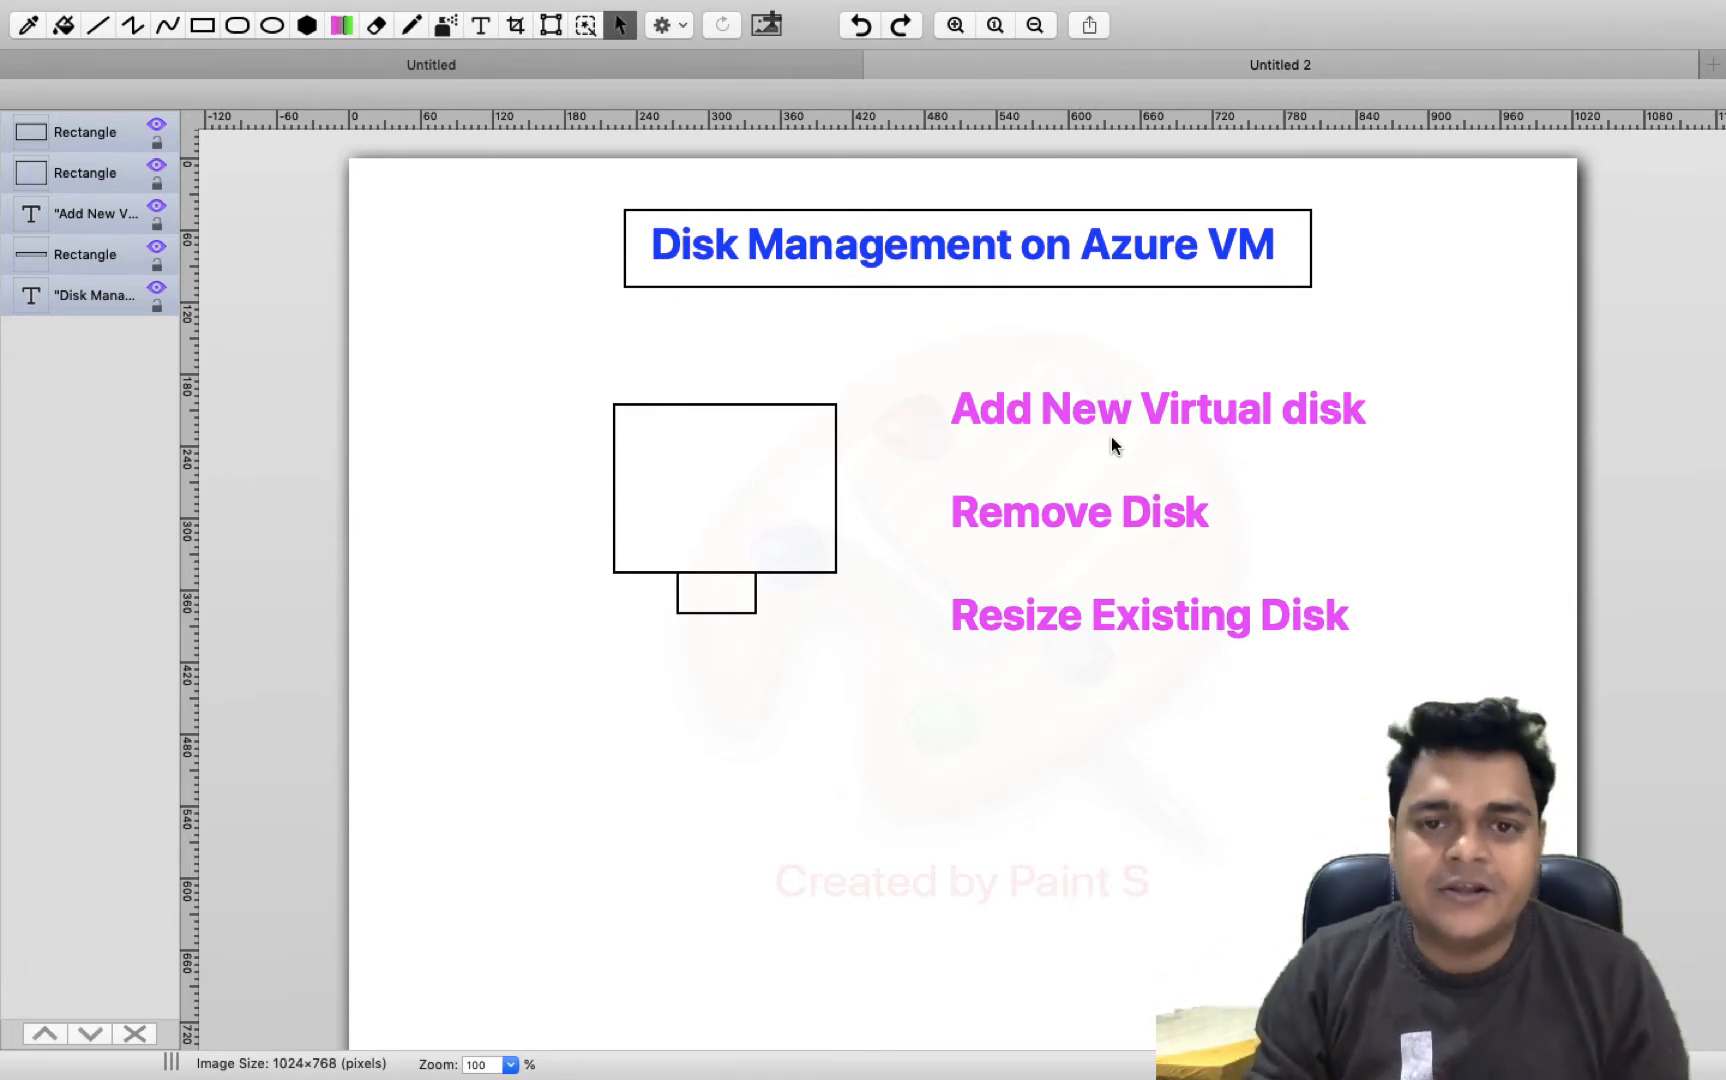
Switch to the Azure portal and open the Virtual machines list from the Compute services category
key("ctrl+Right")
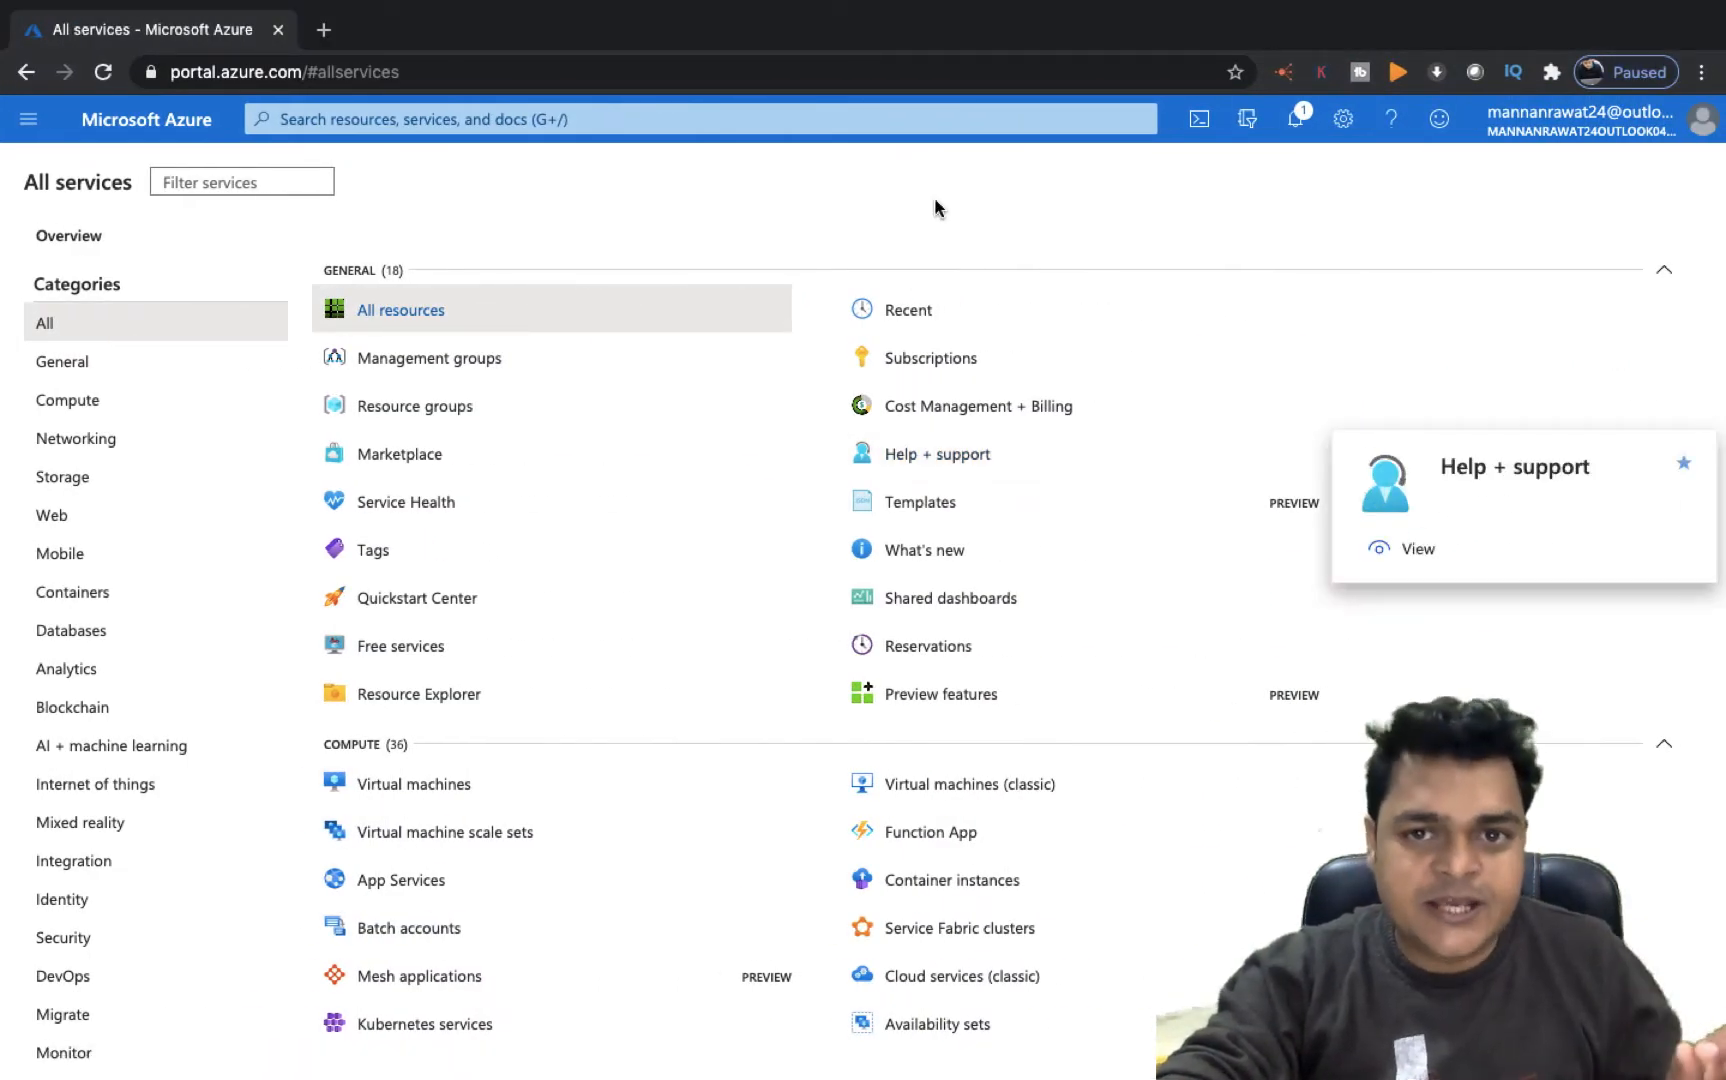
left_click(90, 404)
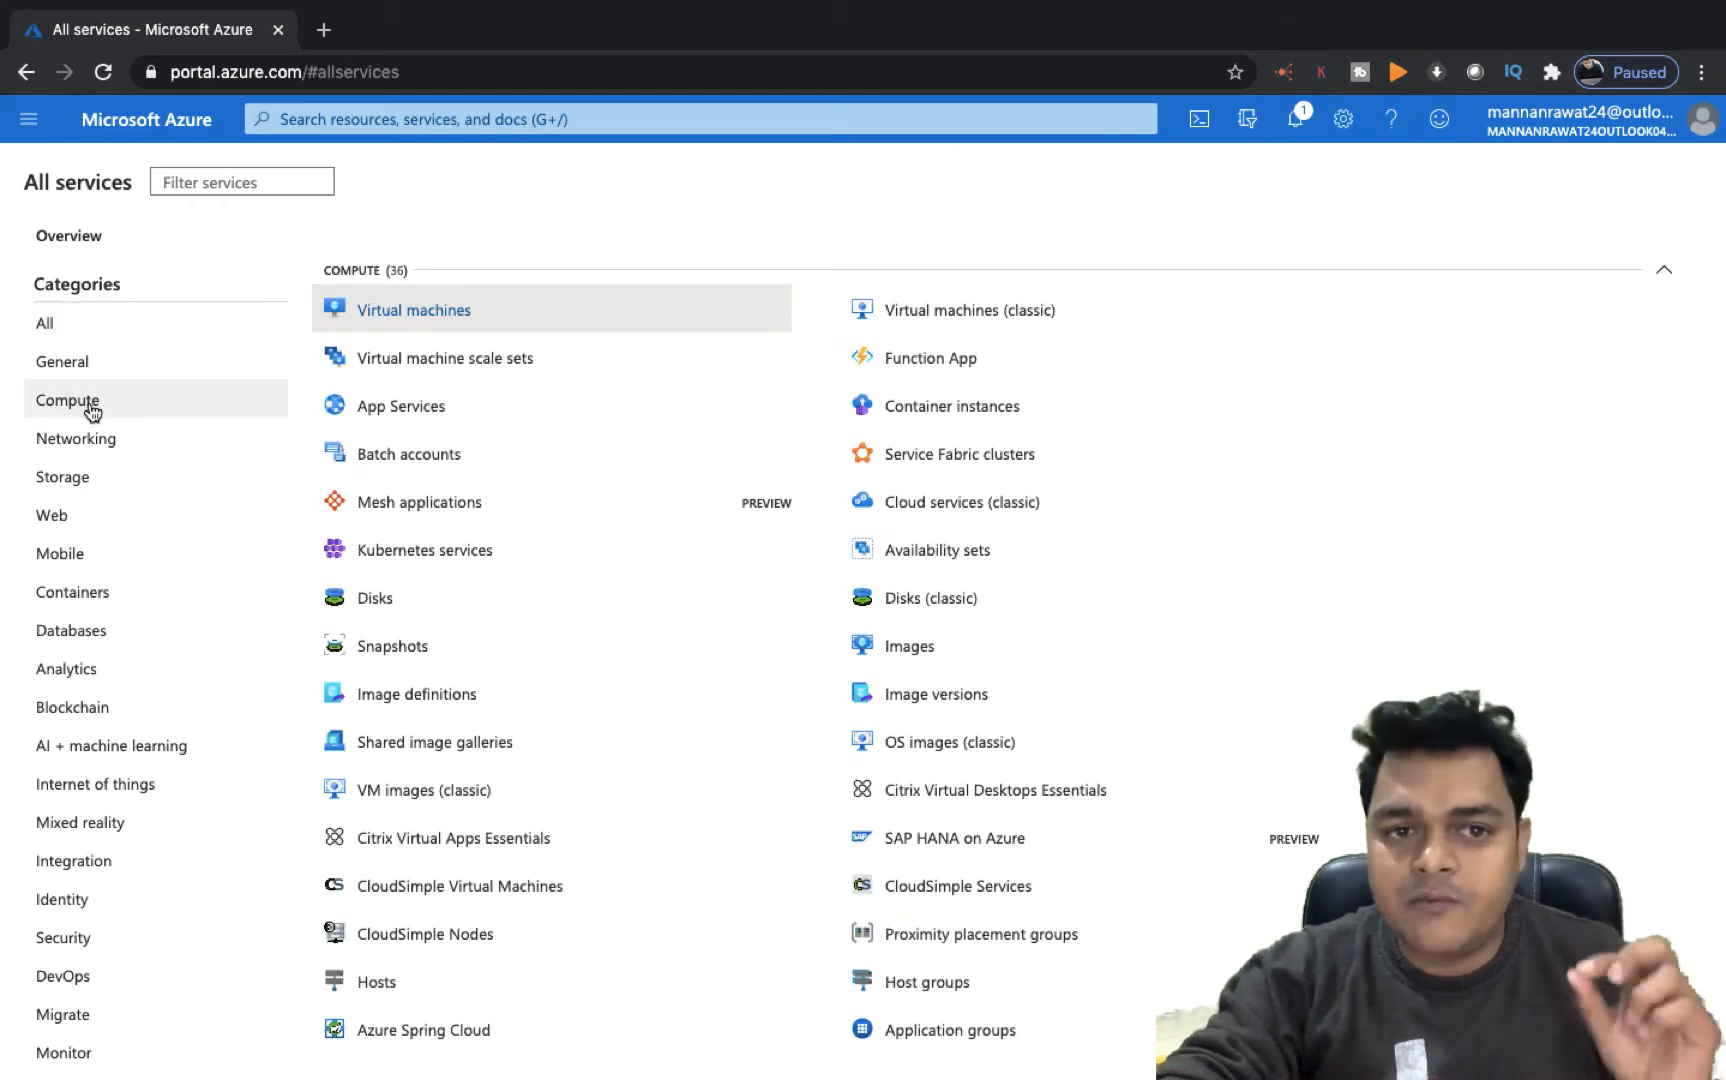
left_click(424, 313)
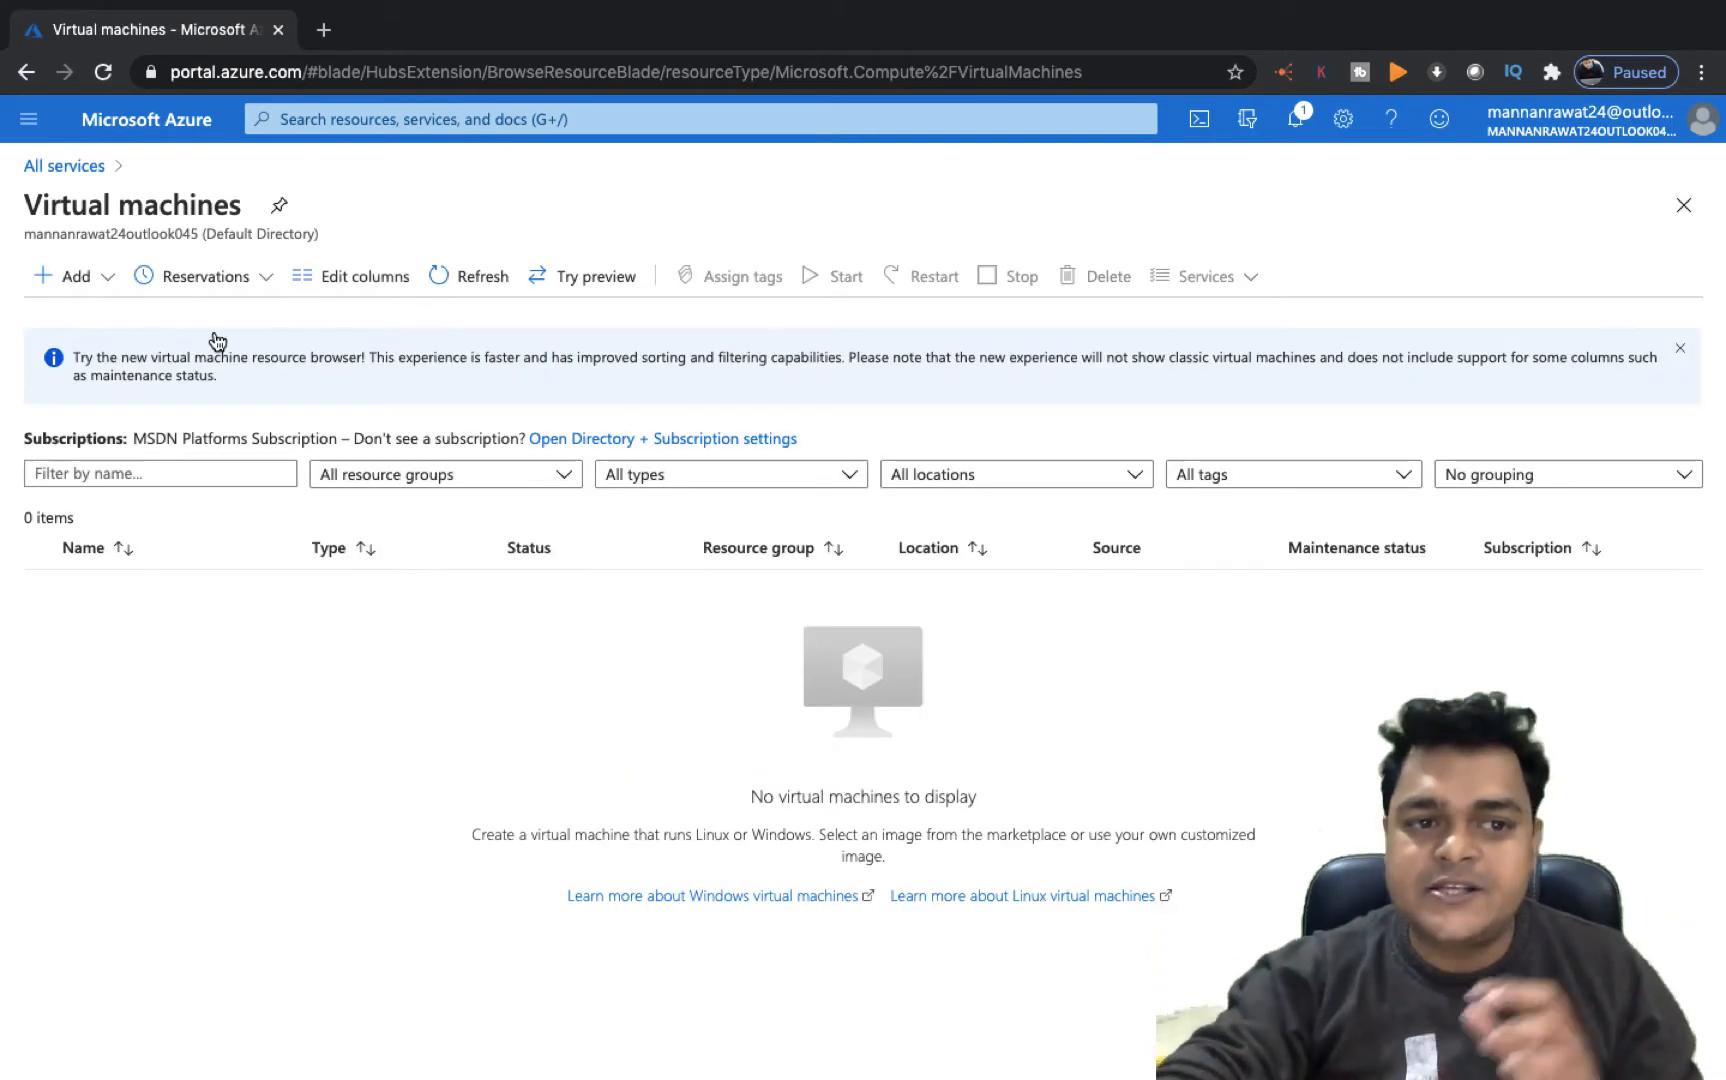
Start adding a new virtual machine and choose the Udemy resource group
left_click(86, 276)
left_click(111, 318)
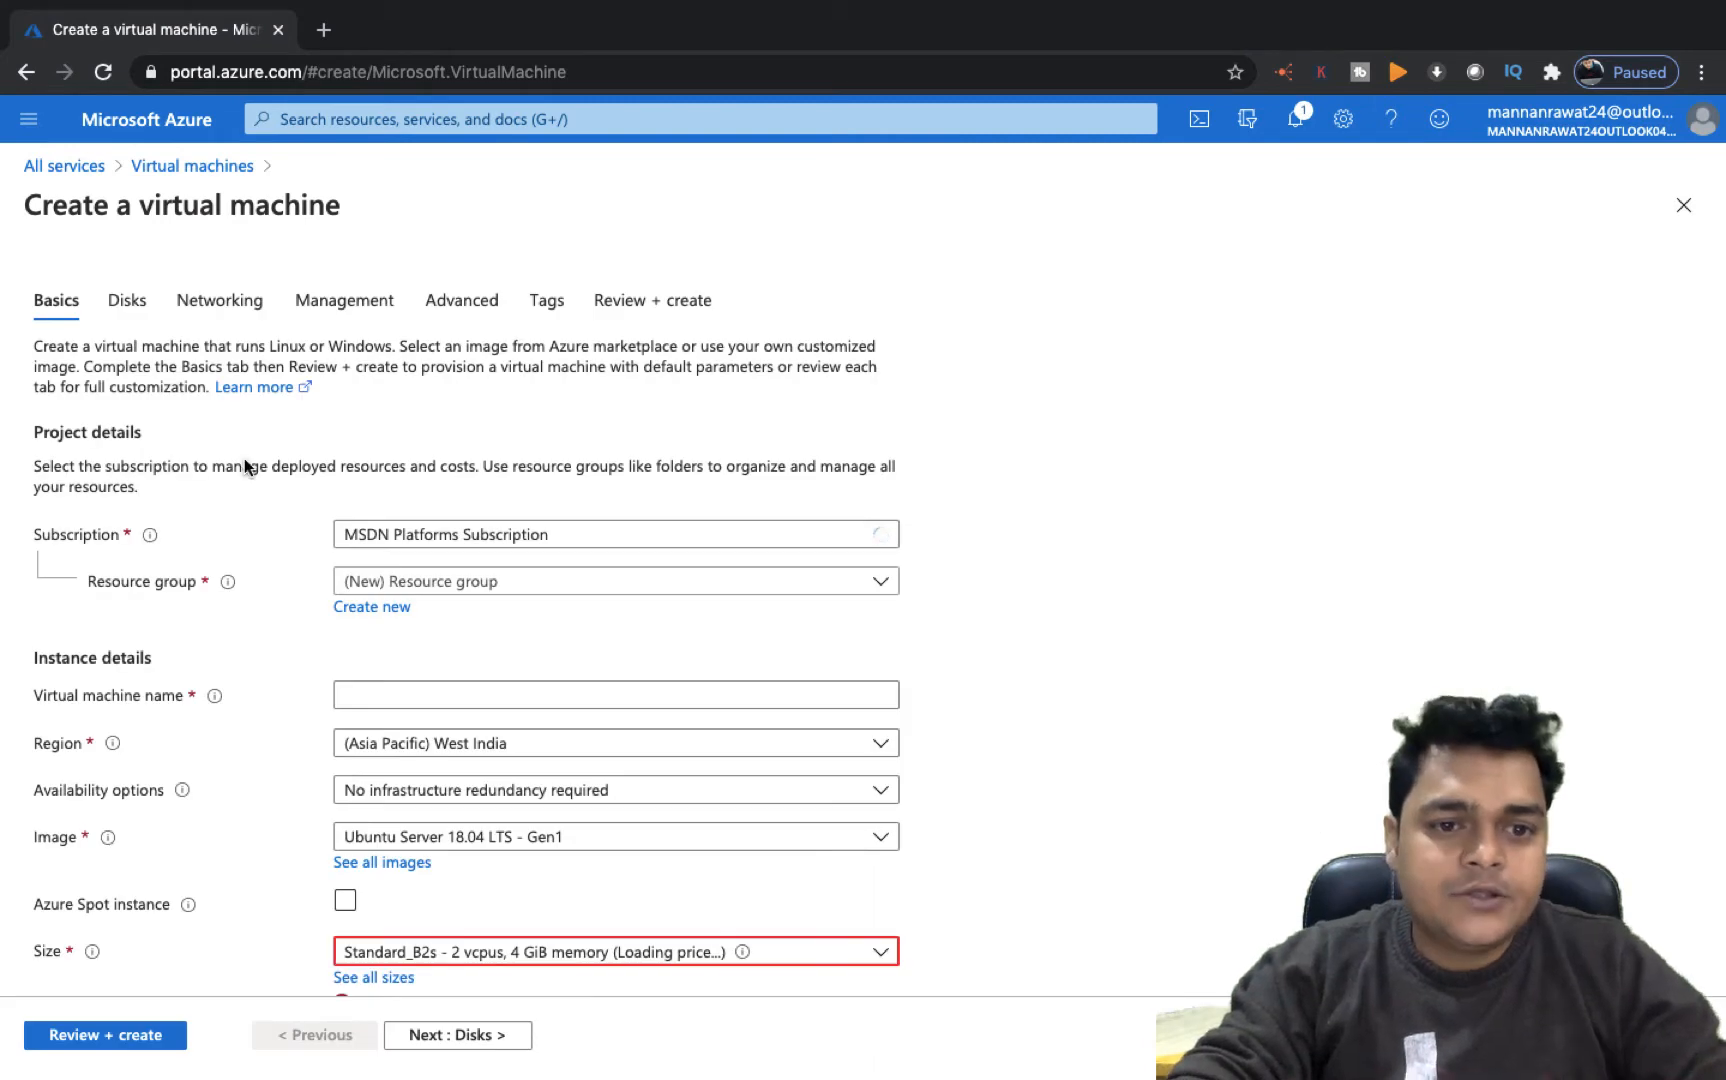
left_click(460, 584)
left_click(372, 702)
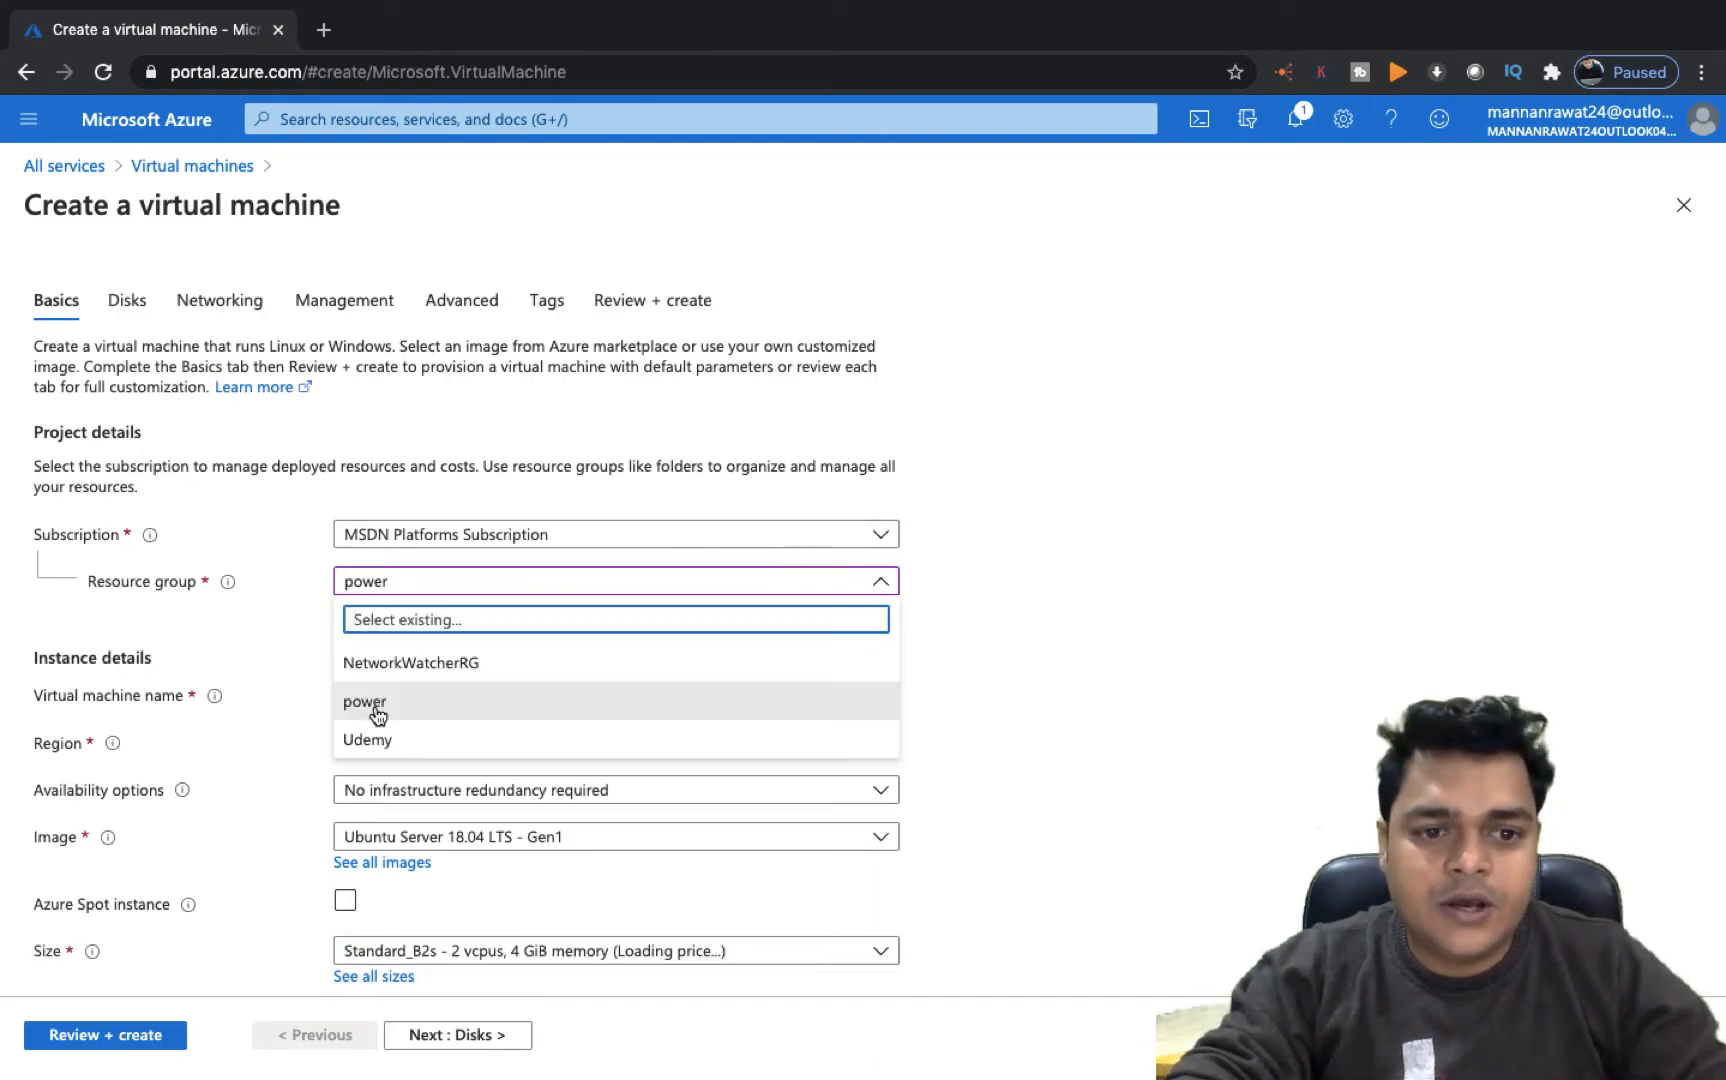
left_click(376, 742)
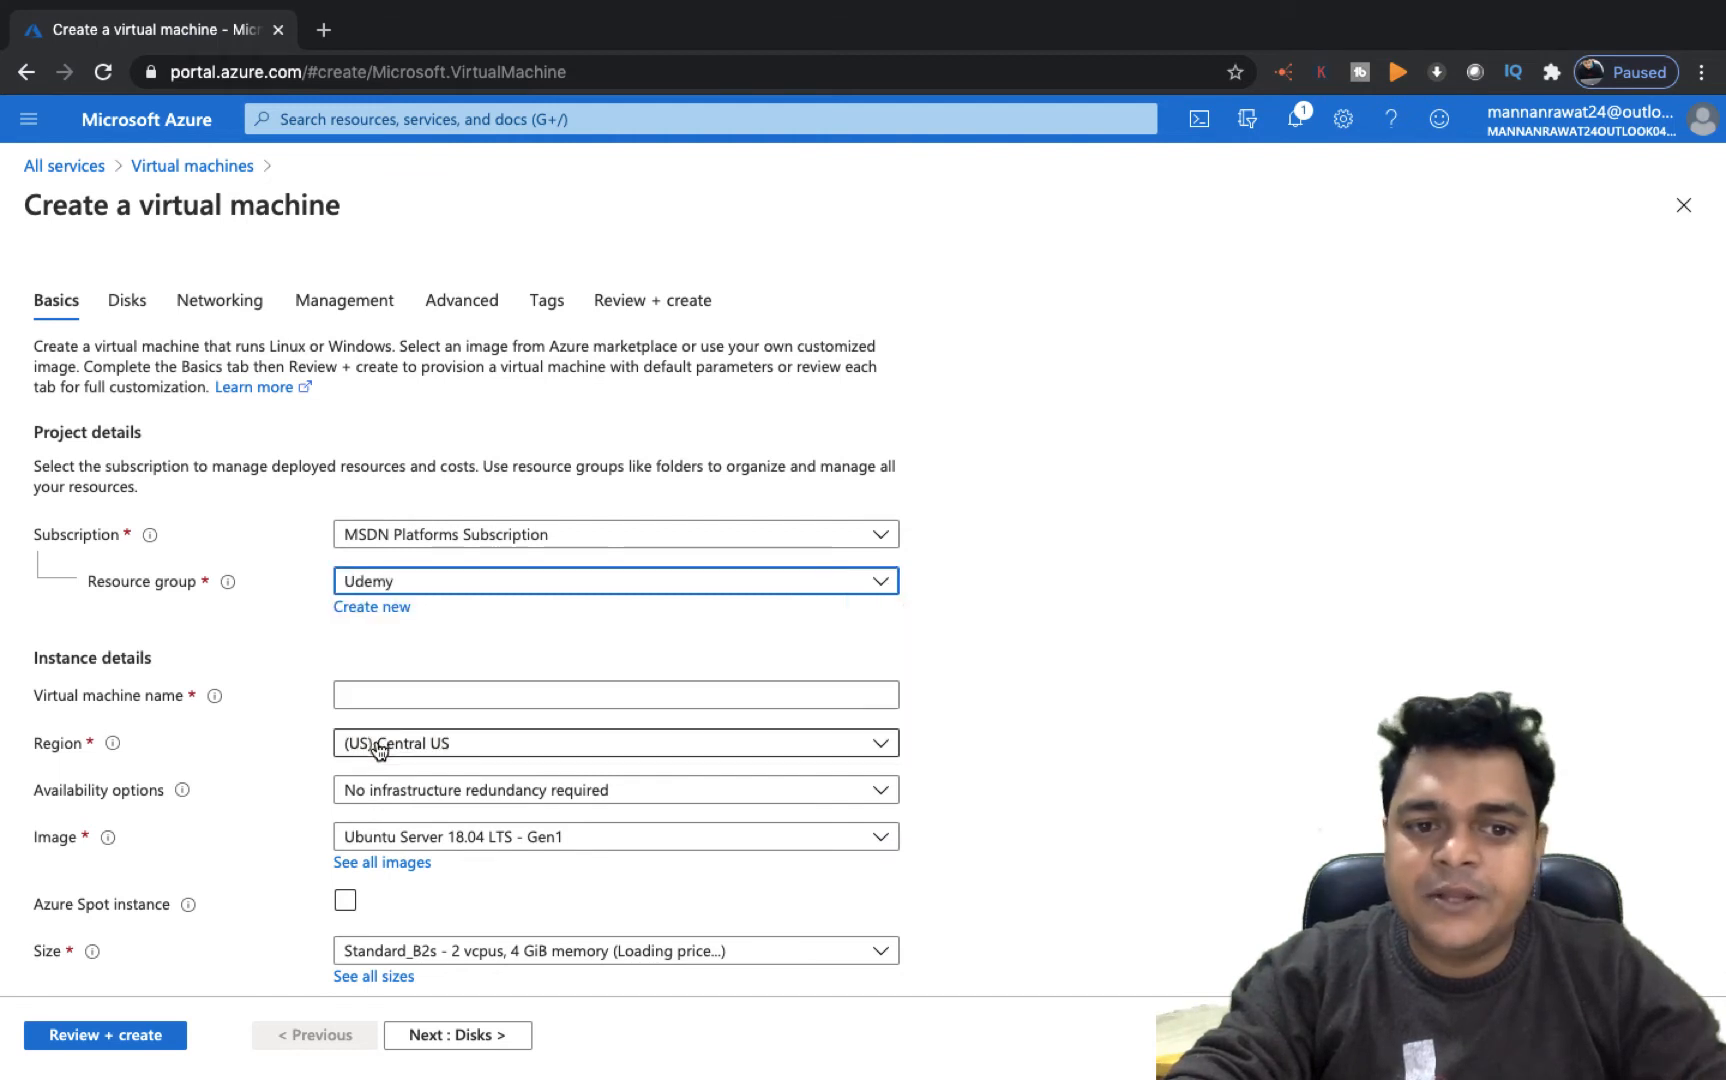
Name the virtual machine web and set its image to Windows Server 2012 R2 Datacenter - Gen1
left_click(436, 697)
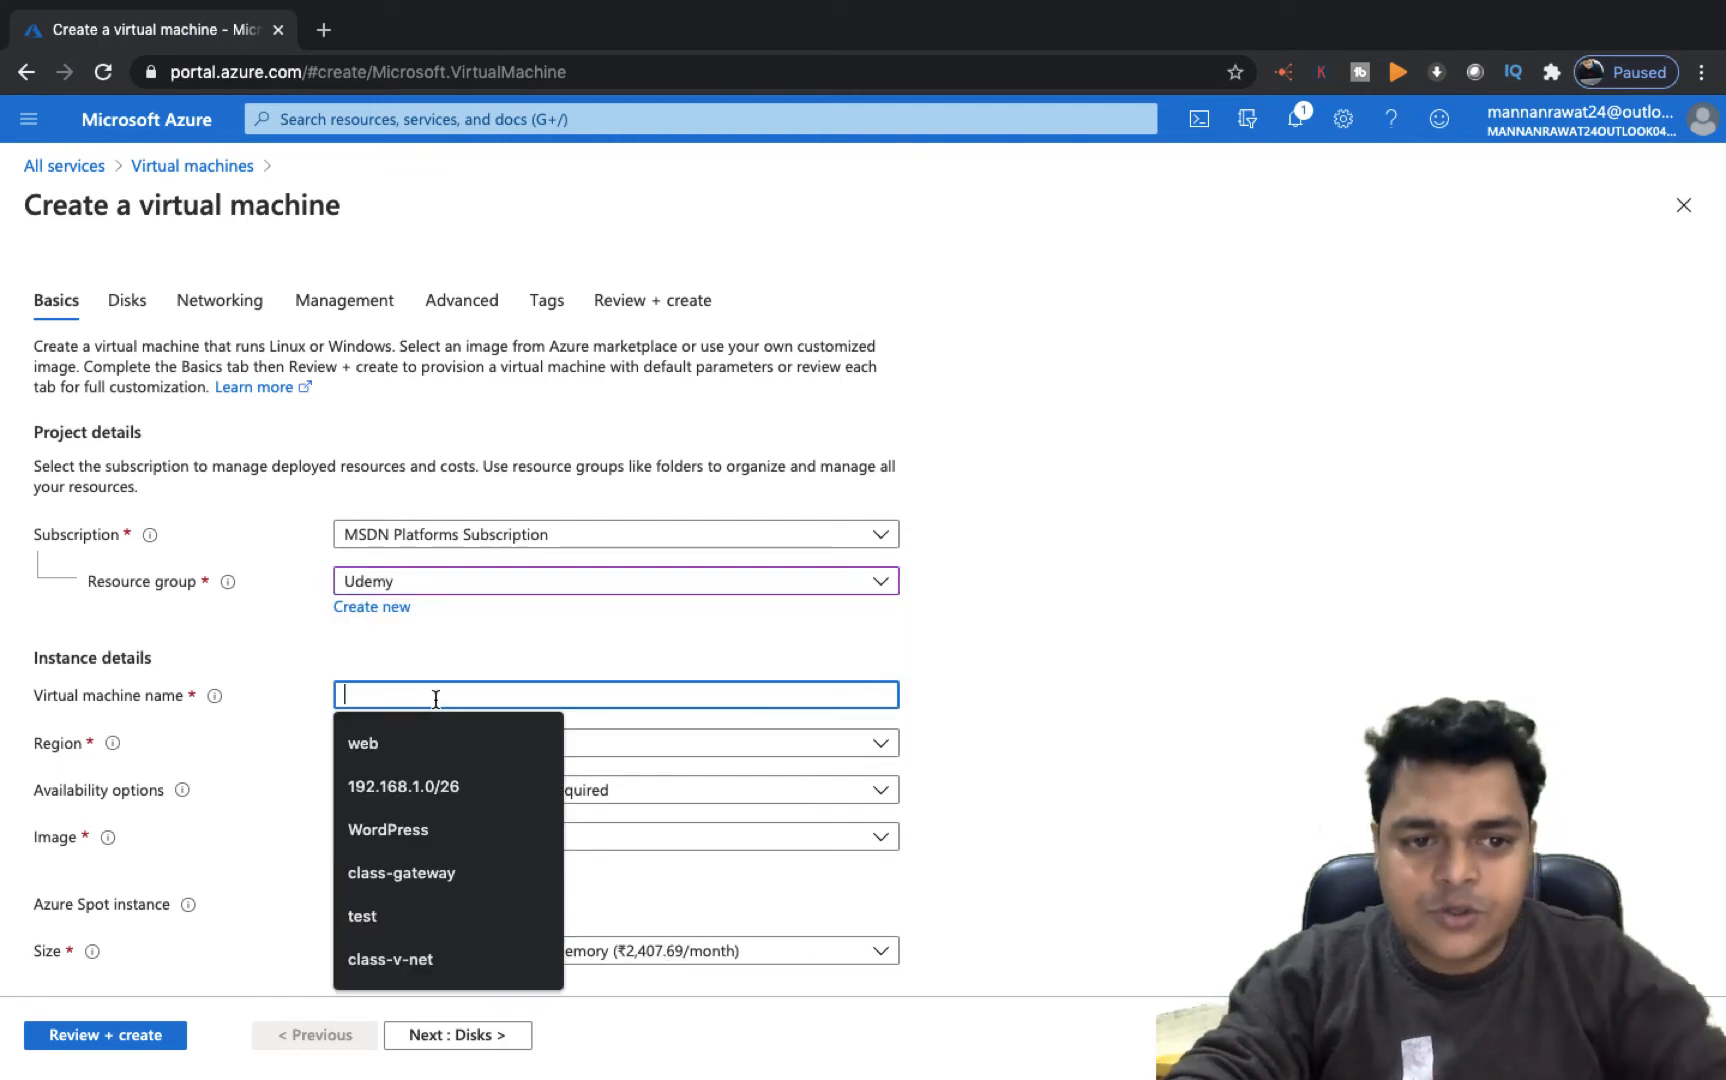
type("web")
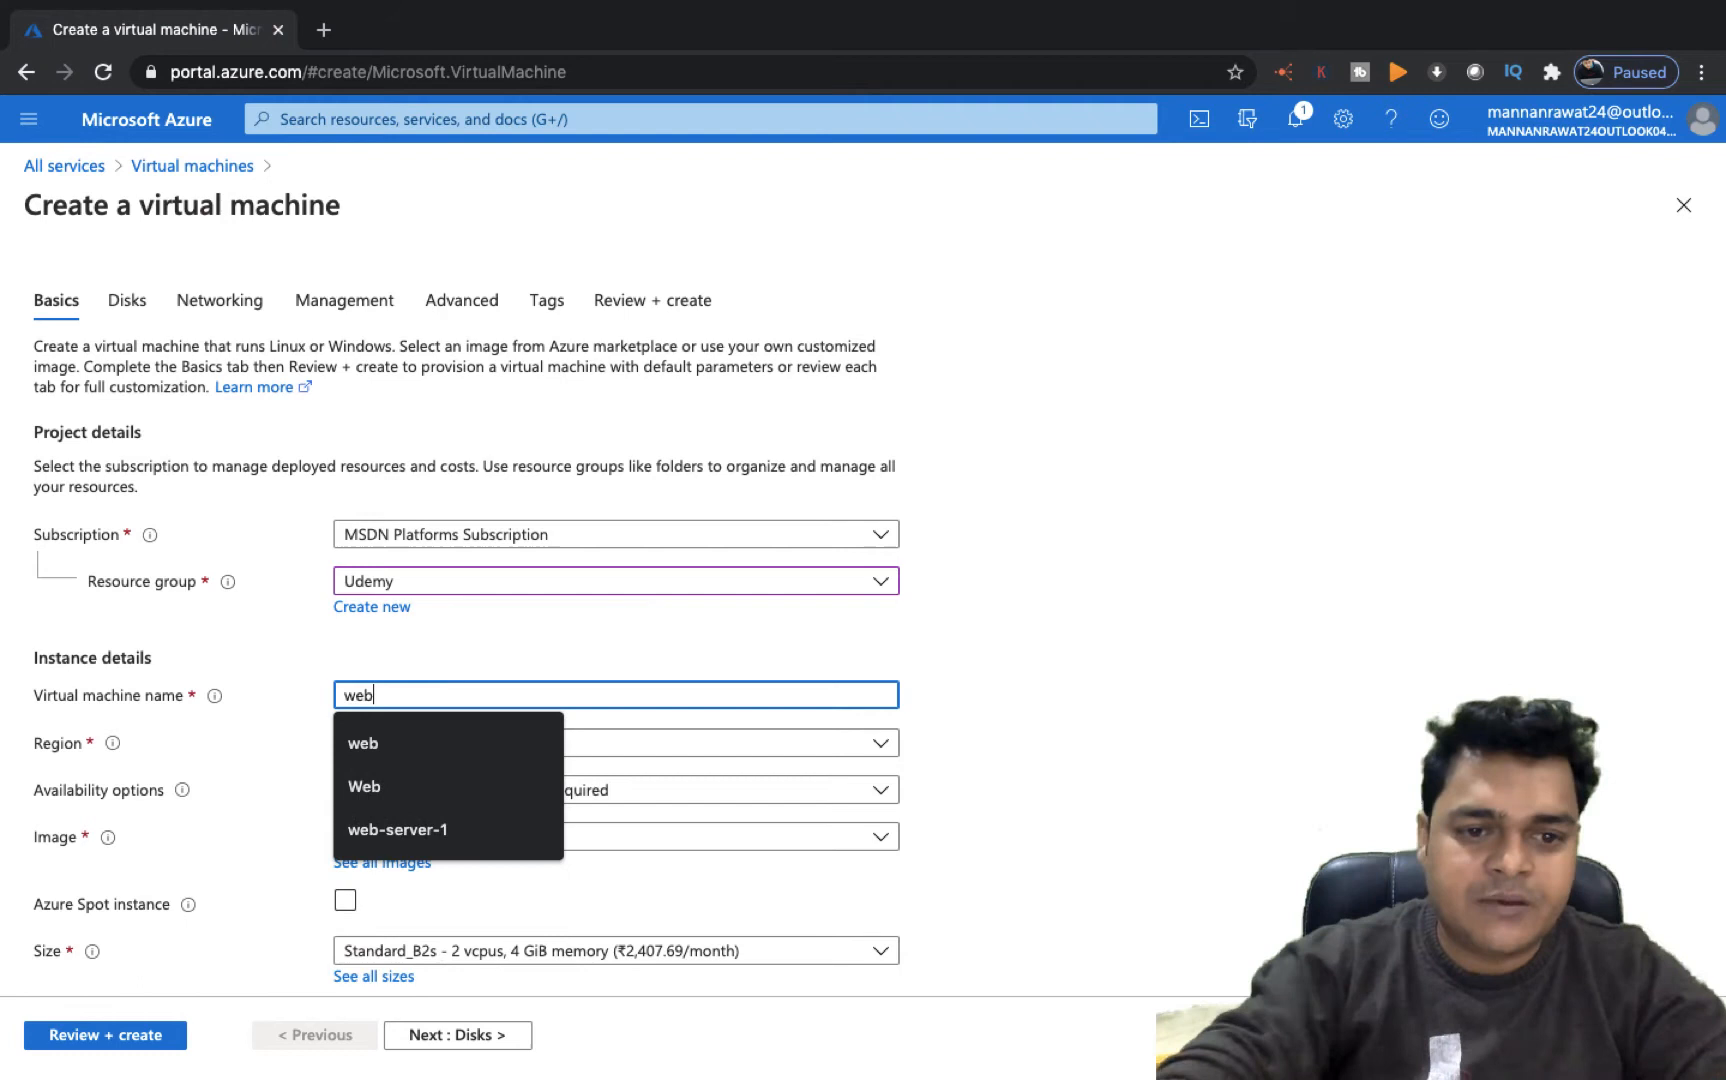
left_click(781, 674)
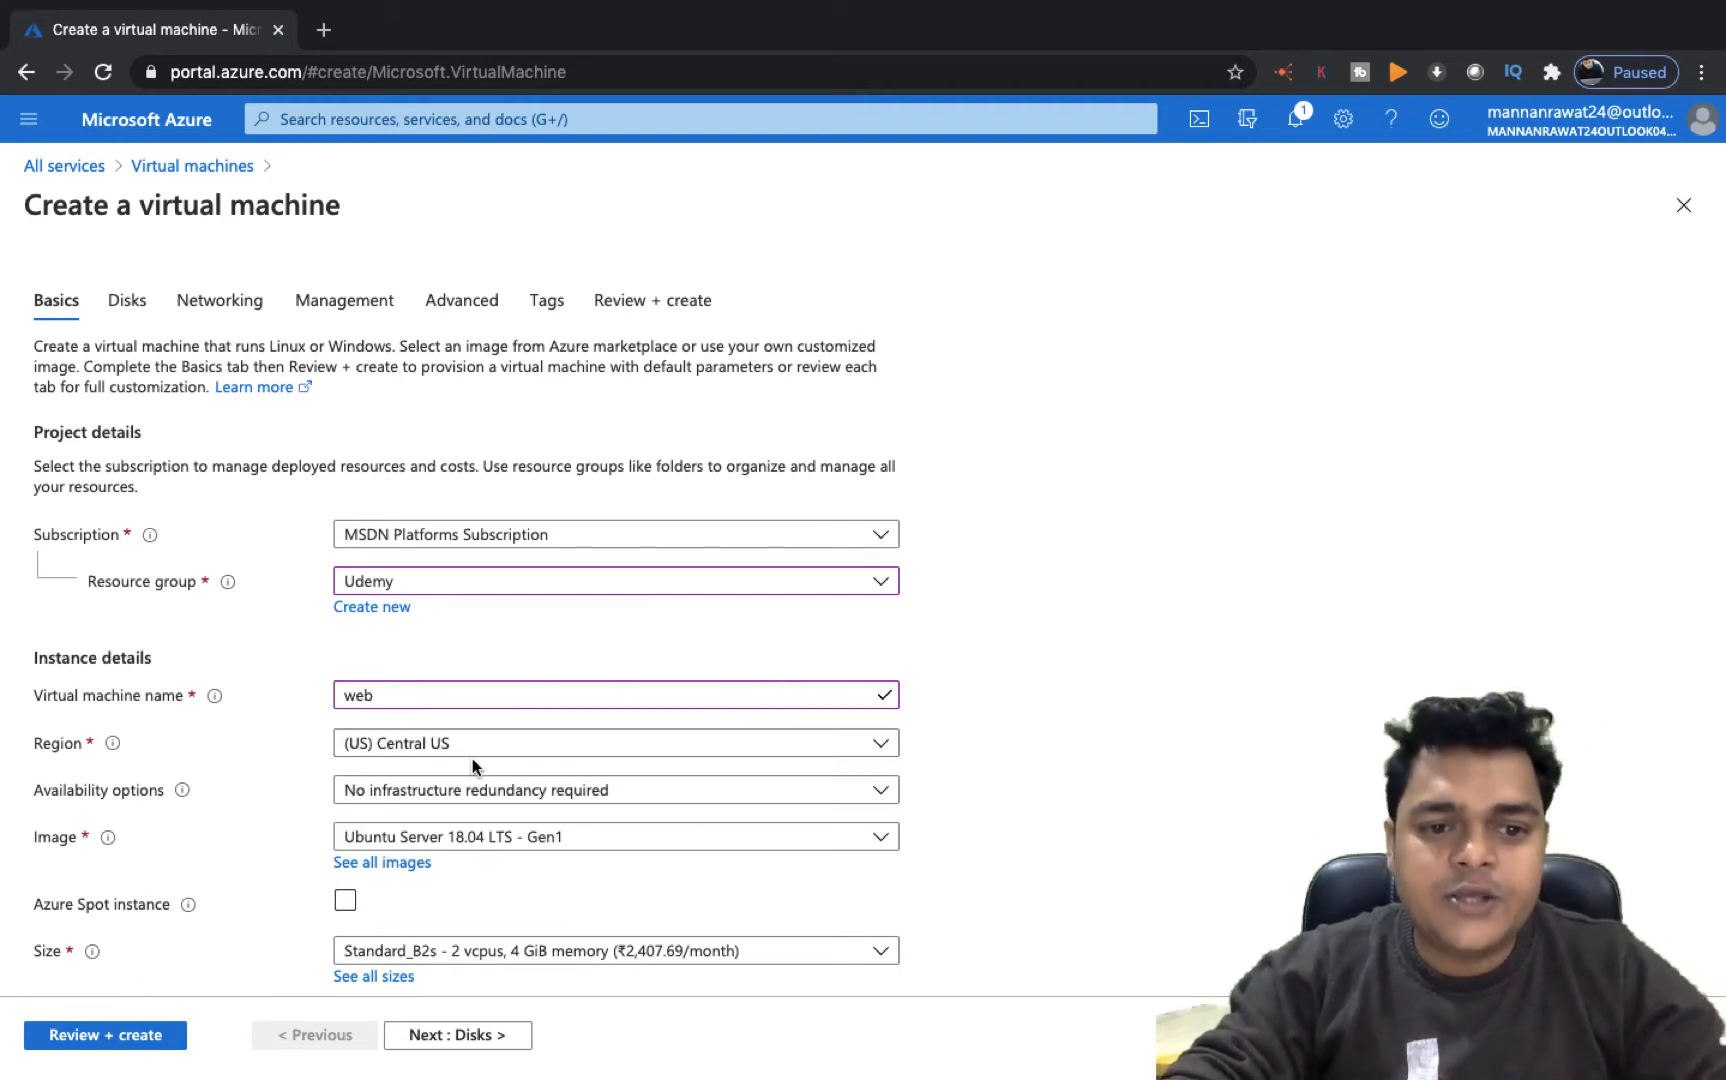
left_click(530, 836)
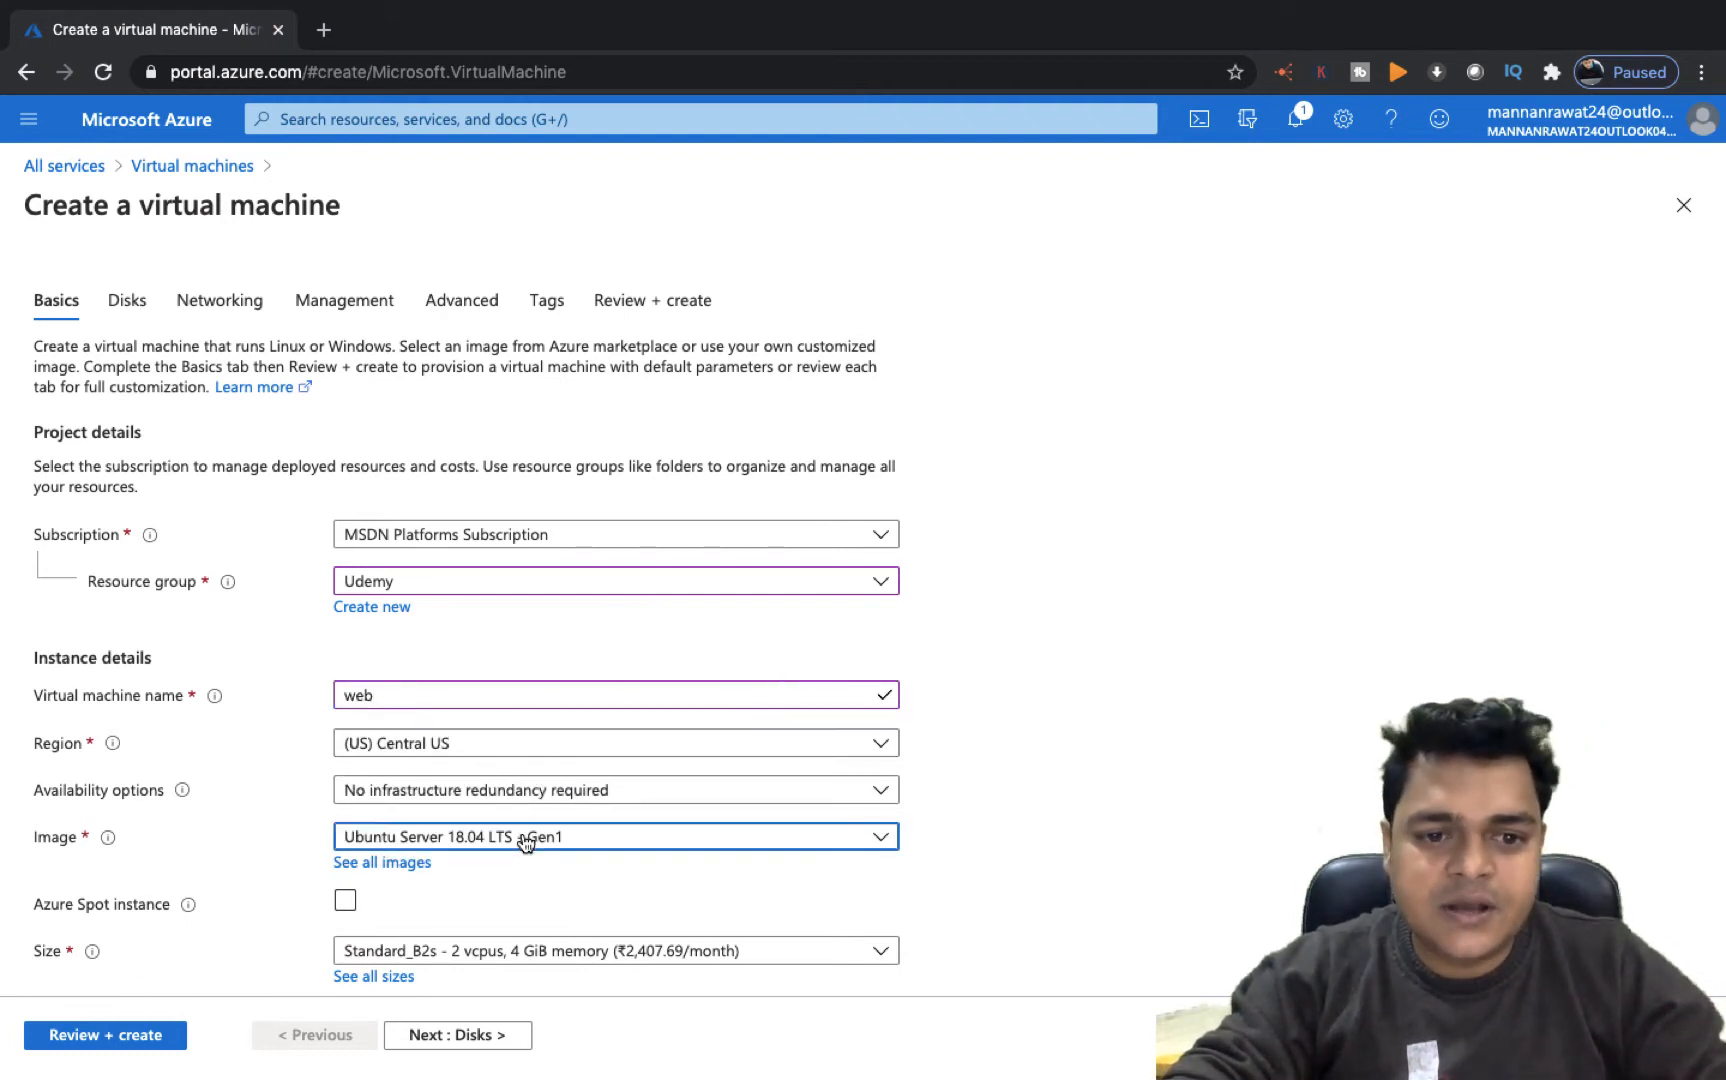
left_click(588, 763)
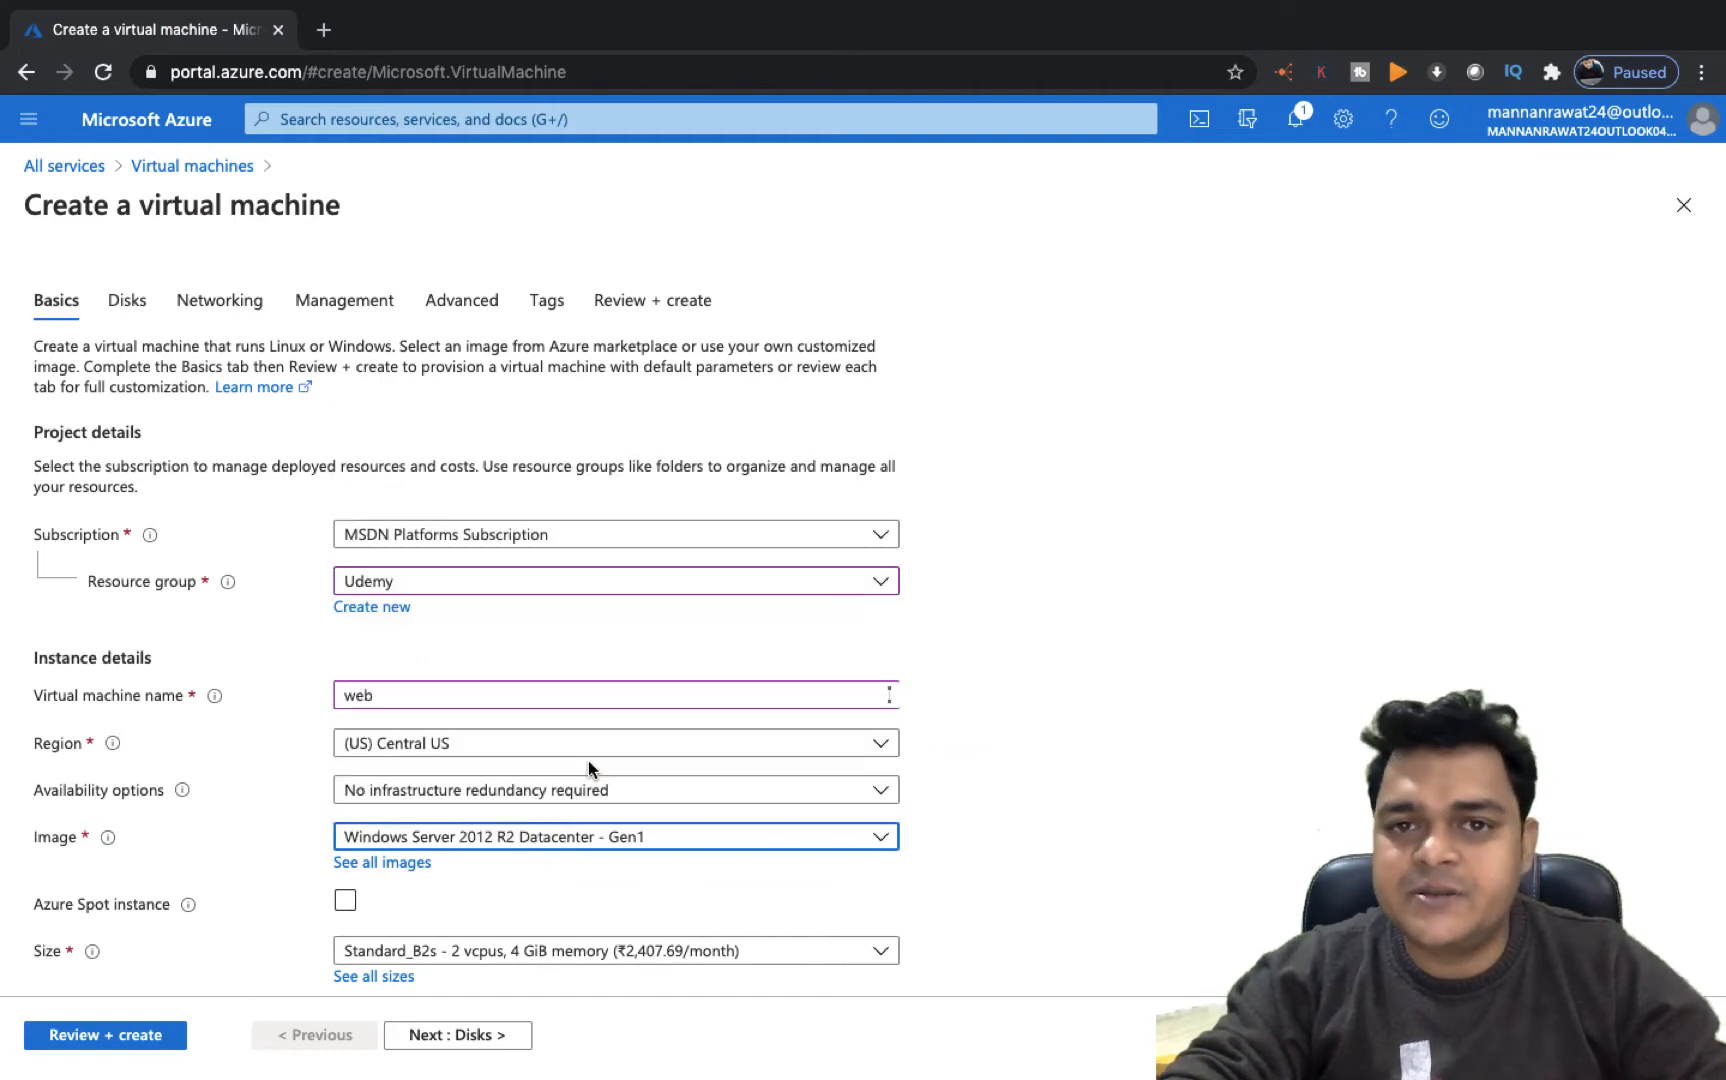
Set the administrator username to web
scroll(590, 768, "down", 4)
scroll(588, 761, "down", 1)
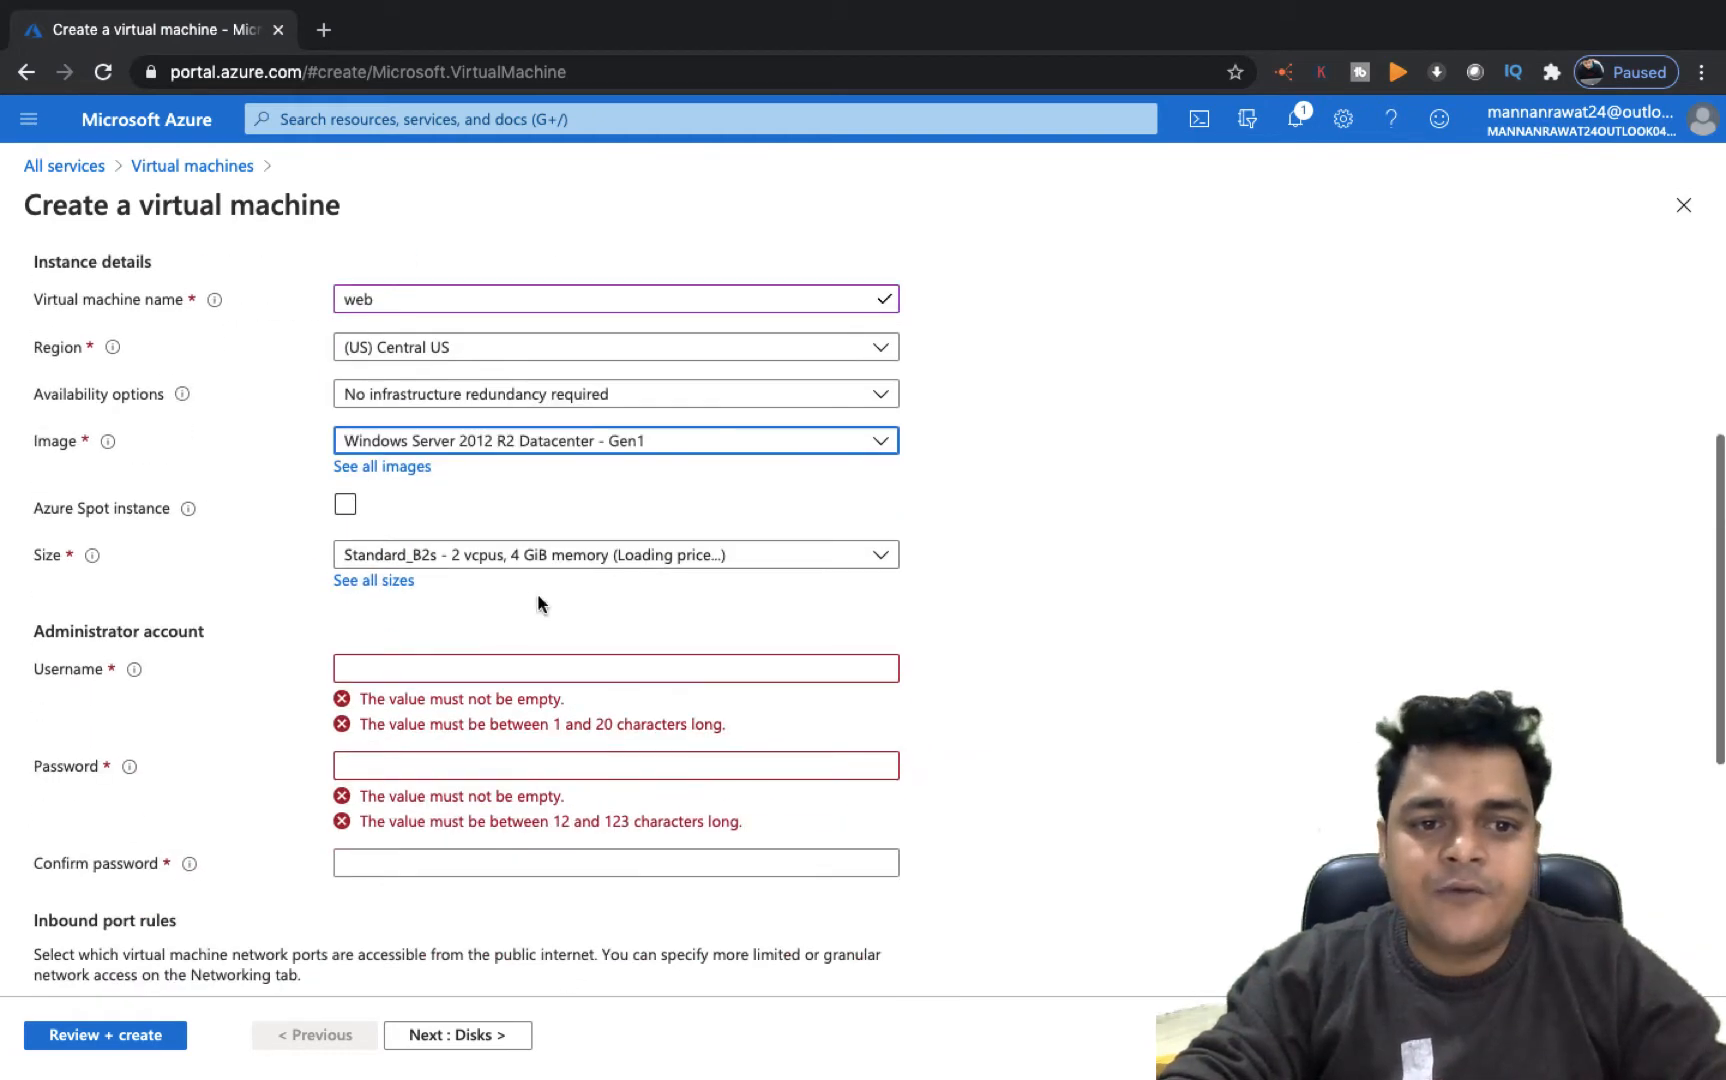
left_click(487, 672)
type("web")
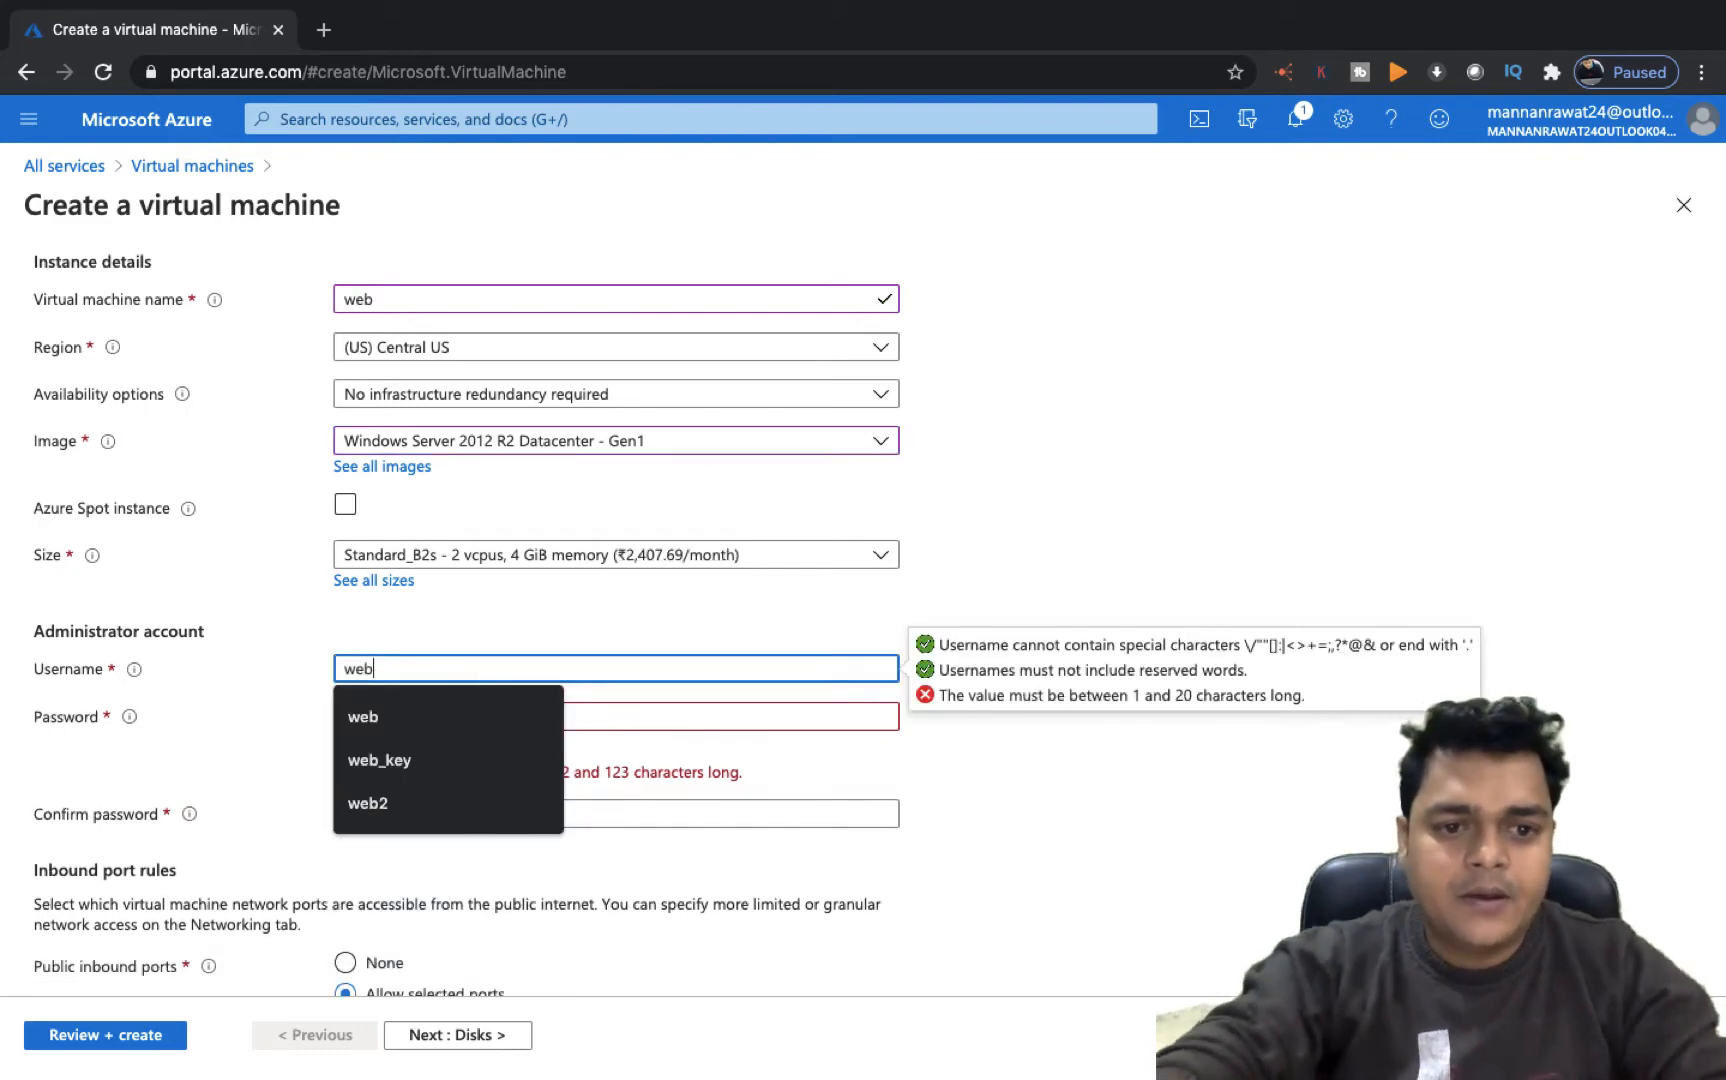
left_click(668, 726)
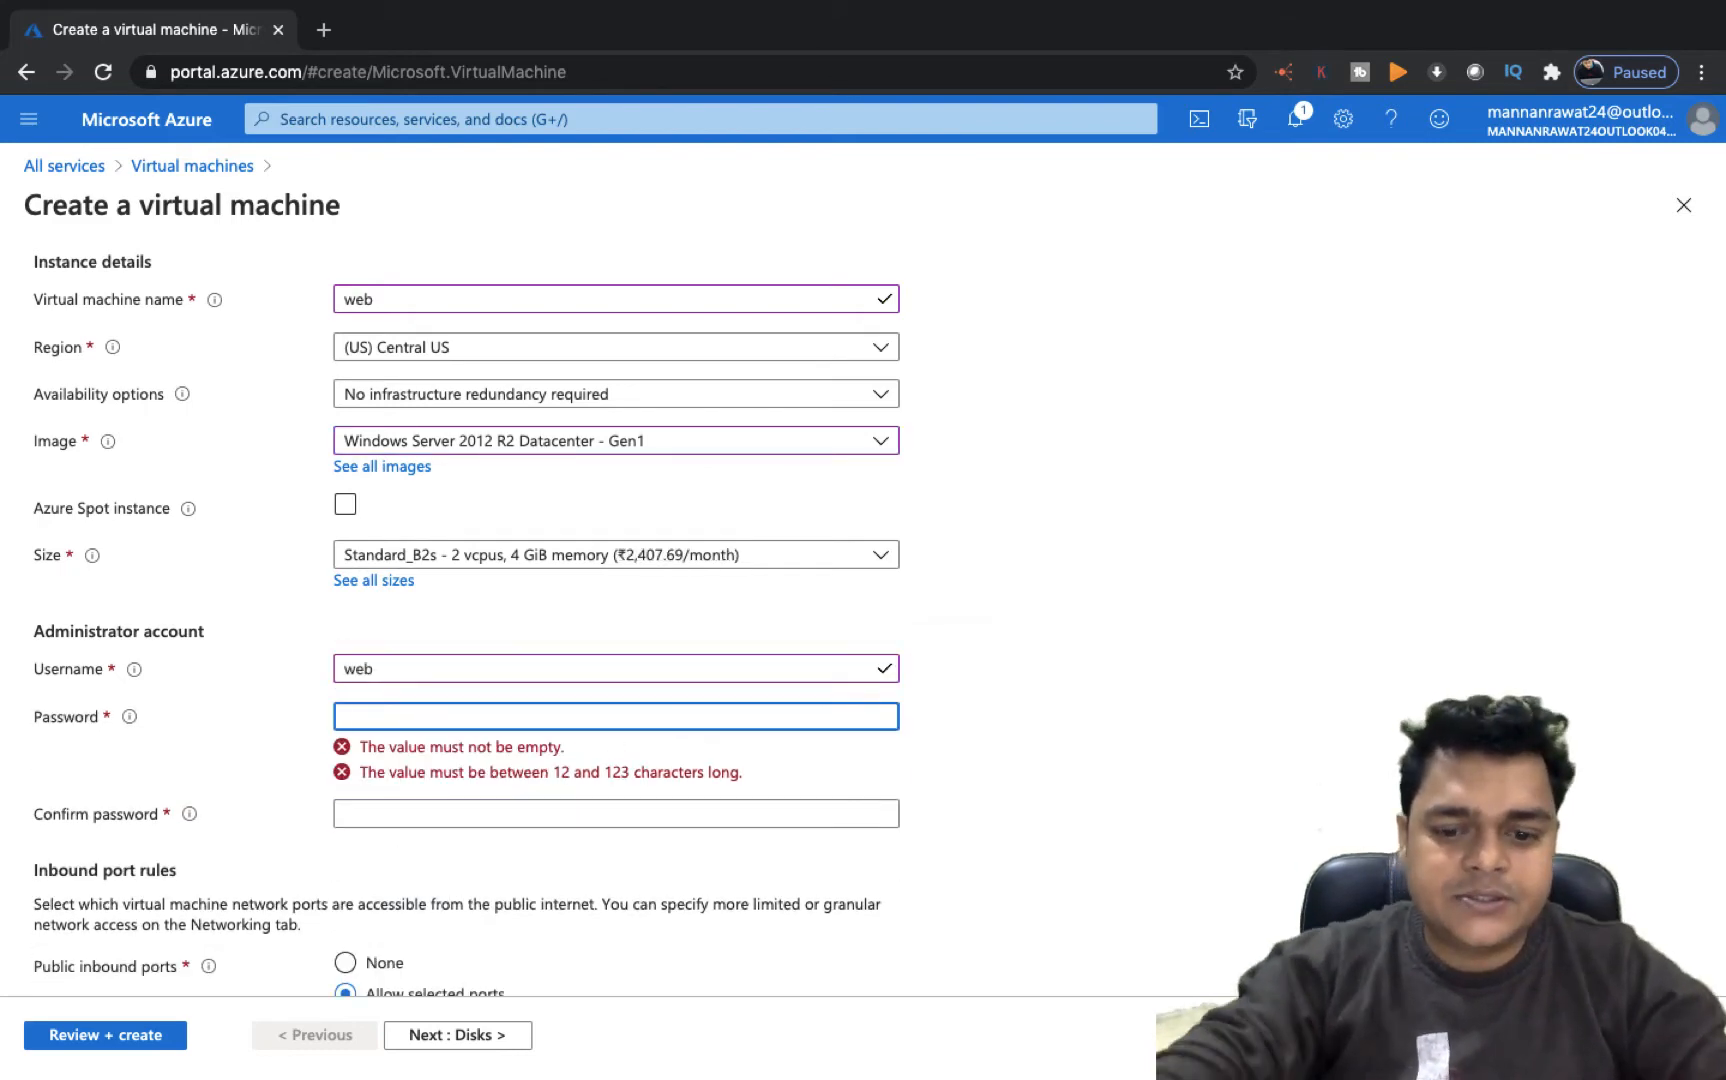
Enter the administrator password and confirm it
type("•••••••••••••")
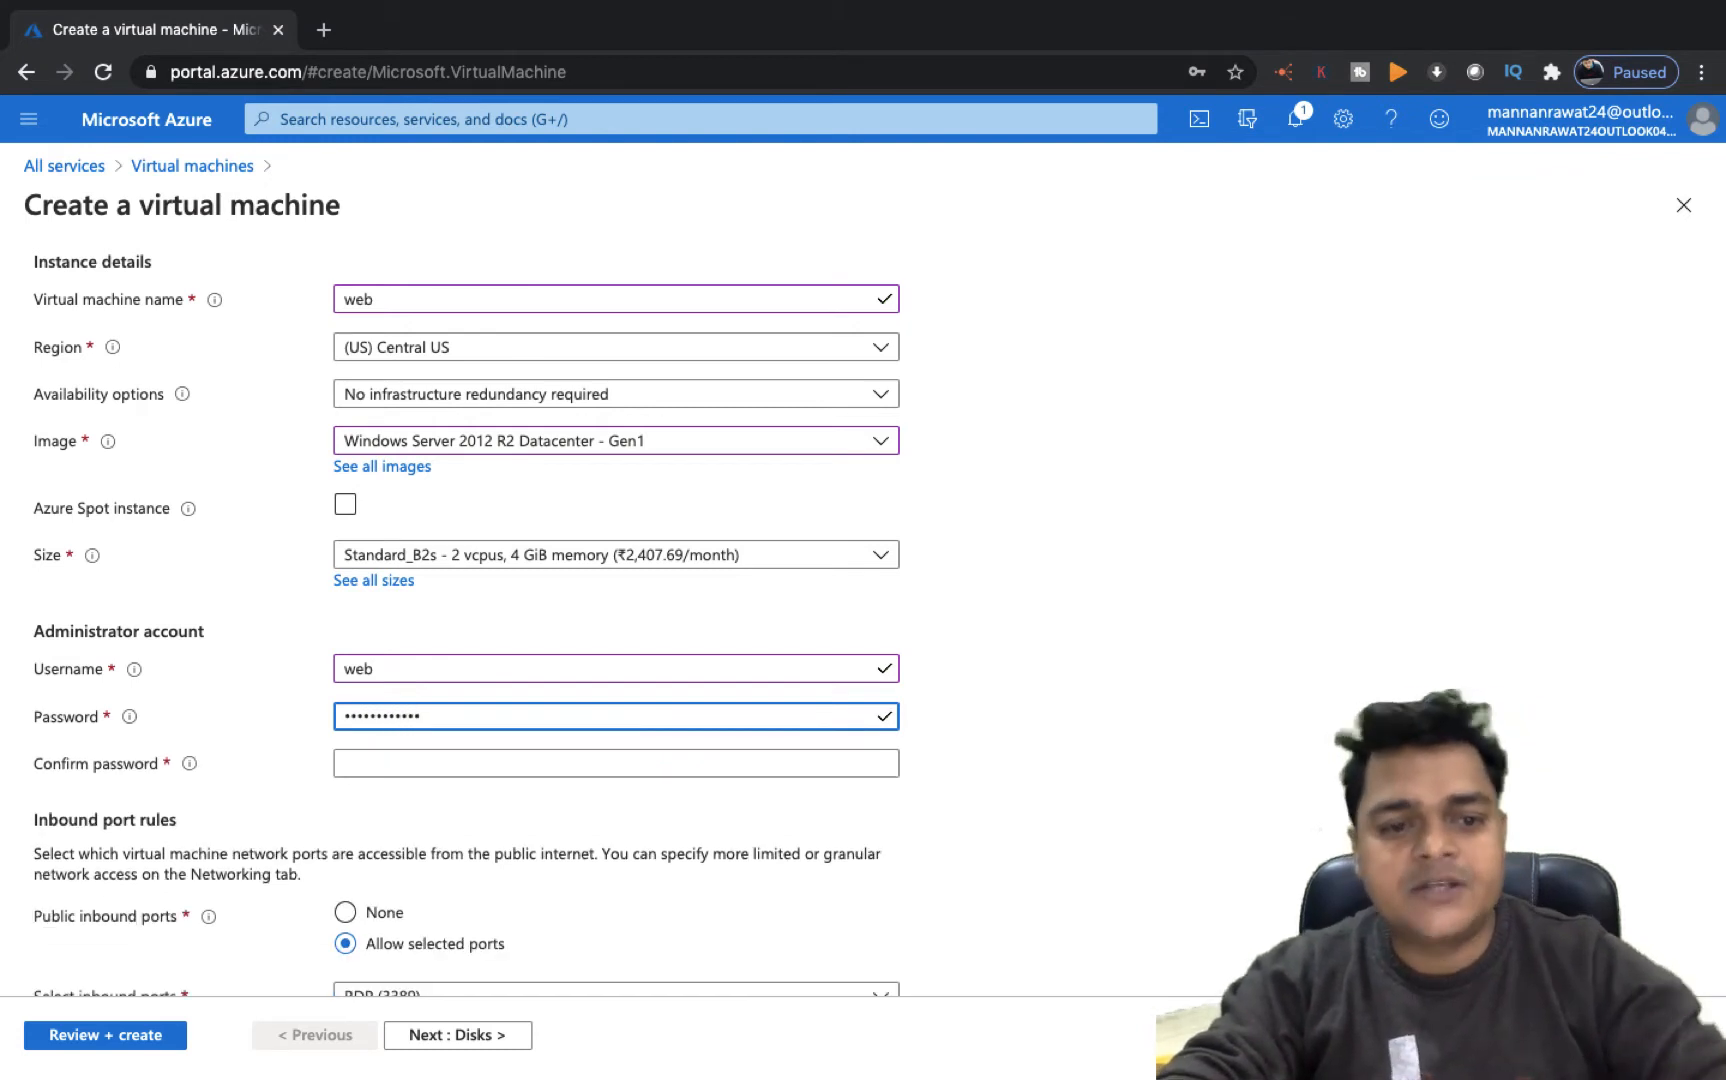
left_click(616, 763)
type("•••••")
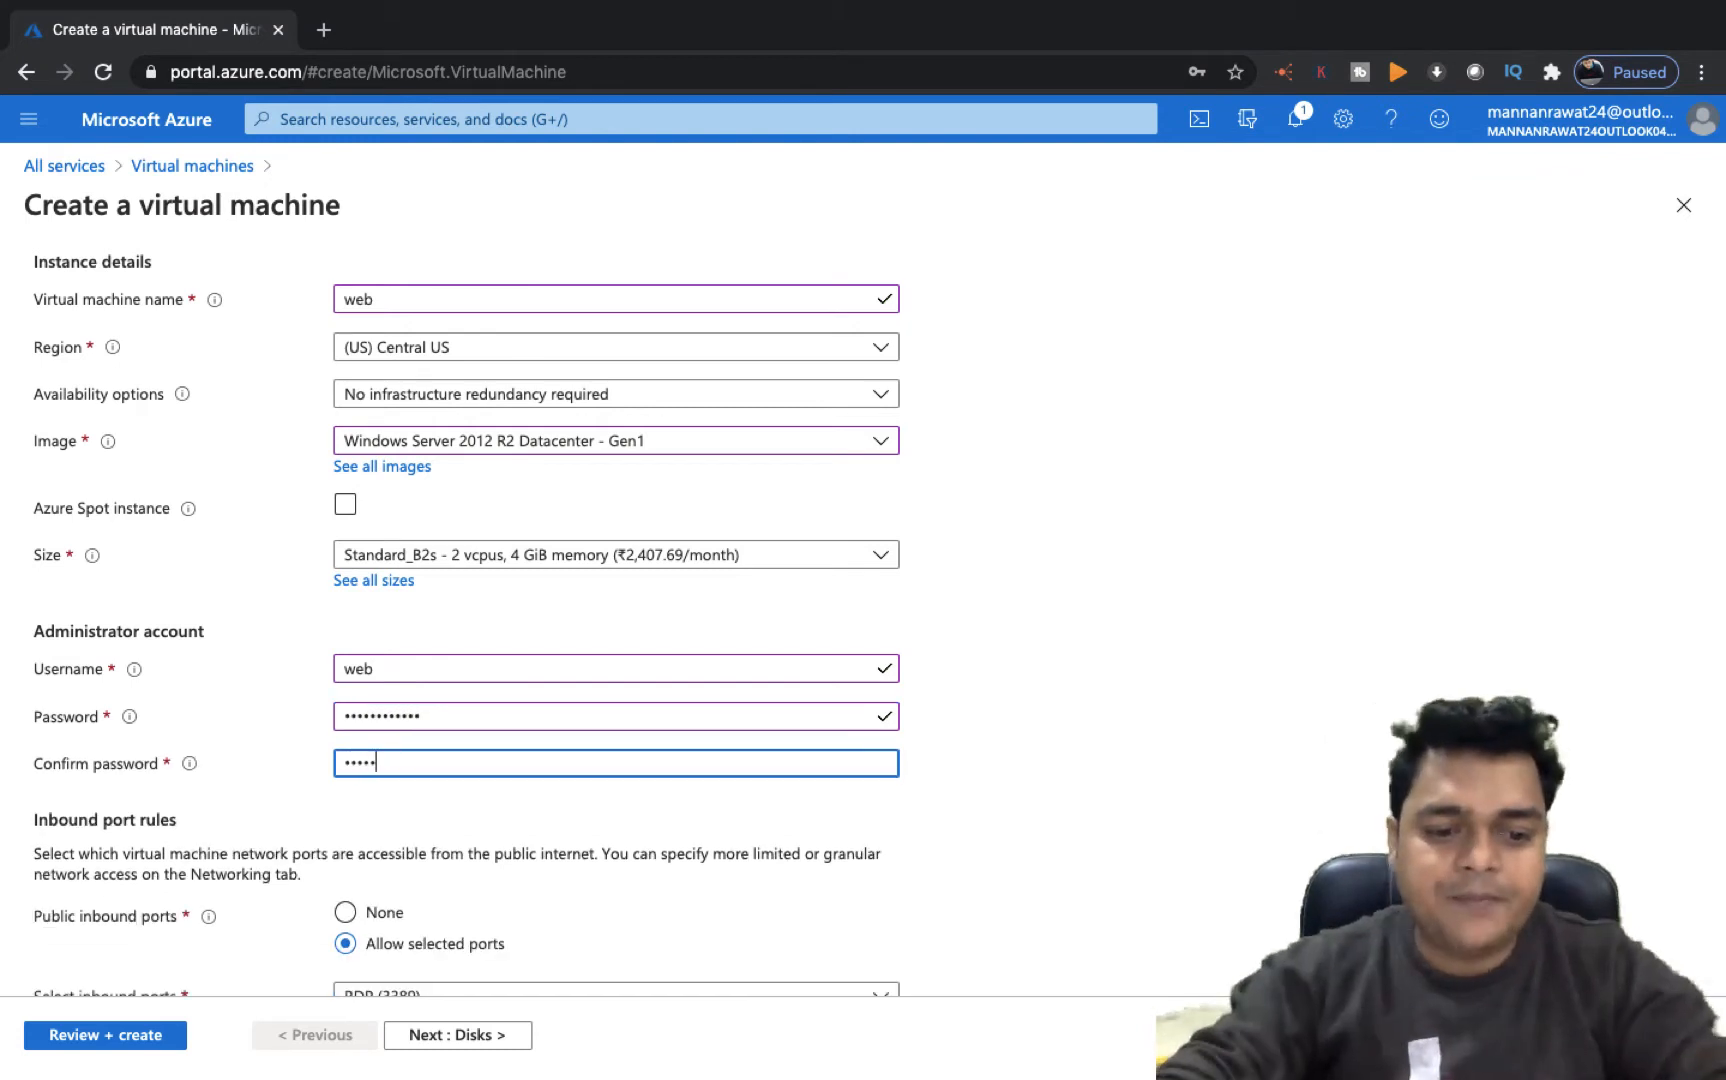
type("••••••••")
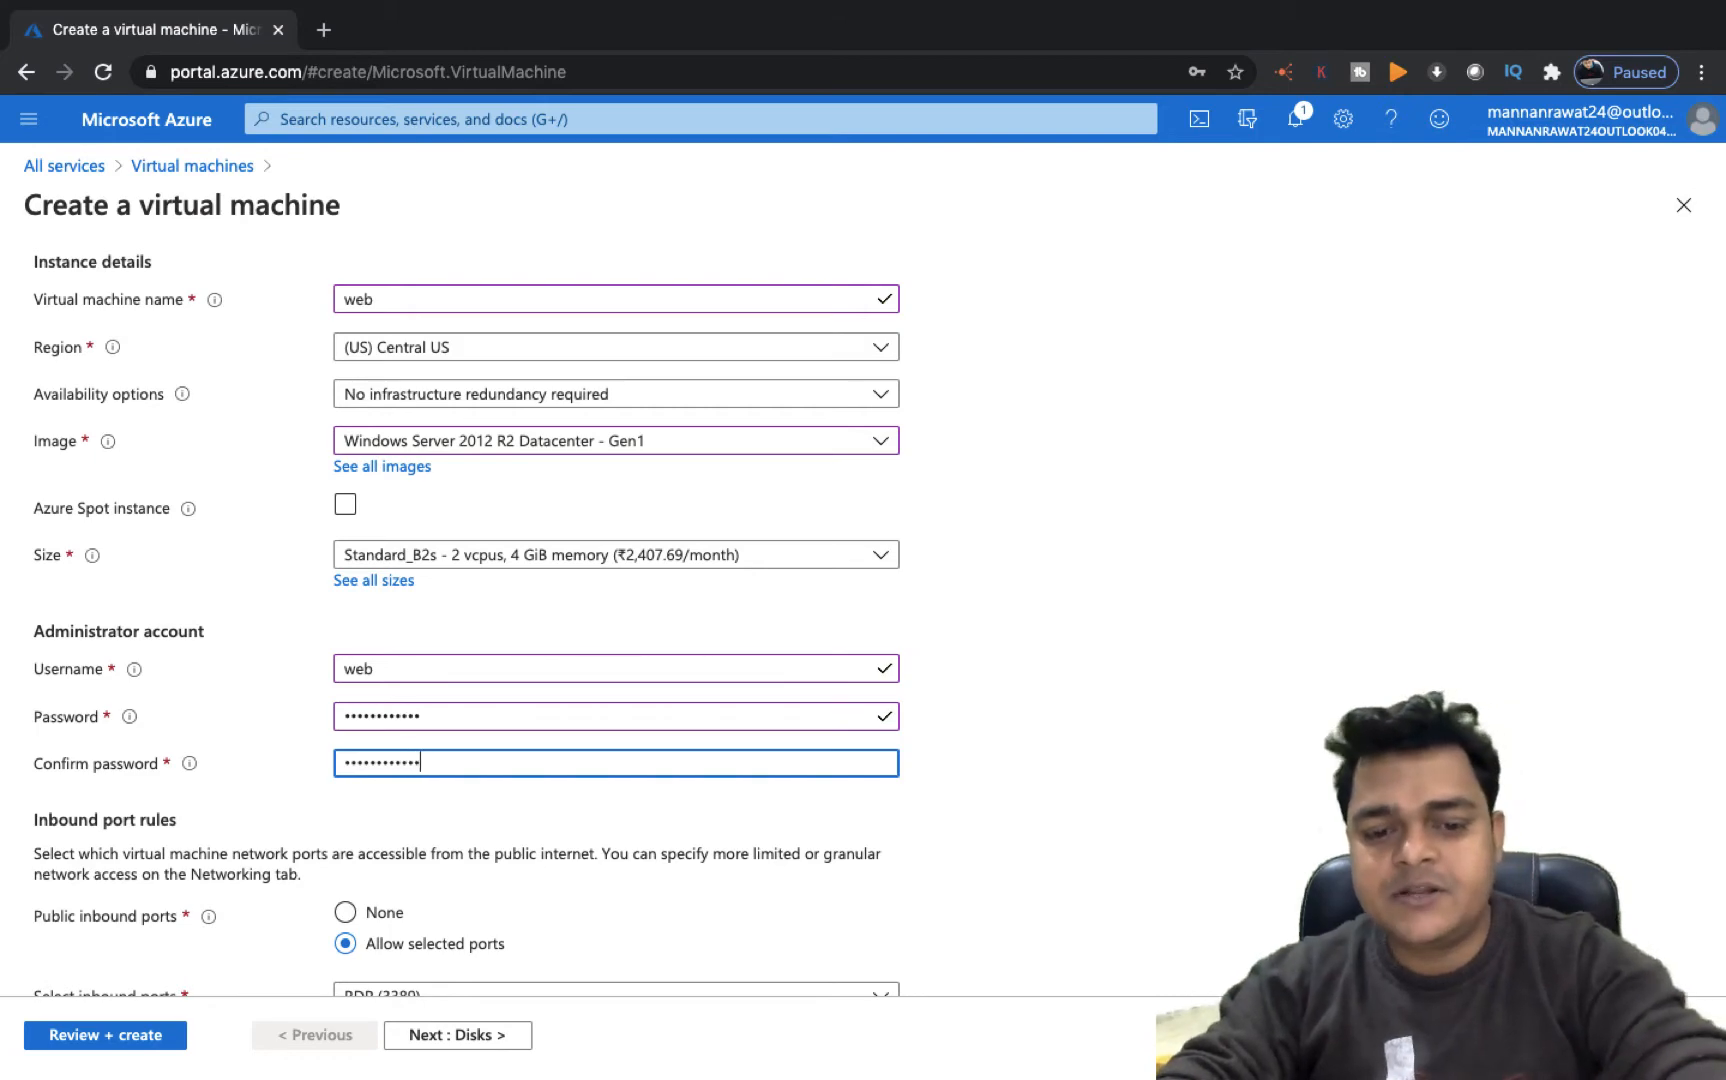
Keep the defaults on the Disks, Networking, Management, Advanced and Tags tabs, then review and create the virtual machine
scroll(700, 650, "down", 5)
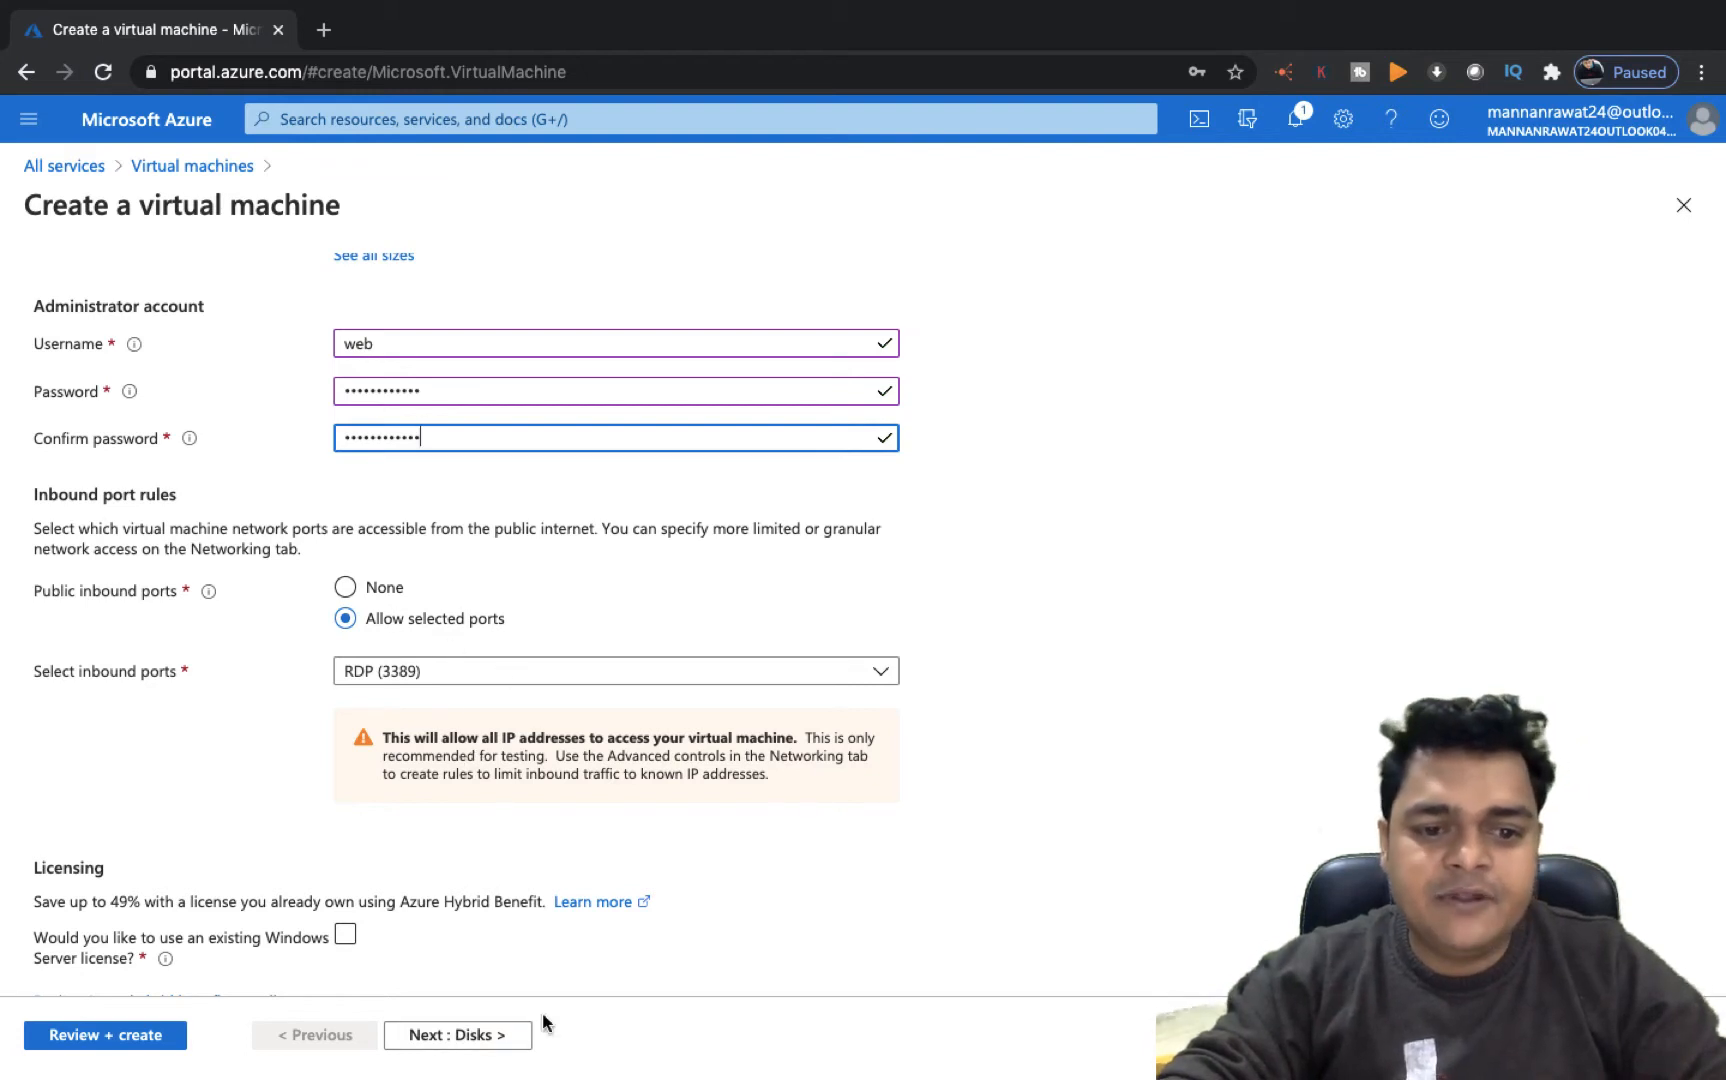
left_click(470, 1036)
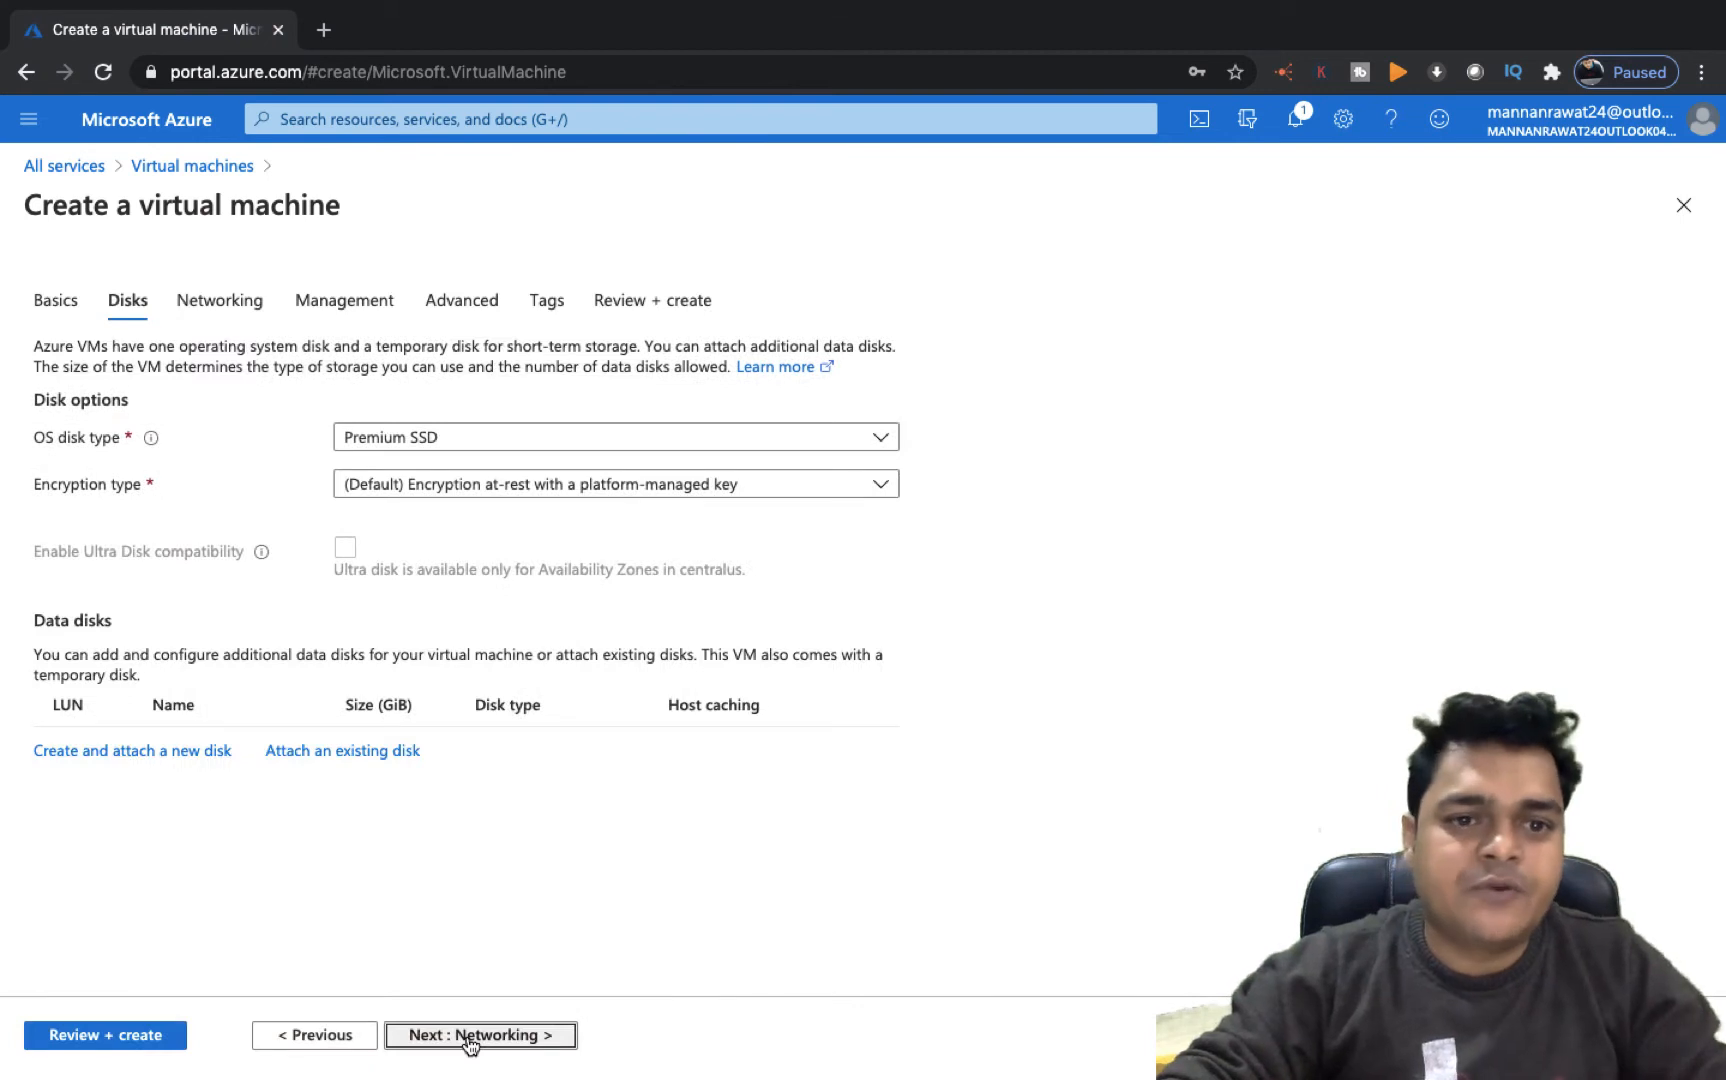
left_click(470, 1040)
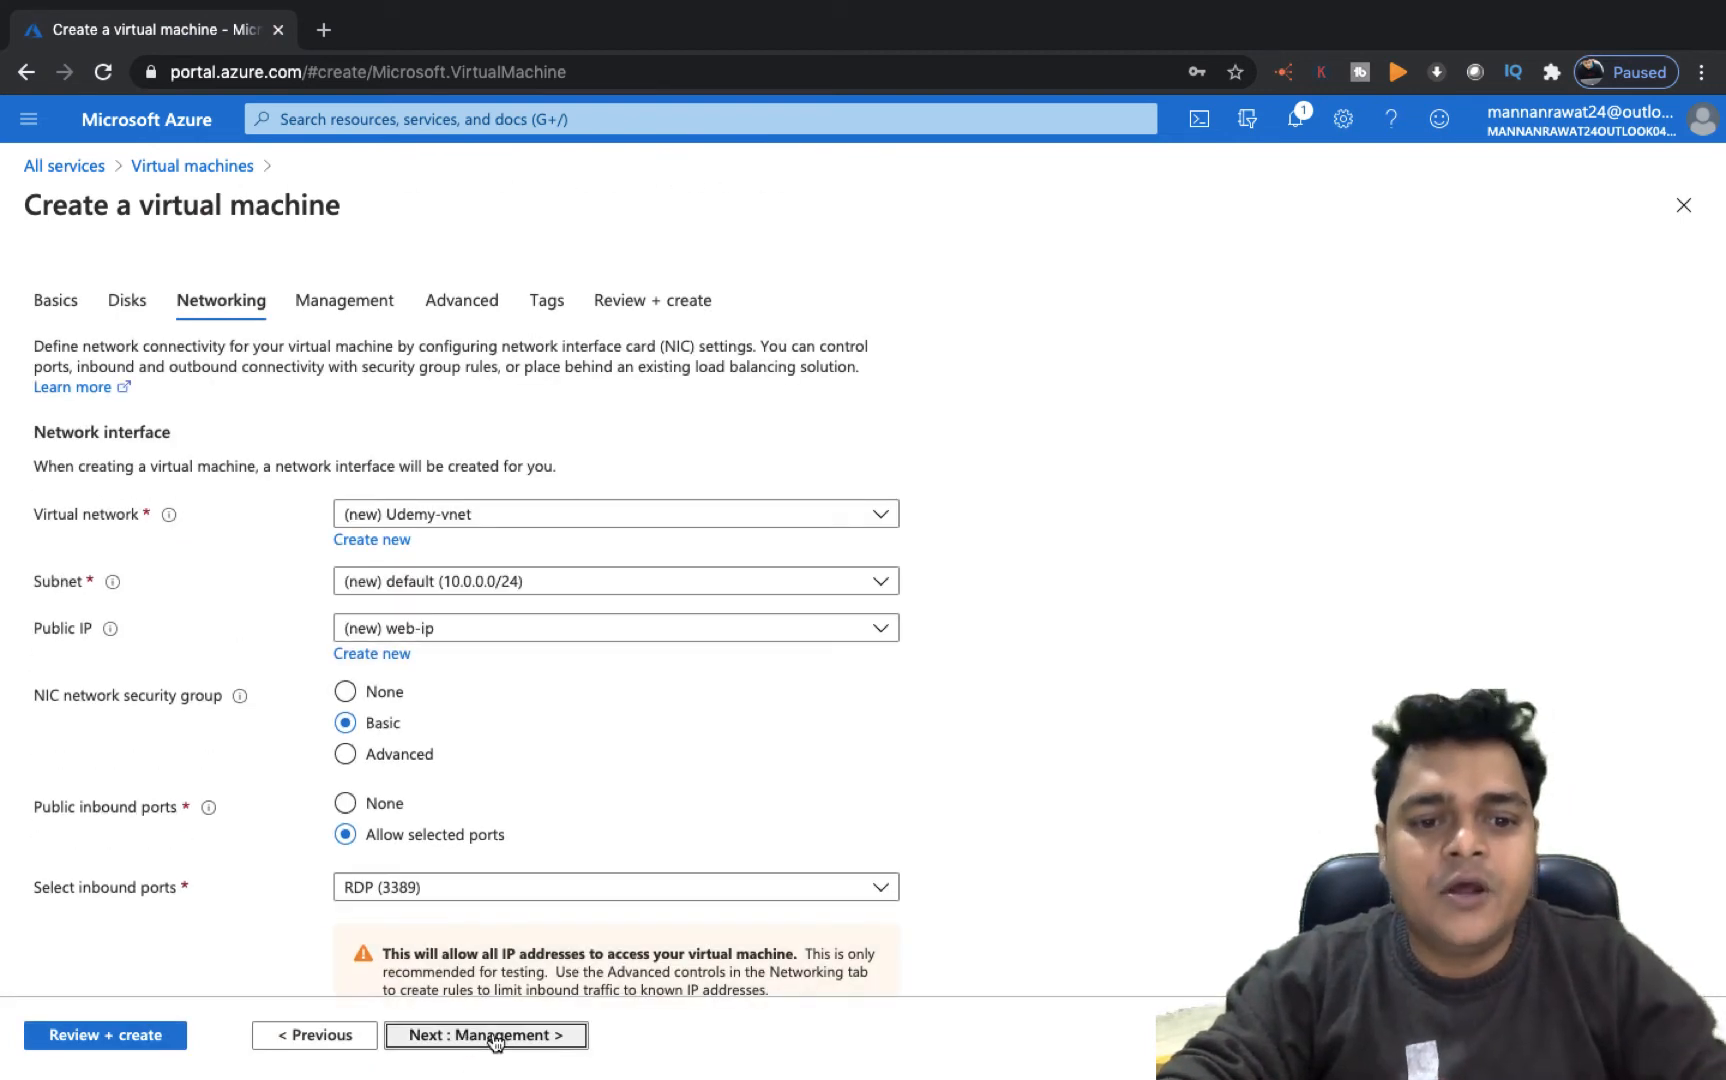
left_click(494, 1040)
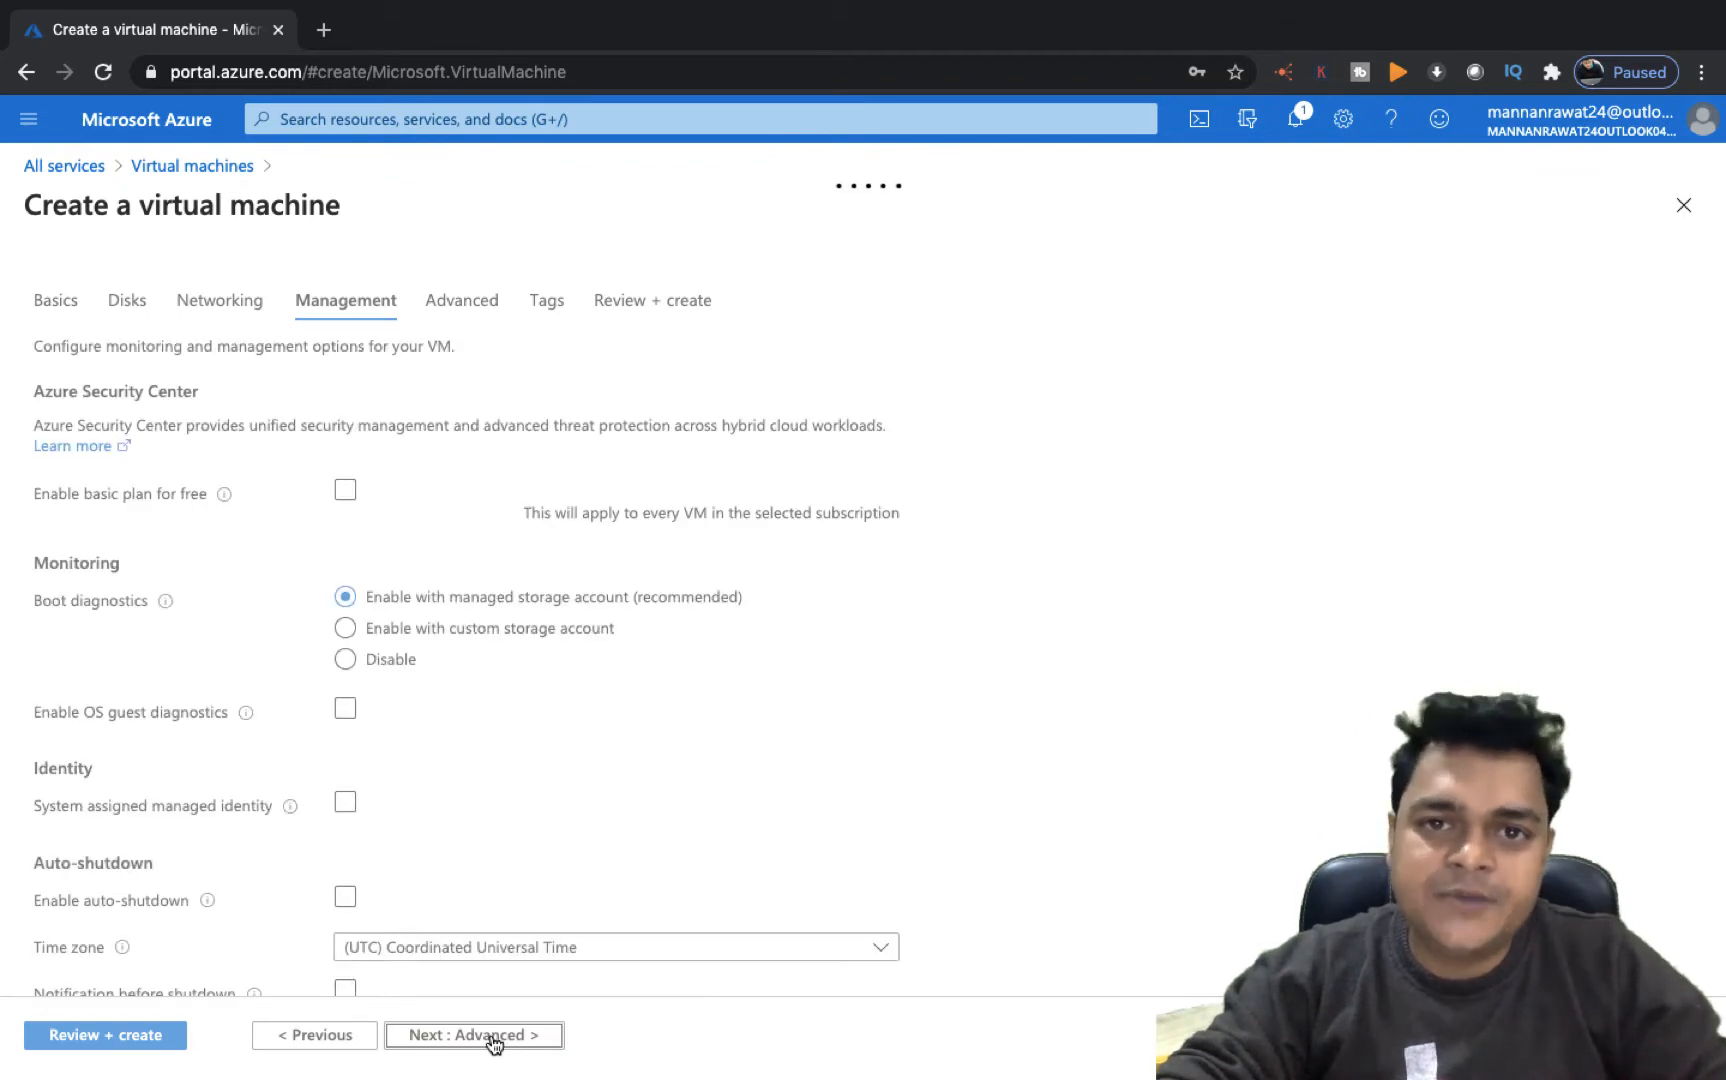
left_click(473, 1046)
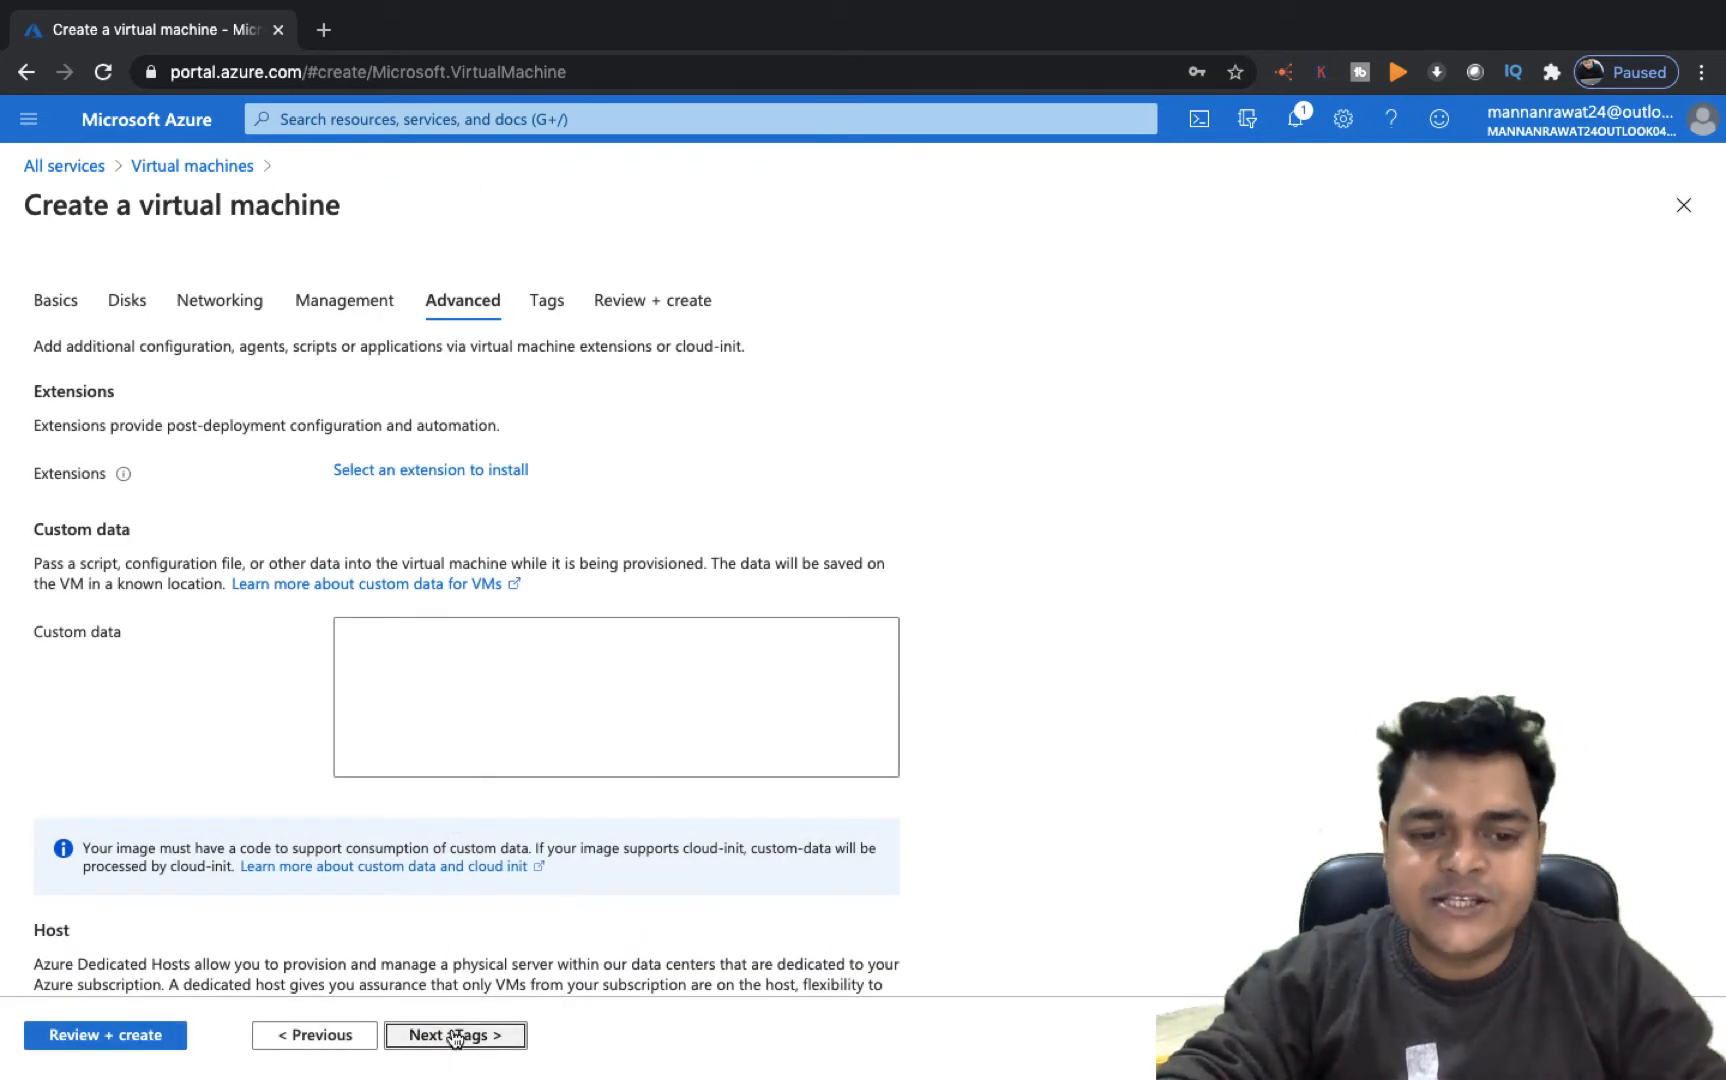
left_click(455, 1045)
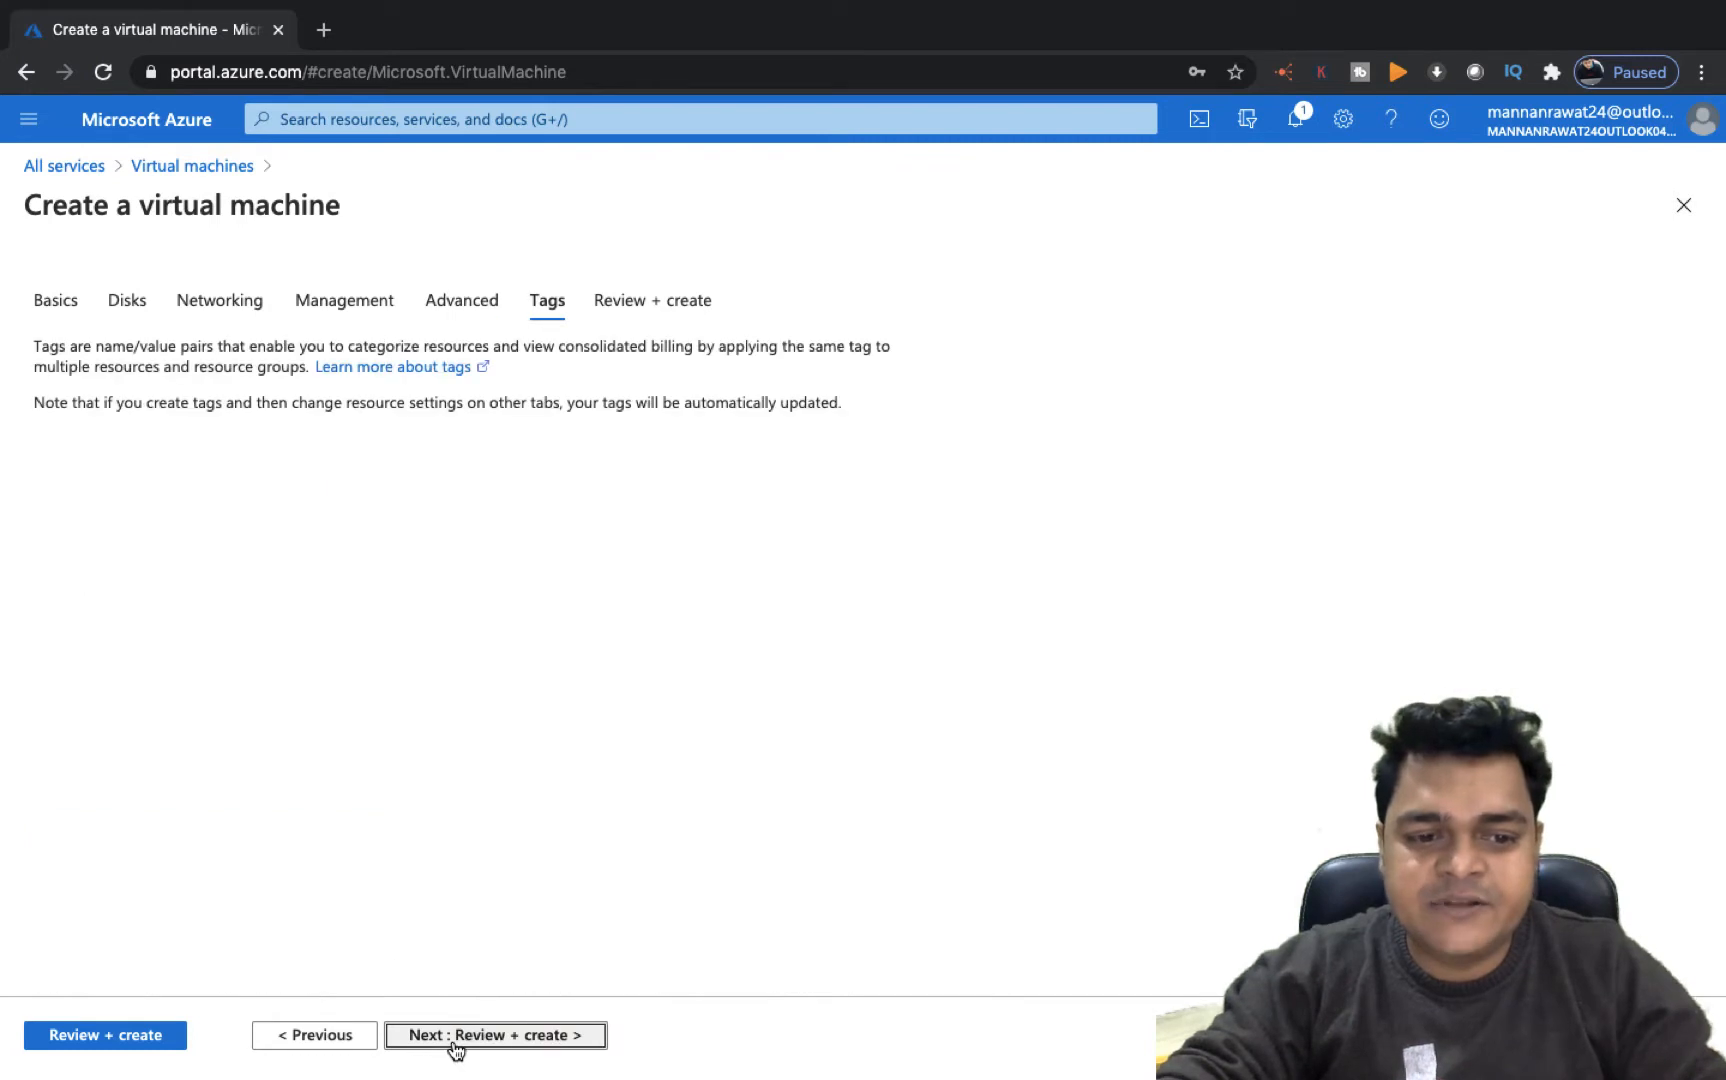
left_click(122, 1038)
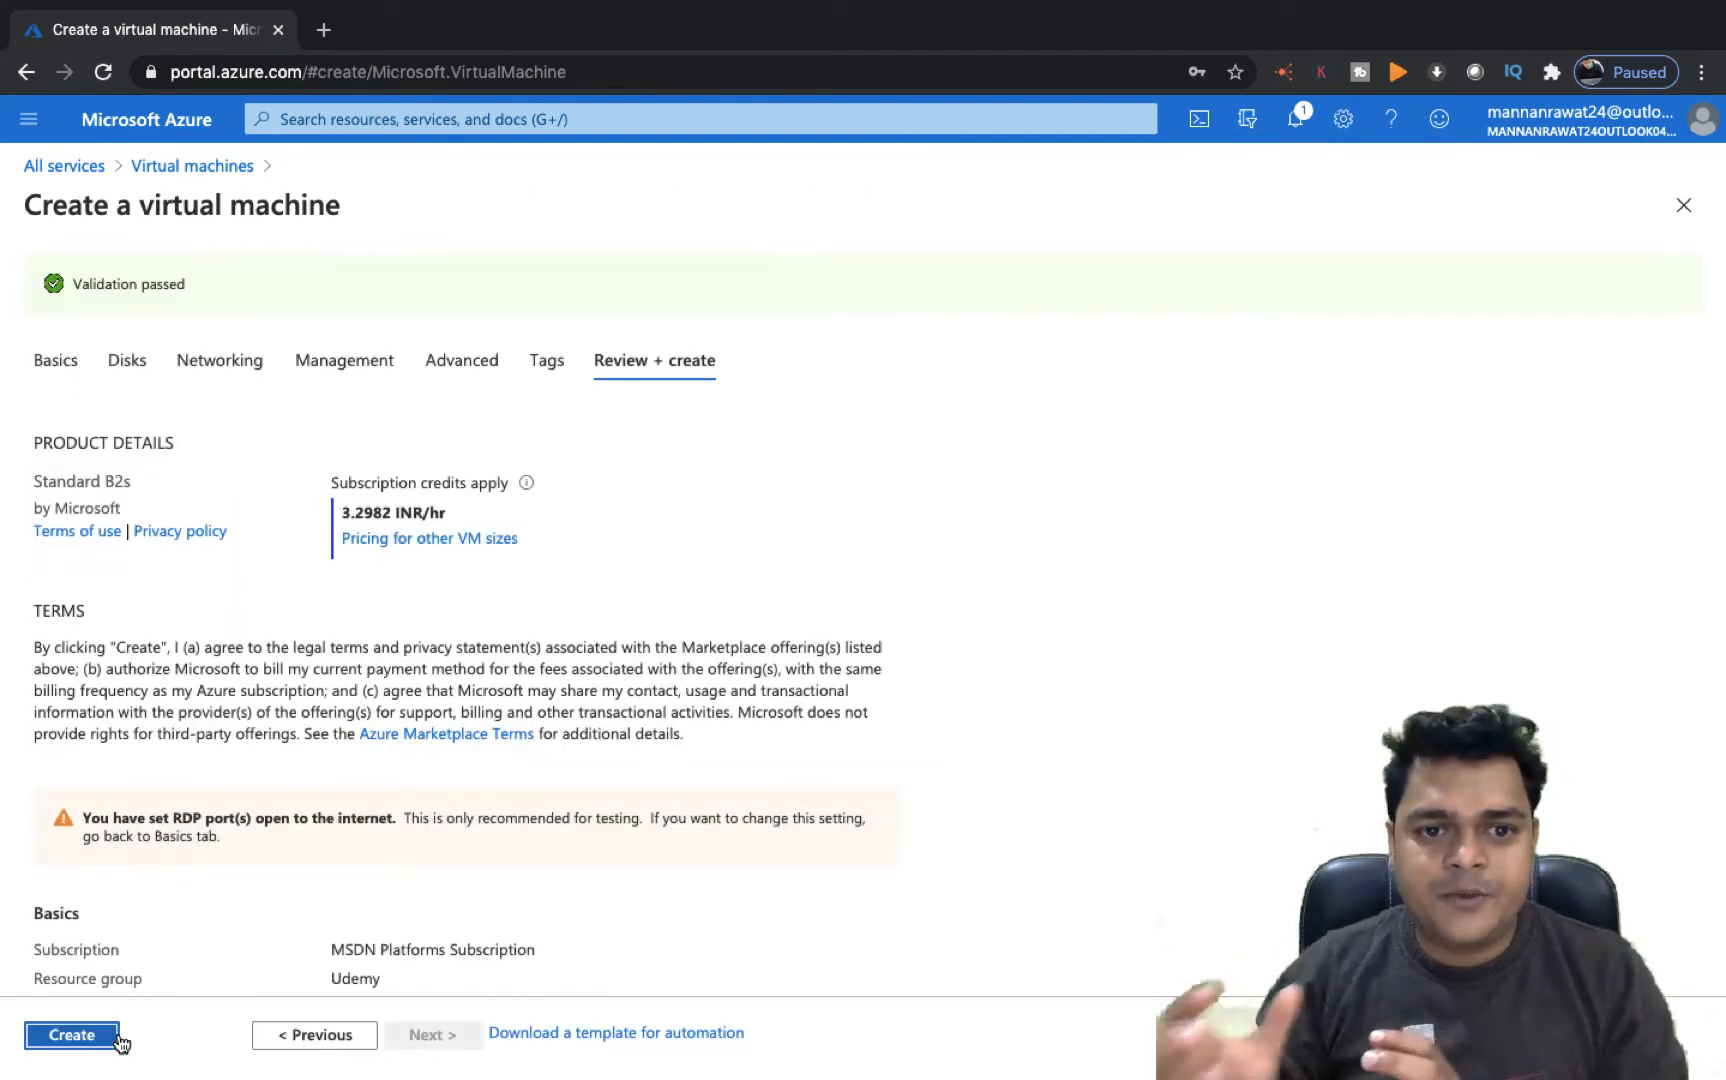
left_click(64, 1047)
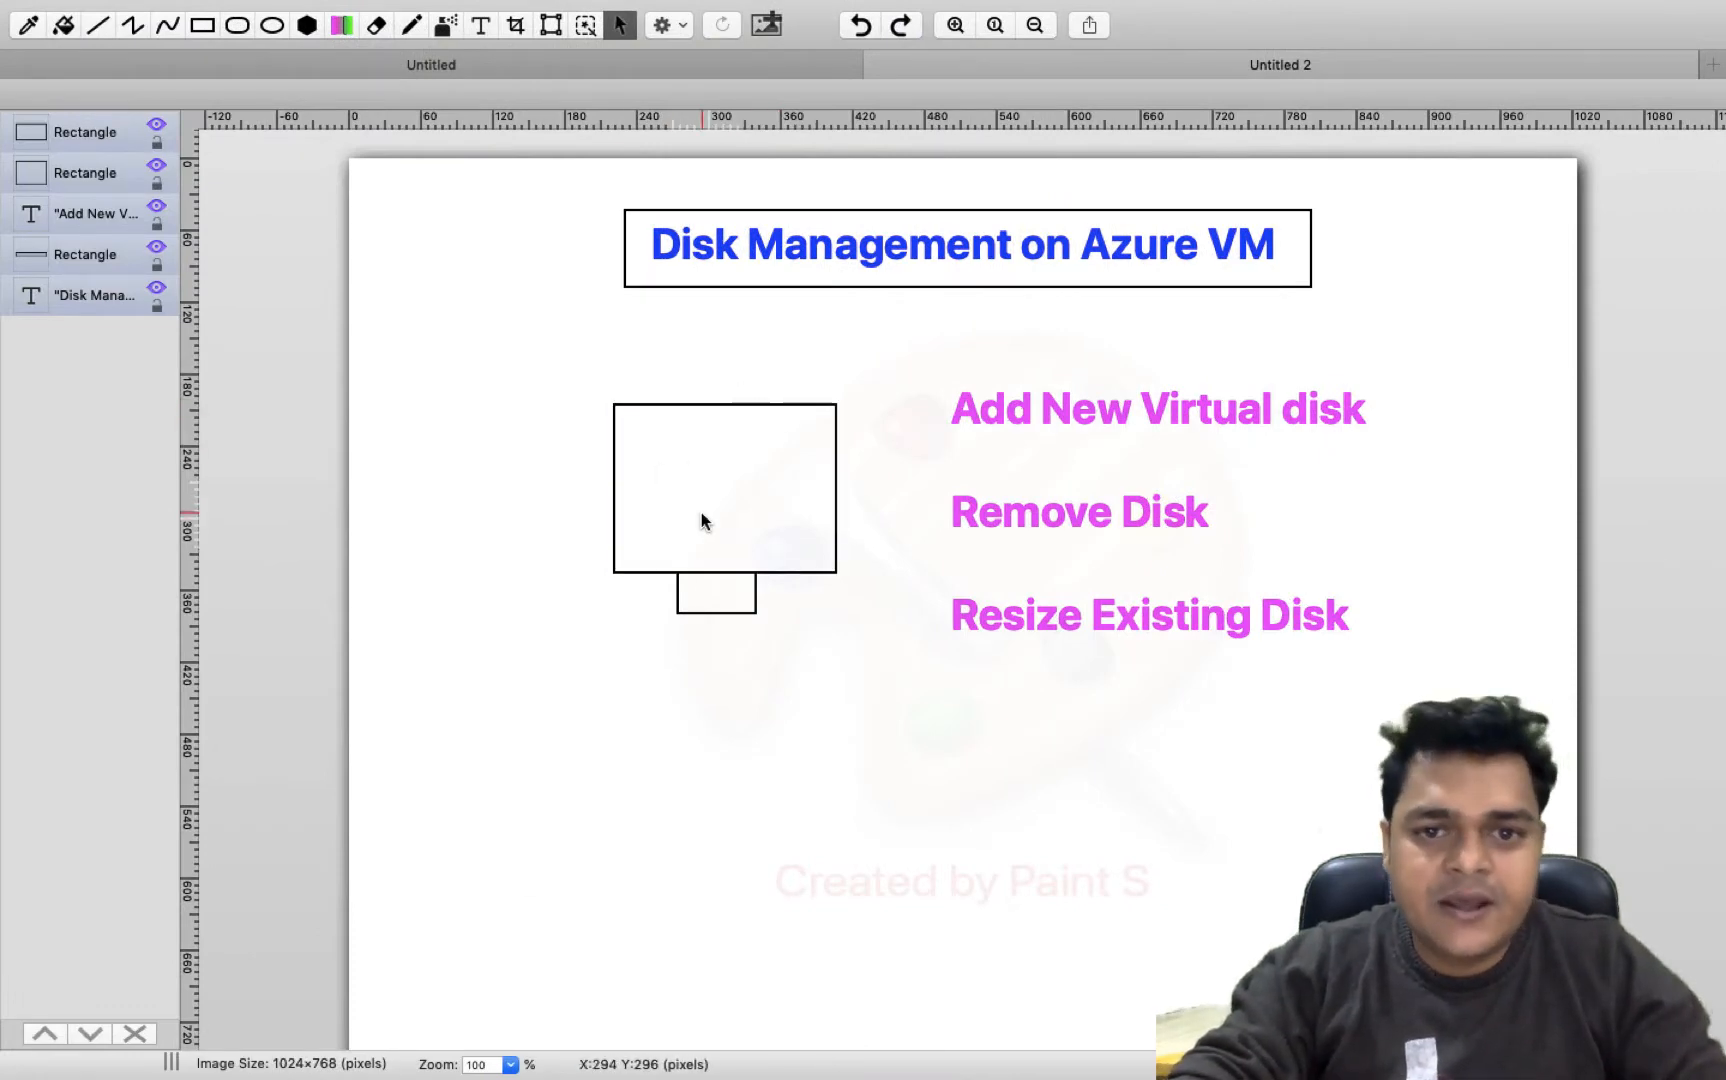
Draw a short pen stroke beside the Add New Virtual disk heading on the diagram
left_click(202, 25)
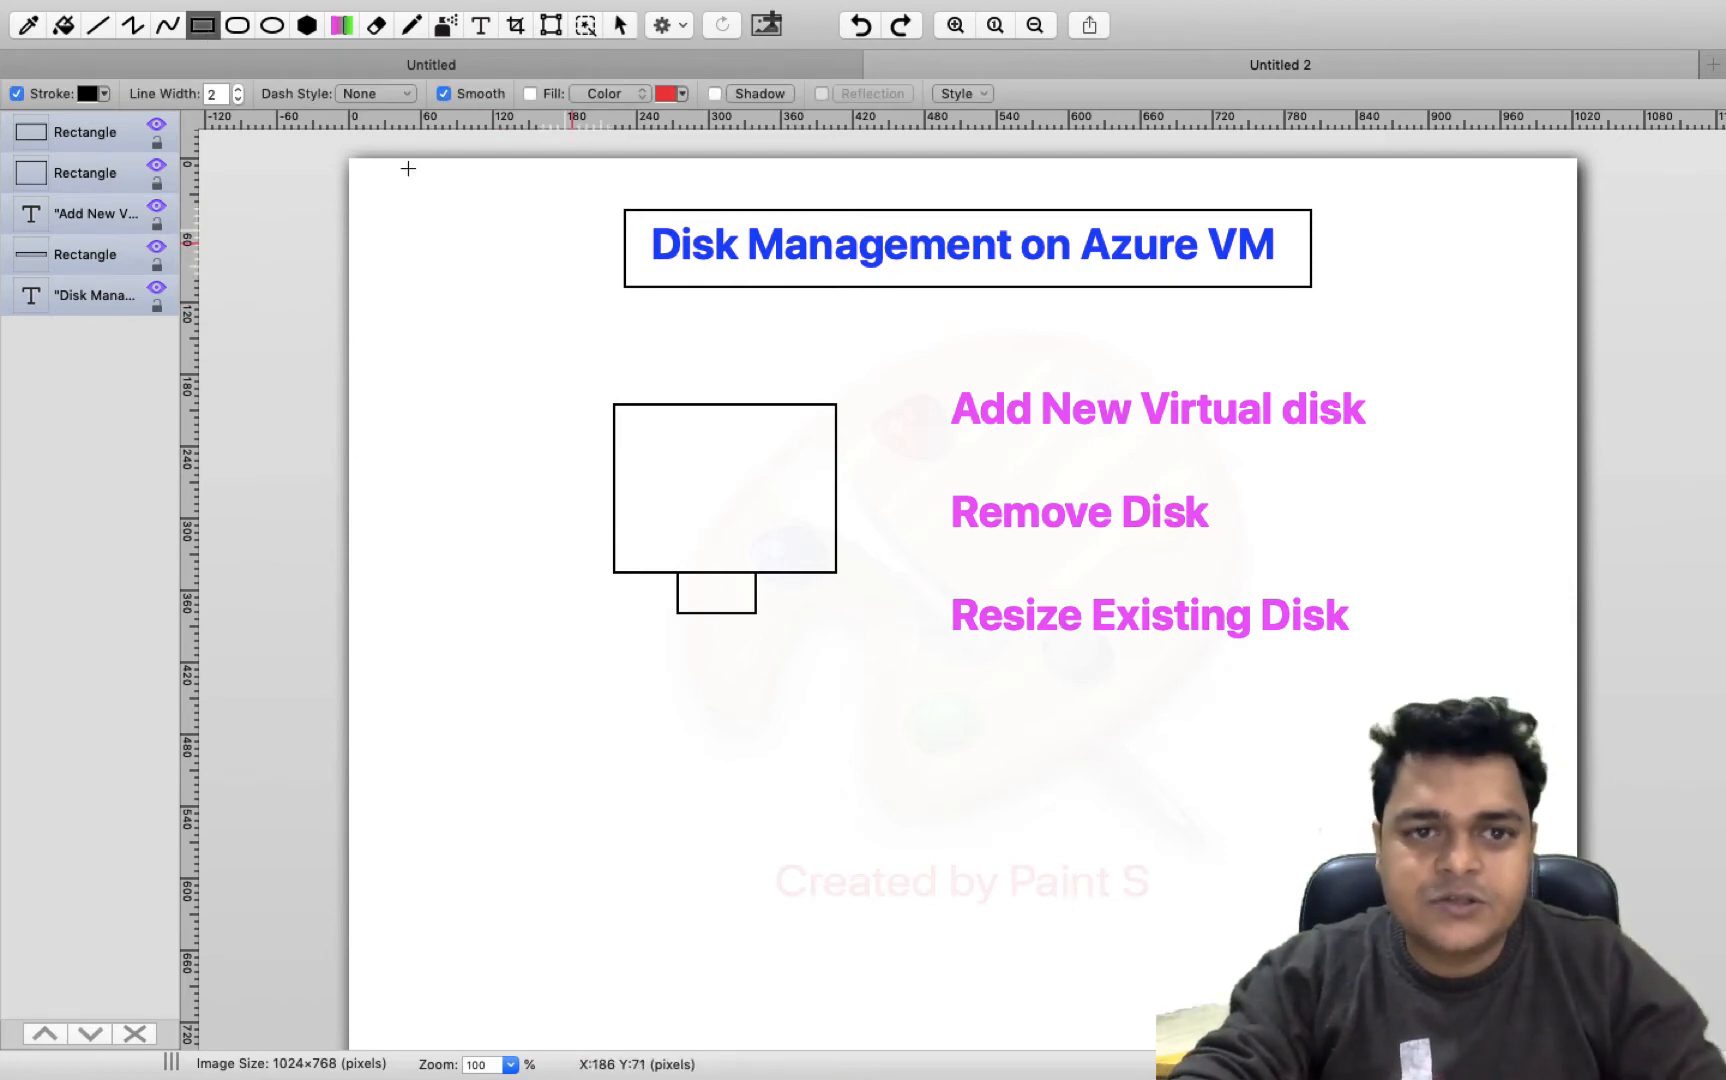
left_click(411, 25)
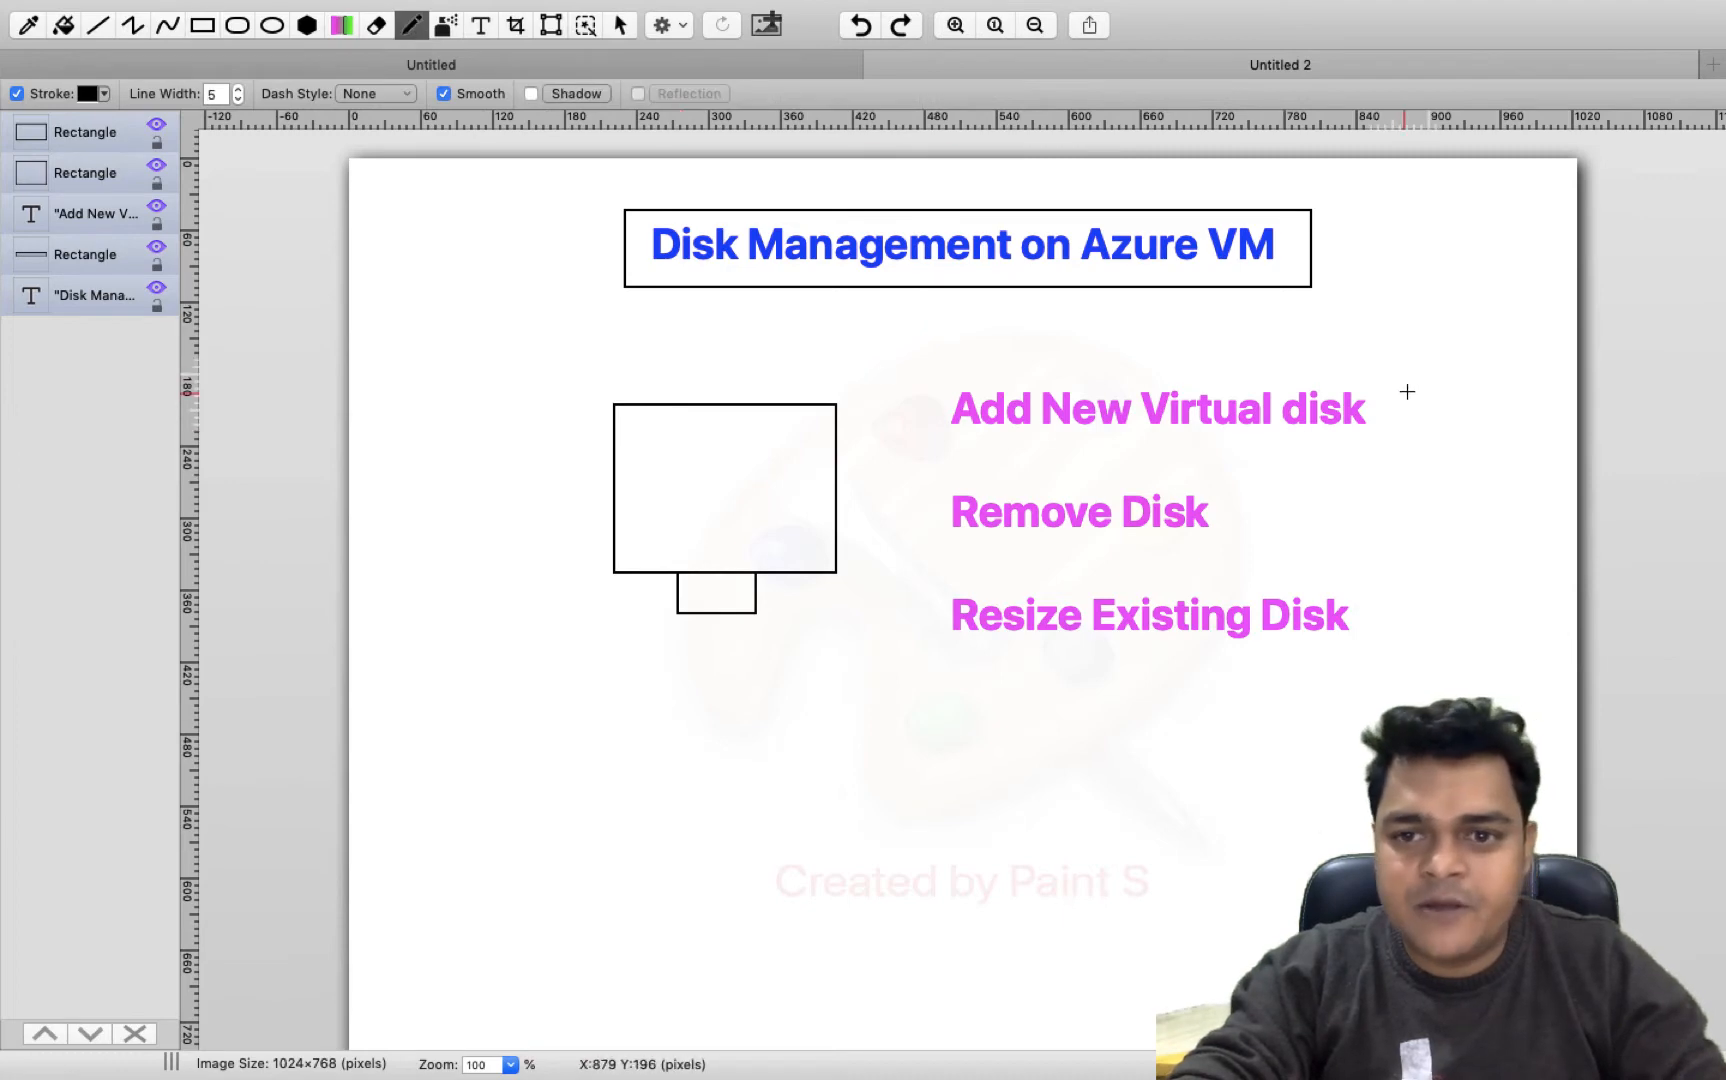
mouse_move(1399, 405)
left_mouse_down()
mouse_move(1423, 401)
mouse_move(1447, 349)
left_mouse_up()
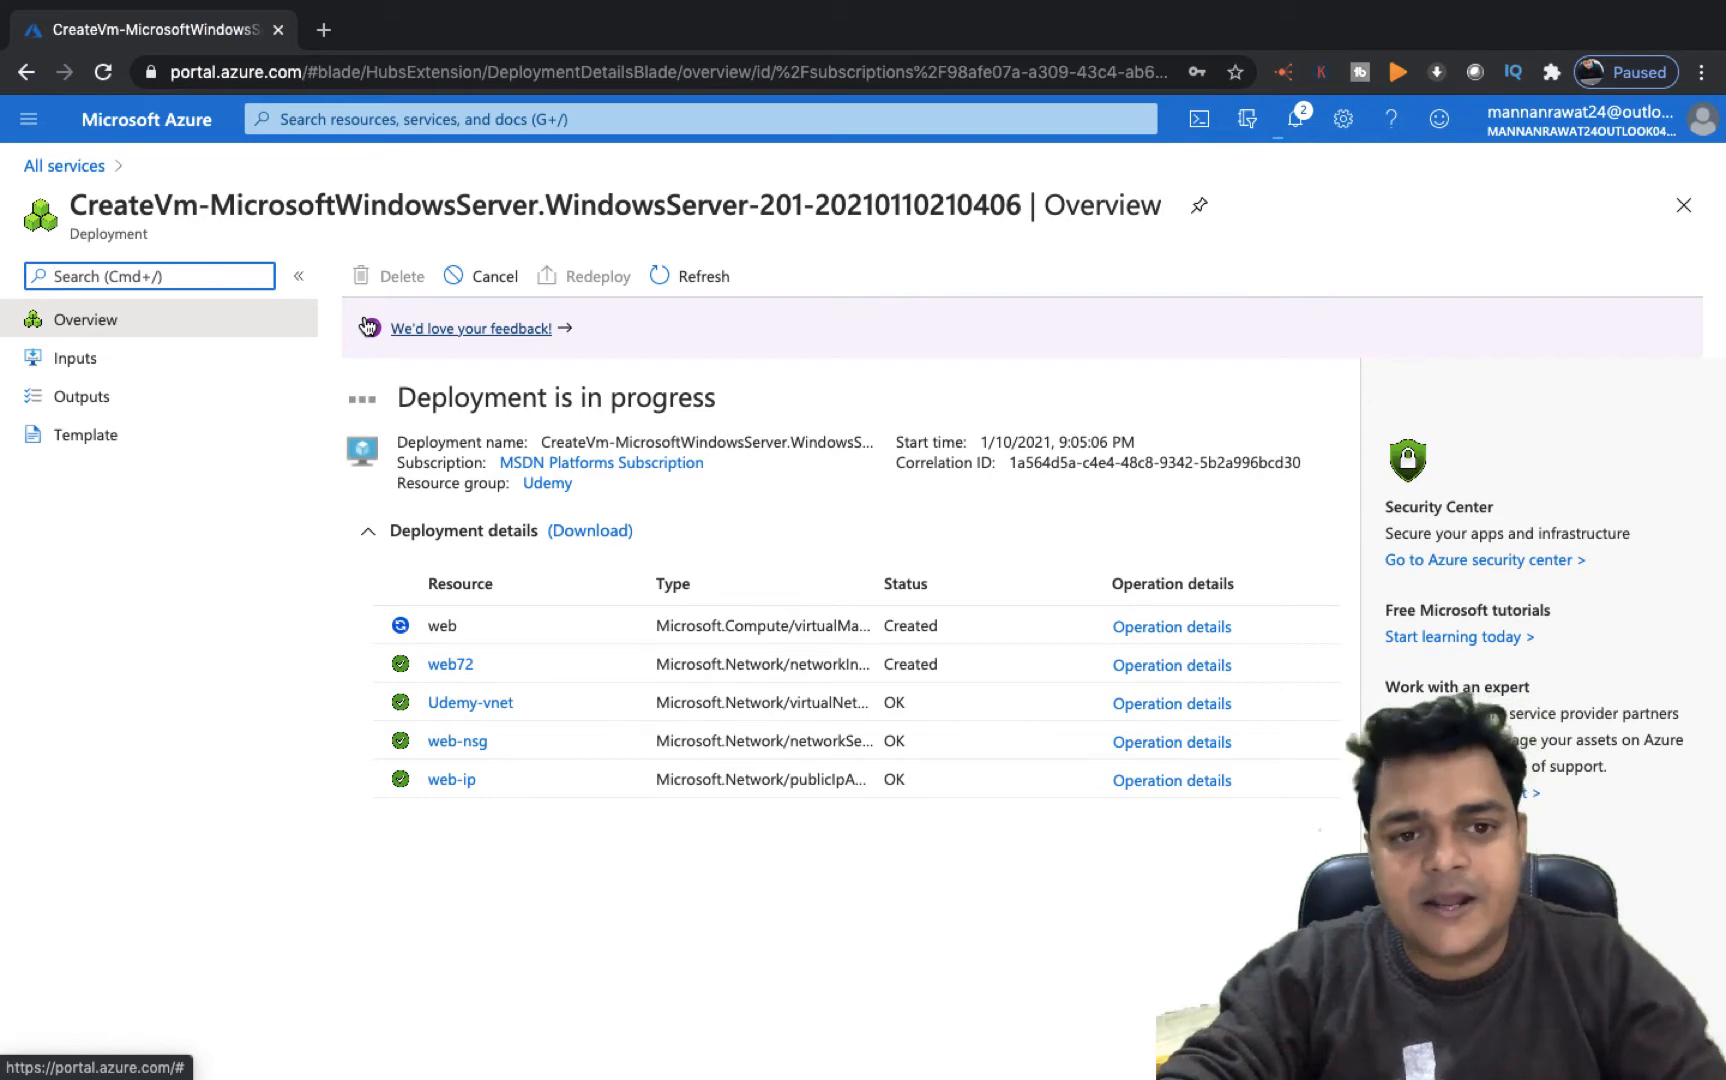
Open the web virtual machine's overview from the Virtual machines list and copy its public IP address
left_click(88, 172)
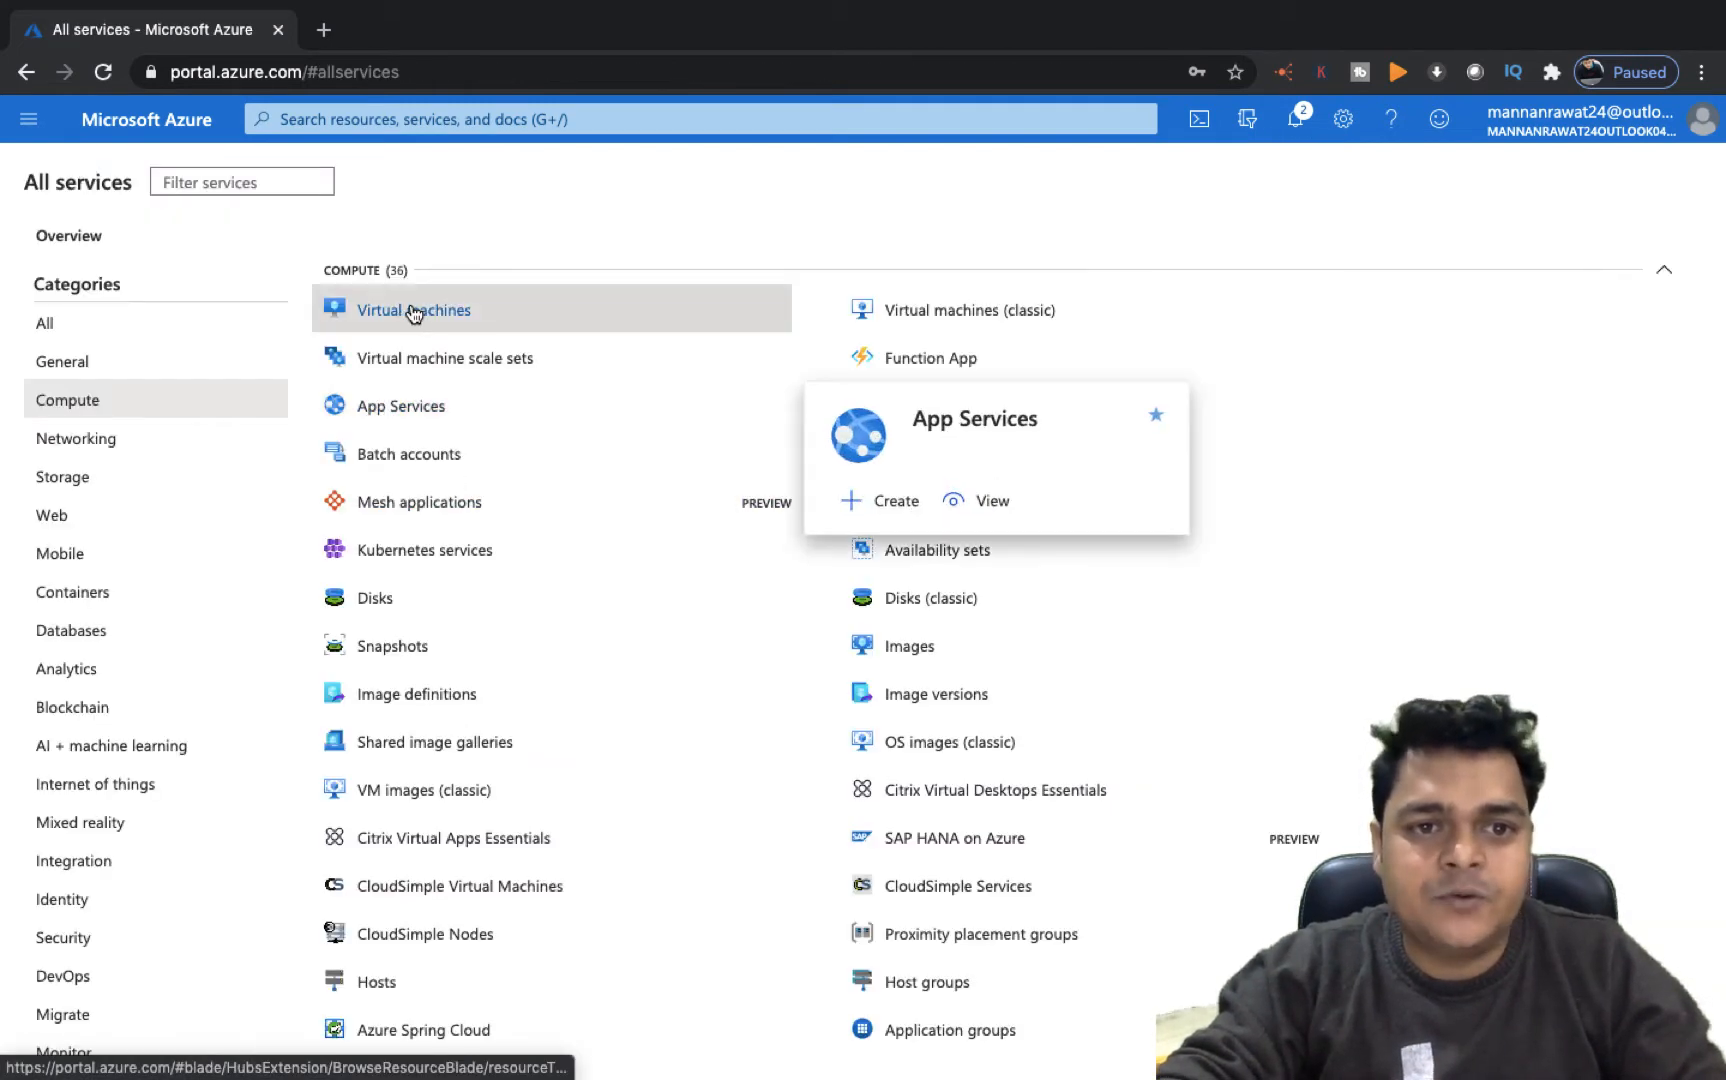
left_click(413, 312)
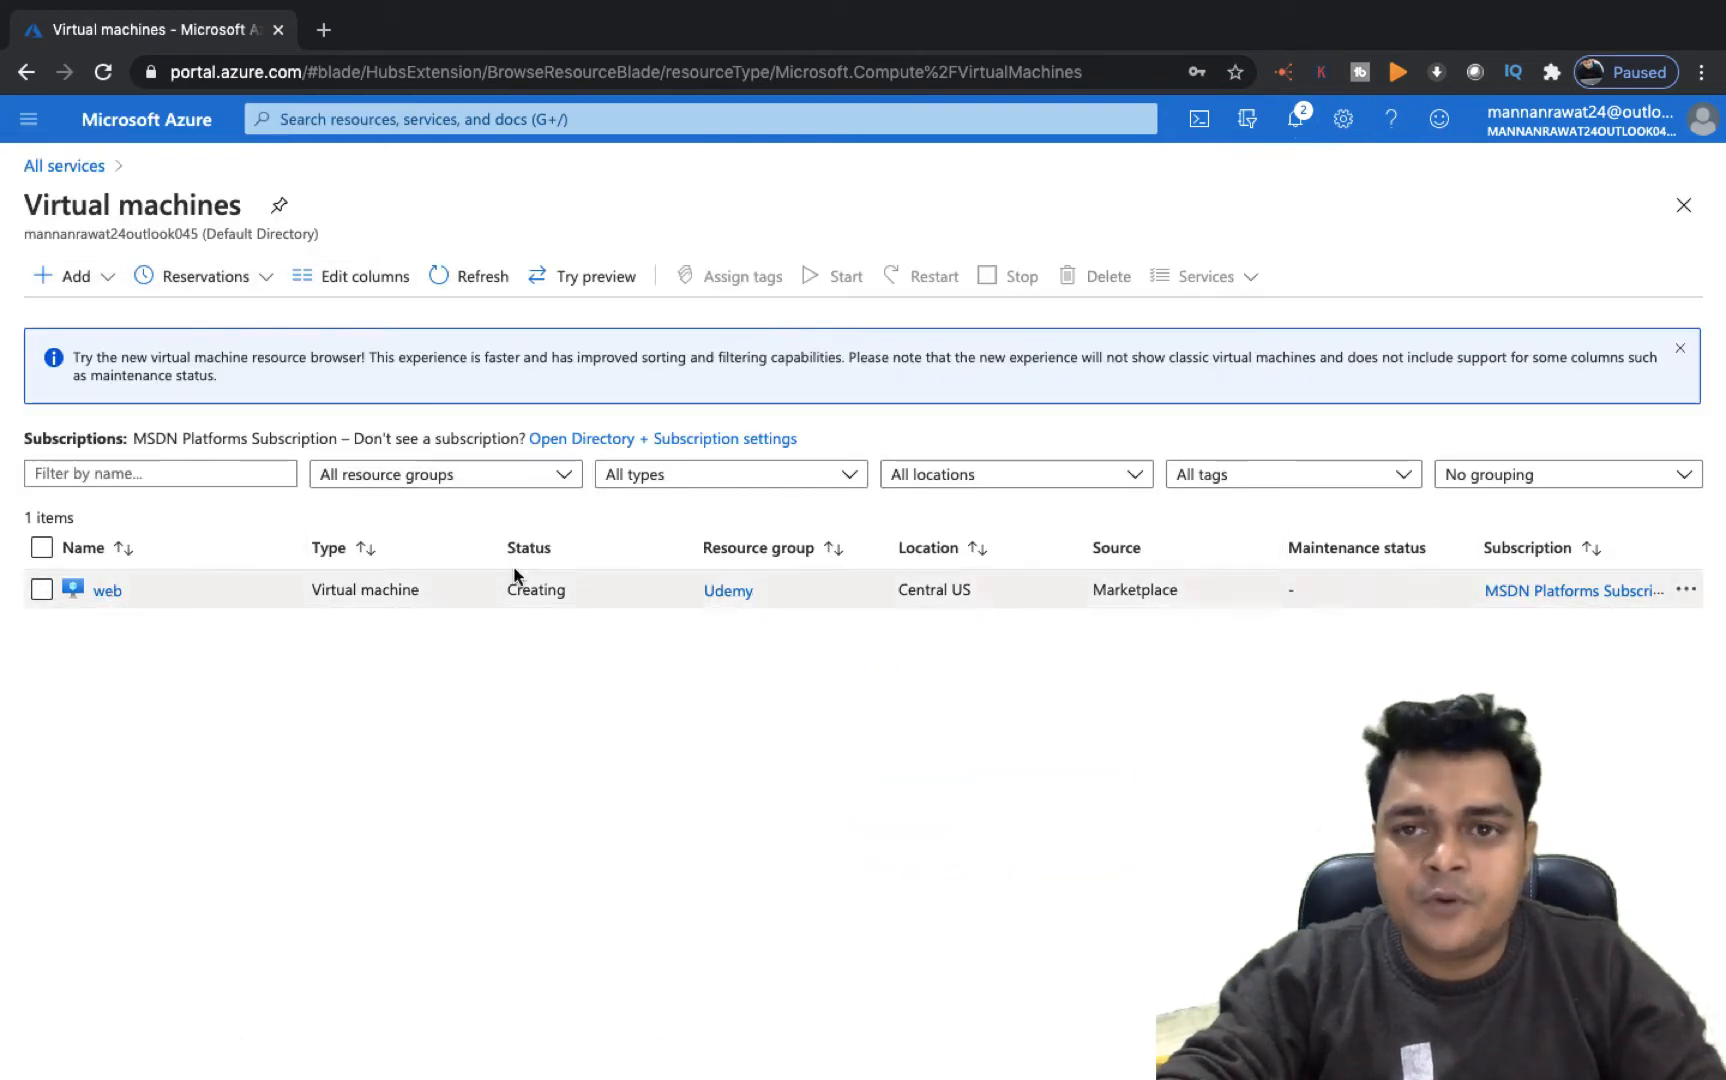
left_click(40, 593)
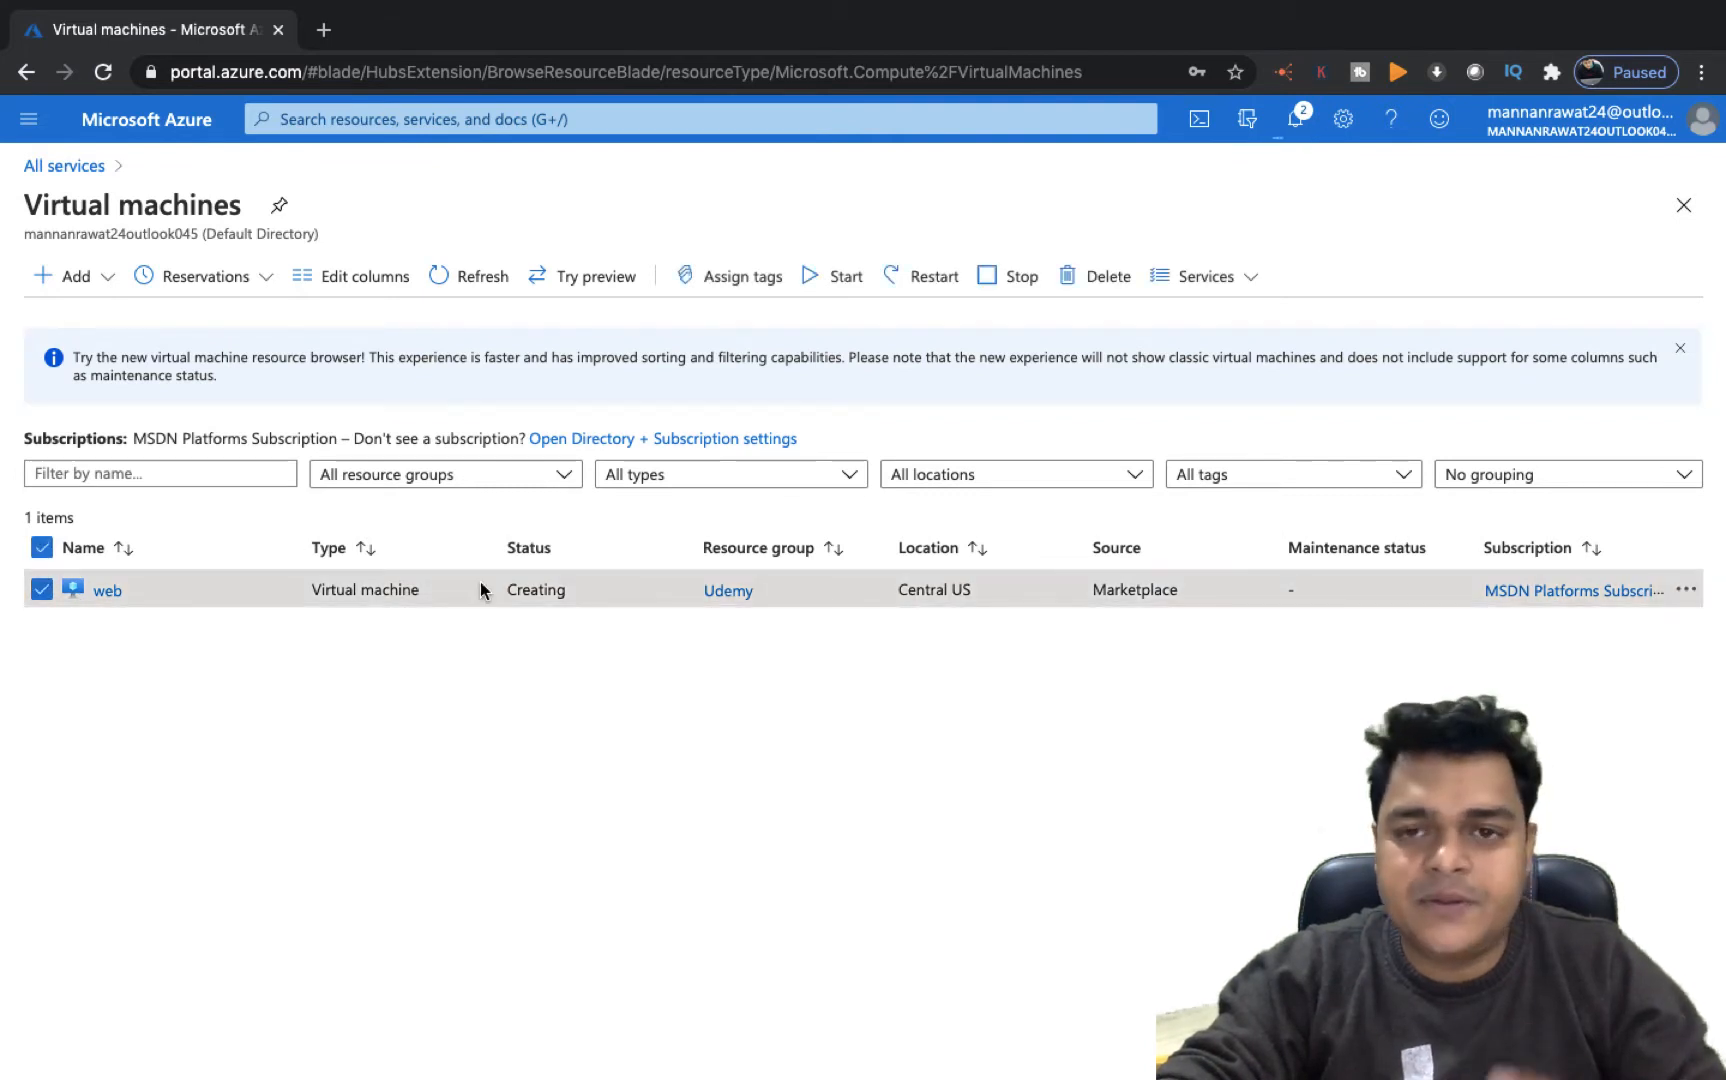
left_click(110, 590)
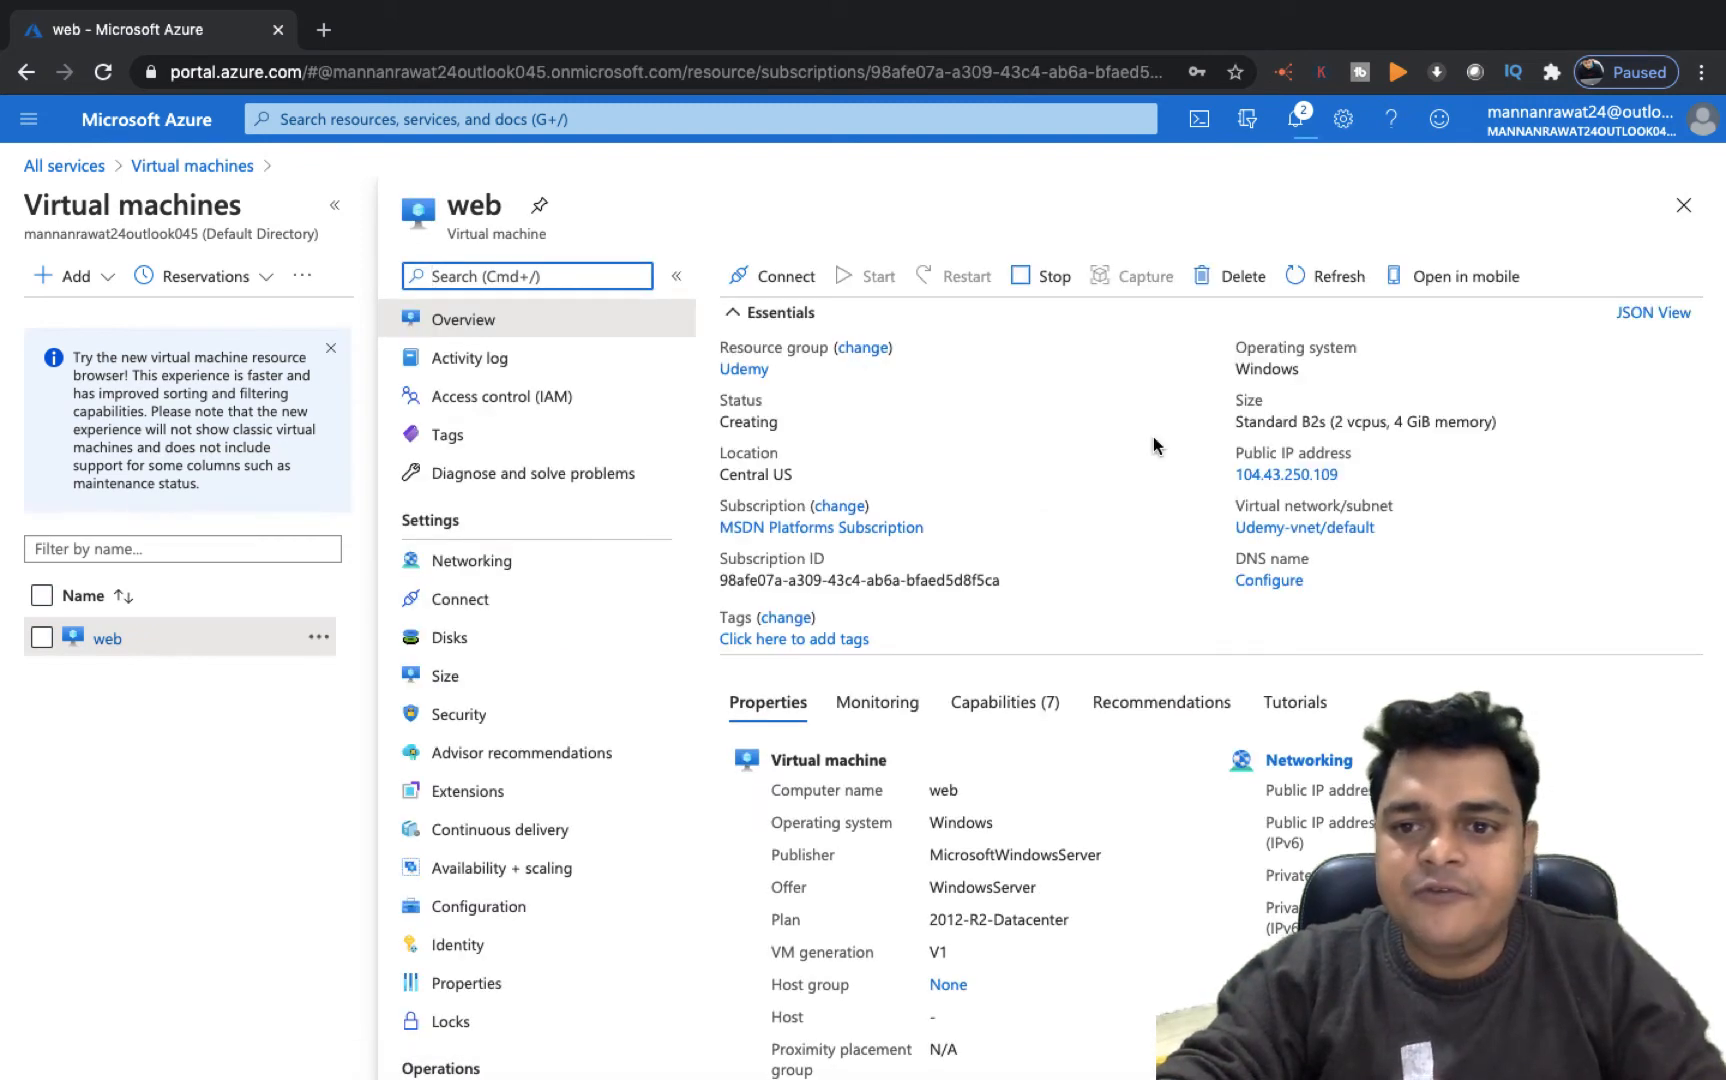
left_click(1352, 476)
Switch to the Mac desktop and bring up the Microsoft Remote Desktop window
key("ctrl+Left")
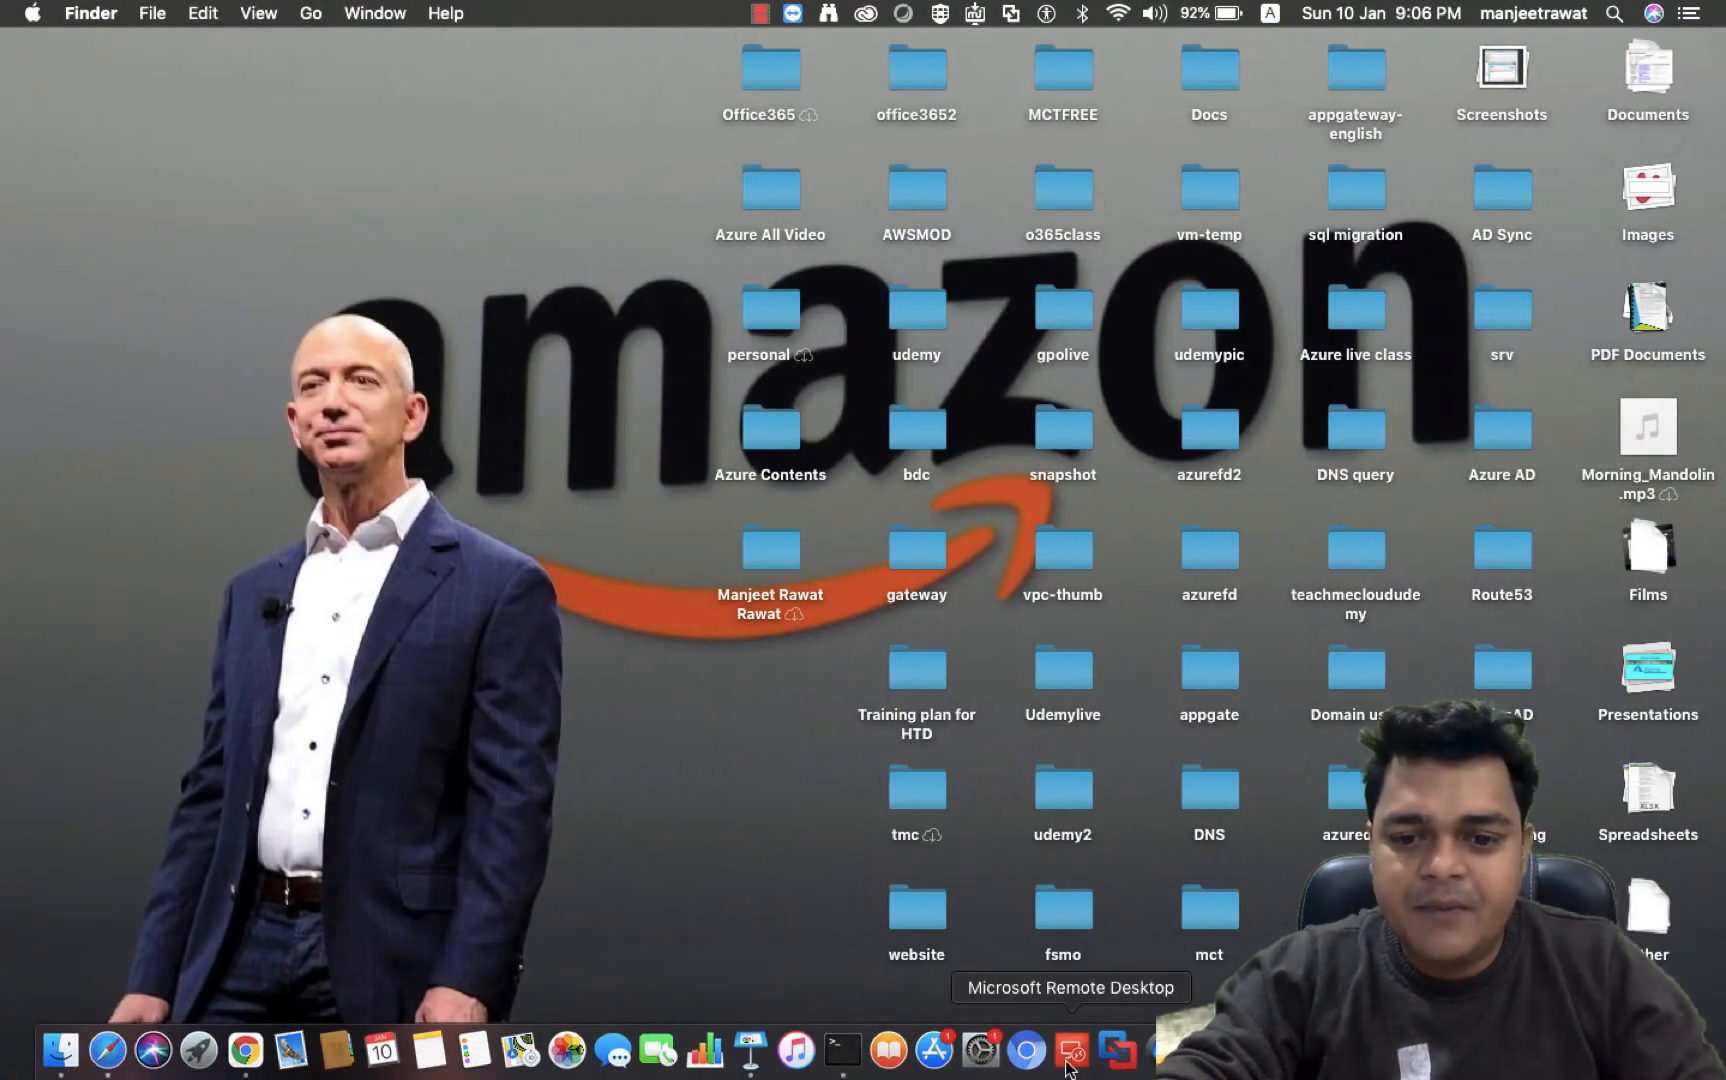
right_click(1073, 1046)
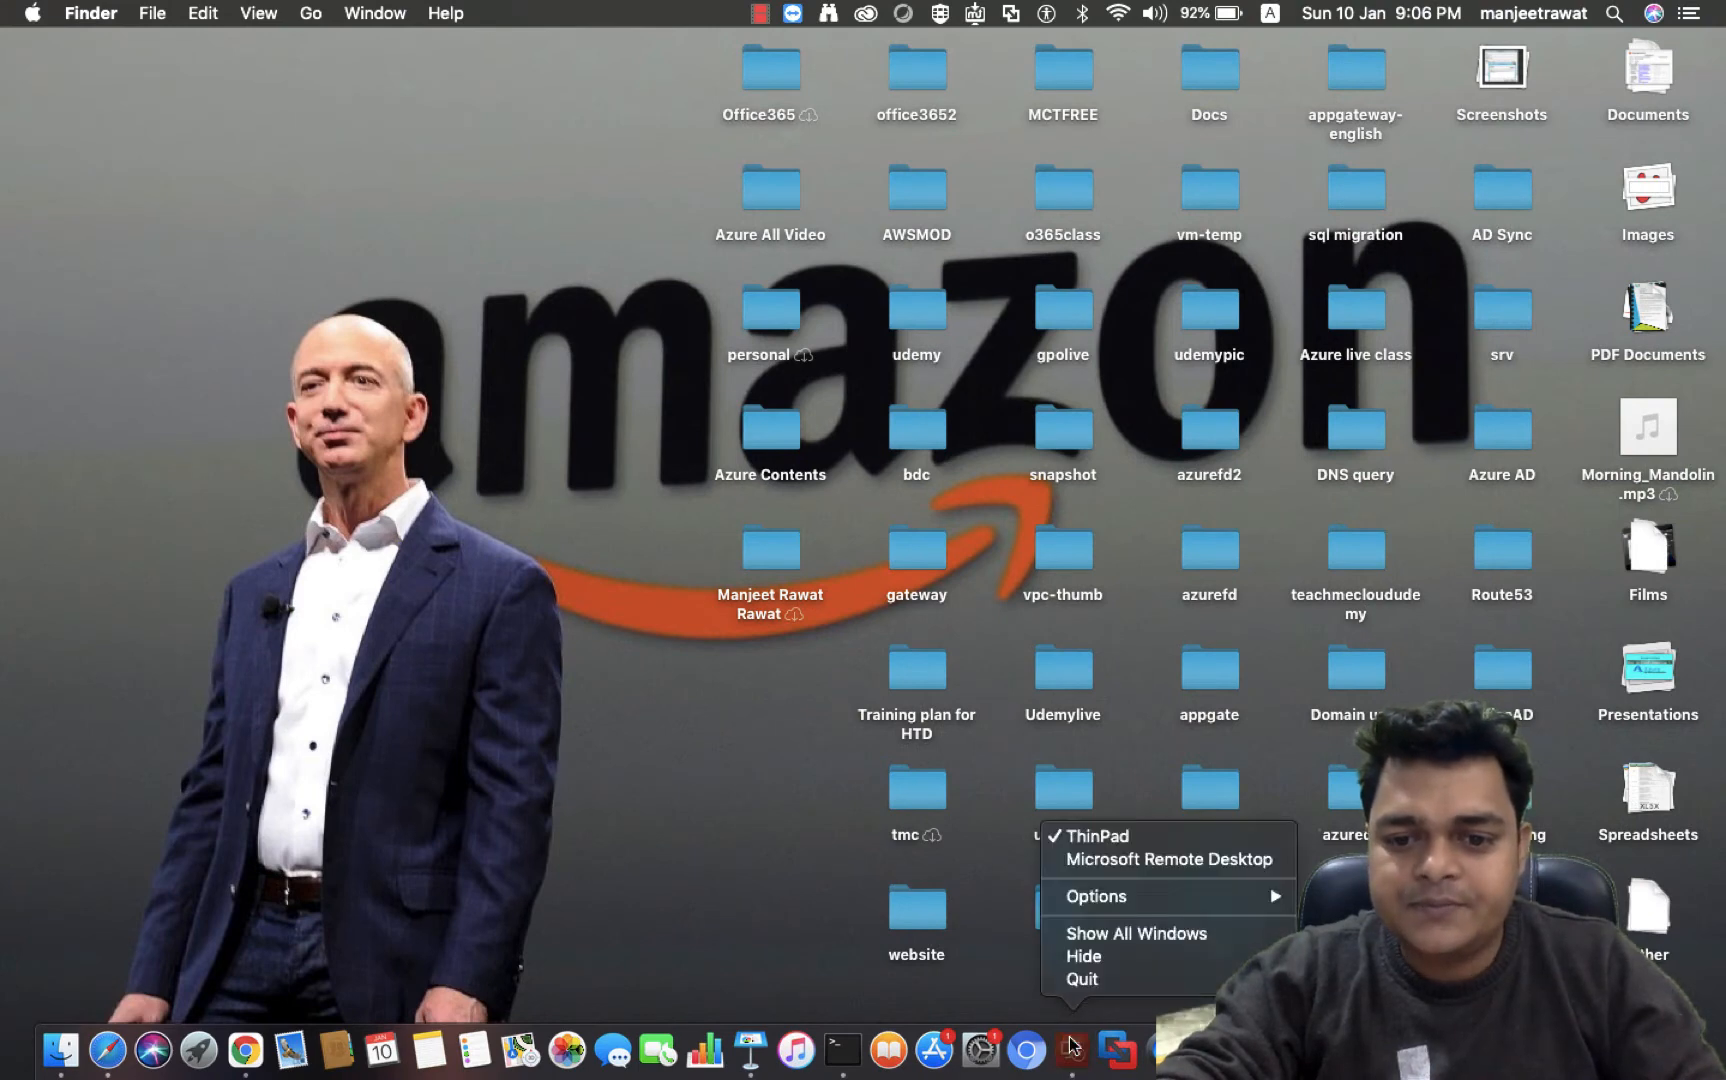
left_click(1073, 1046)
right_click(1073, 1046)
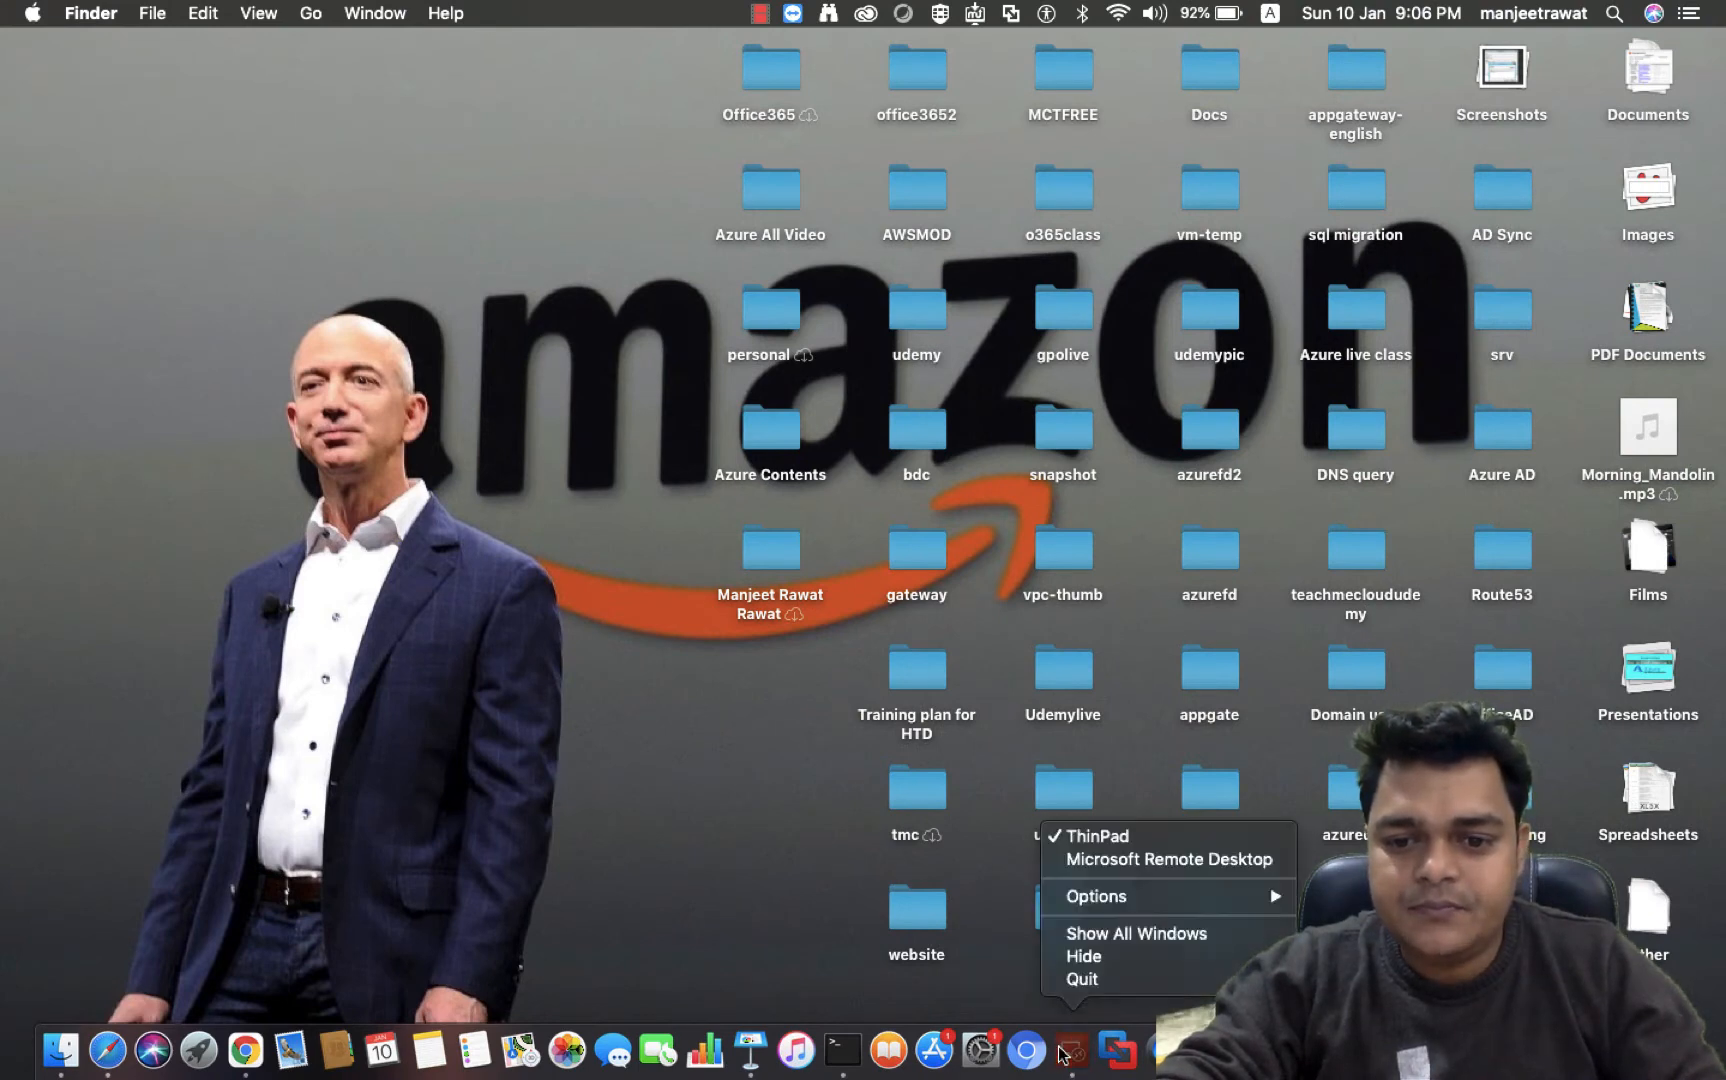
left_click(1146, 934)
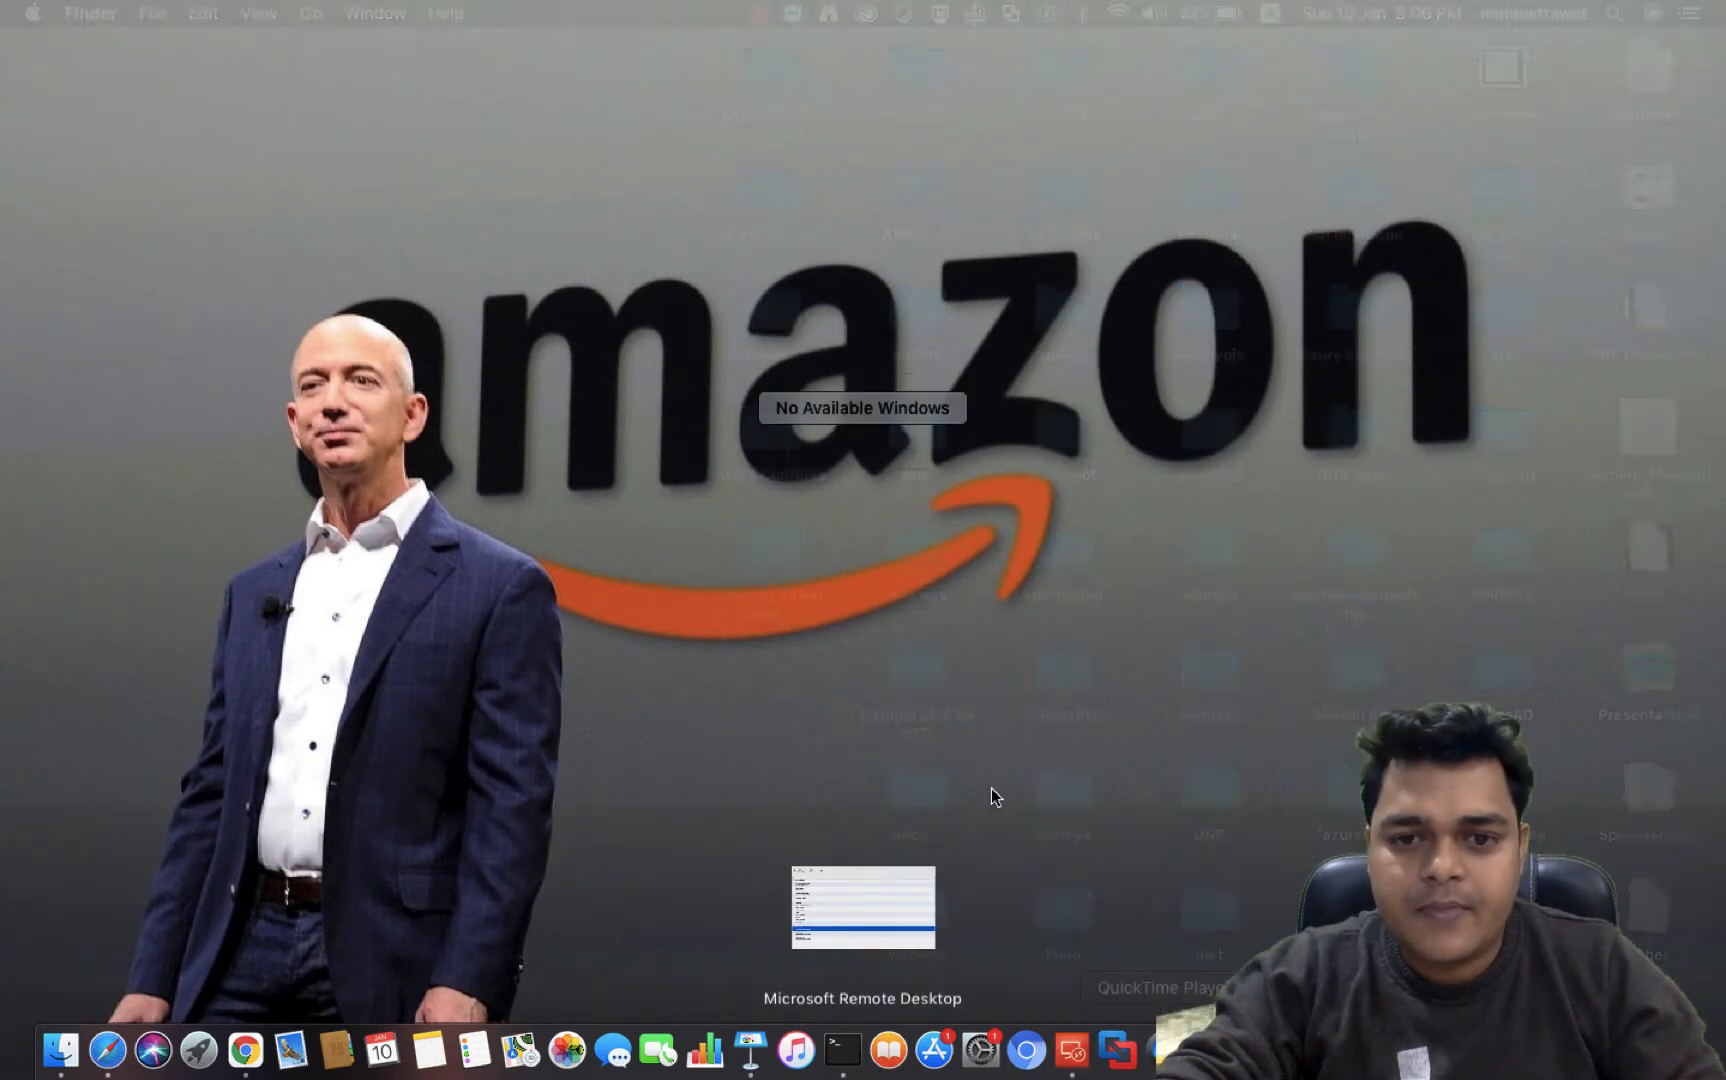
left_click(868, 876)
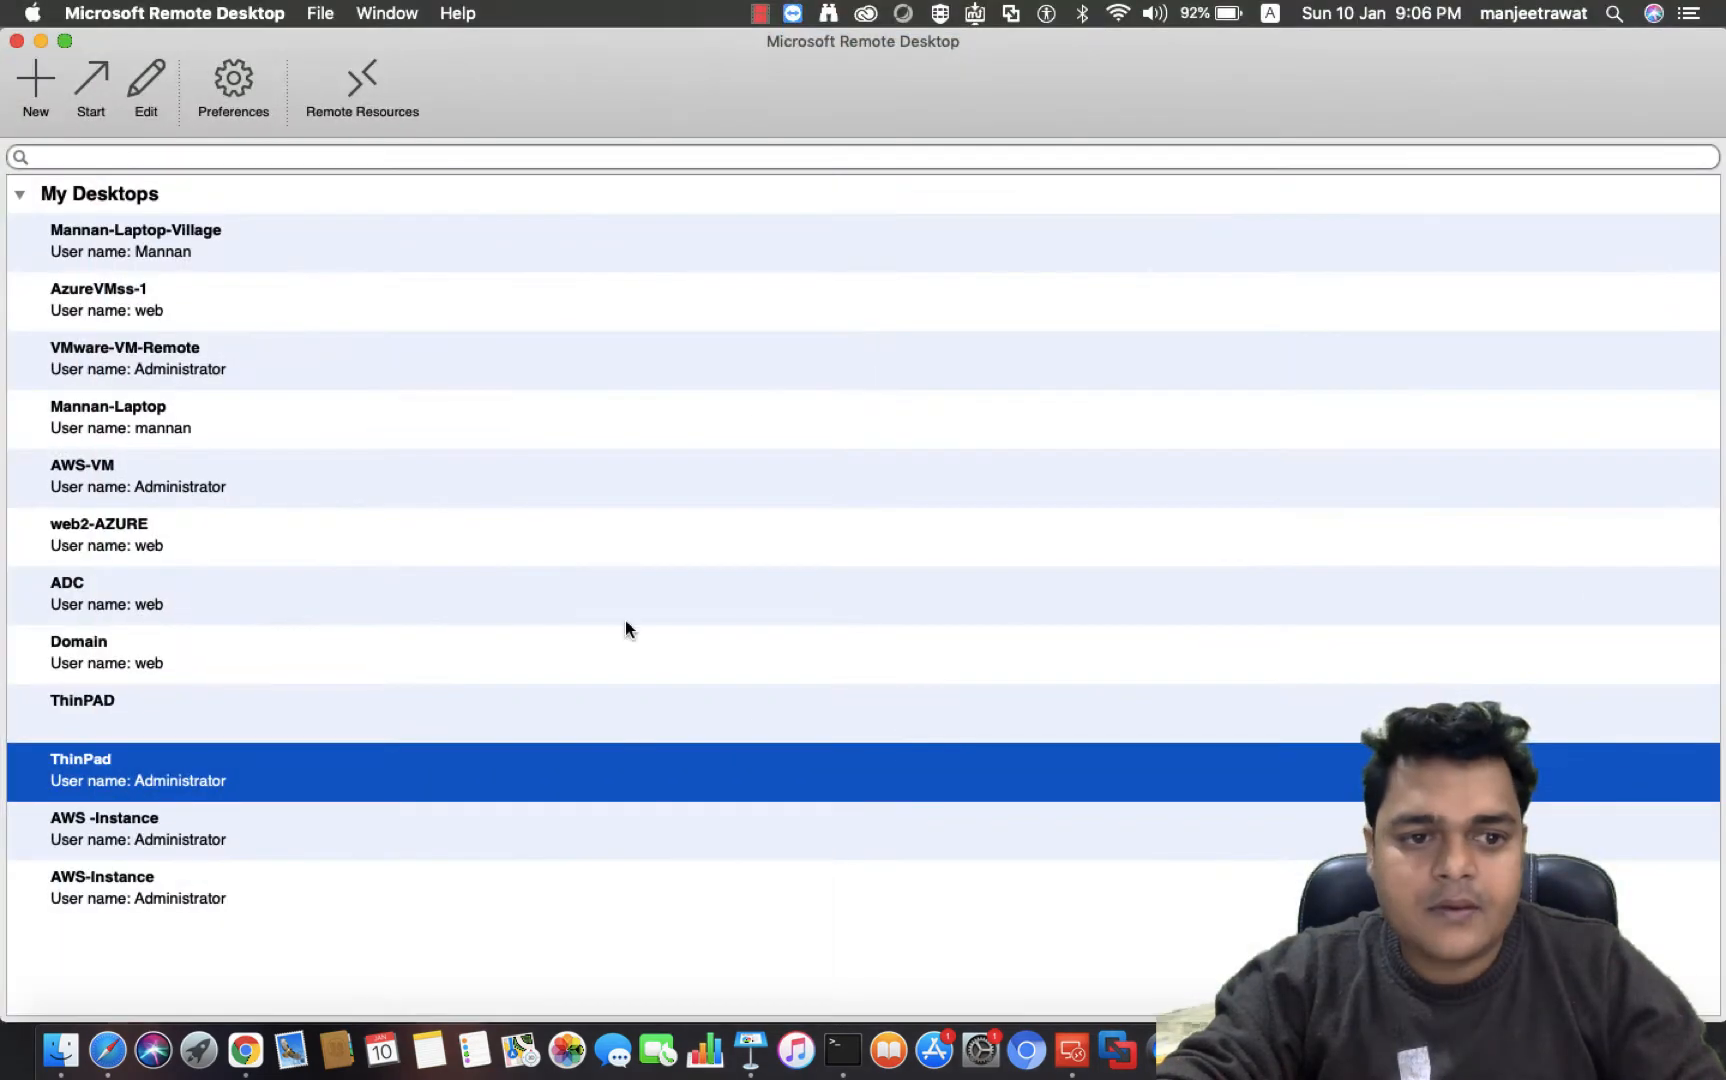
Edit the web2-AZURE connection, setting the PC name to 104.43.250.109 and the user name to web
right_click(102, 527)
left_click(140, 562)
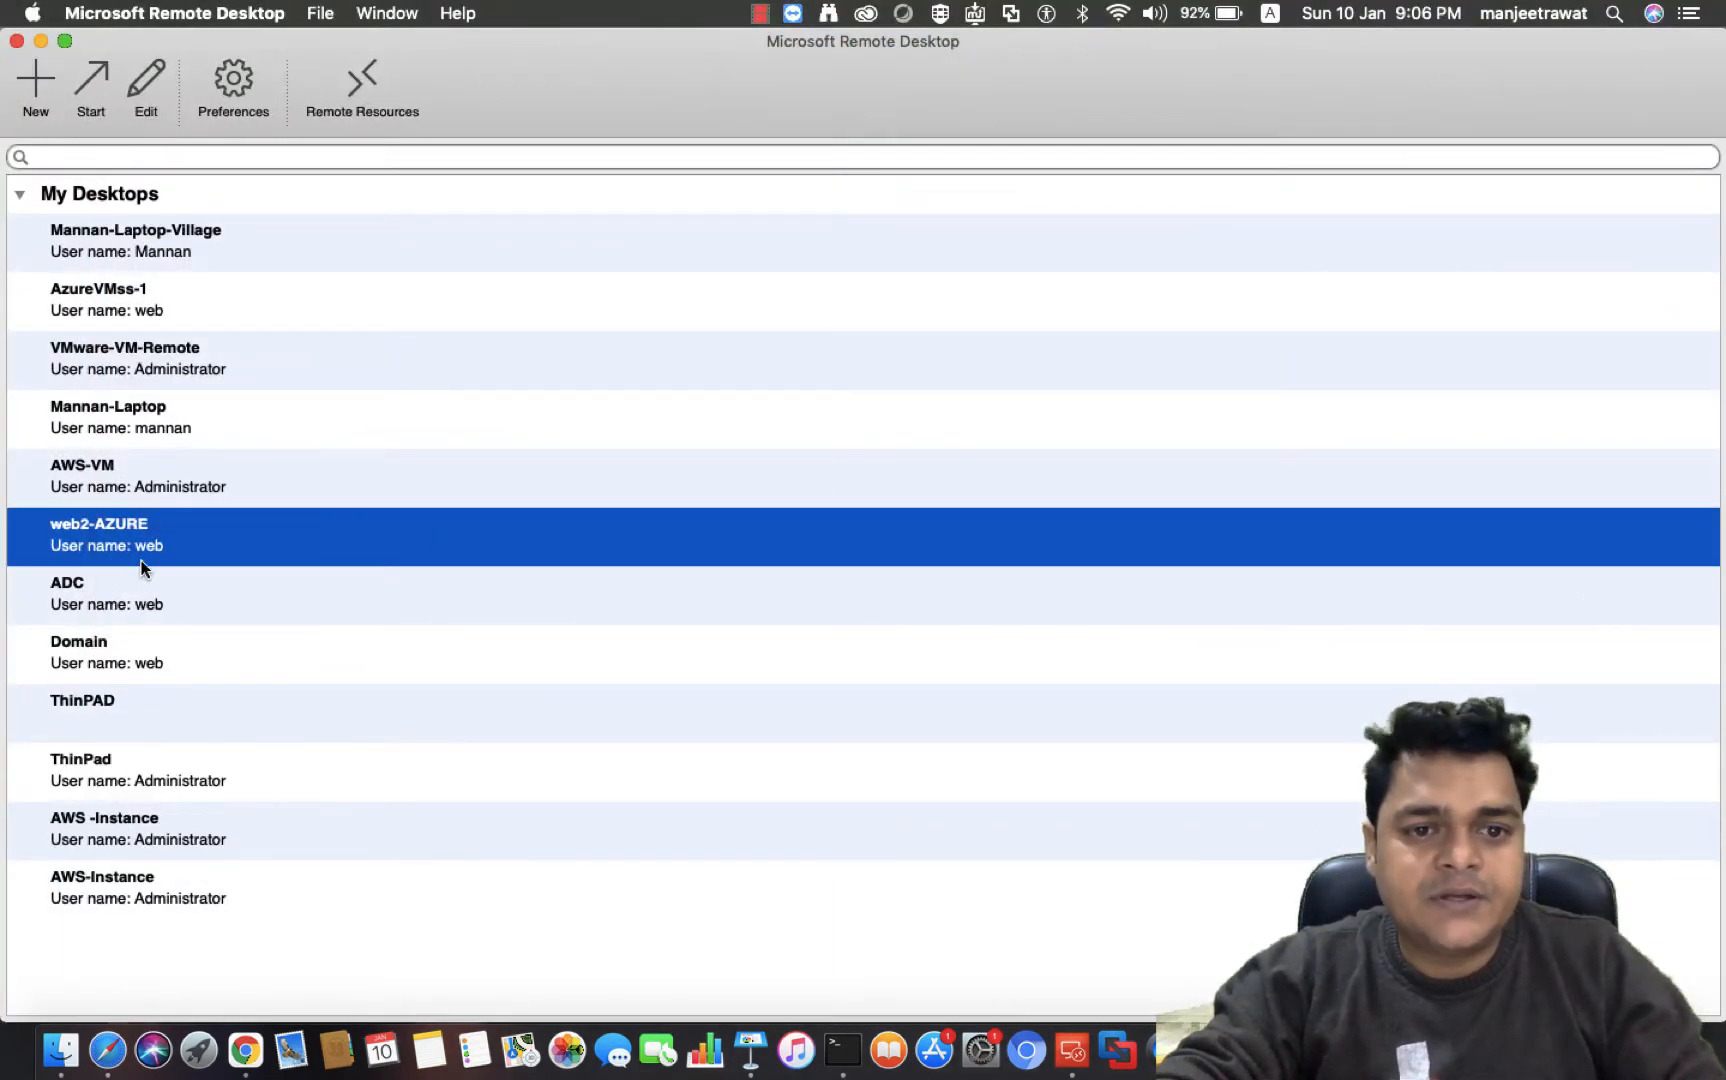
left_click_drag(725, 489, 554, 487)
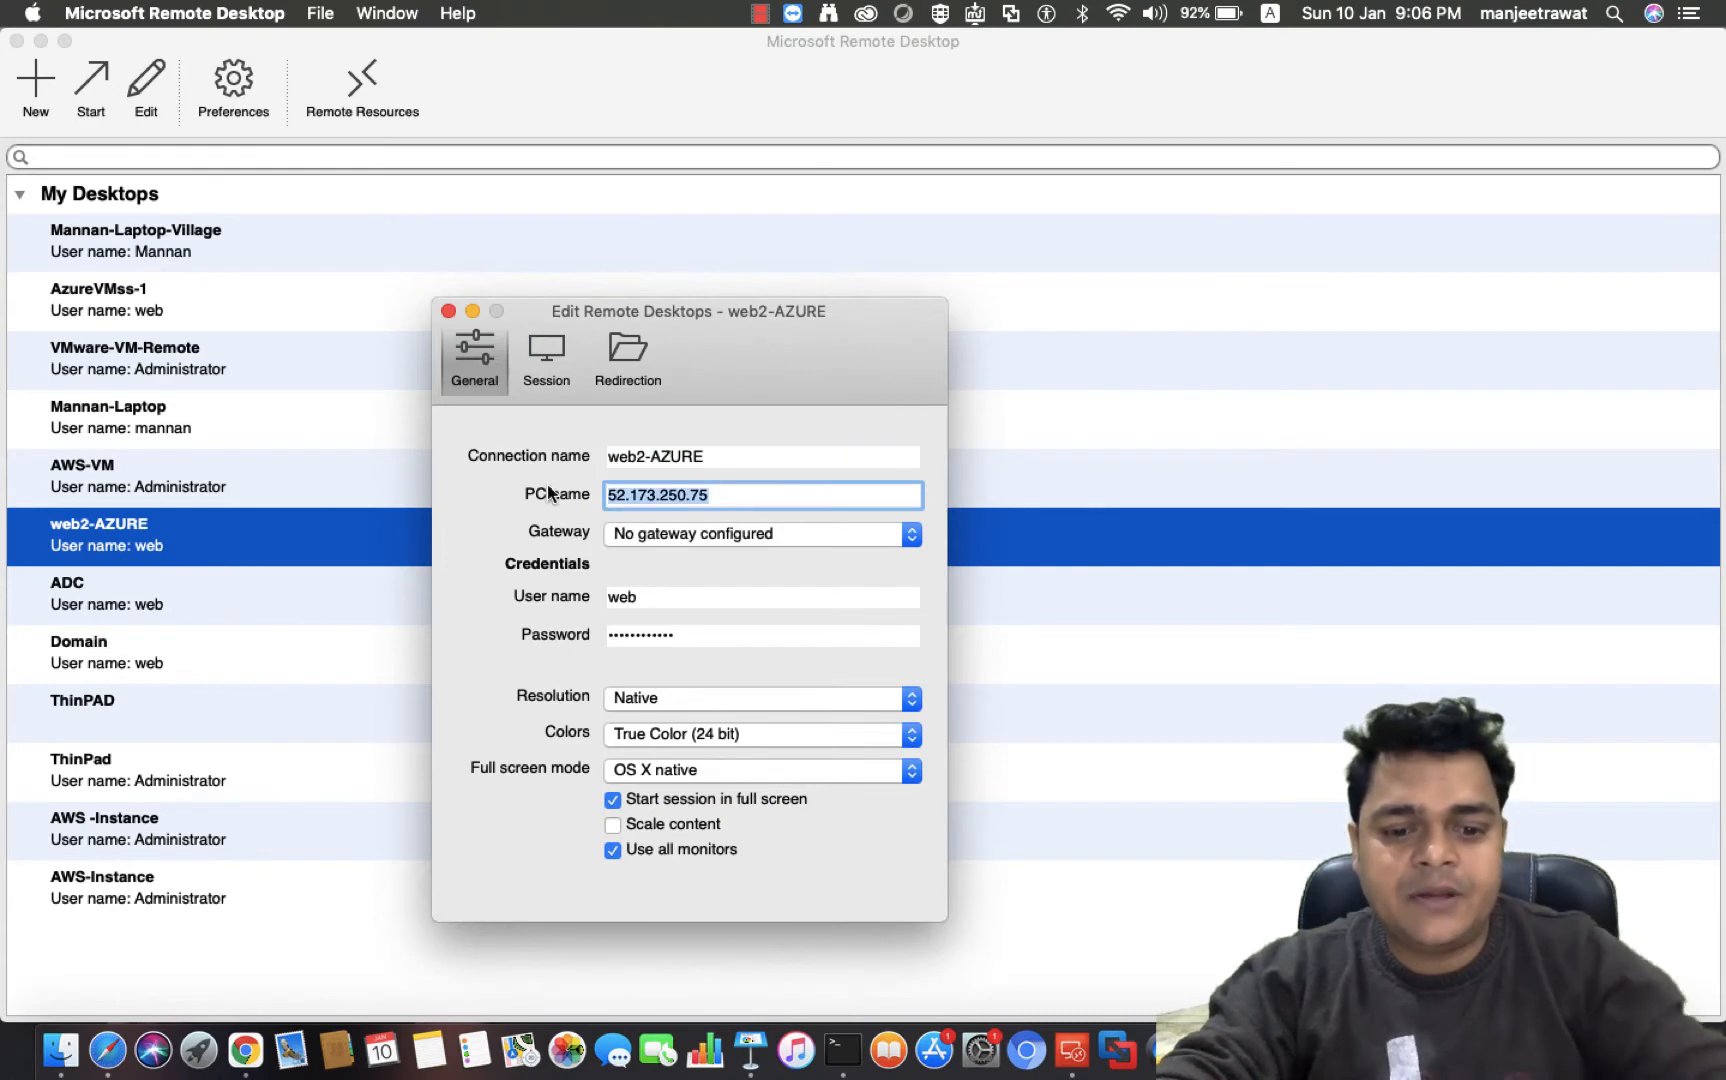
key("super+v")
key("Tab")
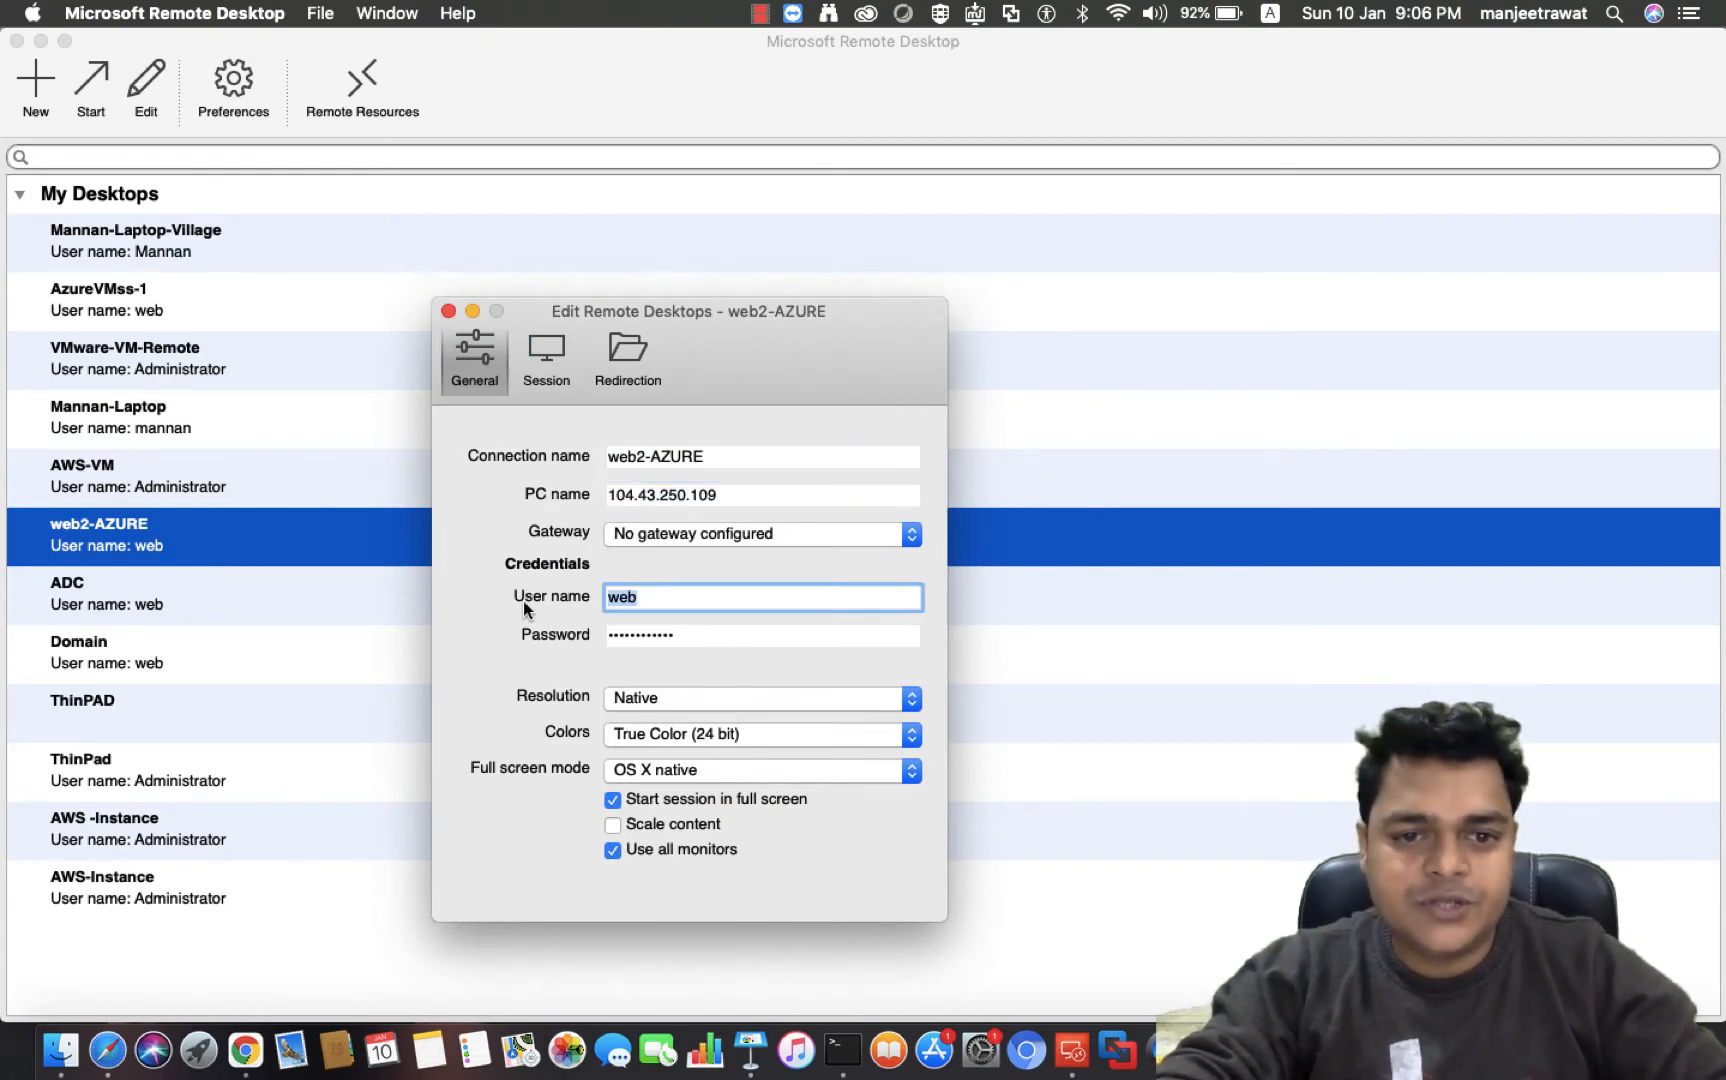
type("web")
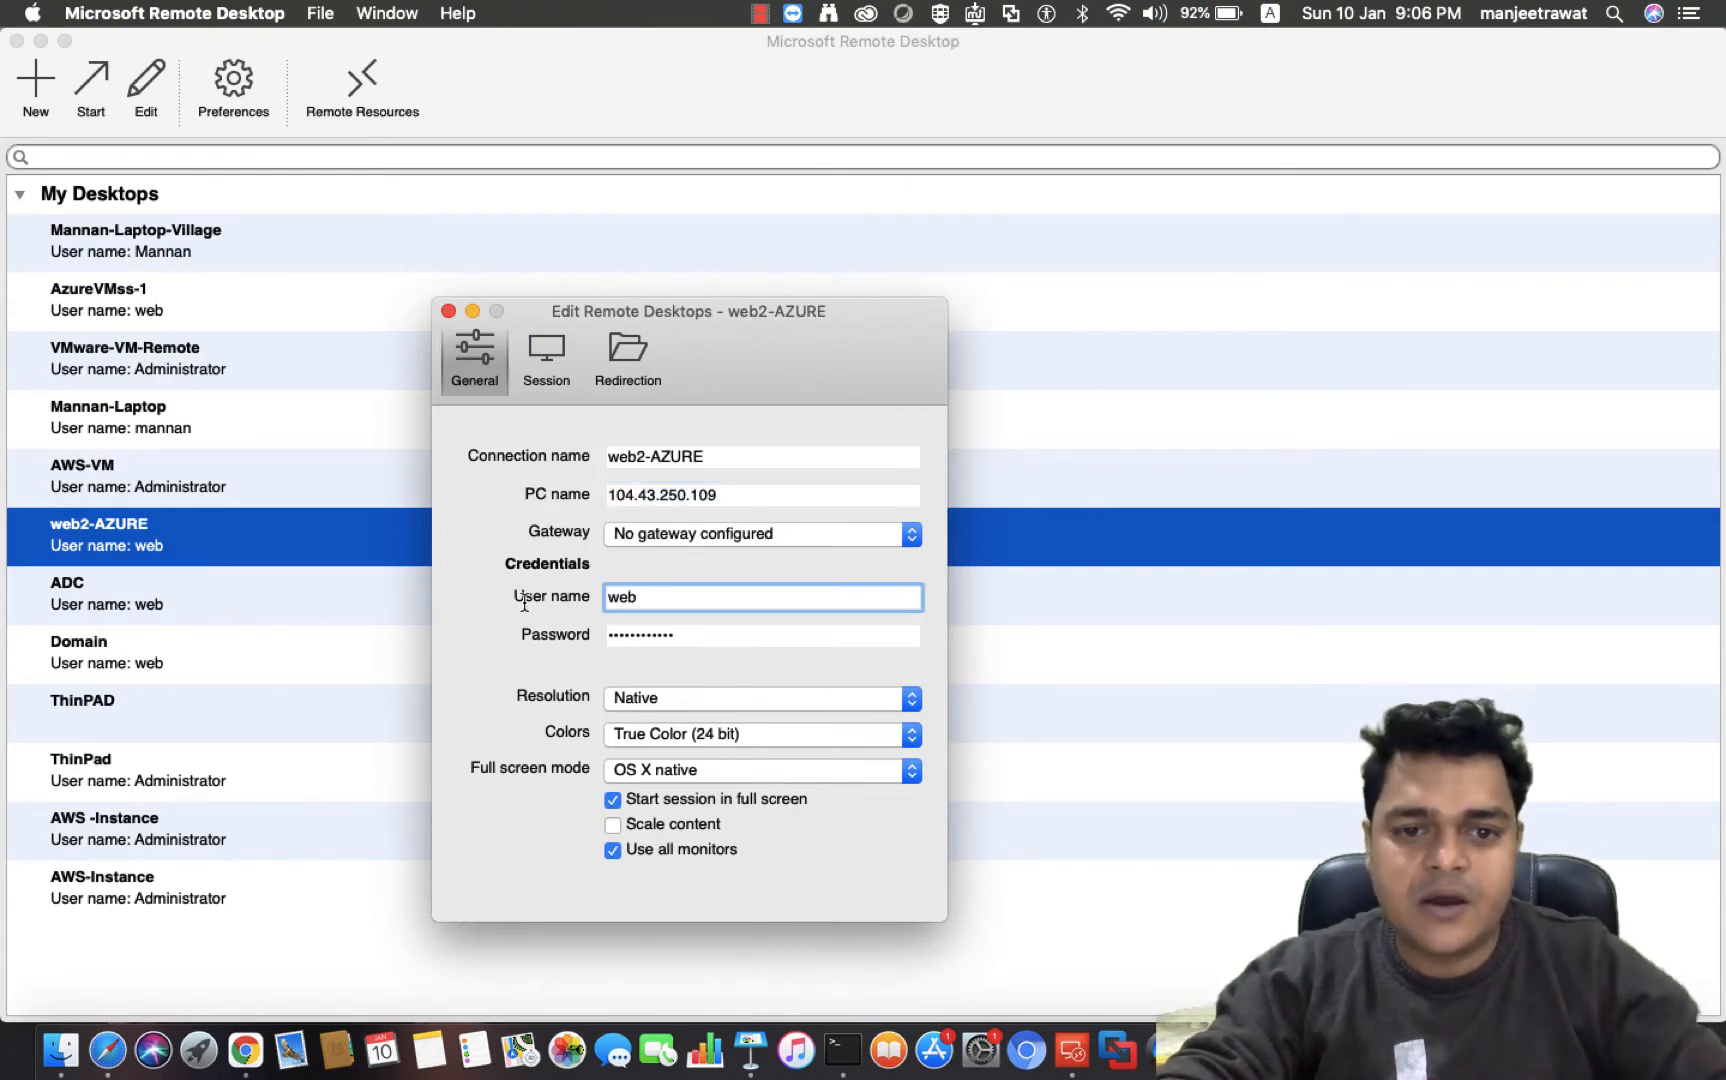
key("Tab")
Enter the account password for the web2-AZURE connection and close the edit dialog
type("••••••")
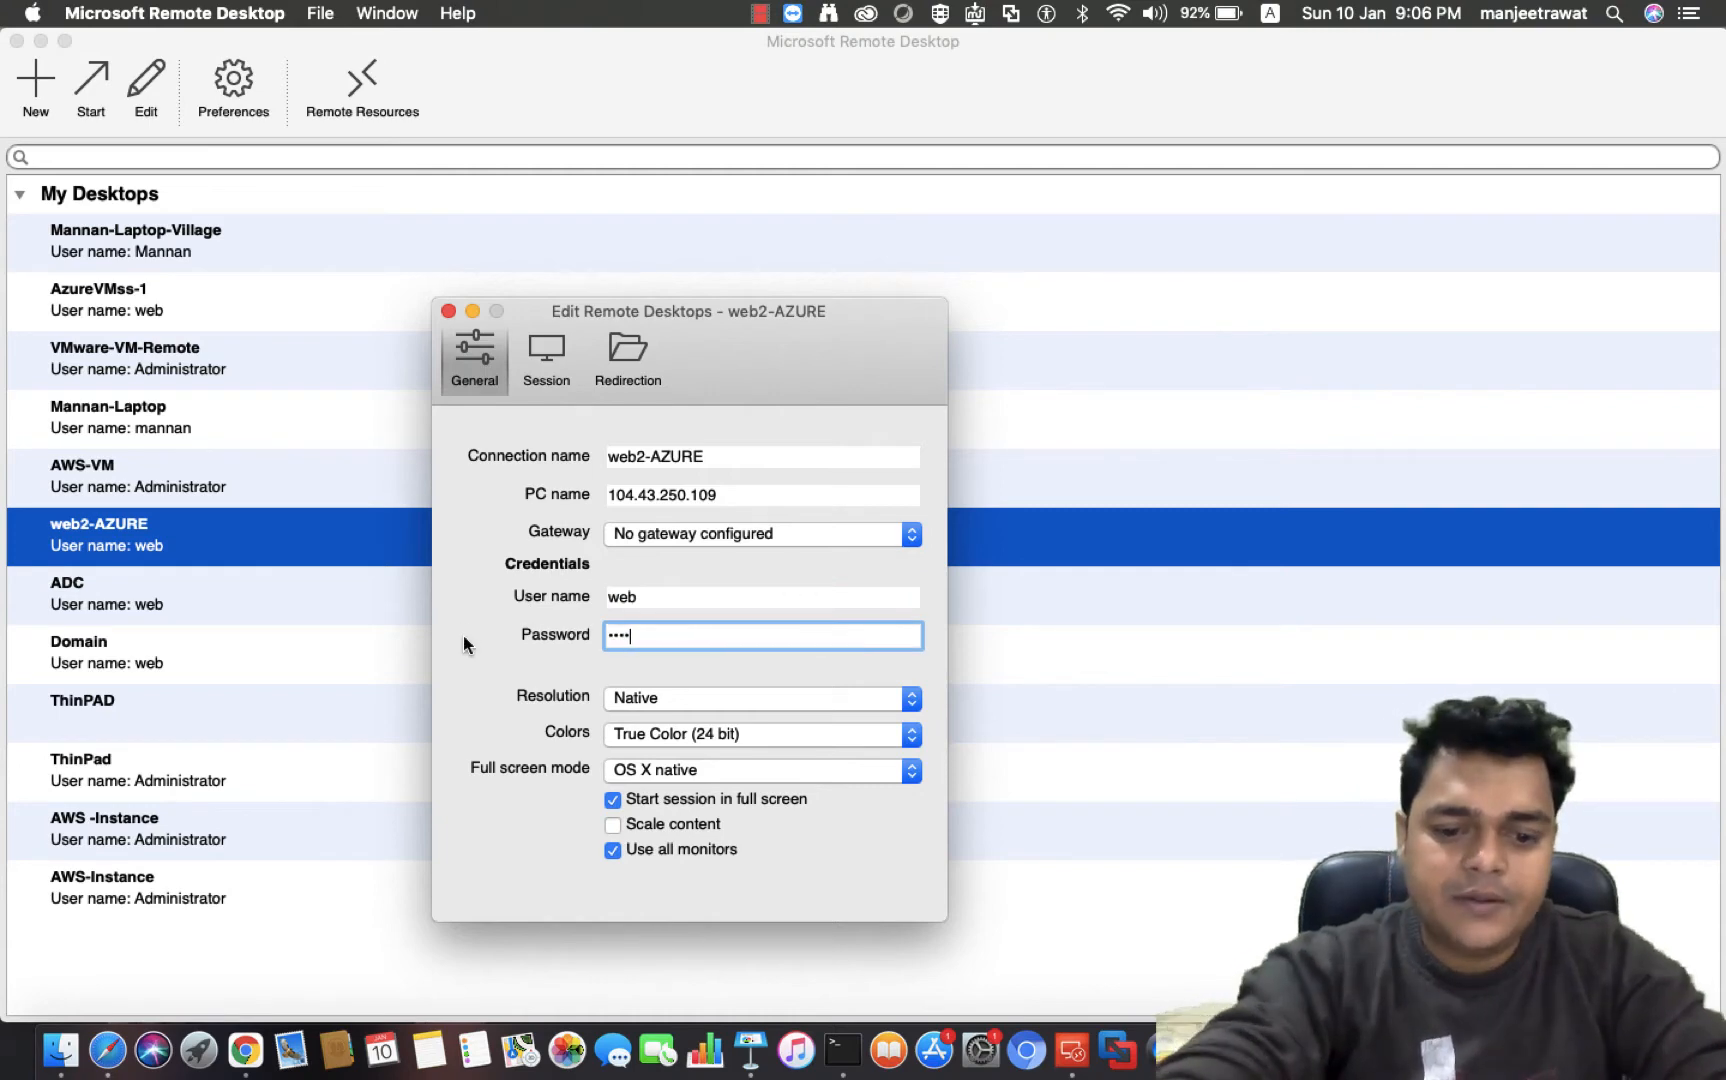
key("BackSpace")
key("BackSpace")
key("BackSpace")
key("BackSpace")
key("BackSpace")
key("BackSpace")
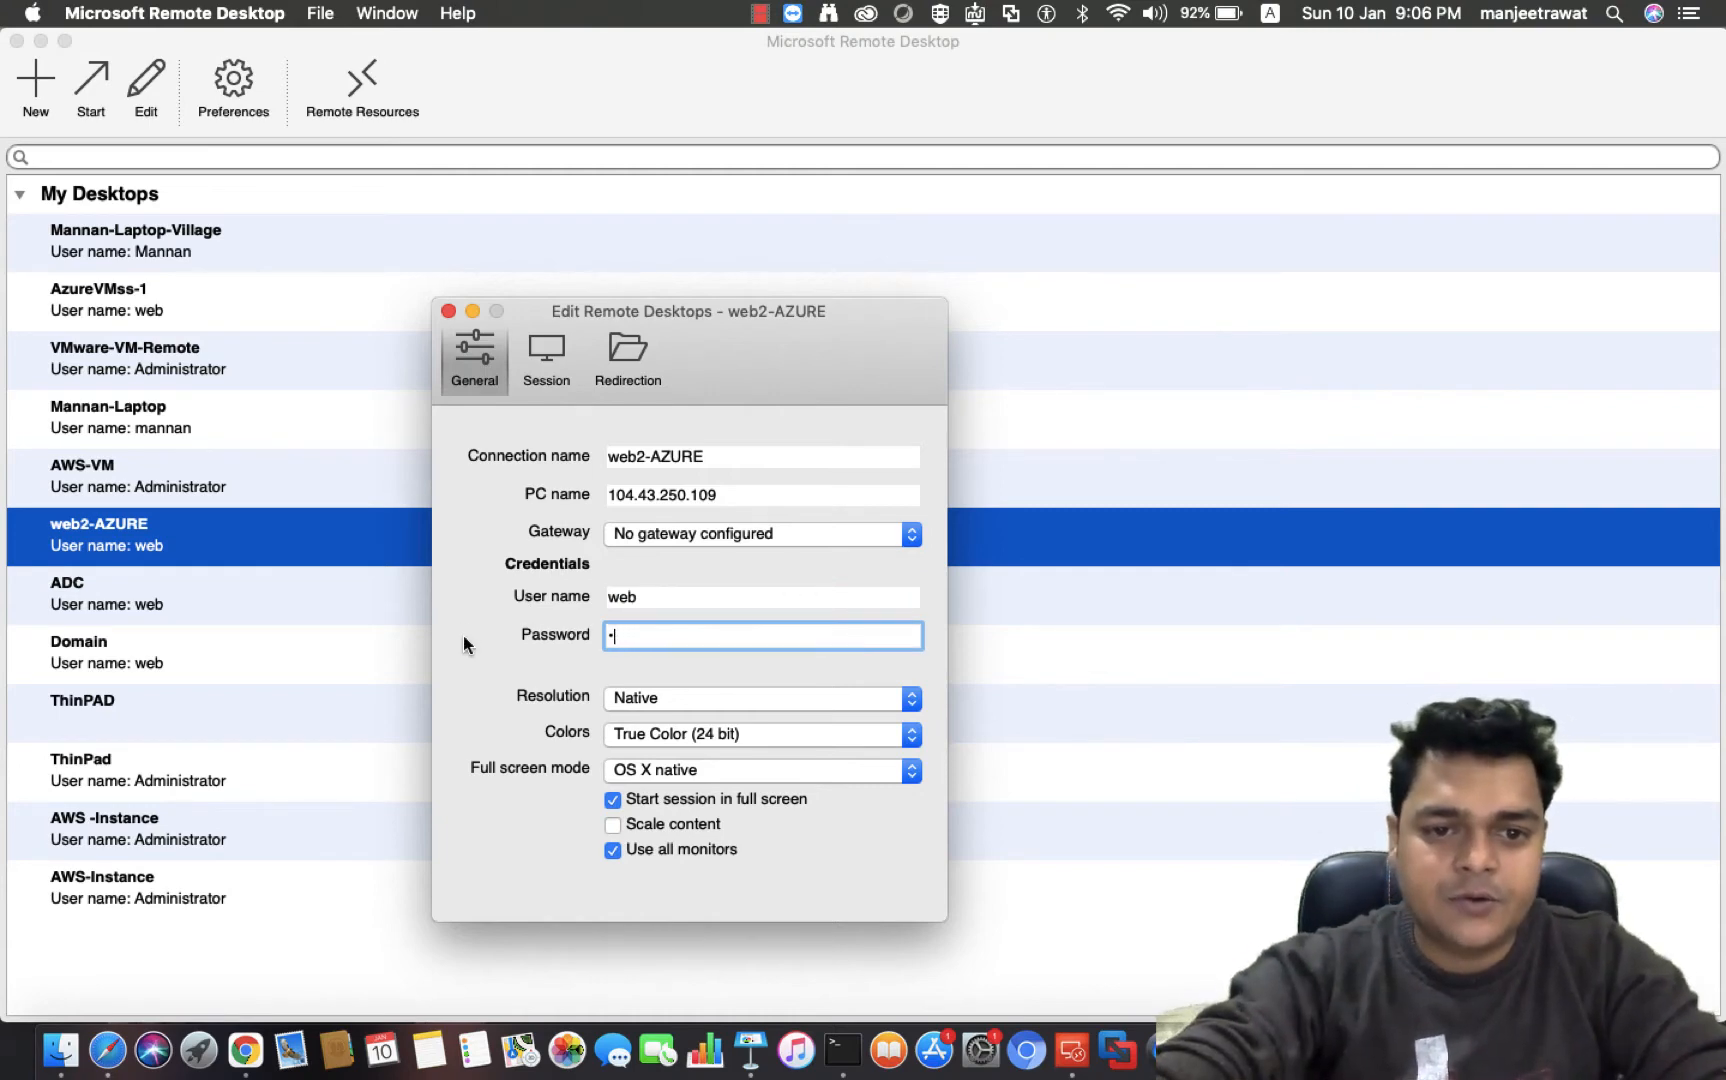
type("•••••••••")
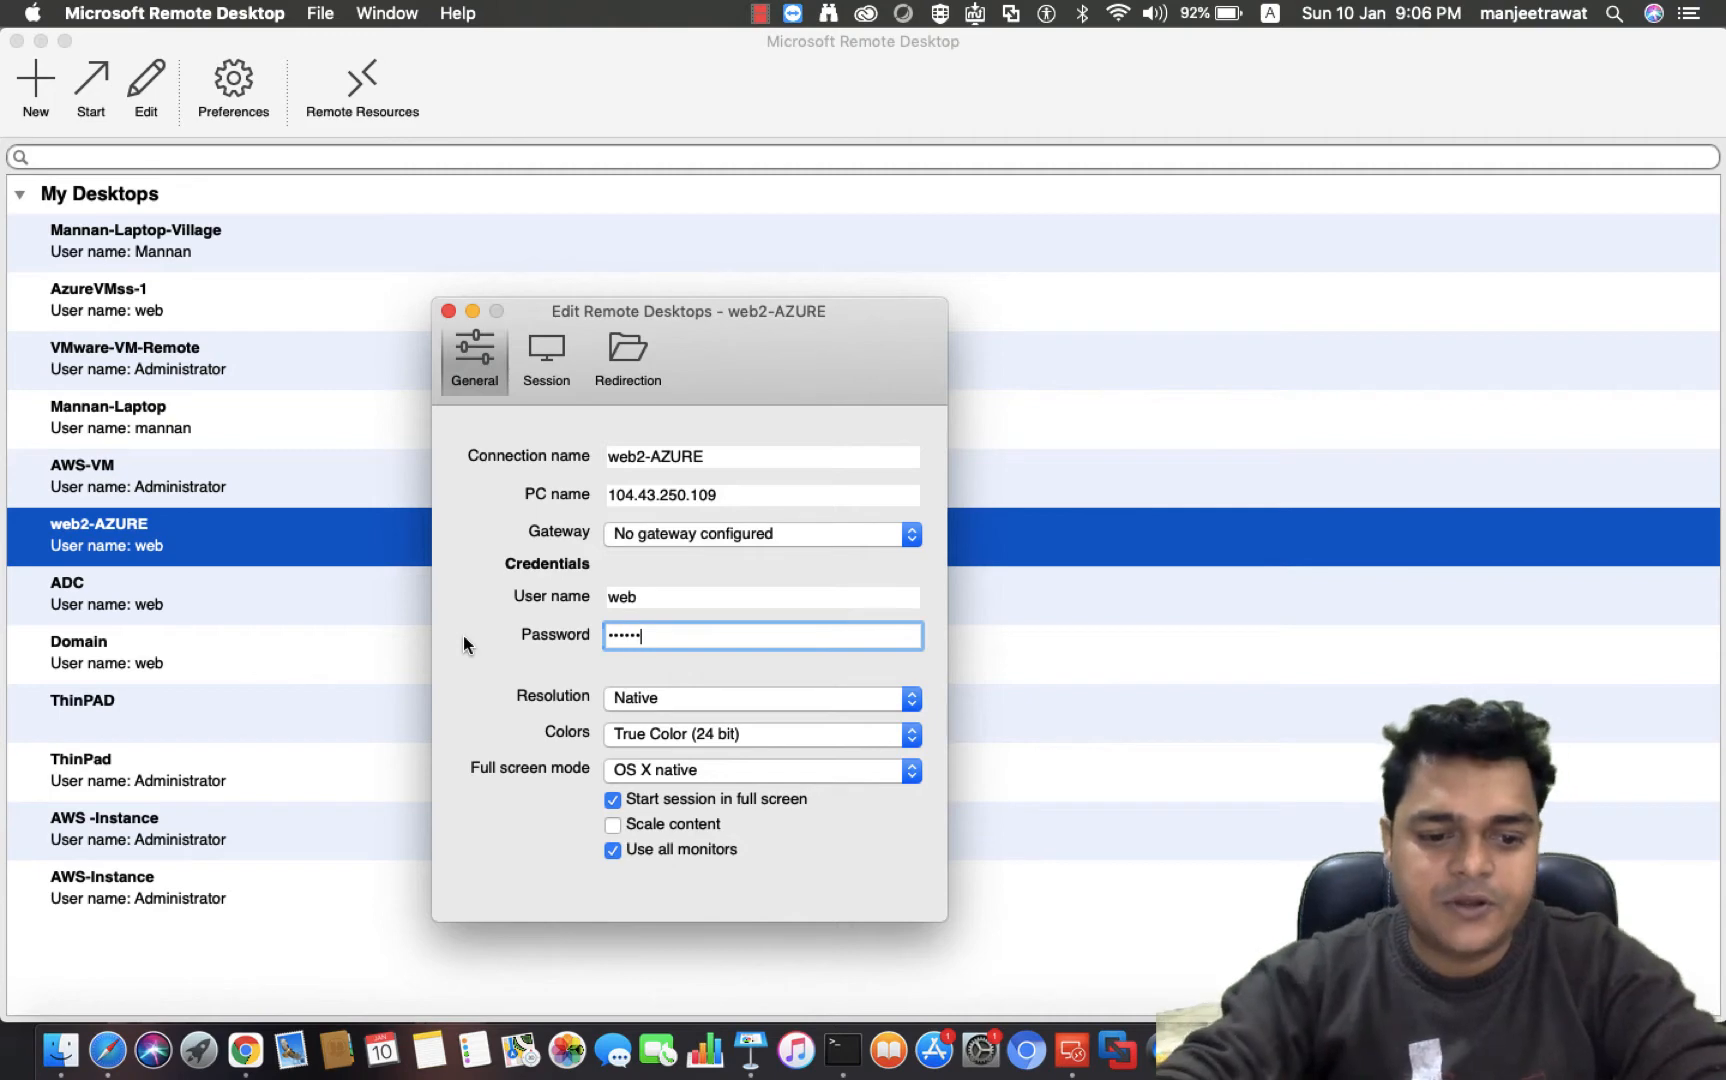
type("•••")
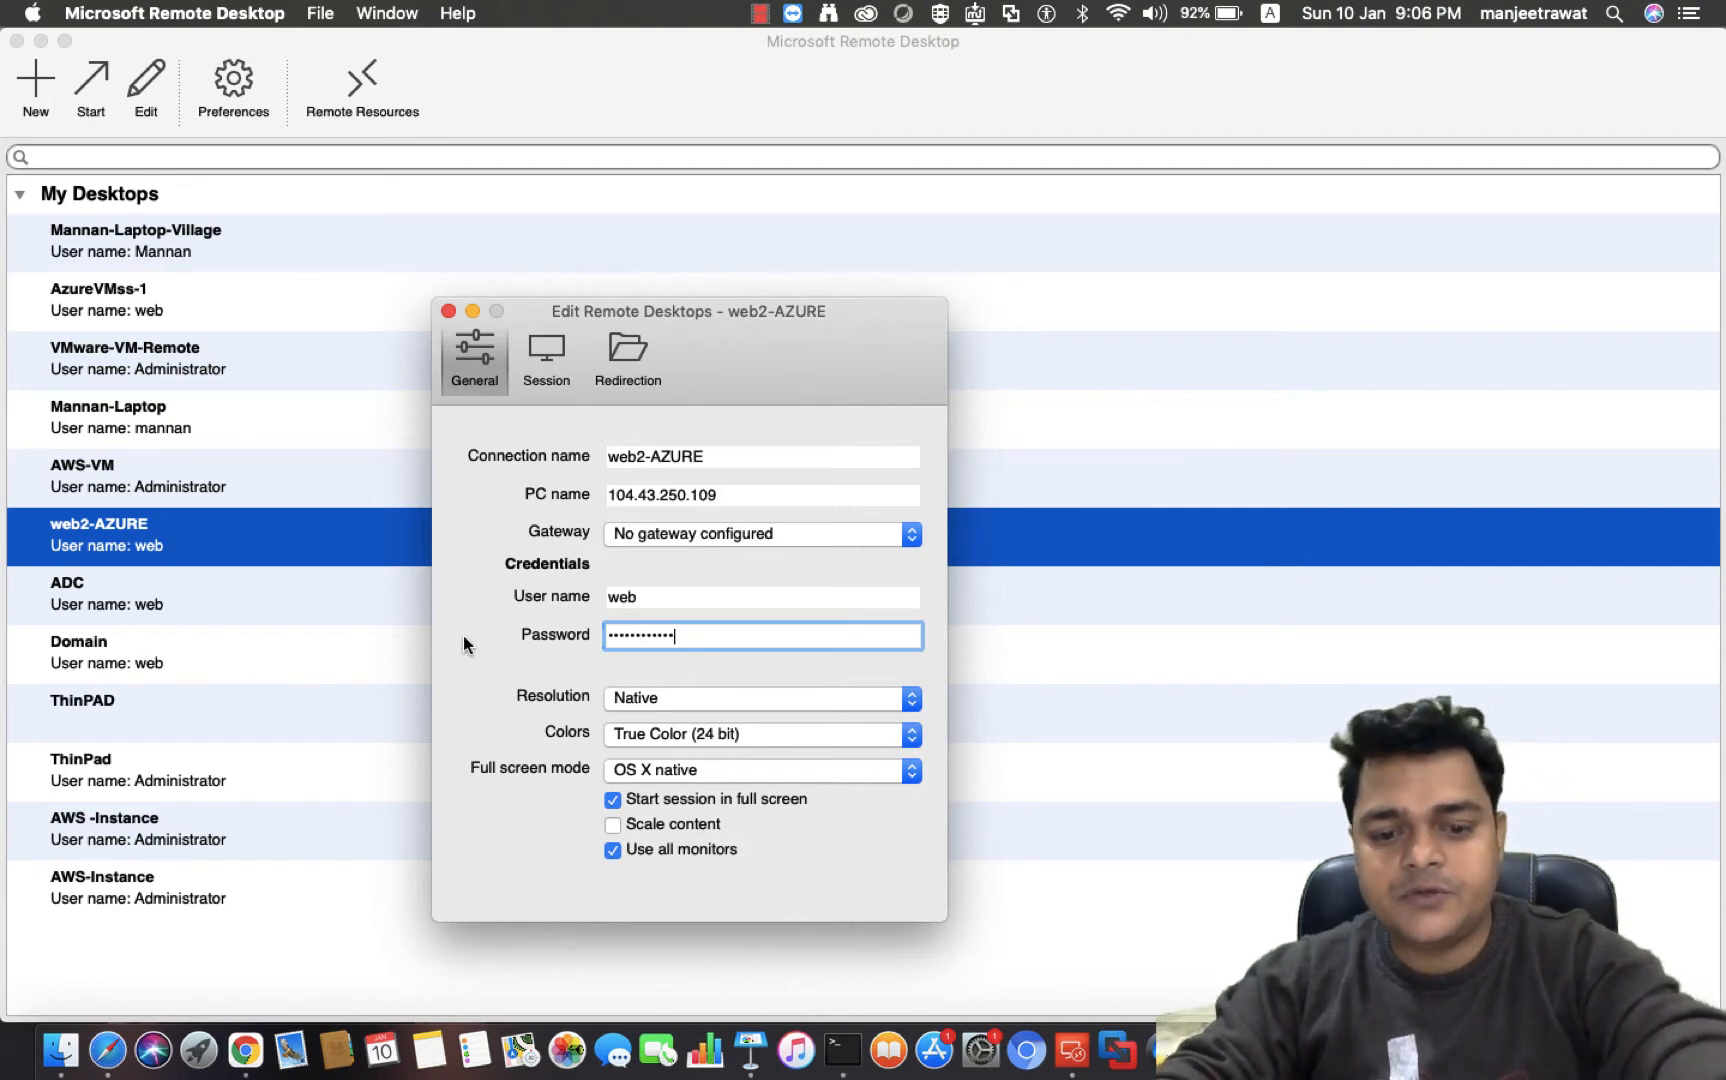
left_click(449, 311)
Try to connect to the web2-AZURE remote desktop and switch back to the portal
double_click(184, 538)
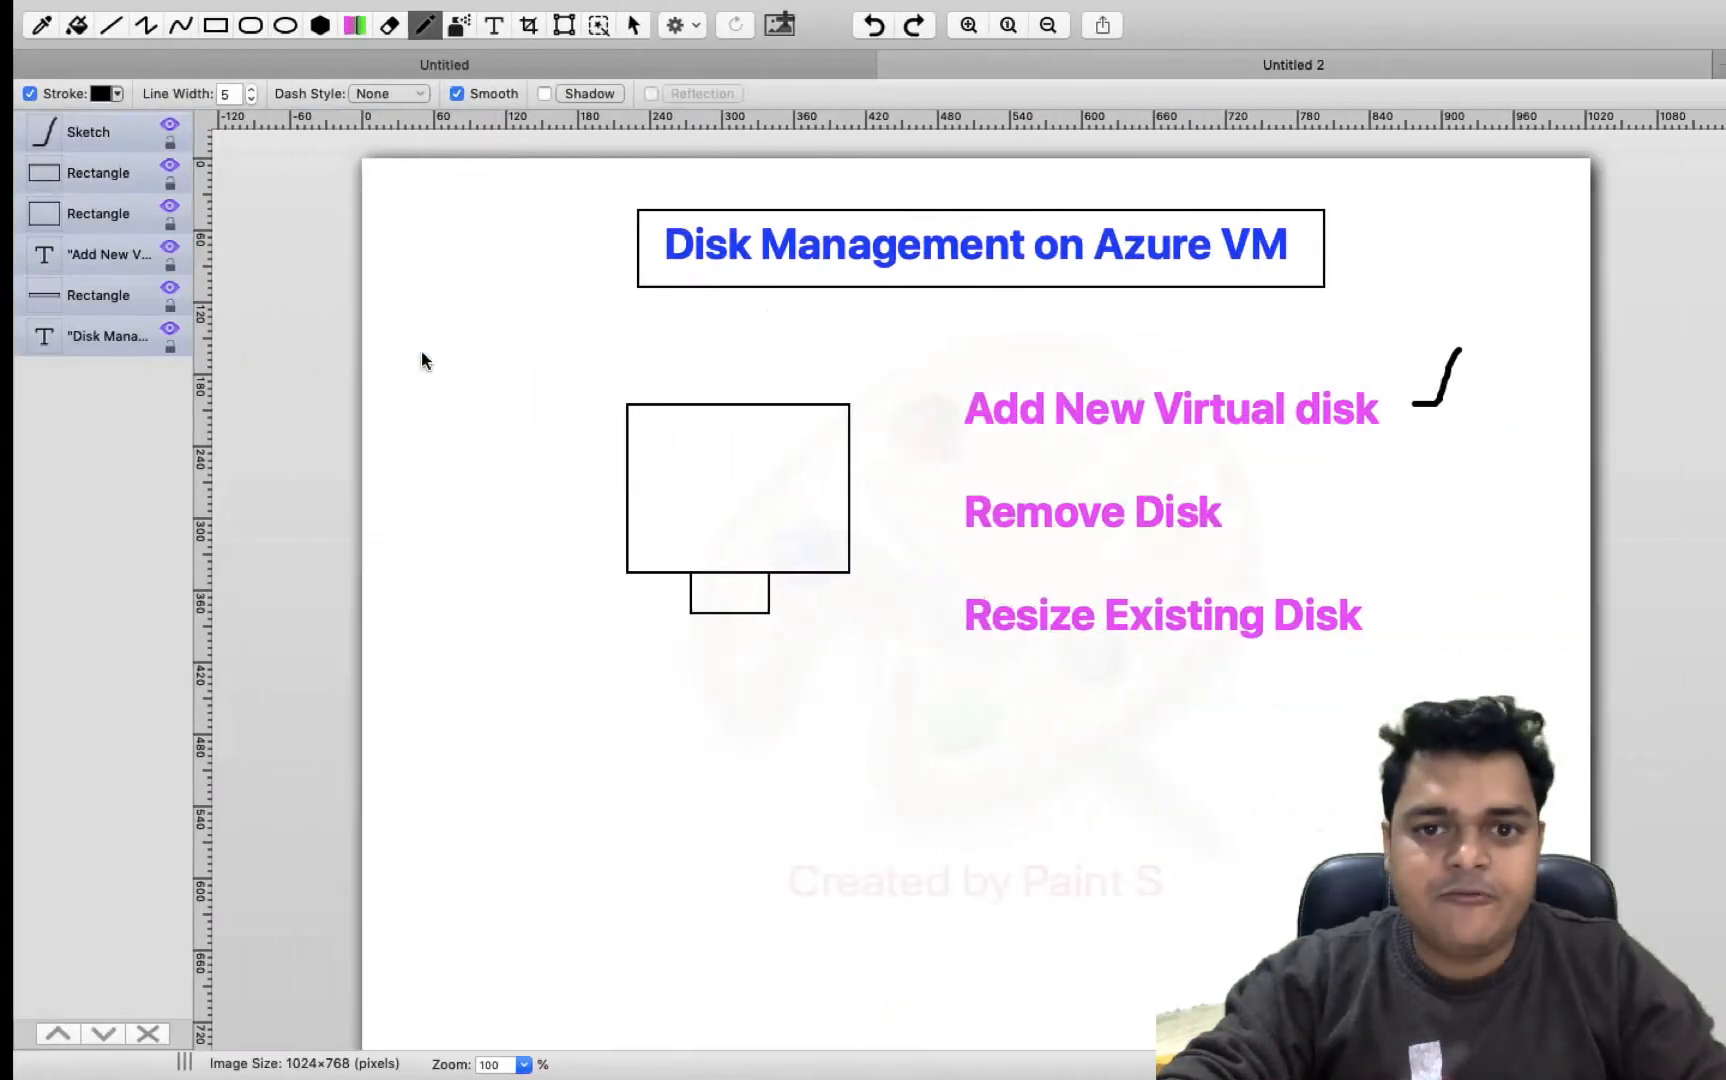
key("ctrl+Right")
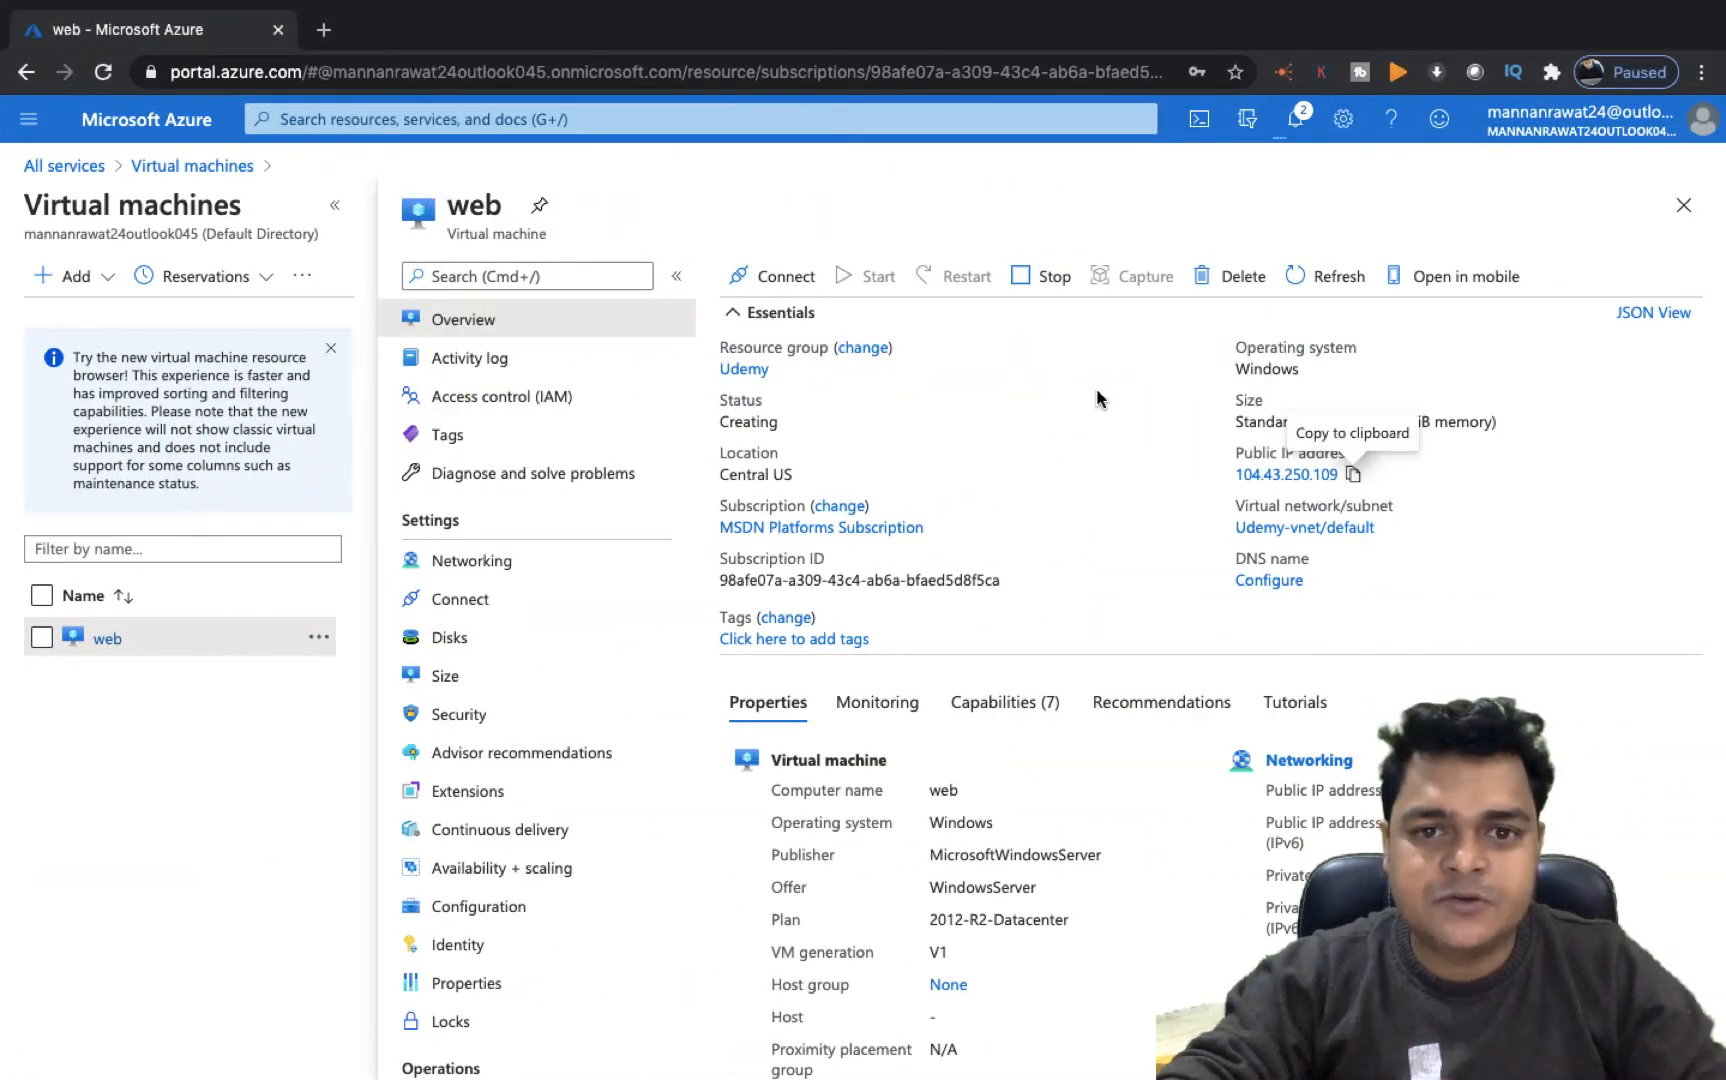
key("ctrl+Left")
key("ctrl+Left")
key("ctrl+Right")
key("ctrl+Right")
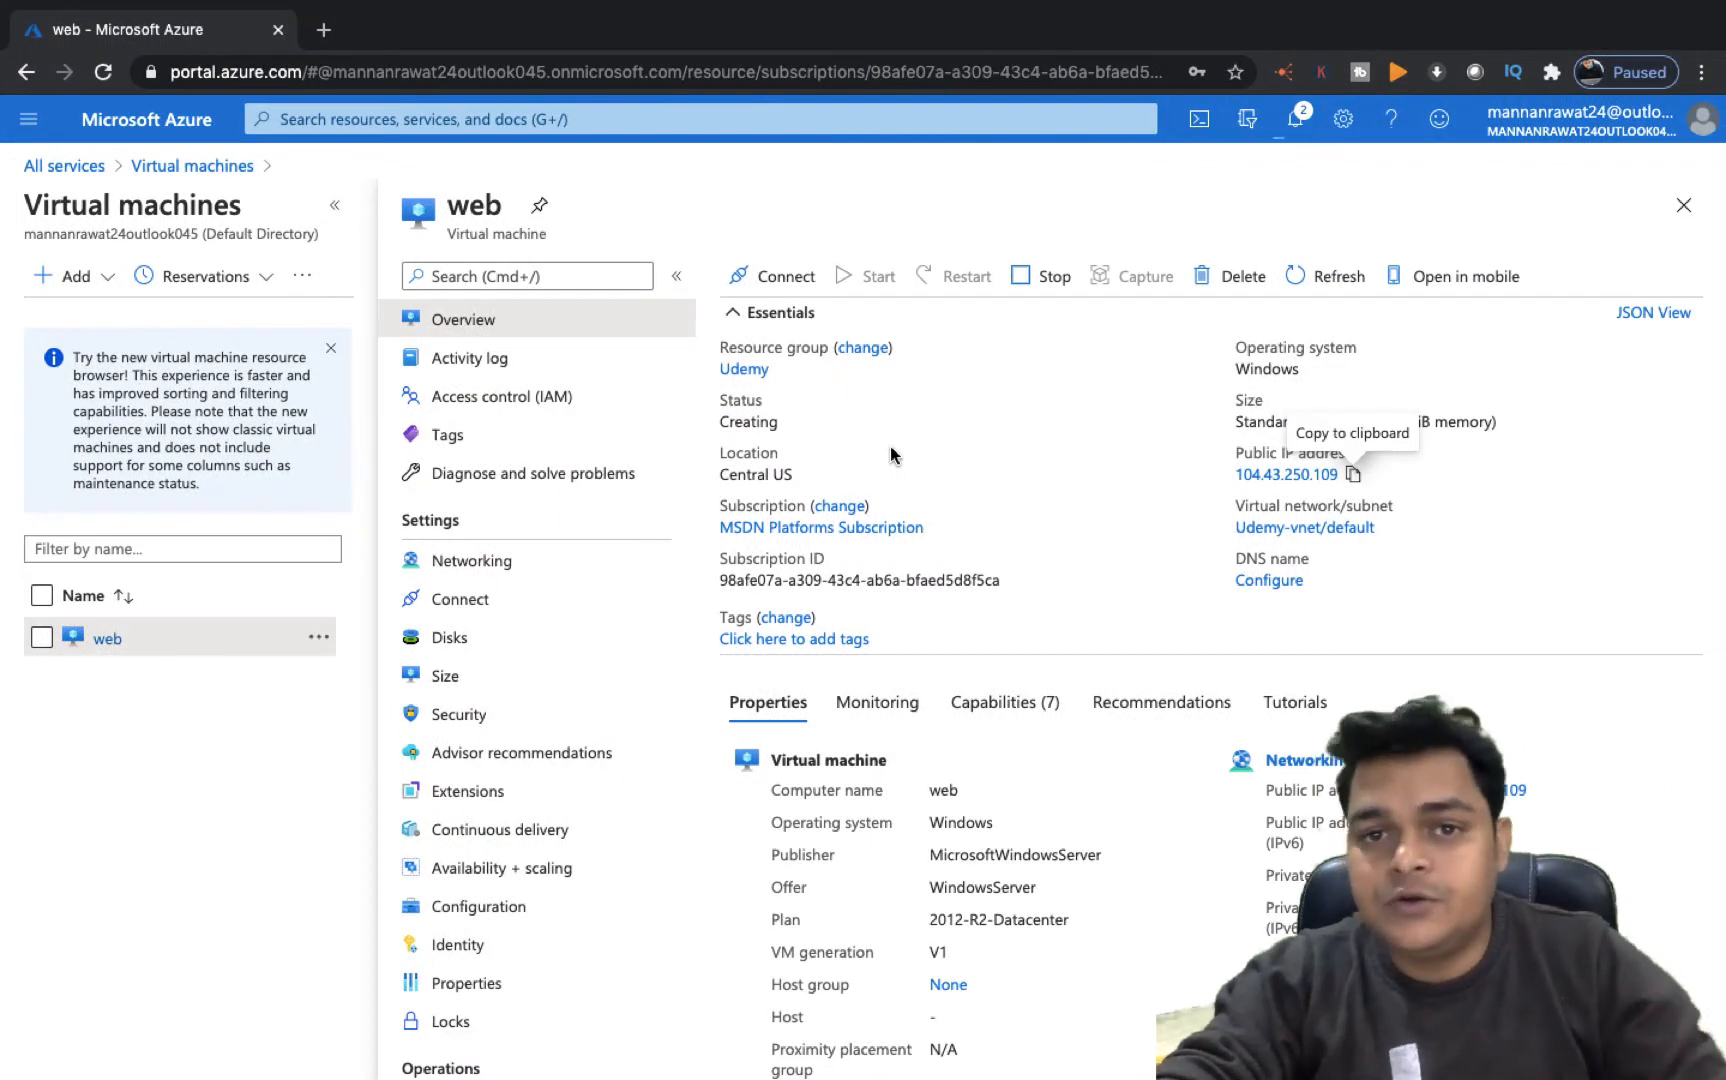
Open the VM's Connect options, dismiss the deployment notification and refresh the overview
left_click(797, 282)
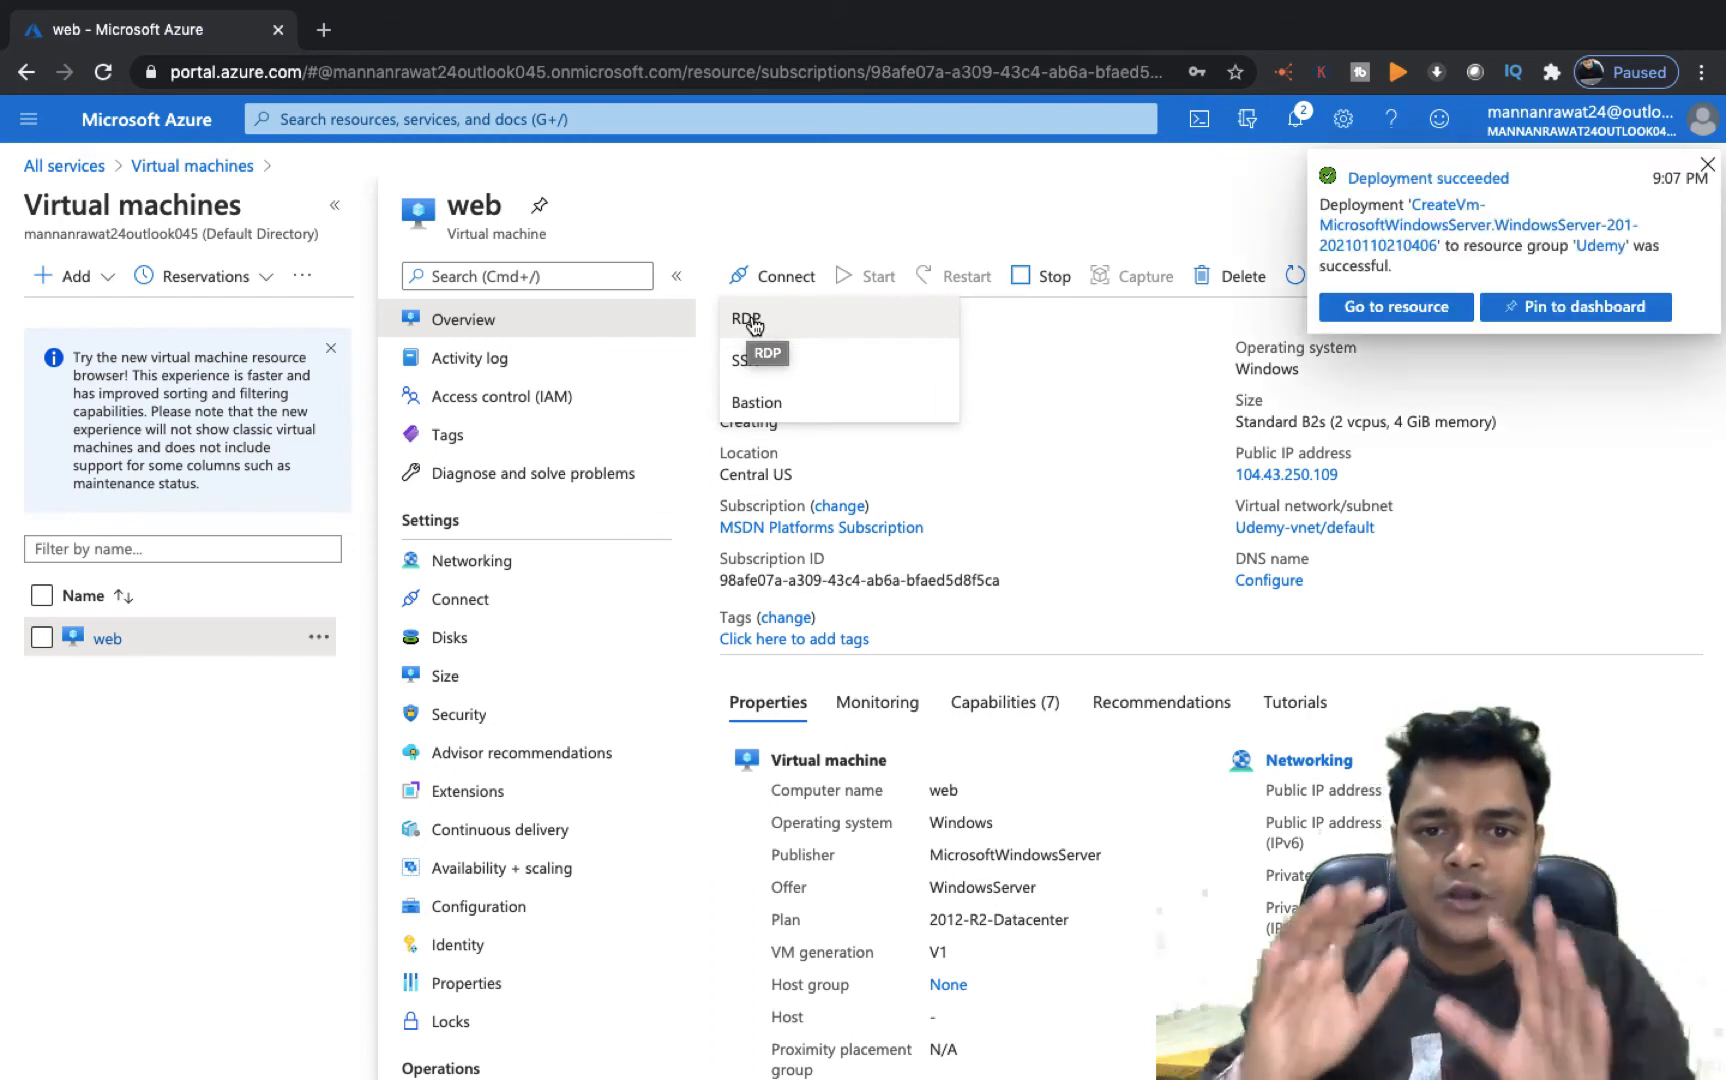
left_click(1707, 165)
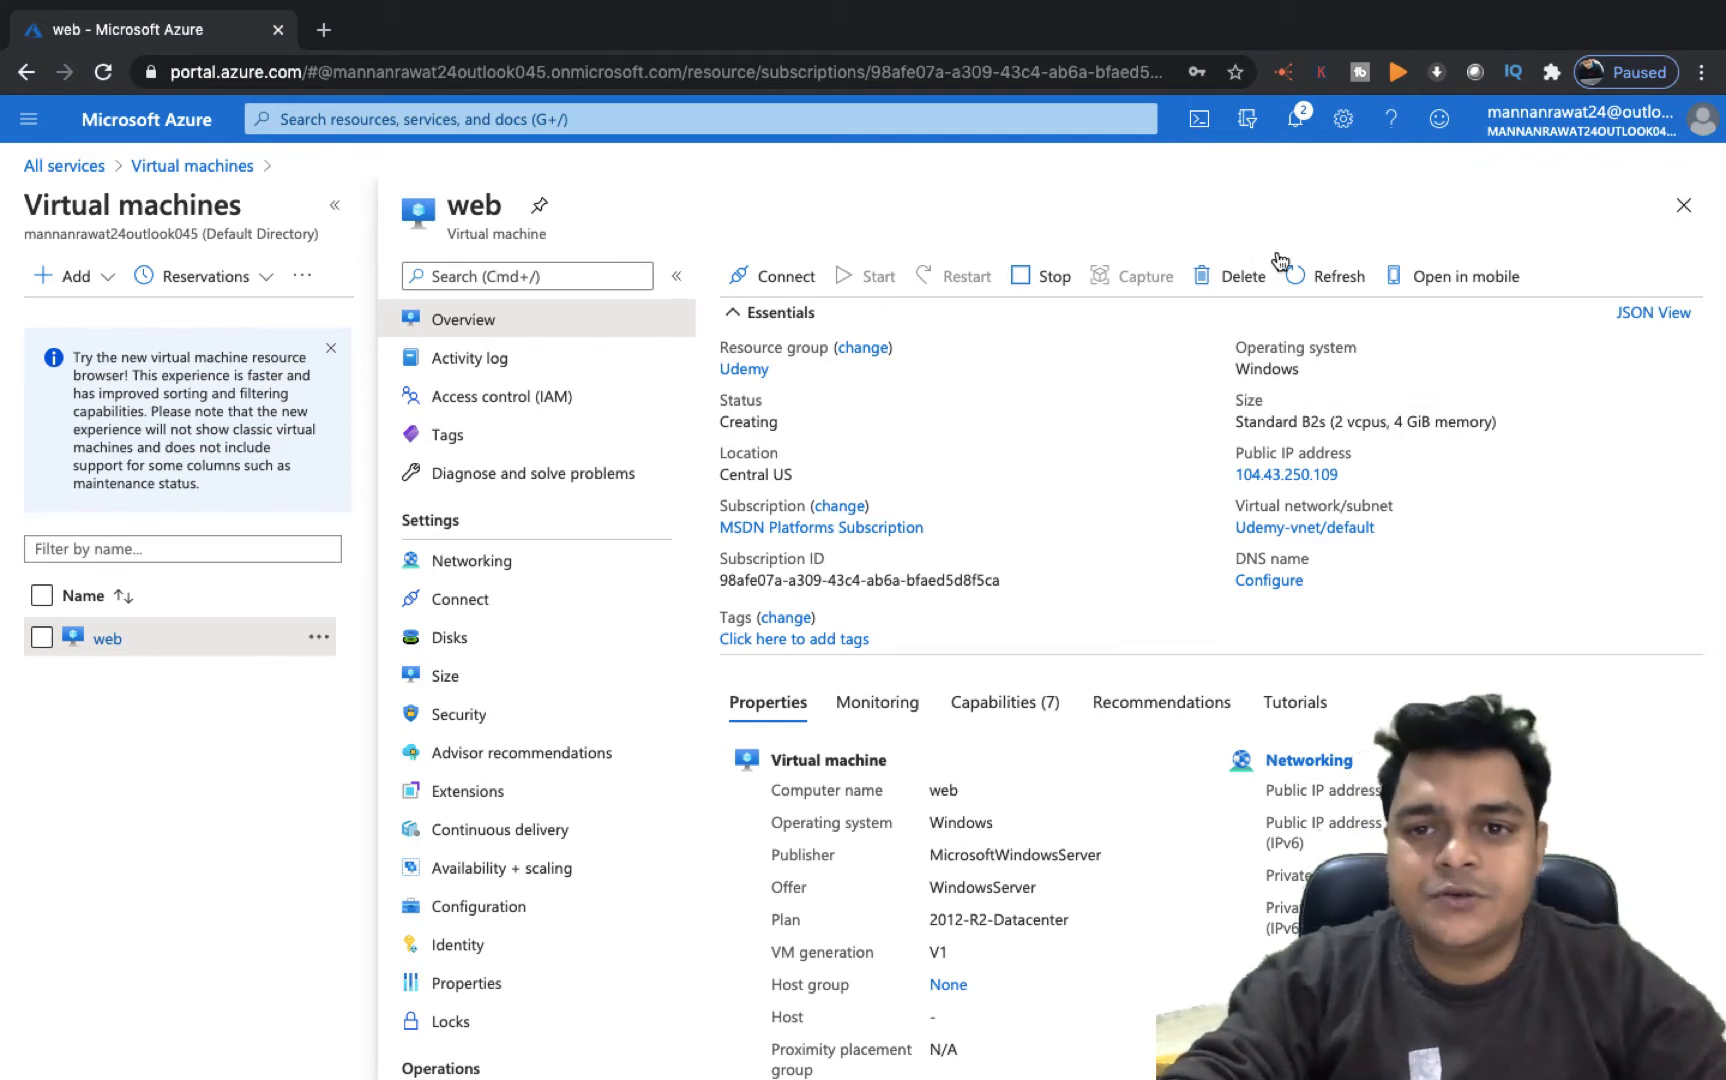
left_click(1313, 281)
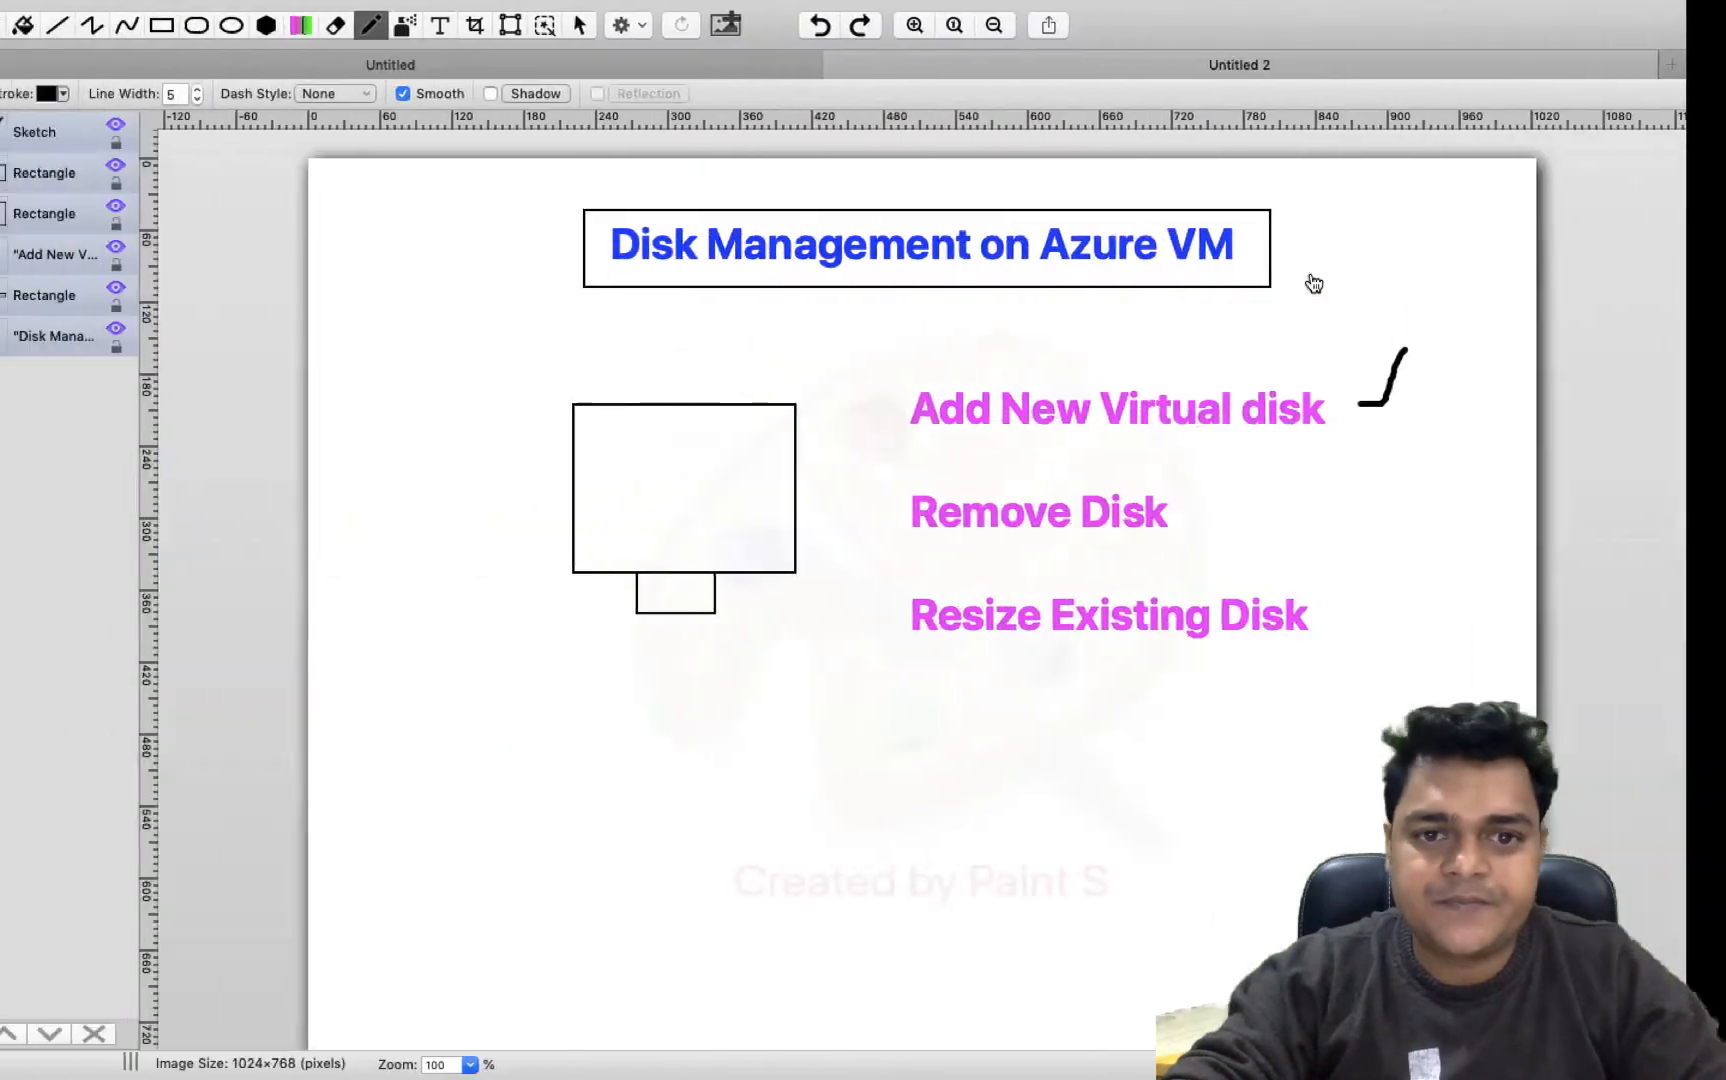
Dismiss the connection error and reconnect to the web2-AZURE remote desktop
key("ctrl+Left")
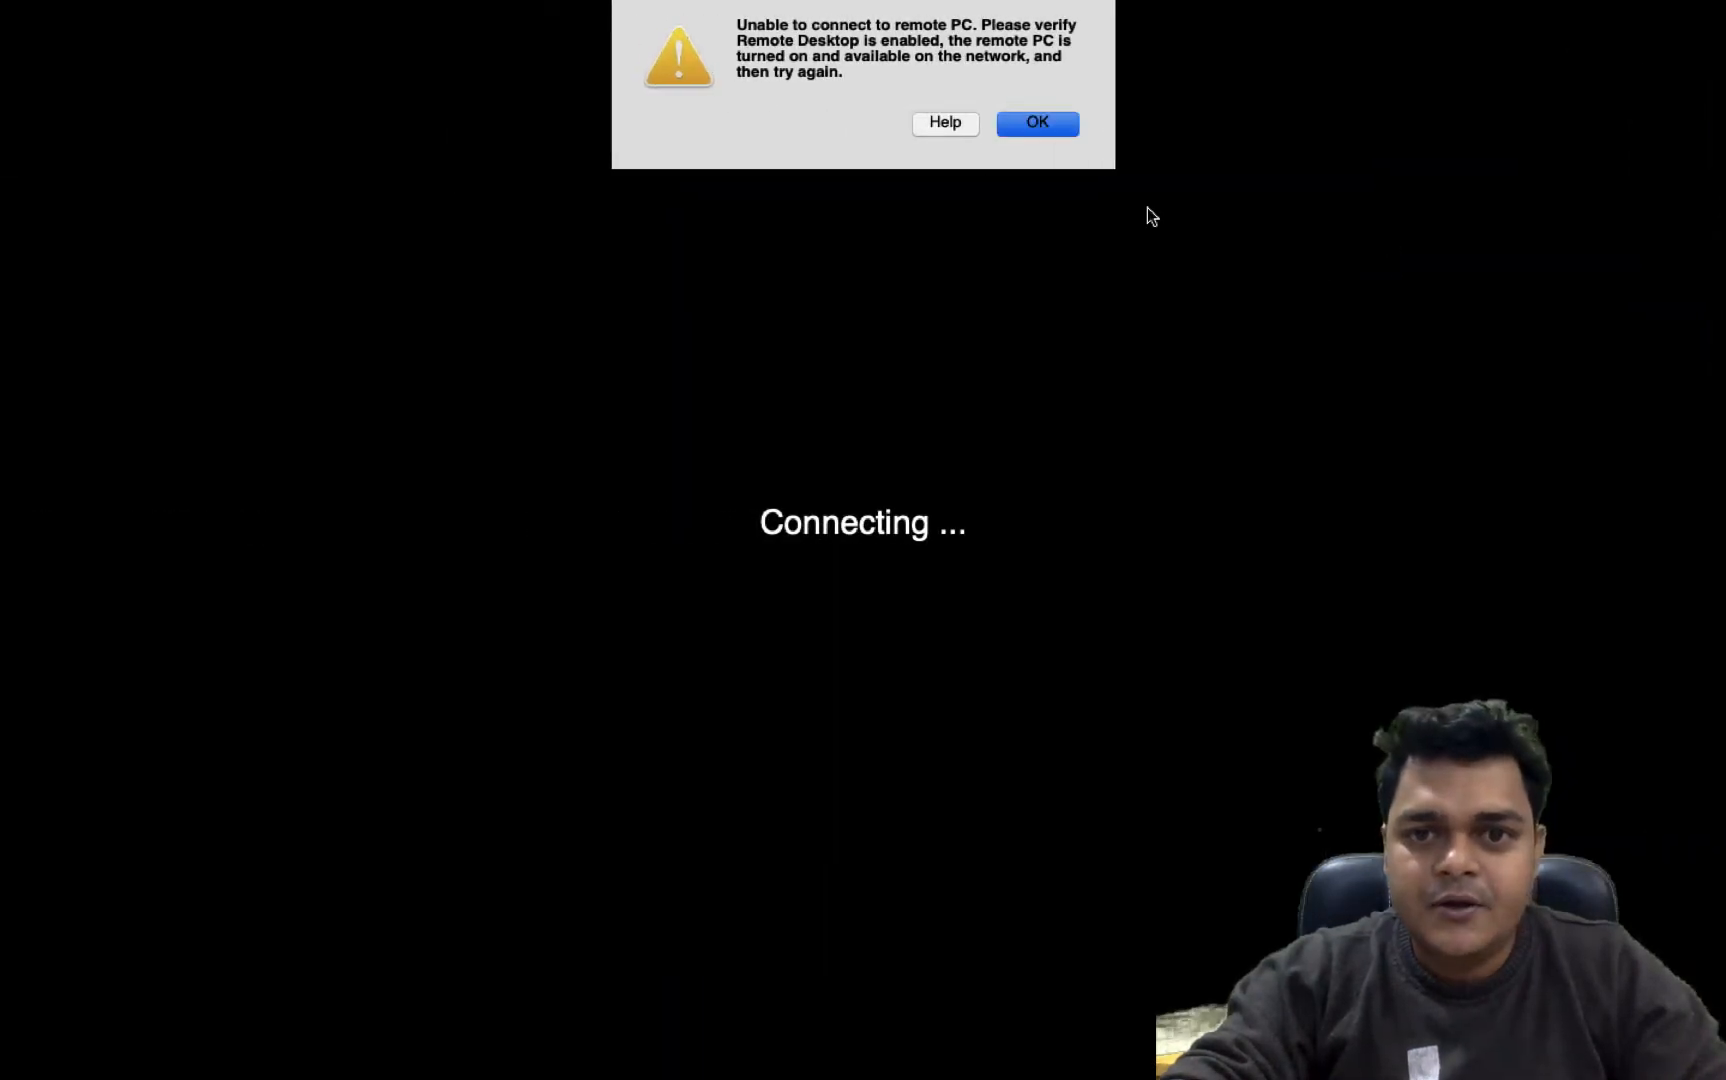
key("Return")
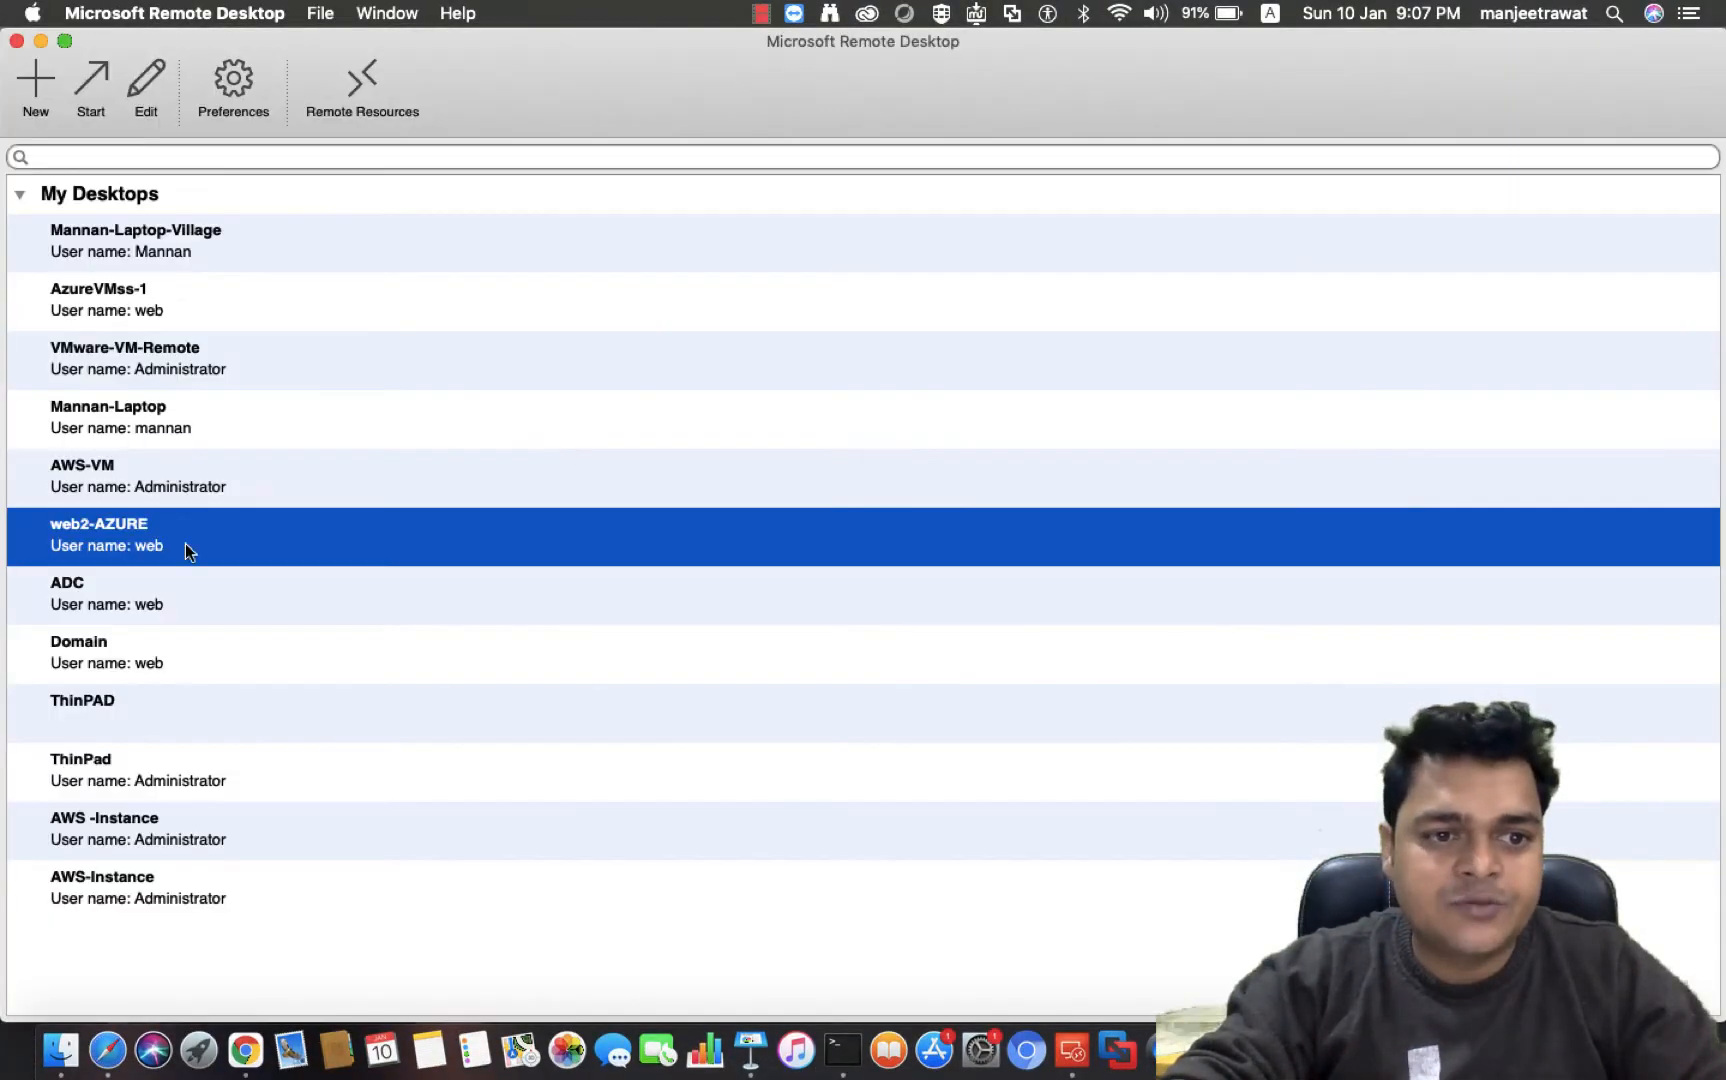
double_click(113, 533)
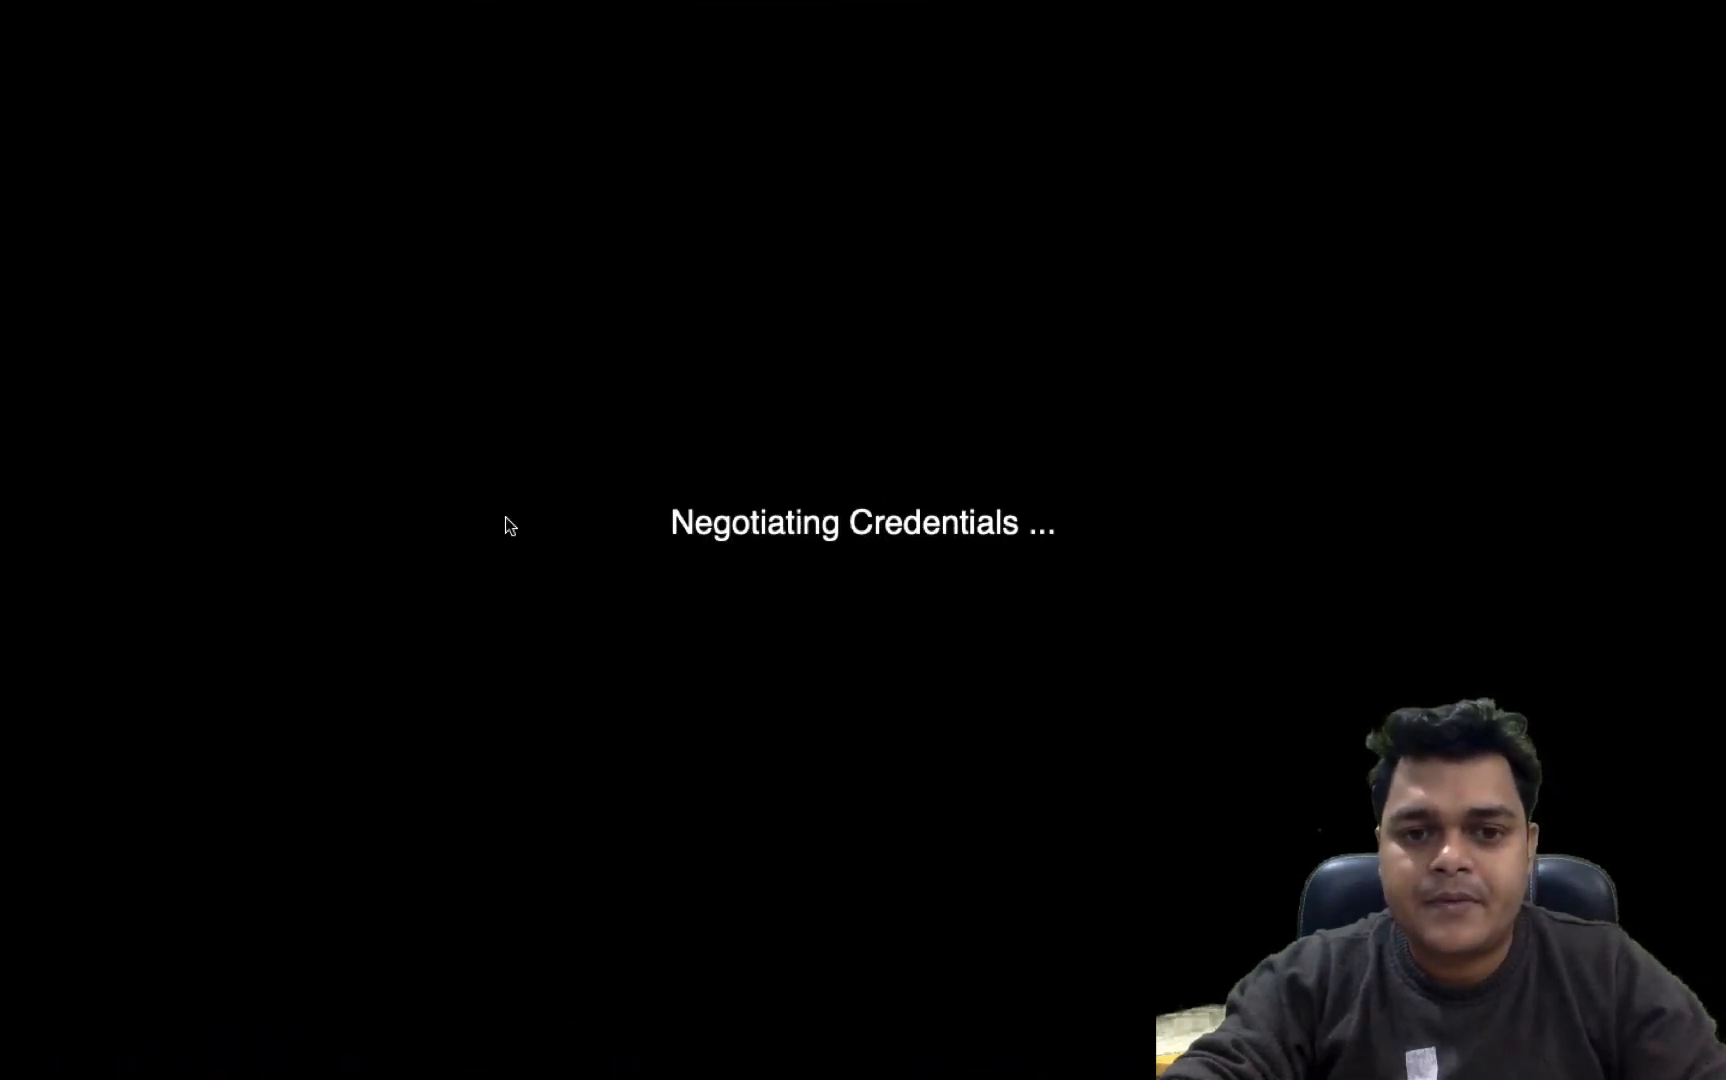
Scroll through the web VM's overview to review its size and disk details
left_click(1143, 403)
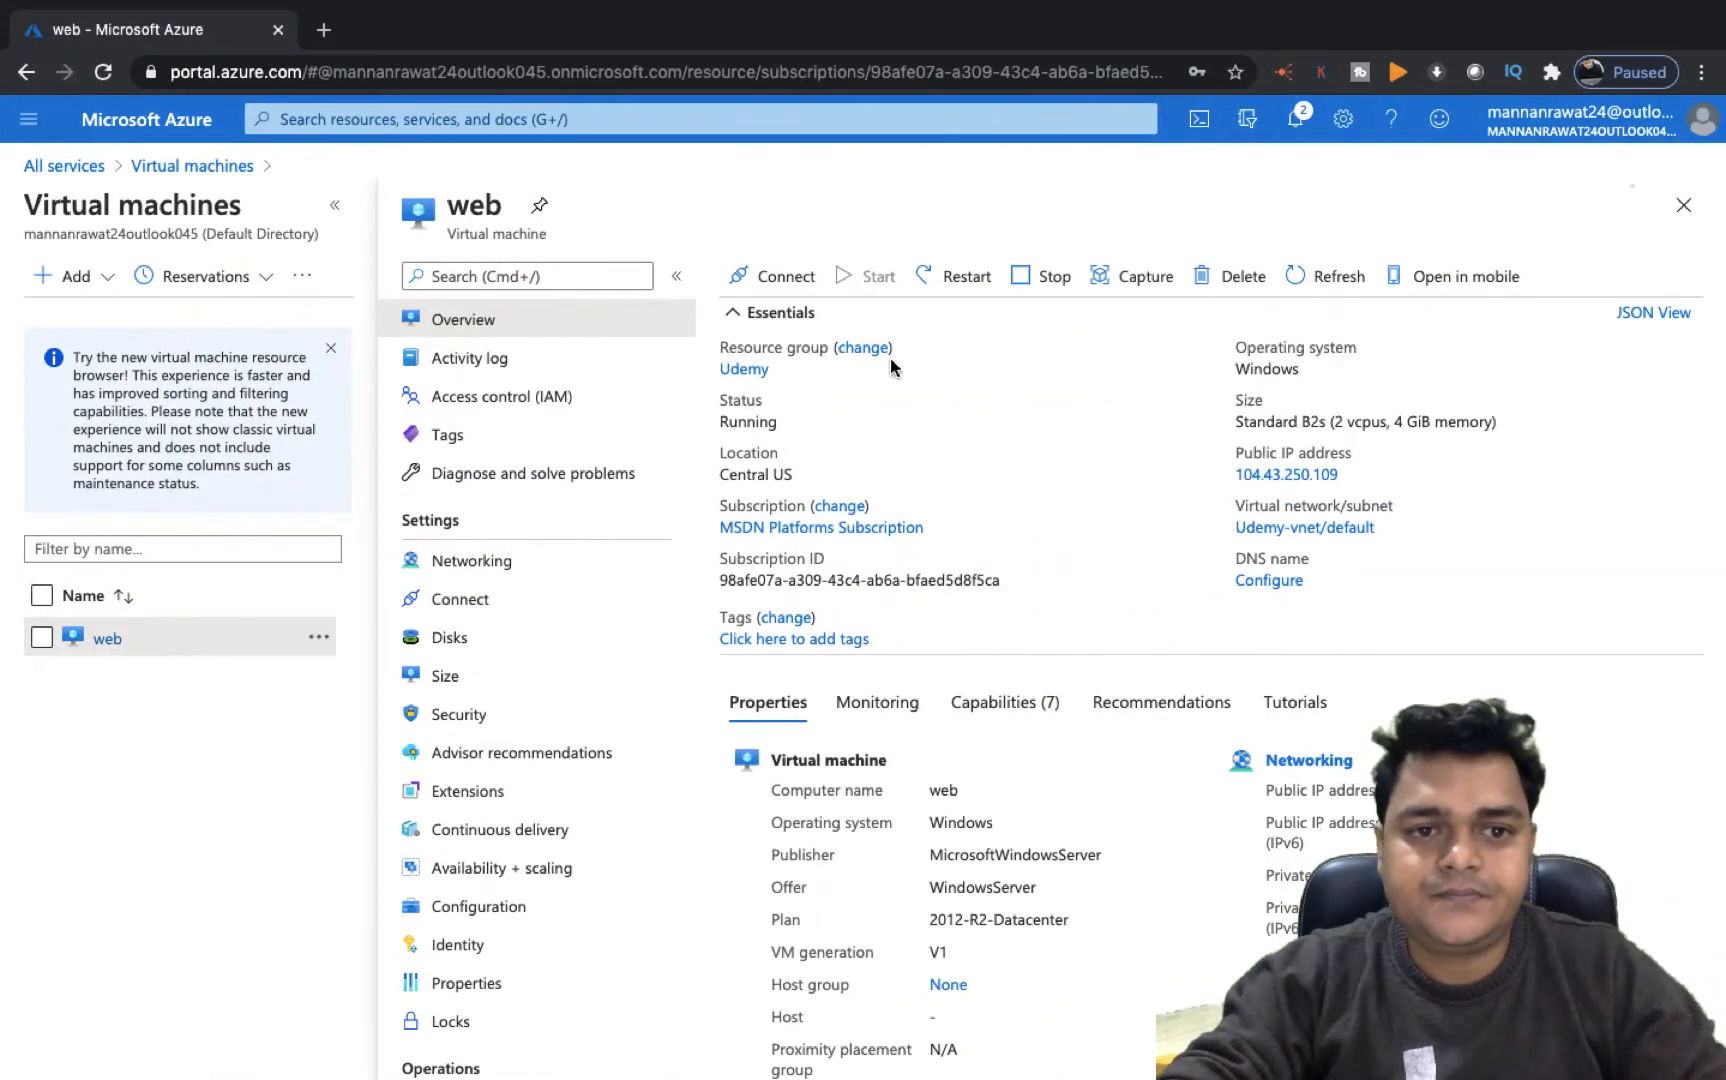
scroll(785, 742, "down", 5)
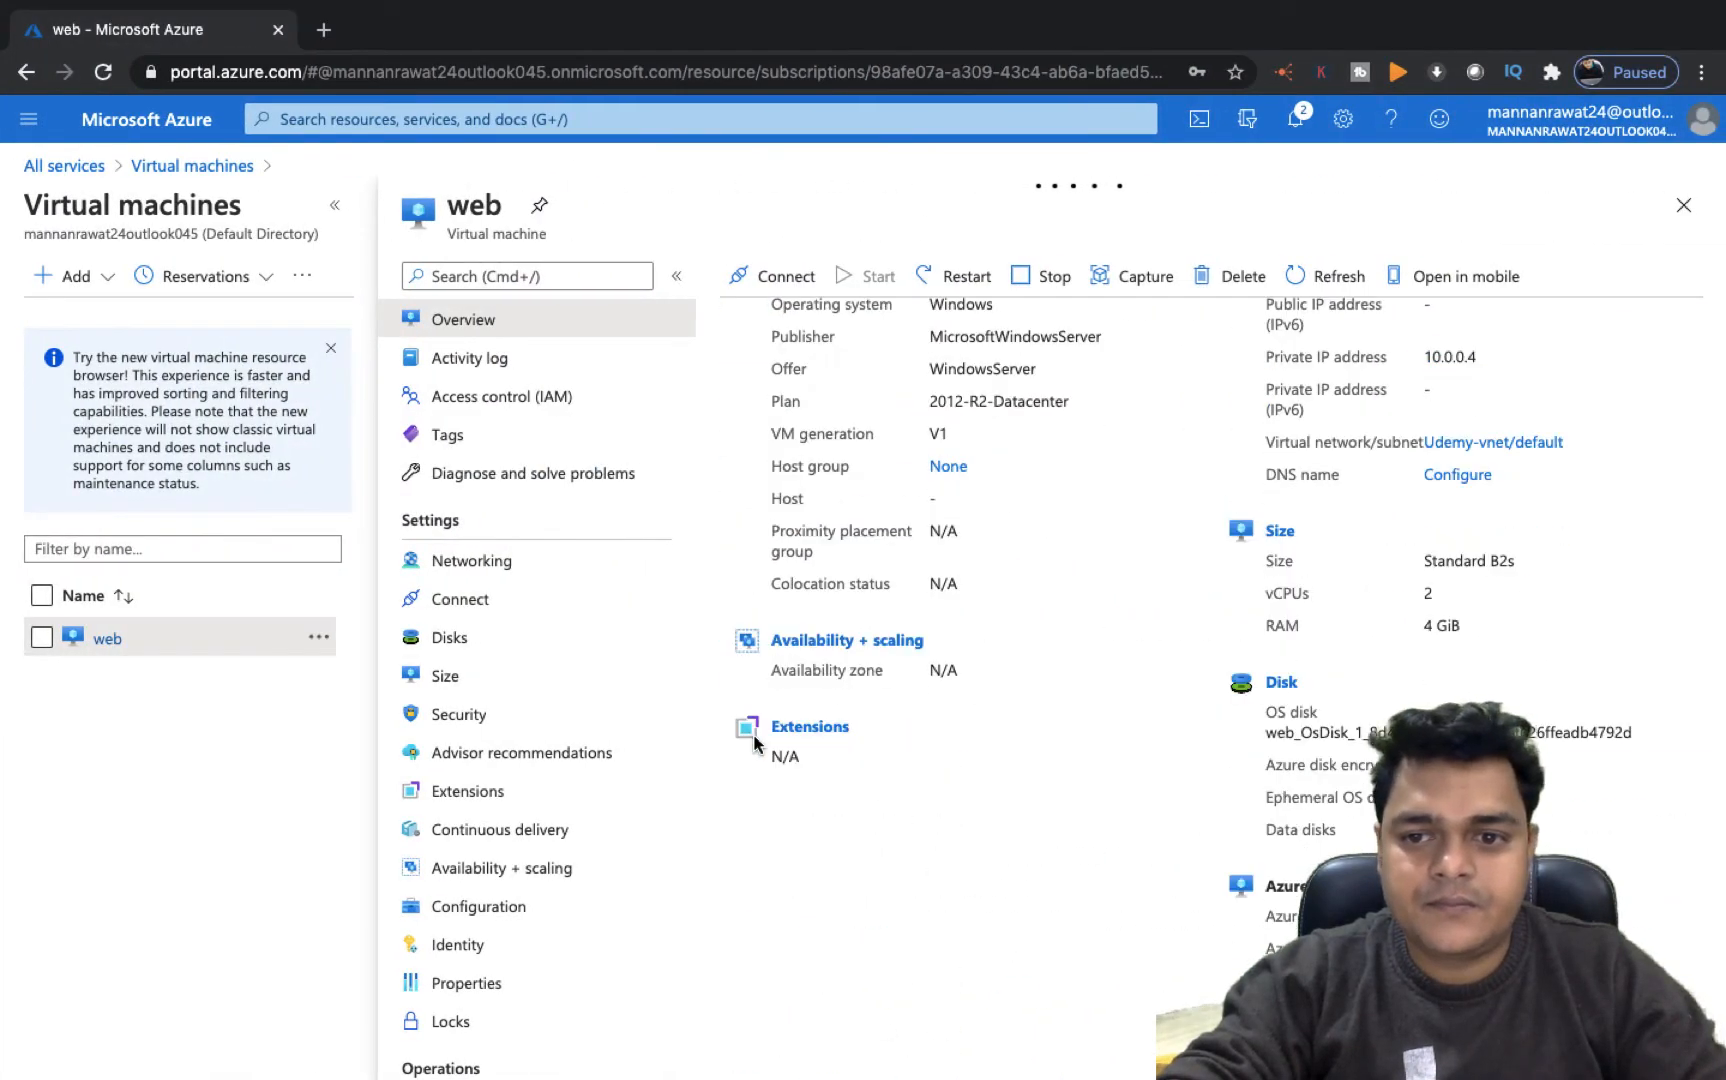
scroll(755, 742, "up", 5)
scroll(755, 742, "down", 1)
scroll(754, 737, "down", 5)
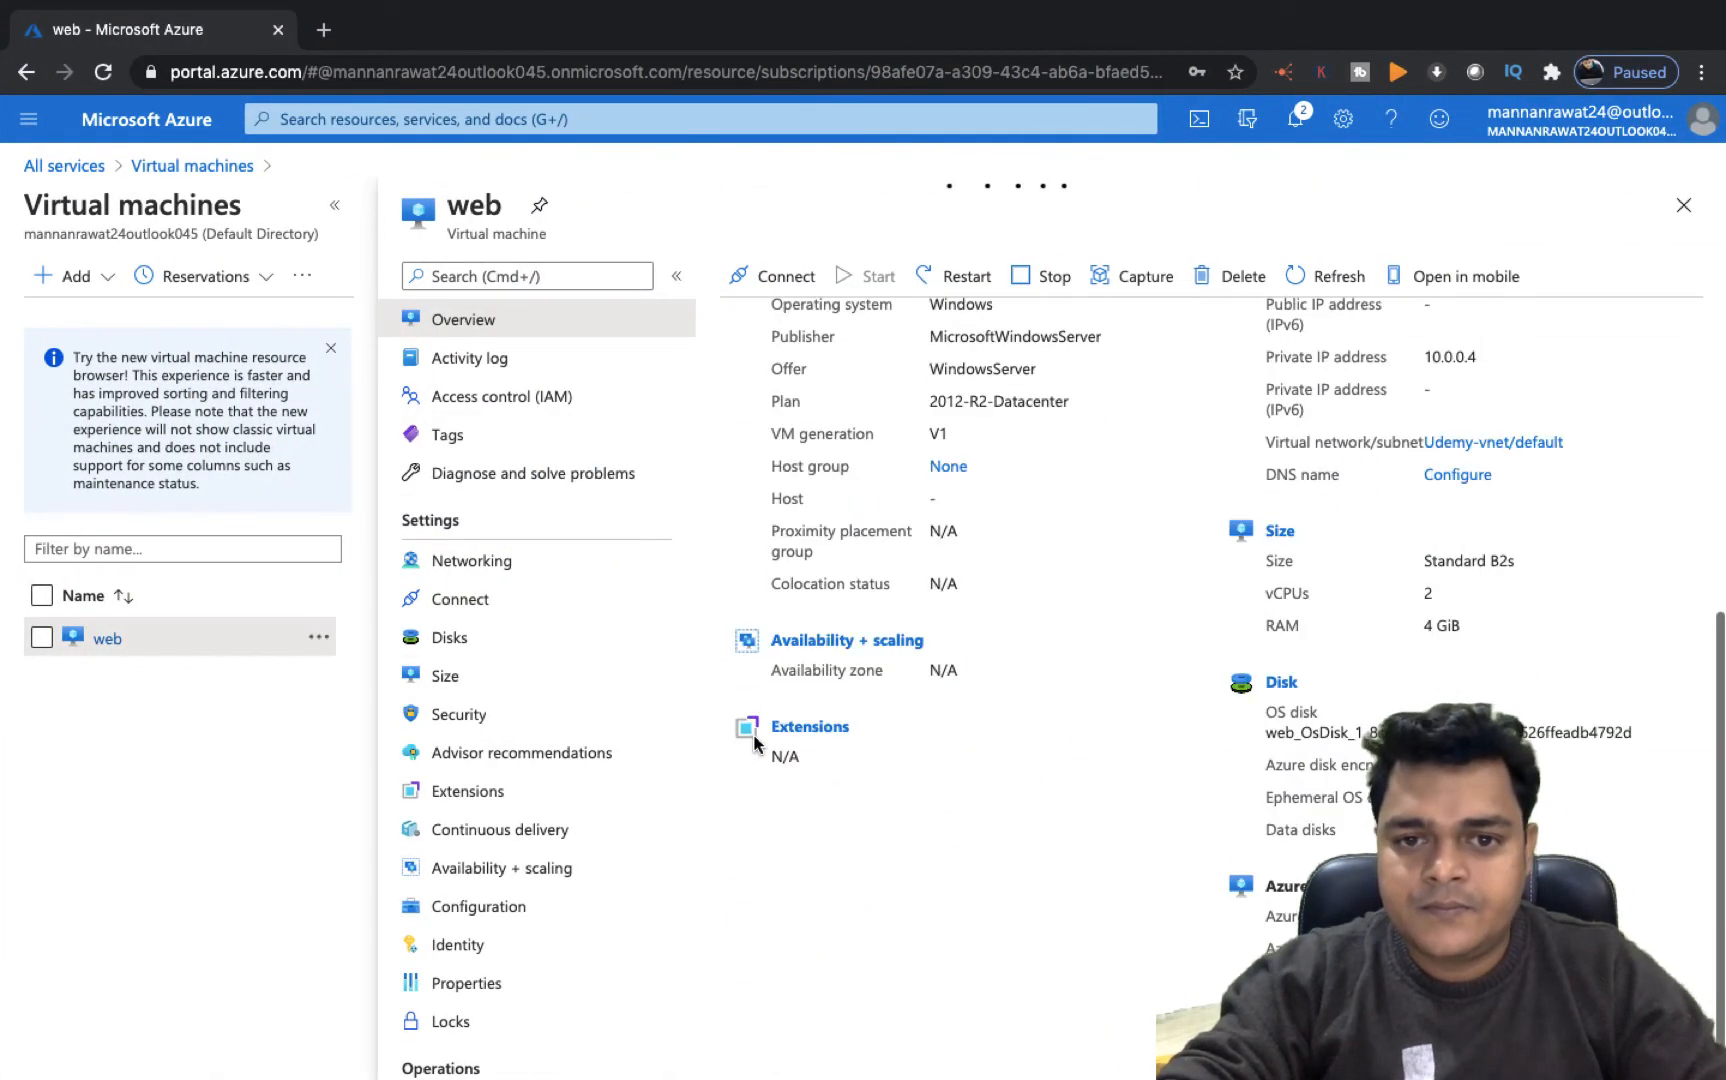
Switch to the remote session and decline network discovery on the VM
key("ctrl+Left")
key("ctrl+Left")
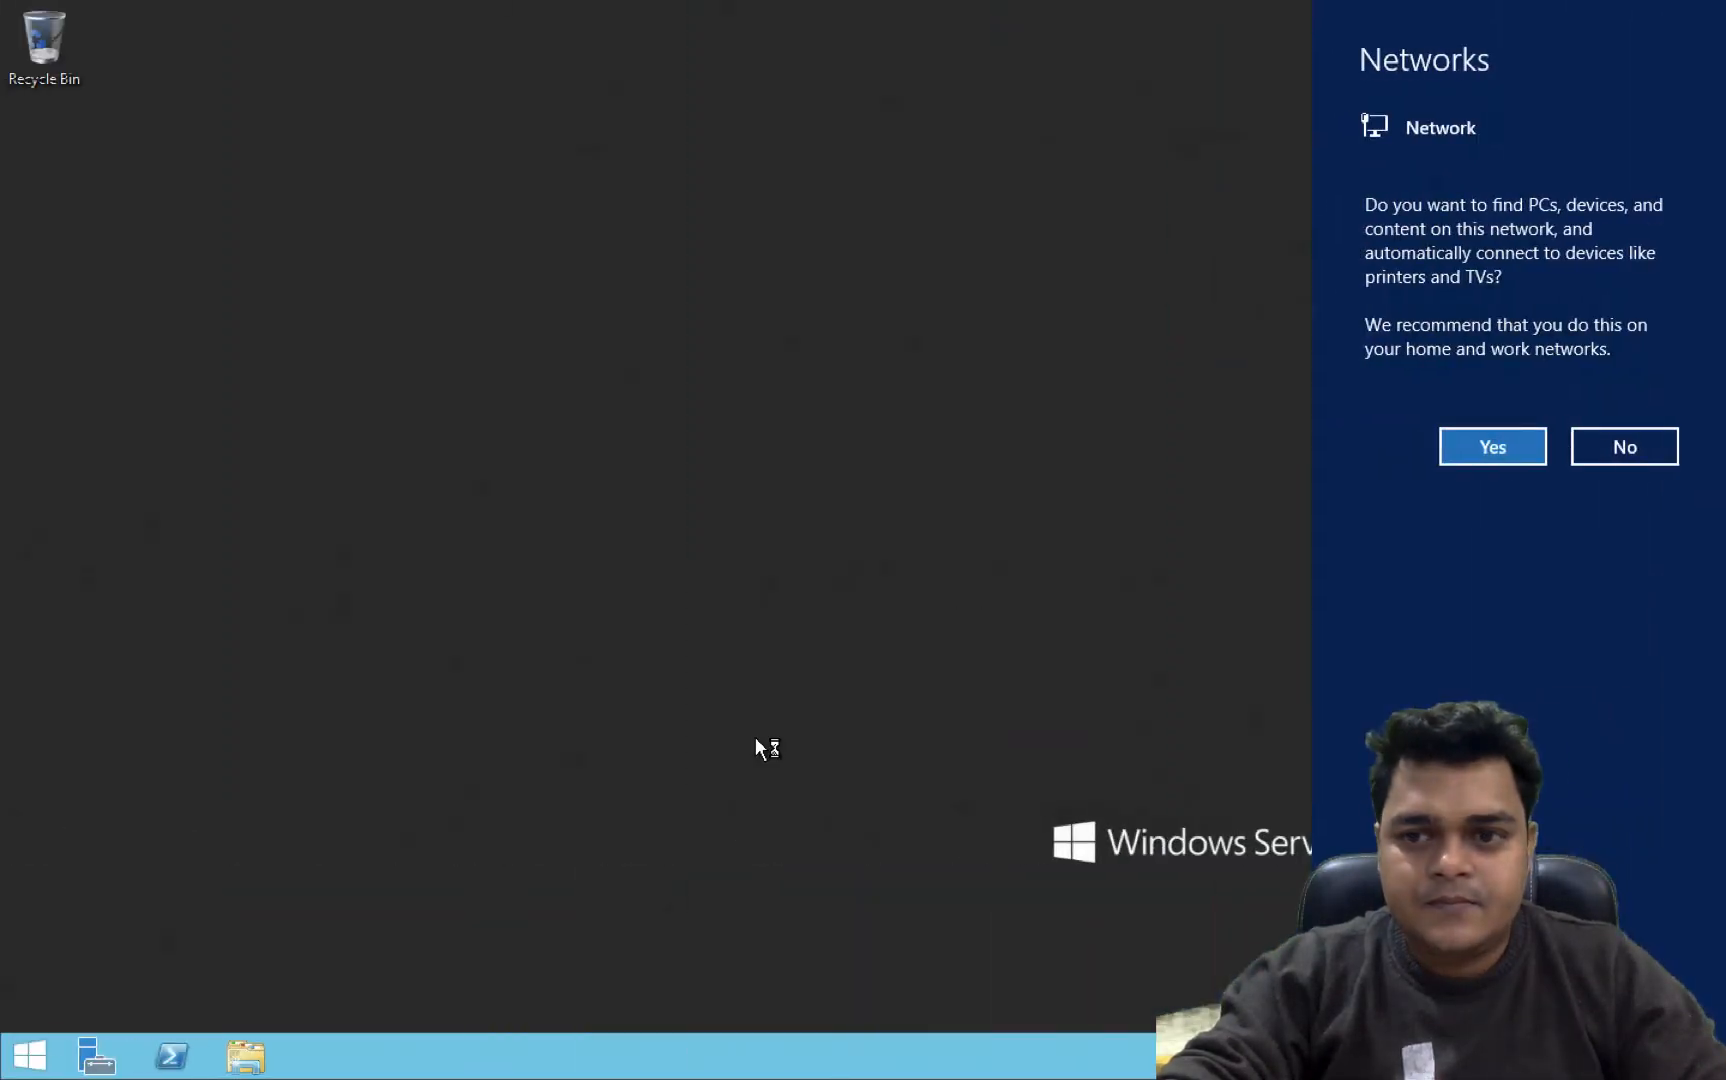
left_click(1577, 433)
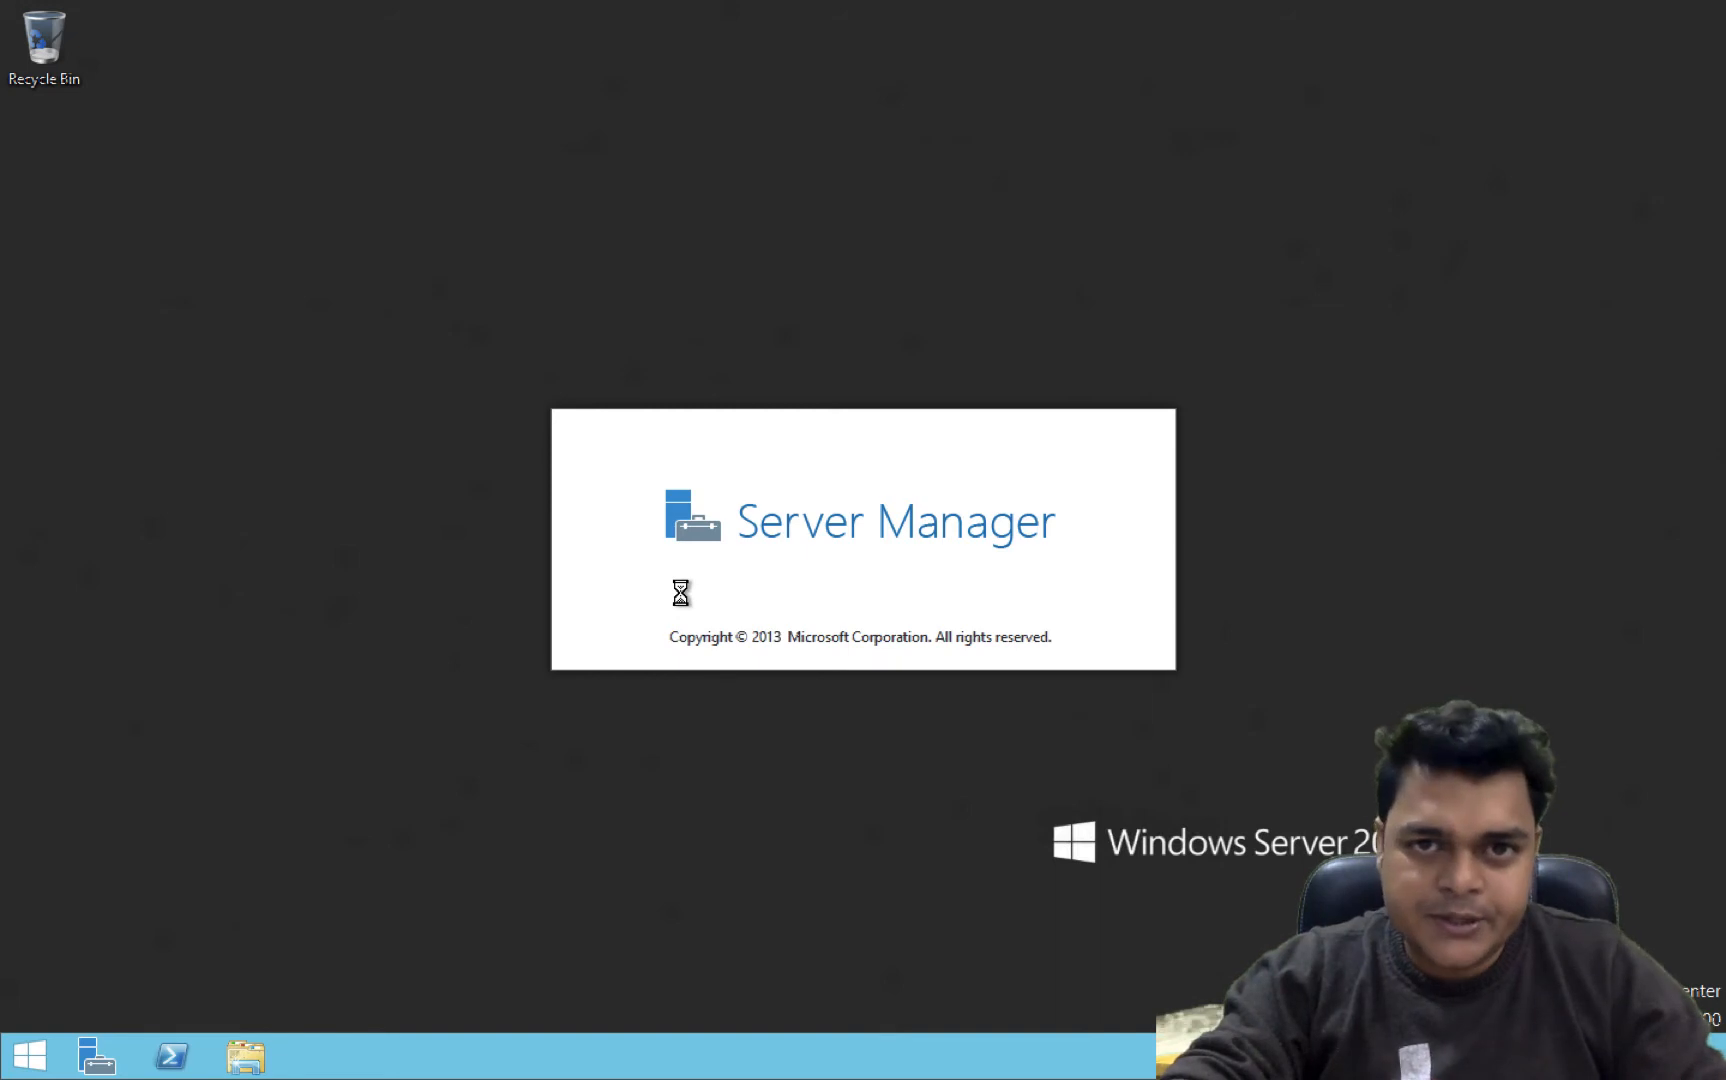
Close Server Manager and launch diskmgmt.msc from the Run dialog to open Disk Management
key("super+r")
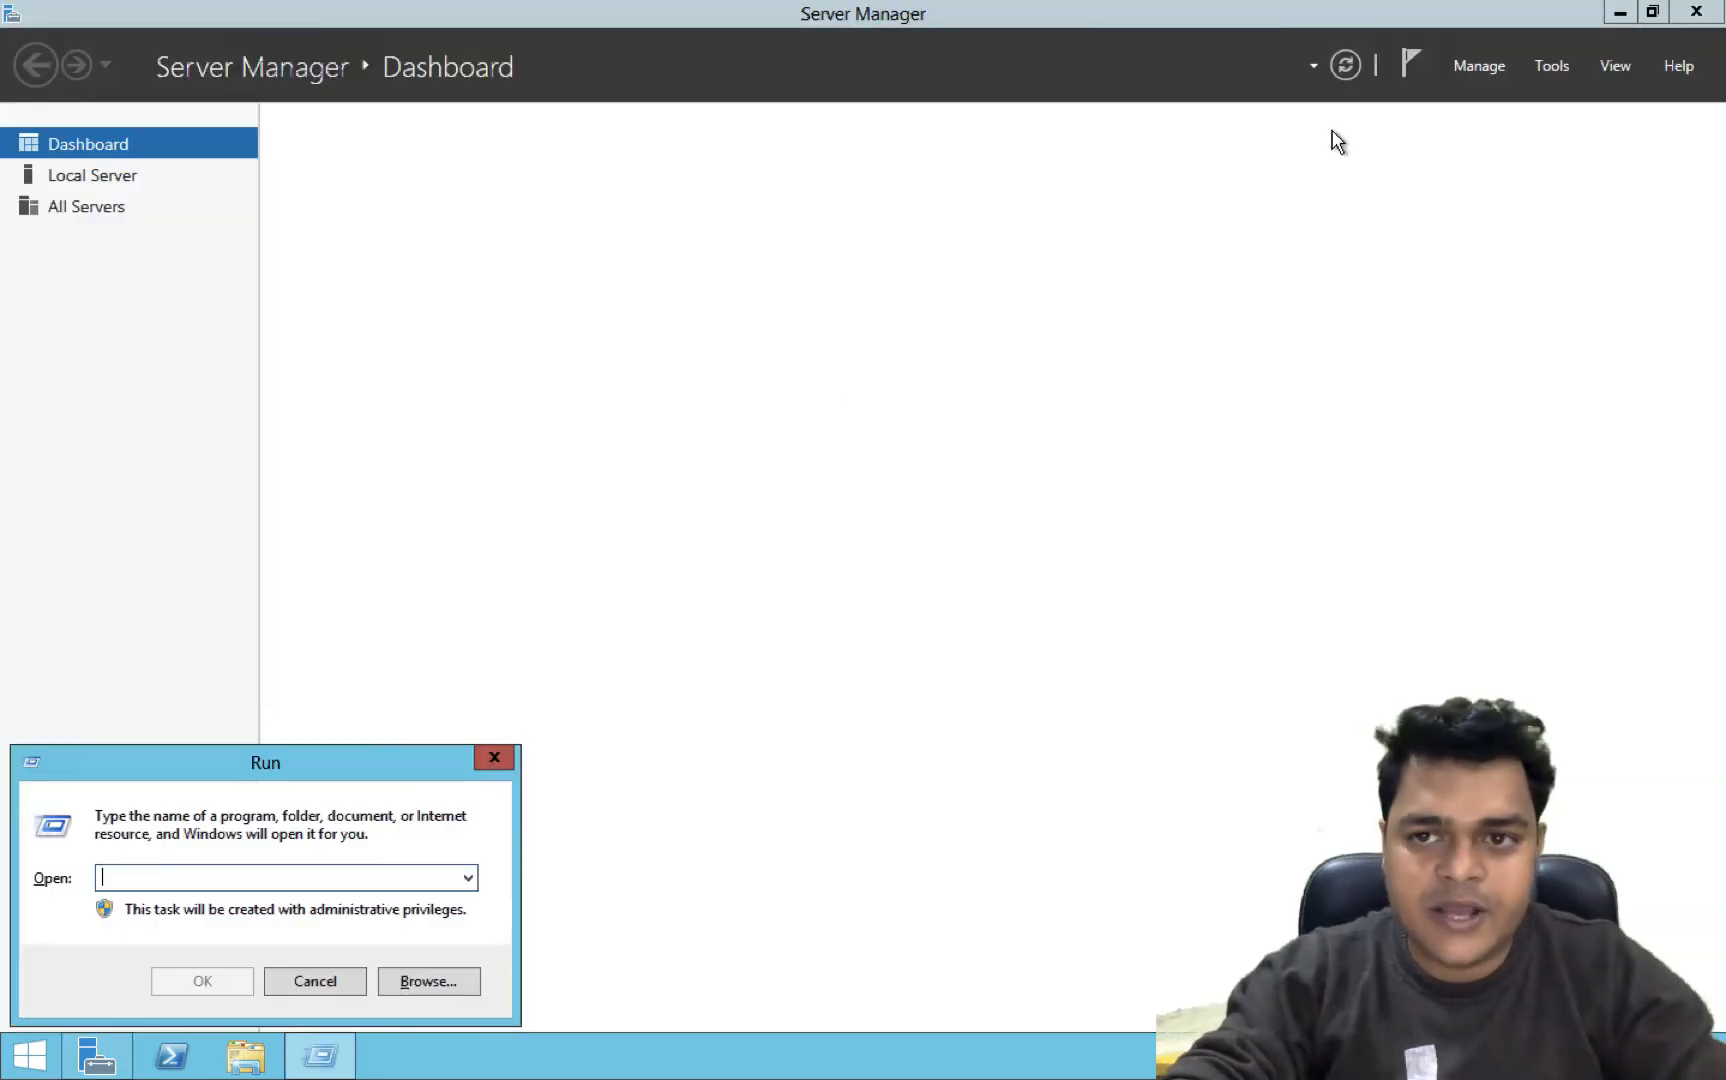
left_click(1709, 14)
left_click(1709, 14)
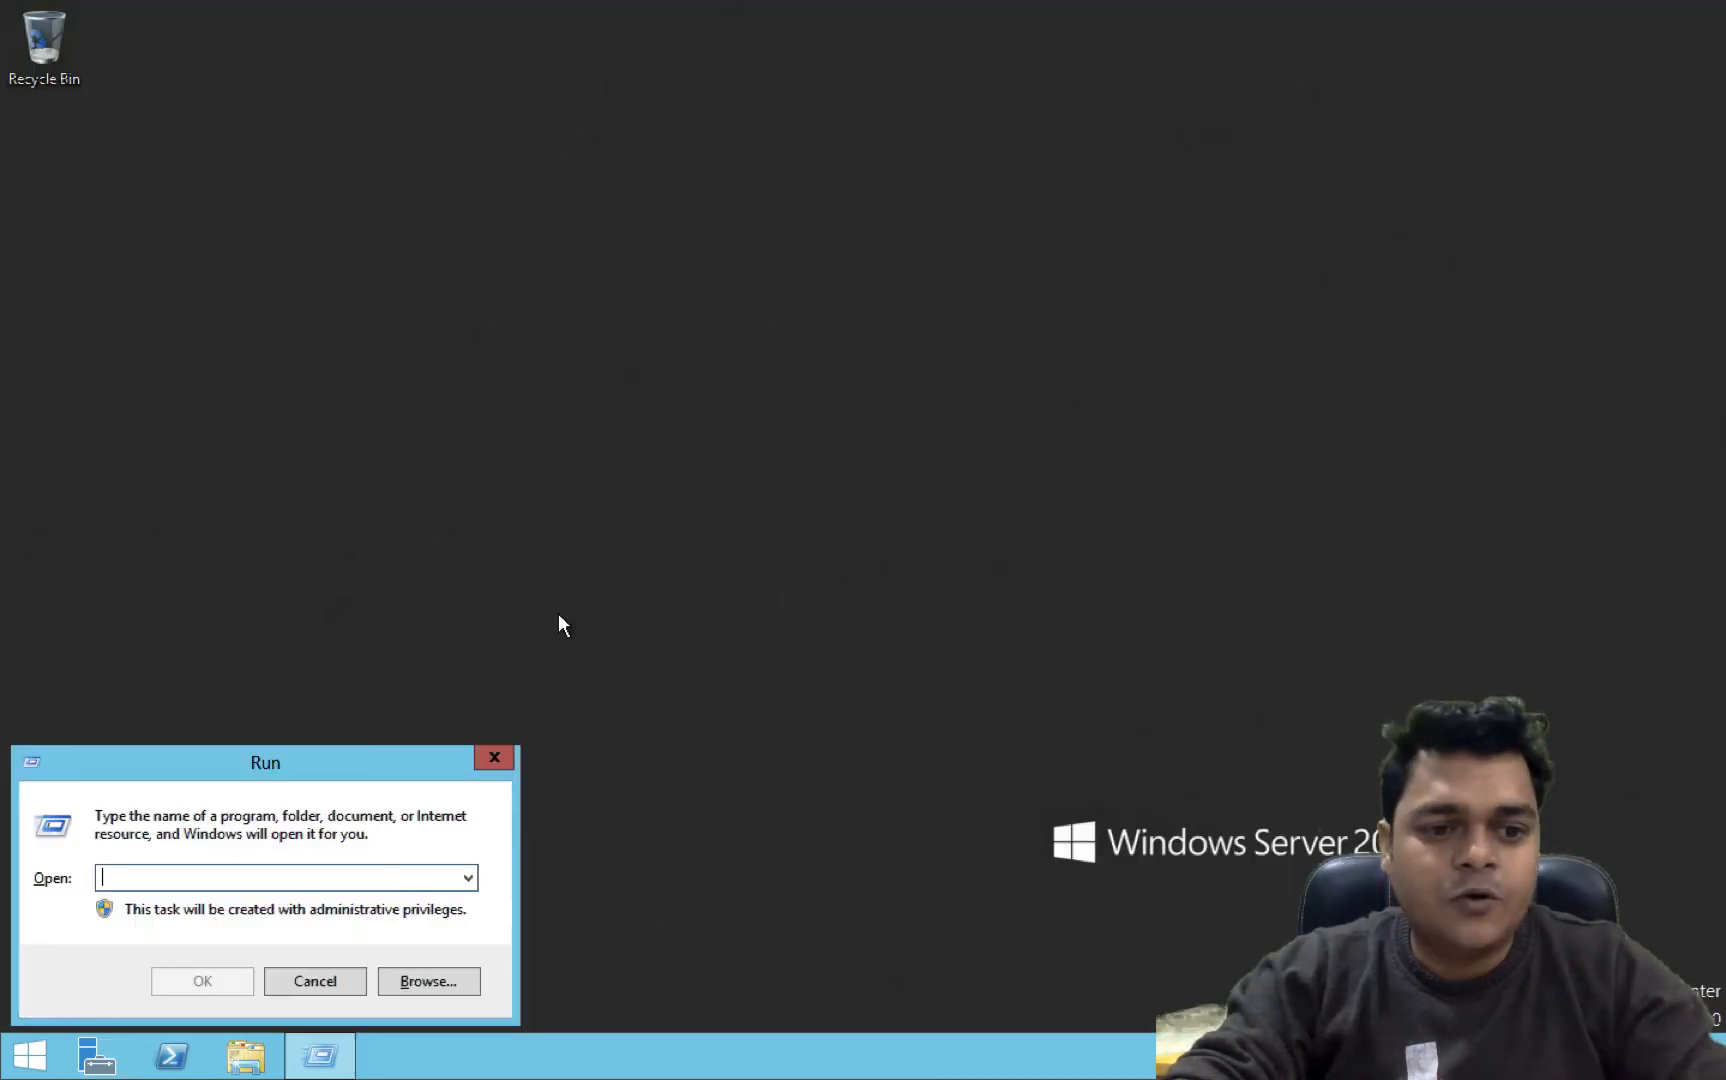
type("du")
key("BackSpace")
key("BackSpace")
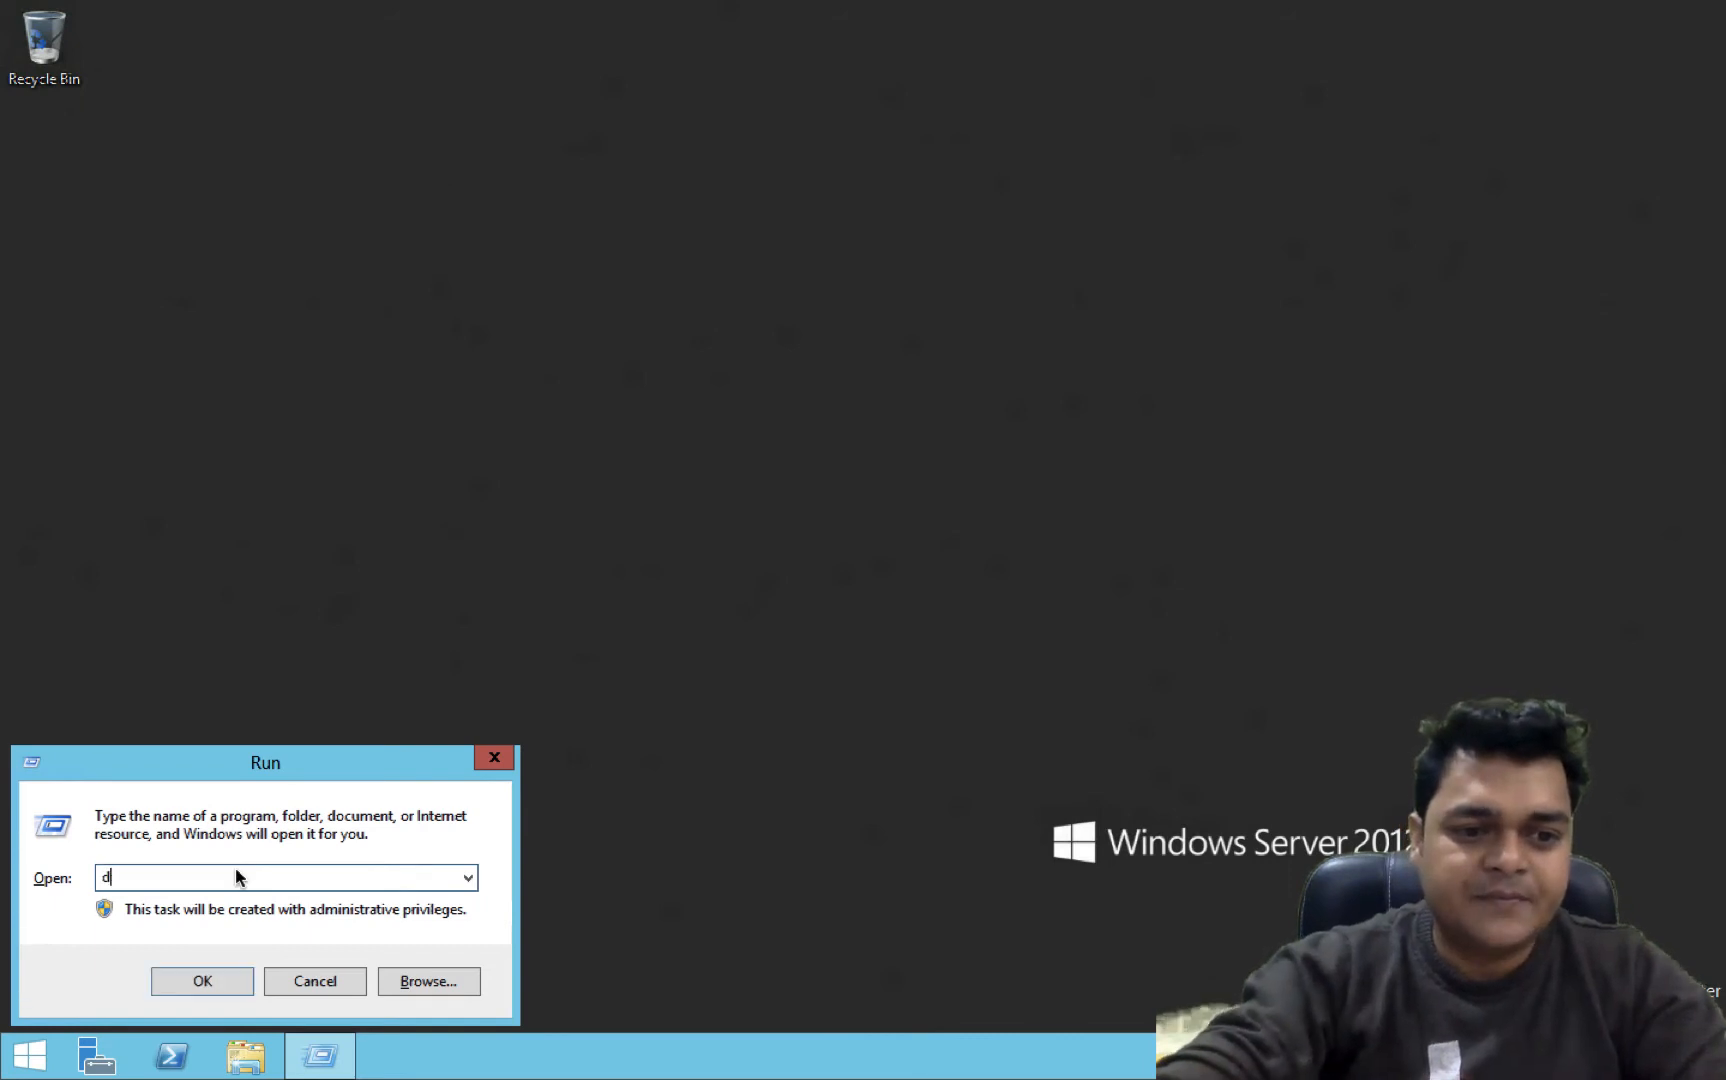
type("disk")
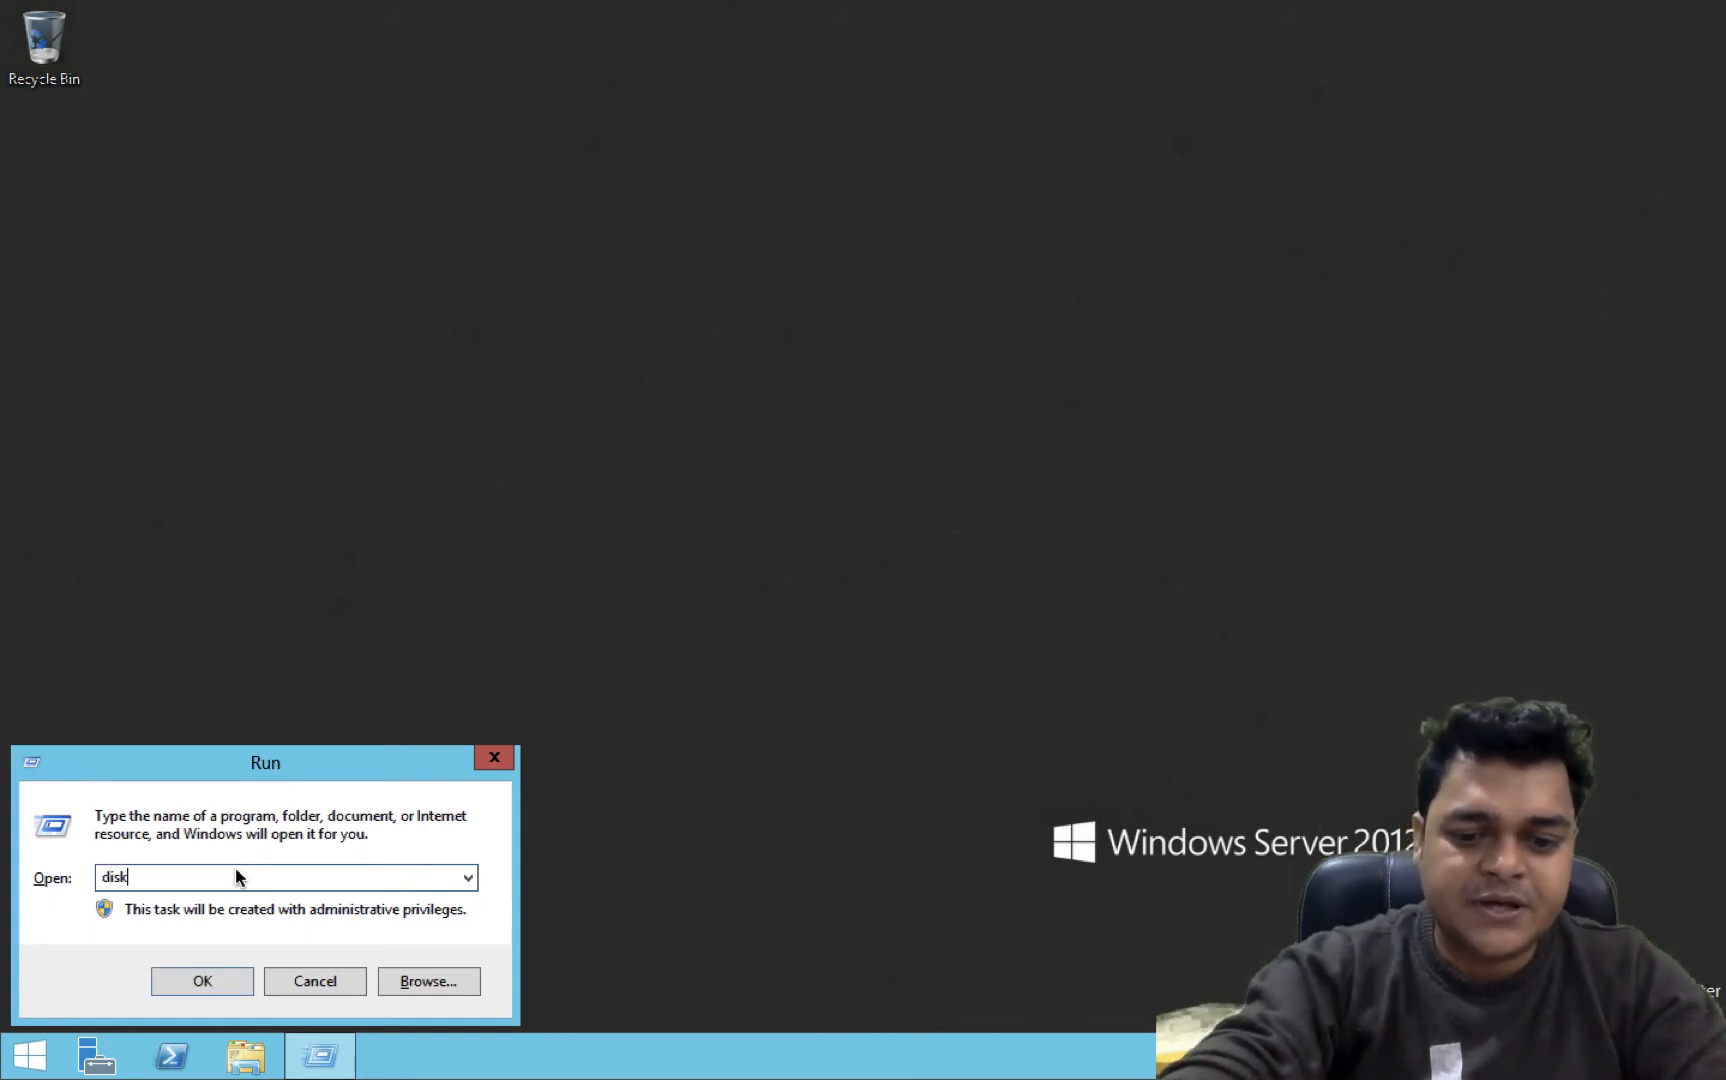
type("mgmt.msc")
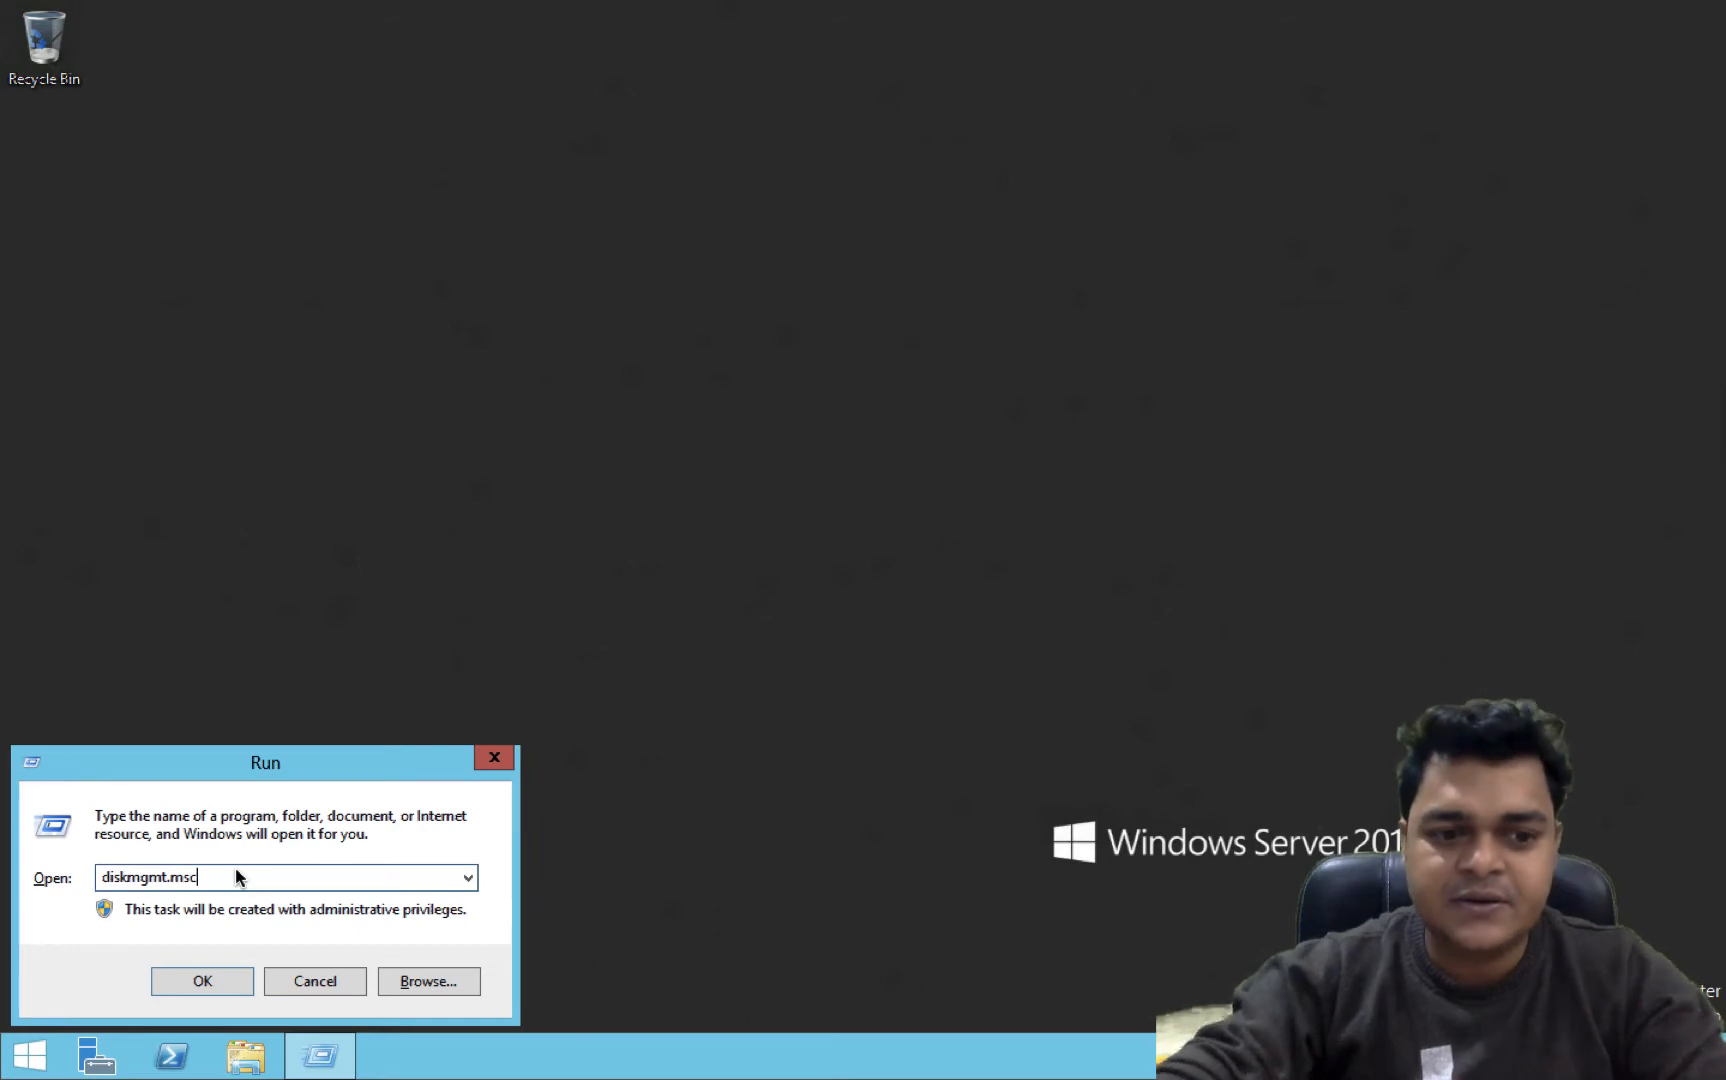
key("Return")
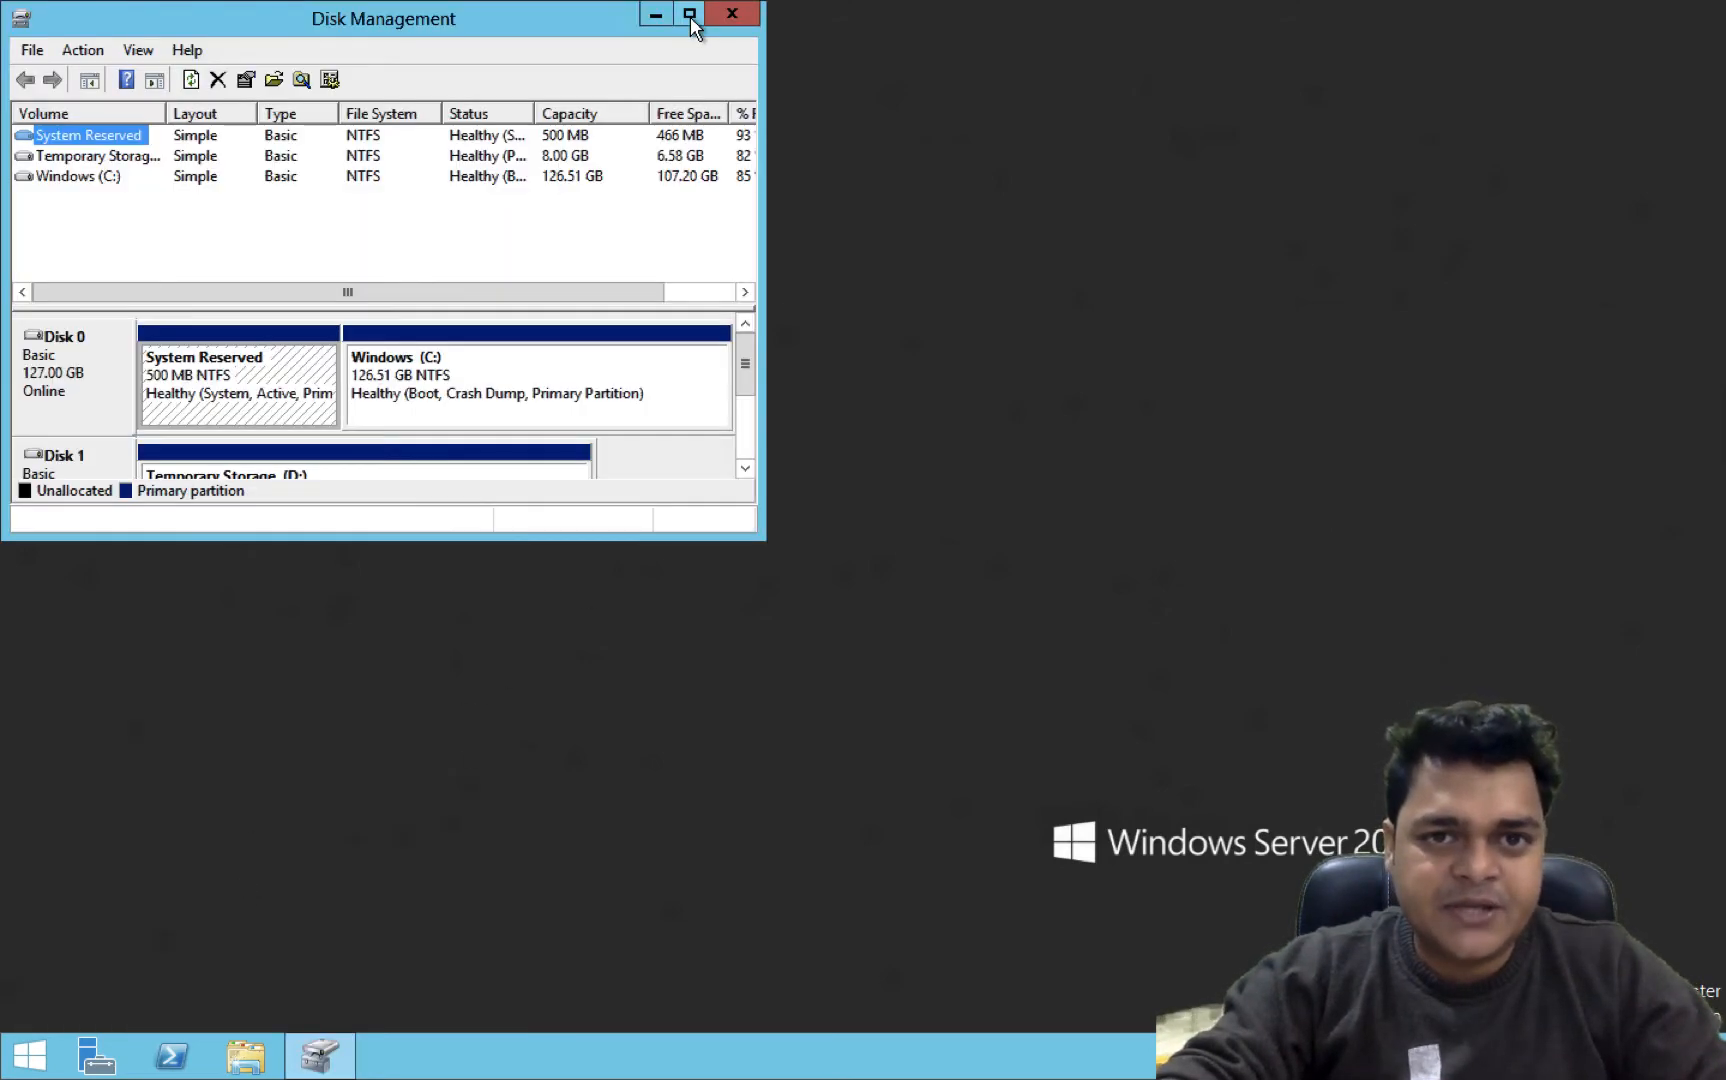
Maximize the Disk Management window and switch back to the diagram desktop
left_click(690, 16)
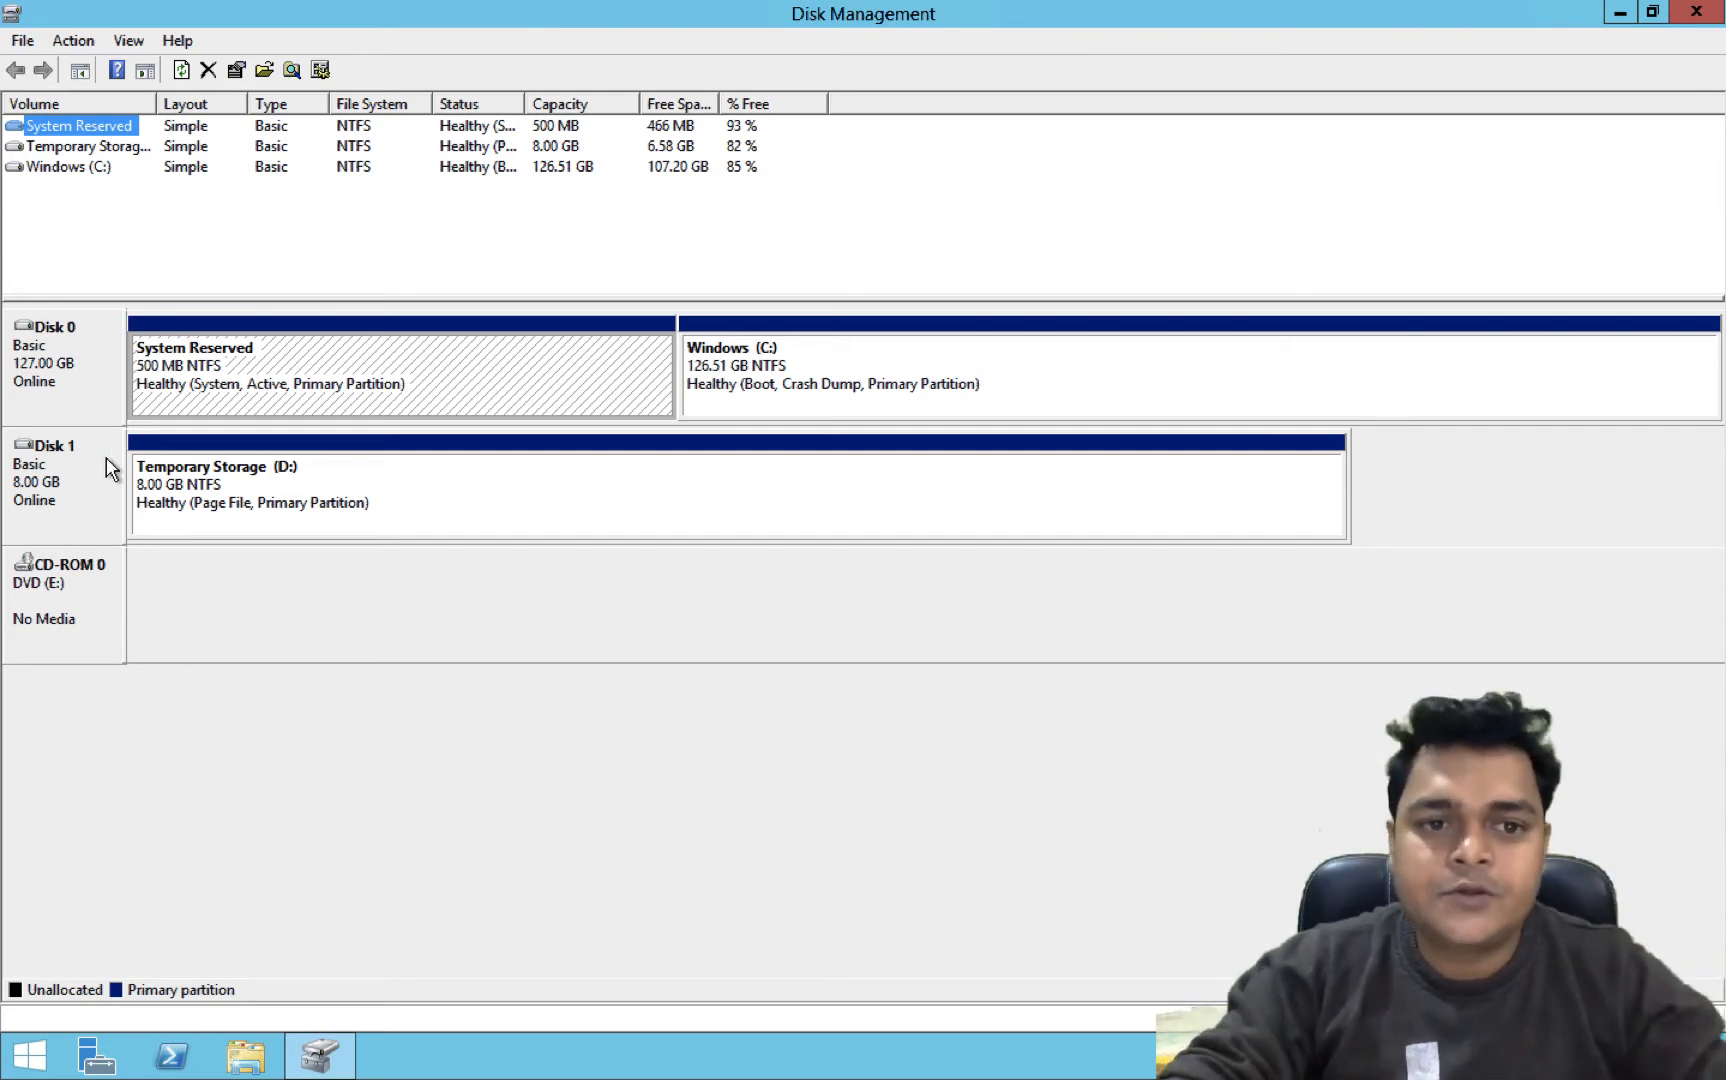
key("ctrl+Right")
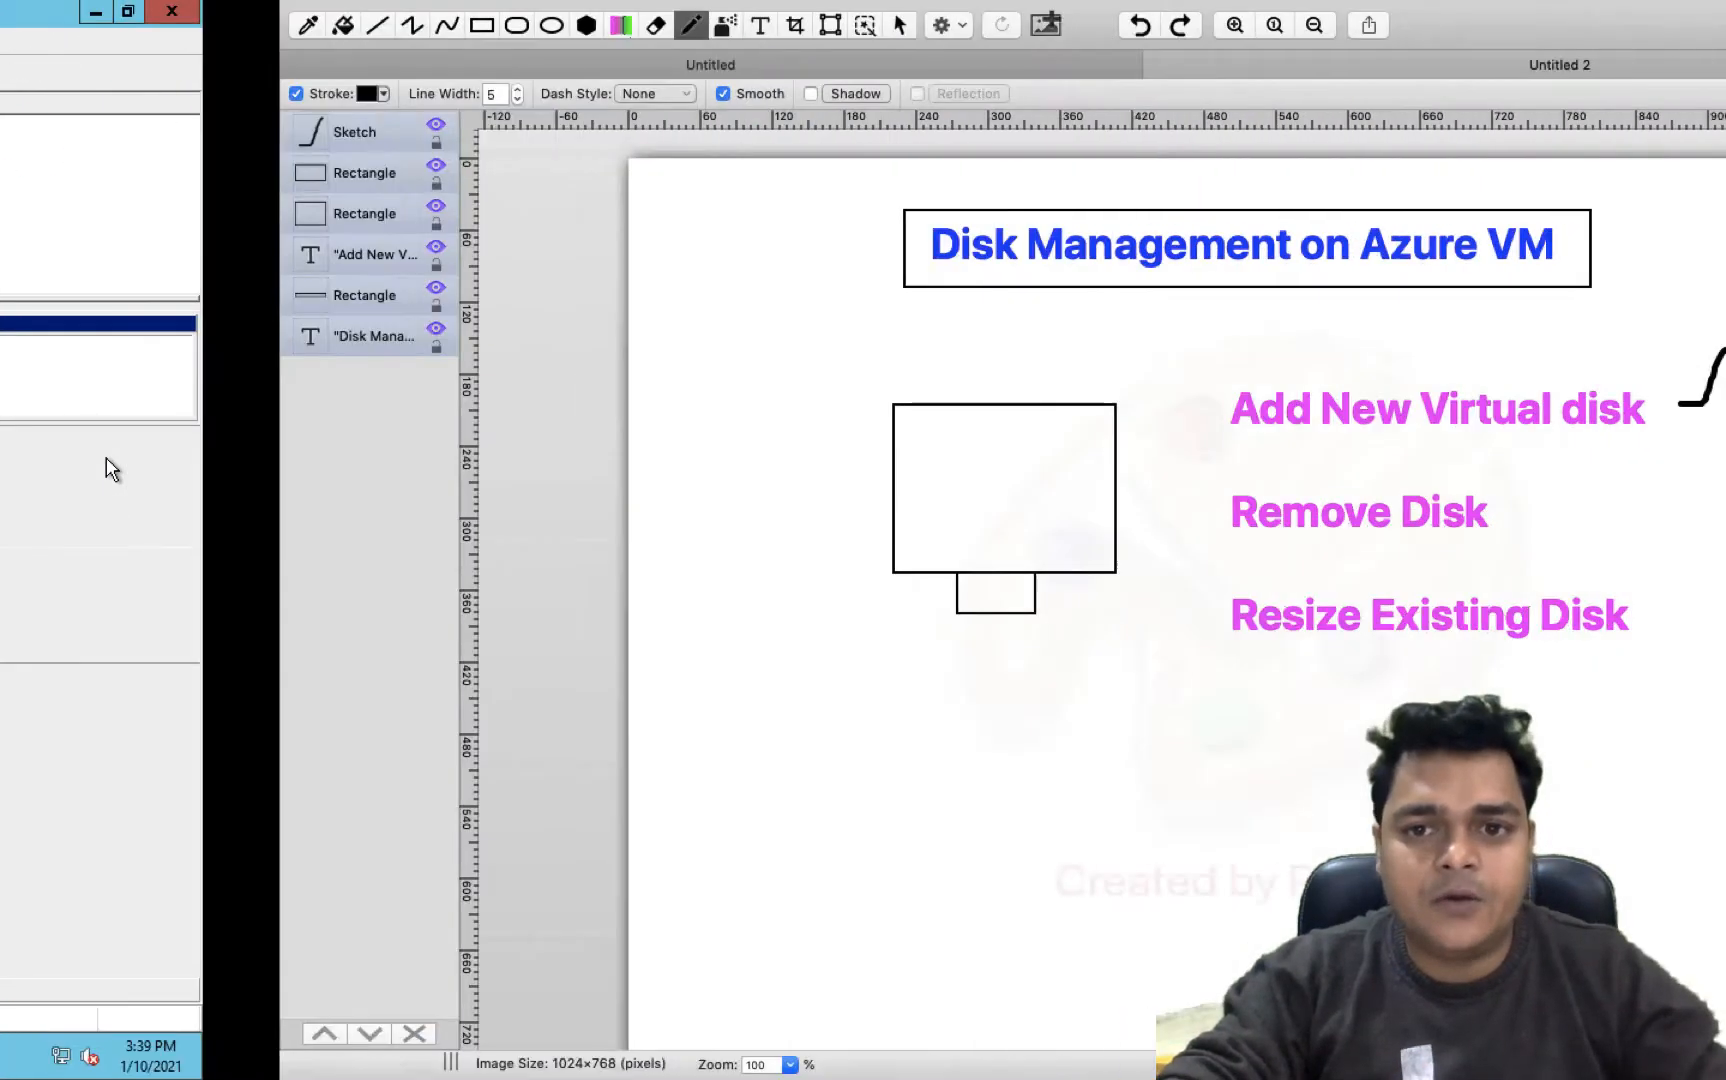
Create and attach a new 25 GiB Premium SSD data disk named extra-disk to the web VM and save
key("ctrl+Right")
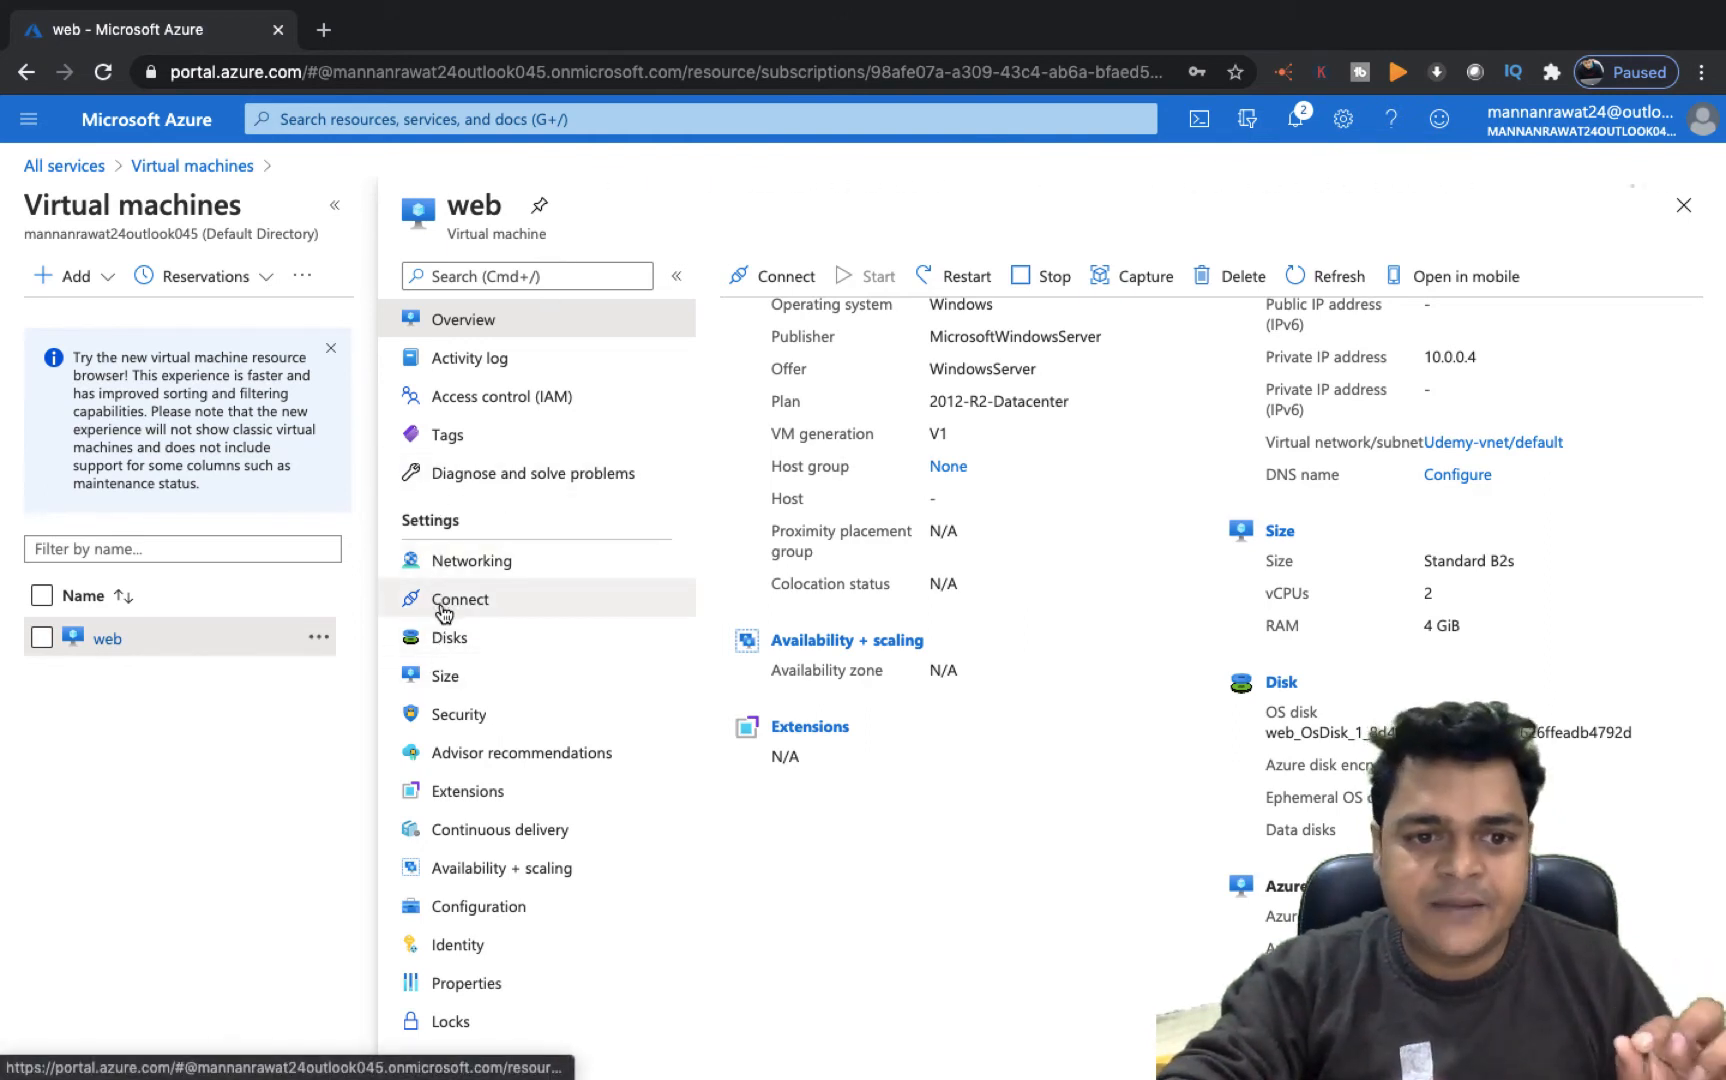
left_click(446, 645)
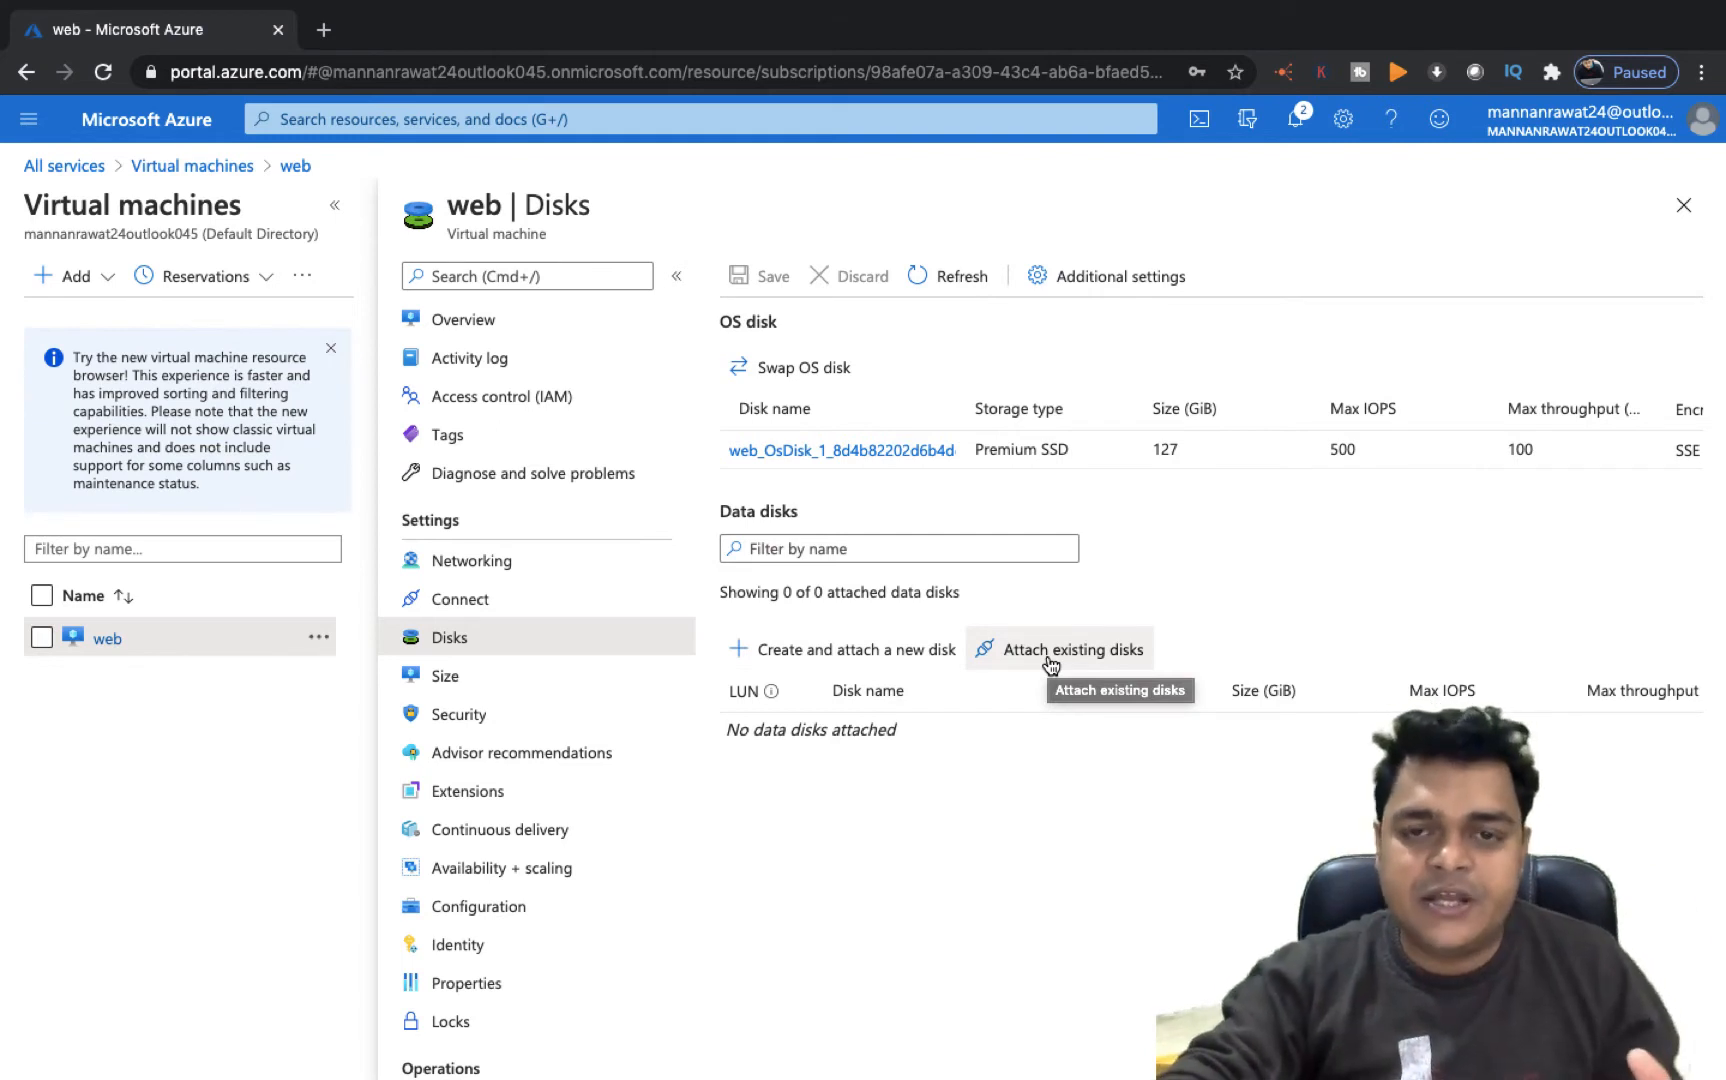
left_click(840, 664)
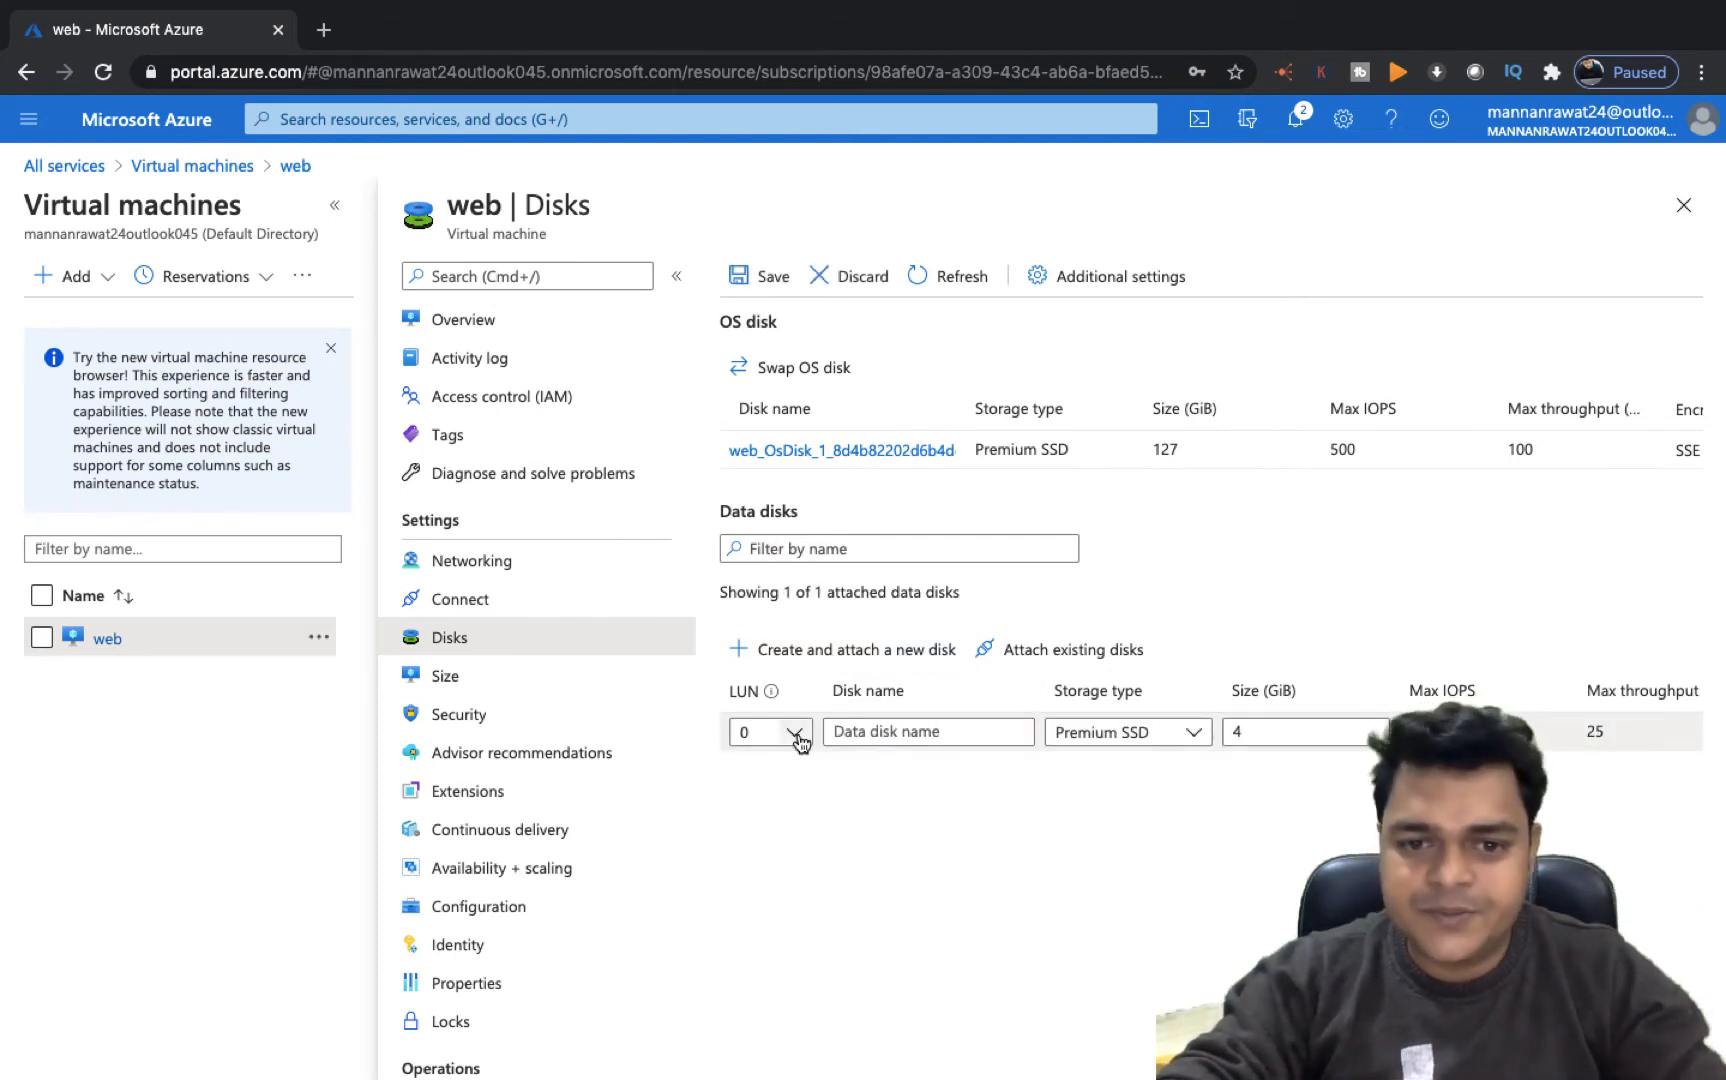
left_click(905, 732)
type("extra-disk")
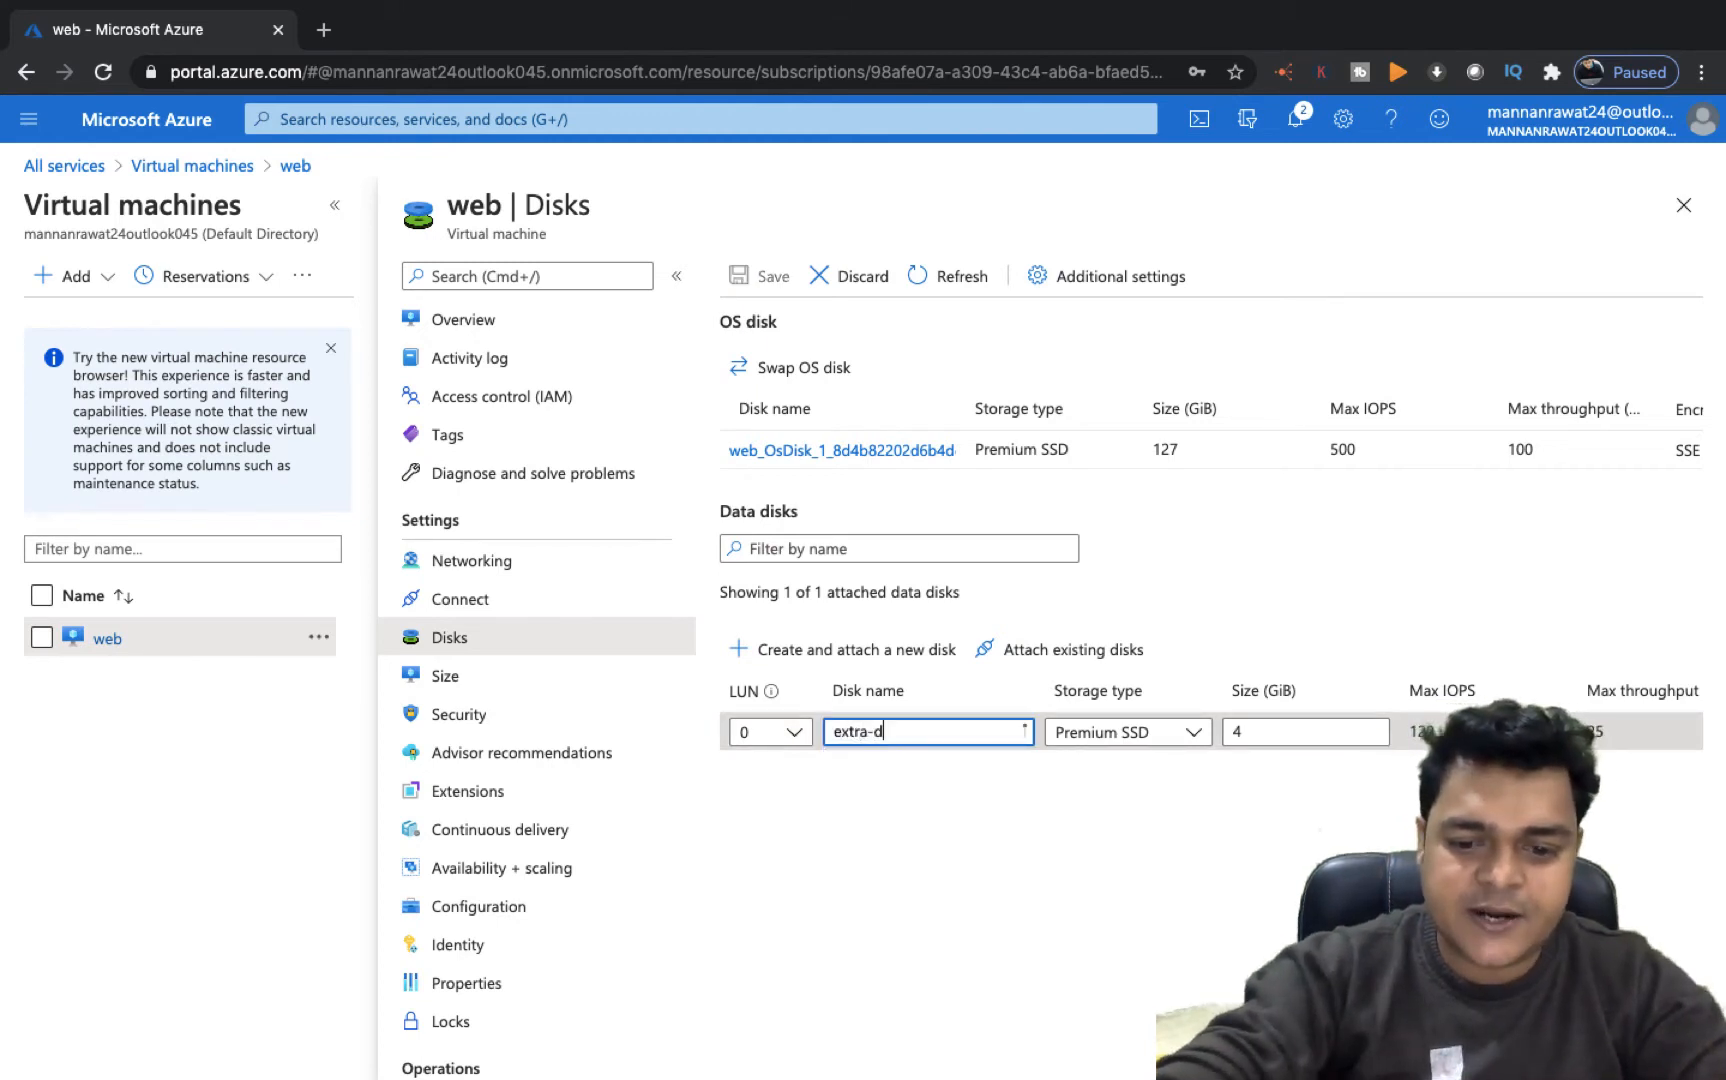
left_click(1155, 735)
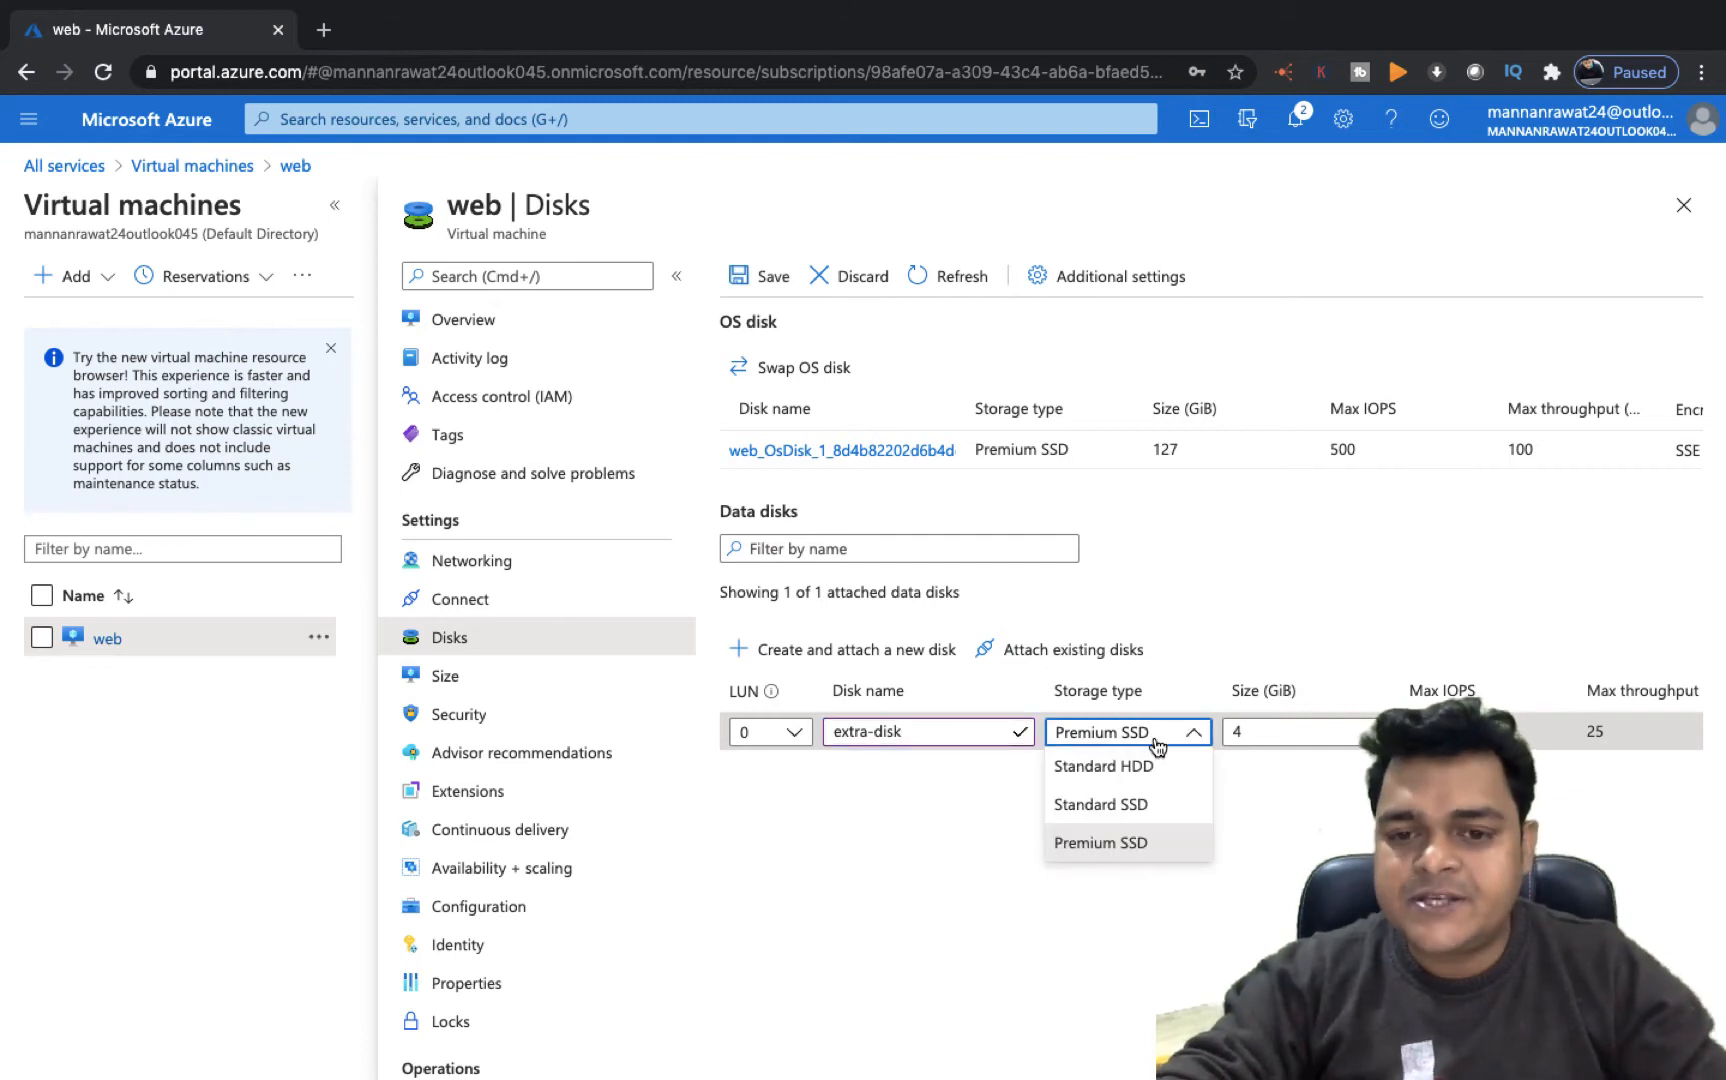
left_click(1131, 841)
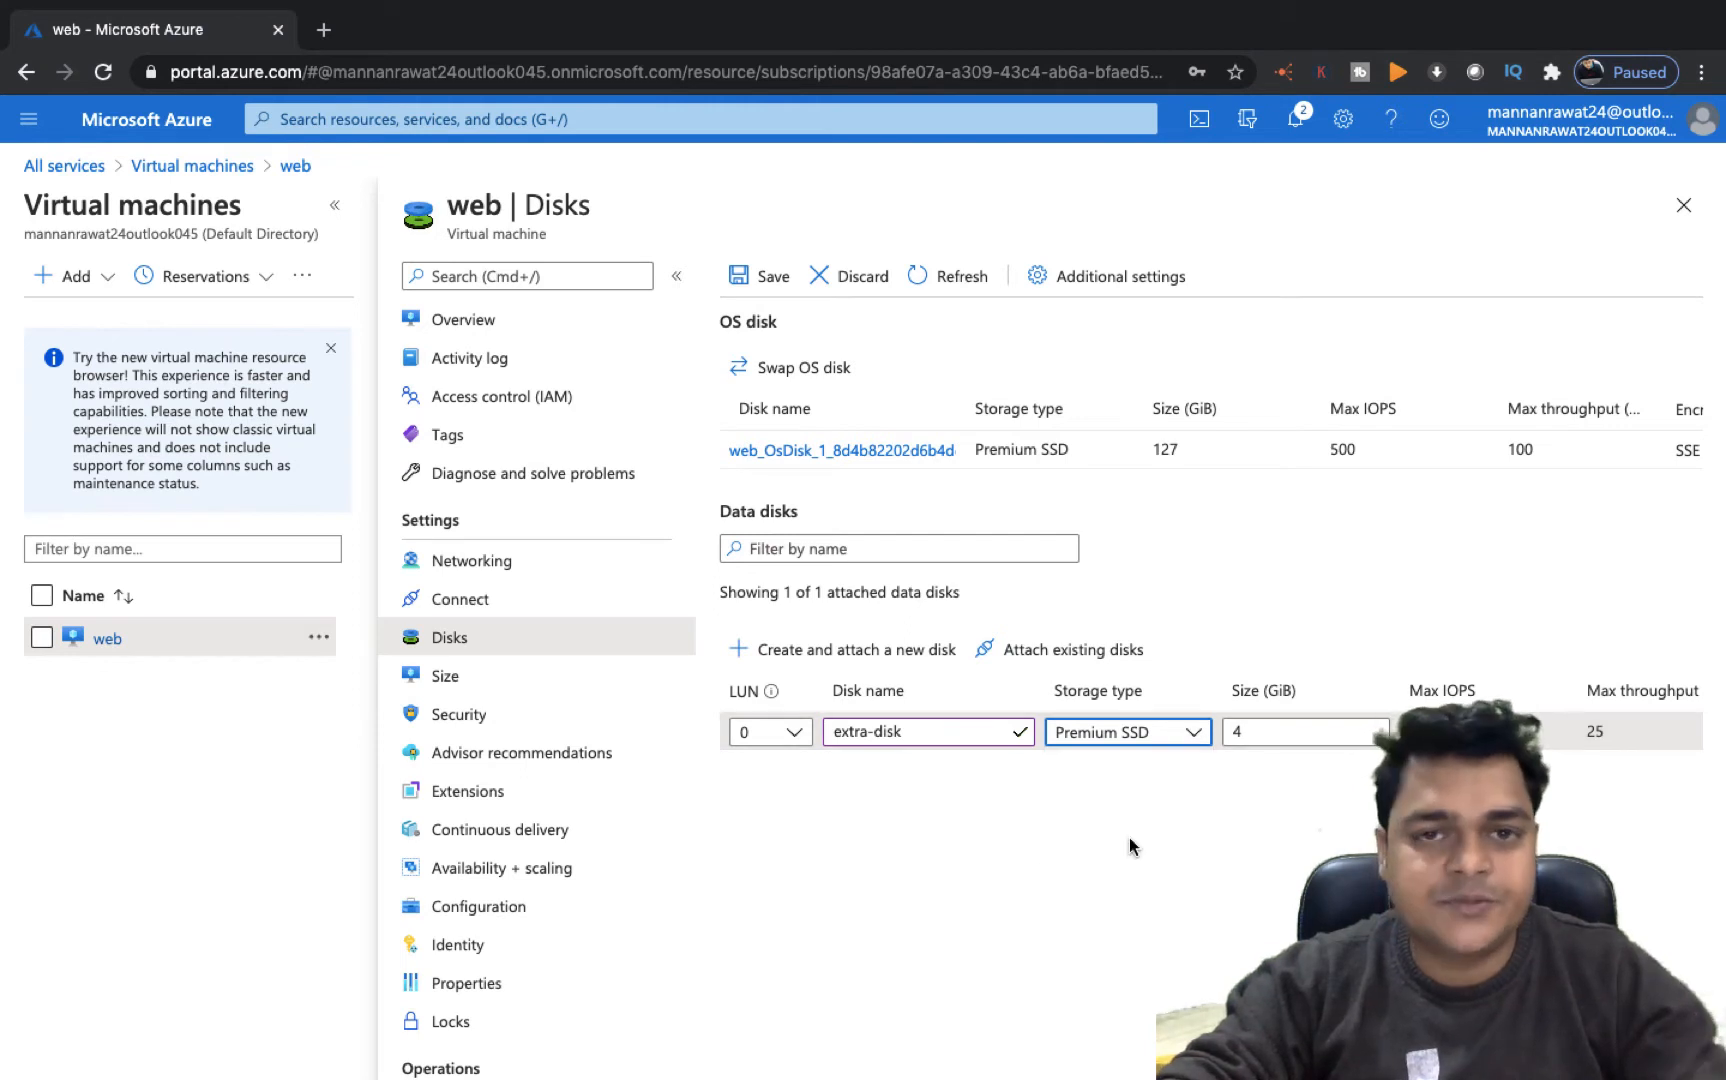
left_click(1254, 722)
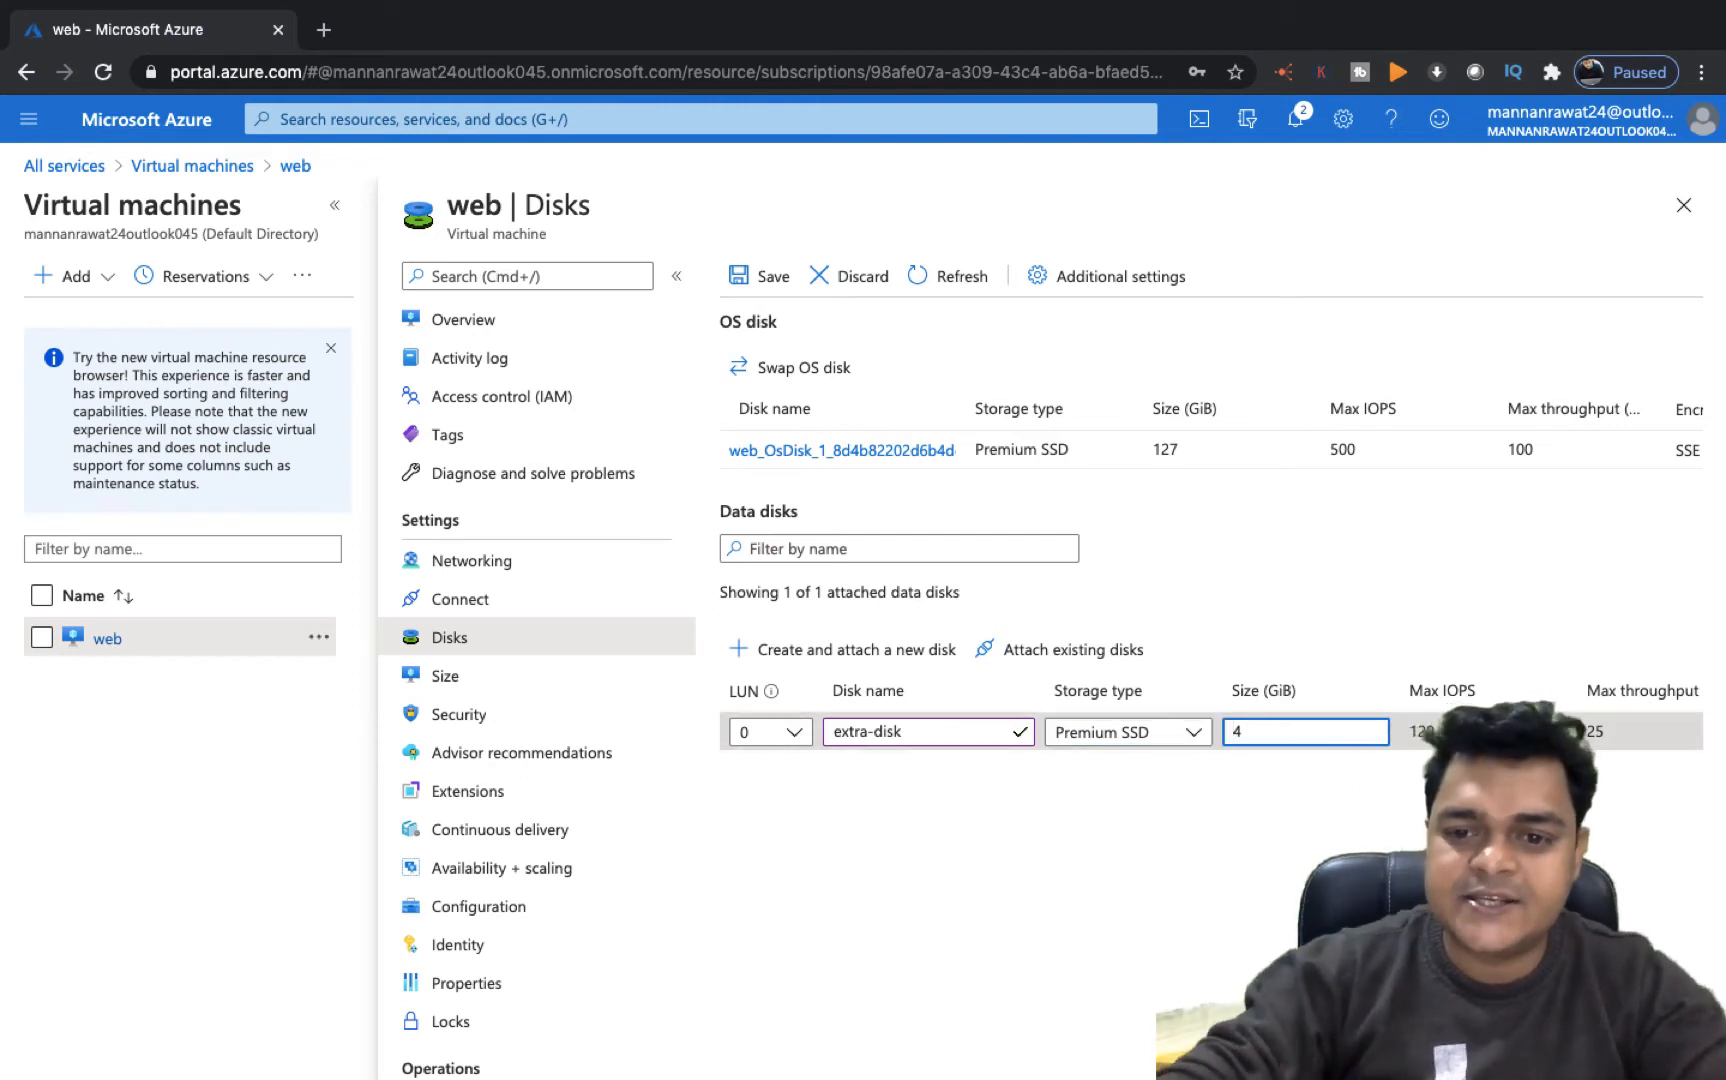
type("25")
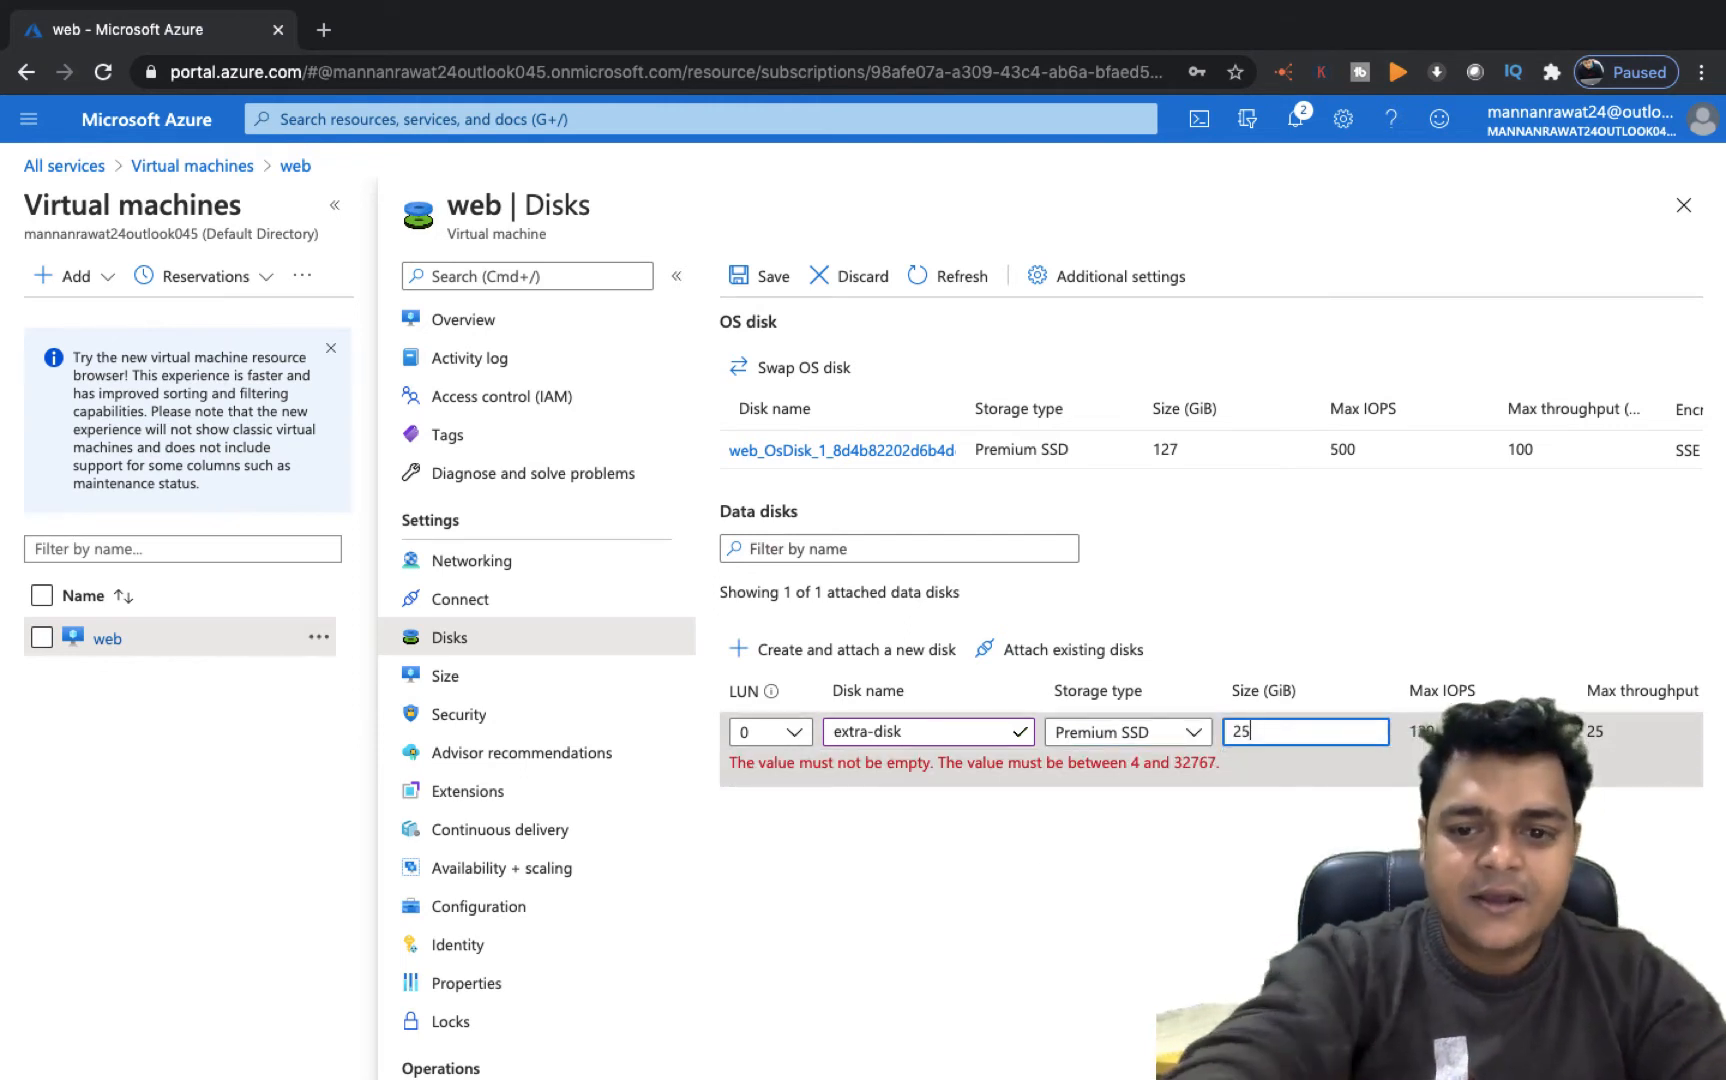
key("Tab")
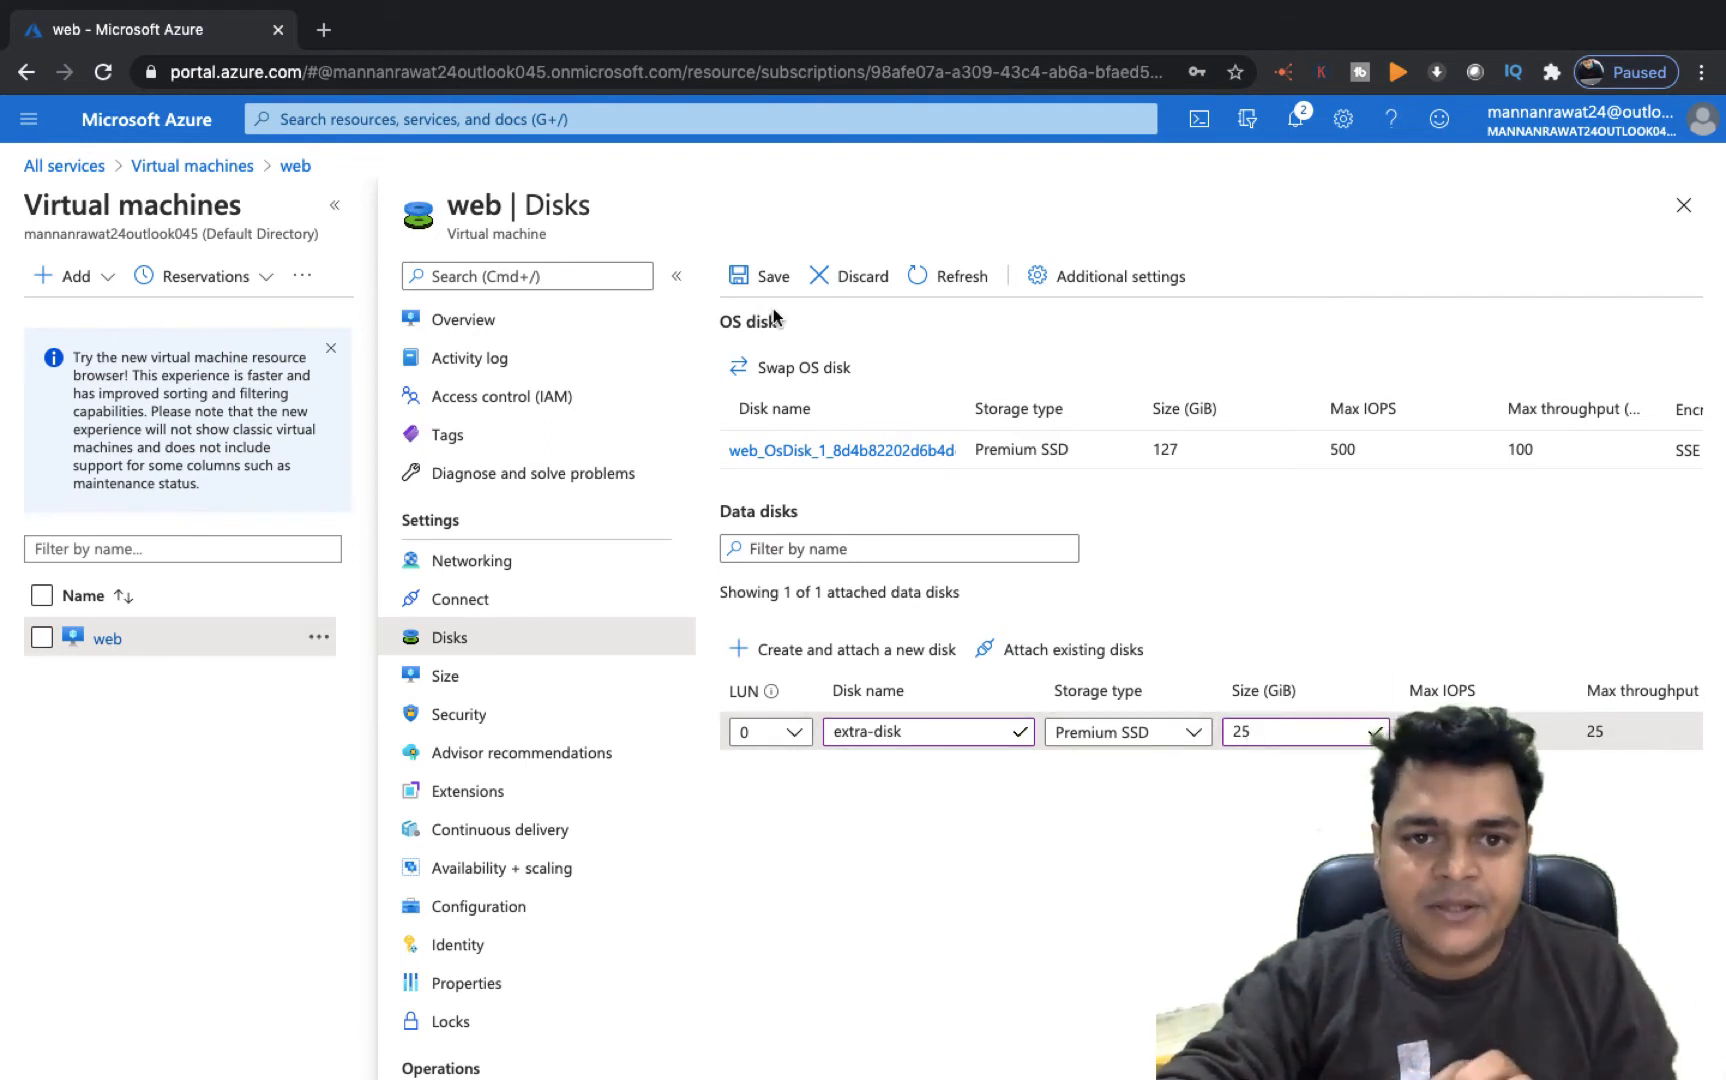
left_click(754, 272)
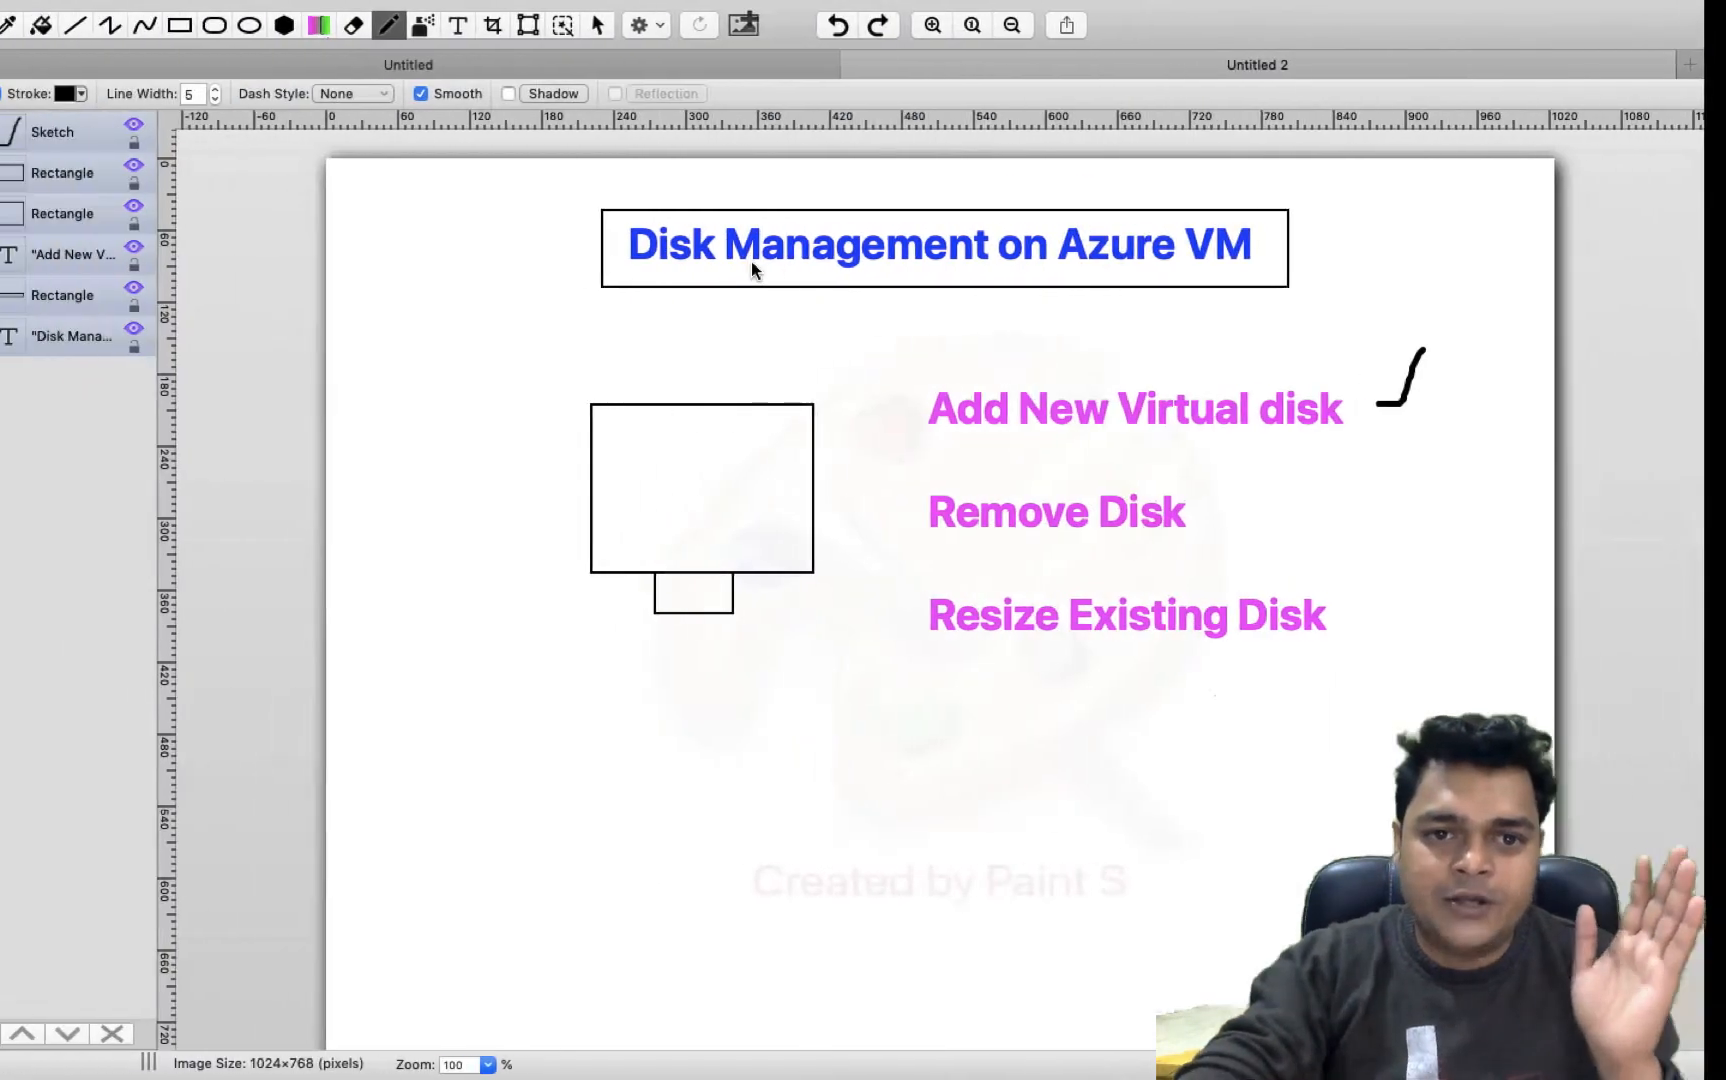
key("ctrl+Left")
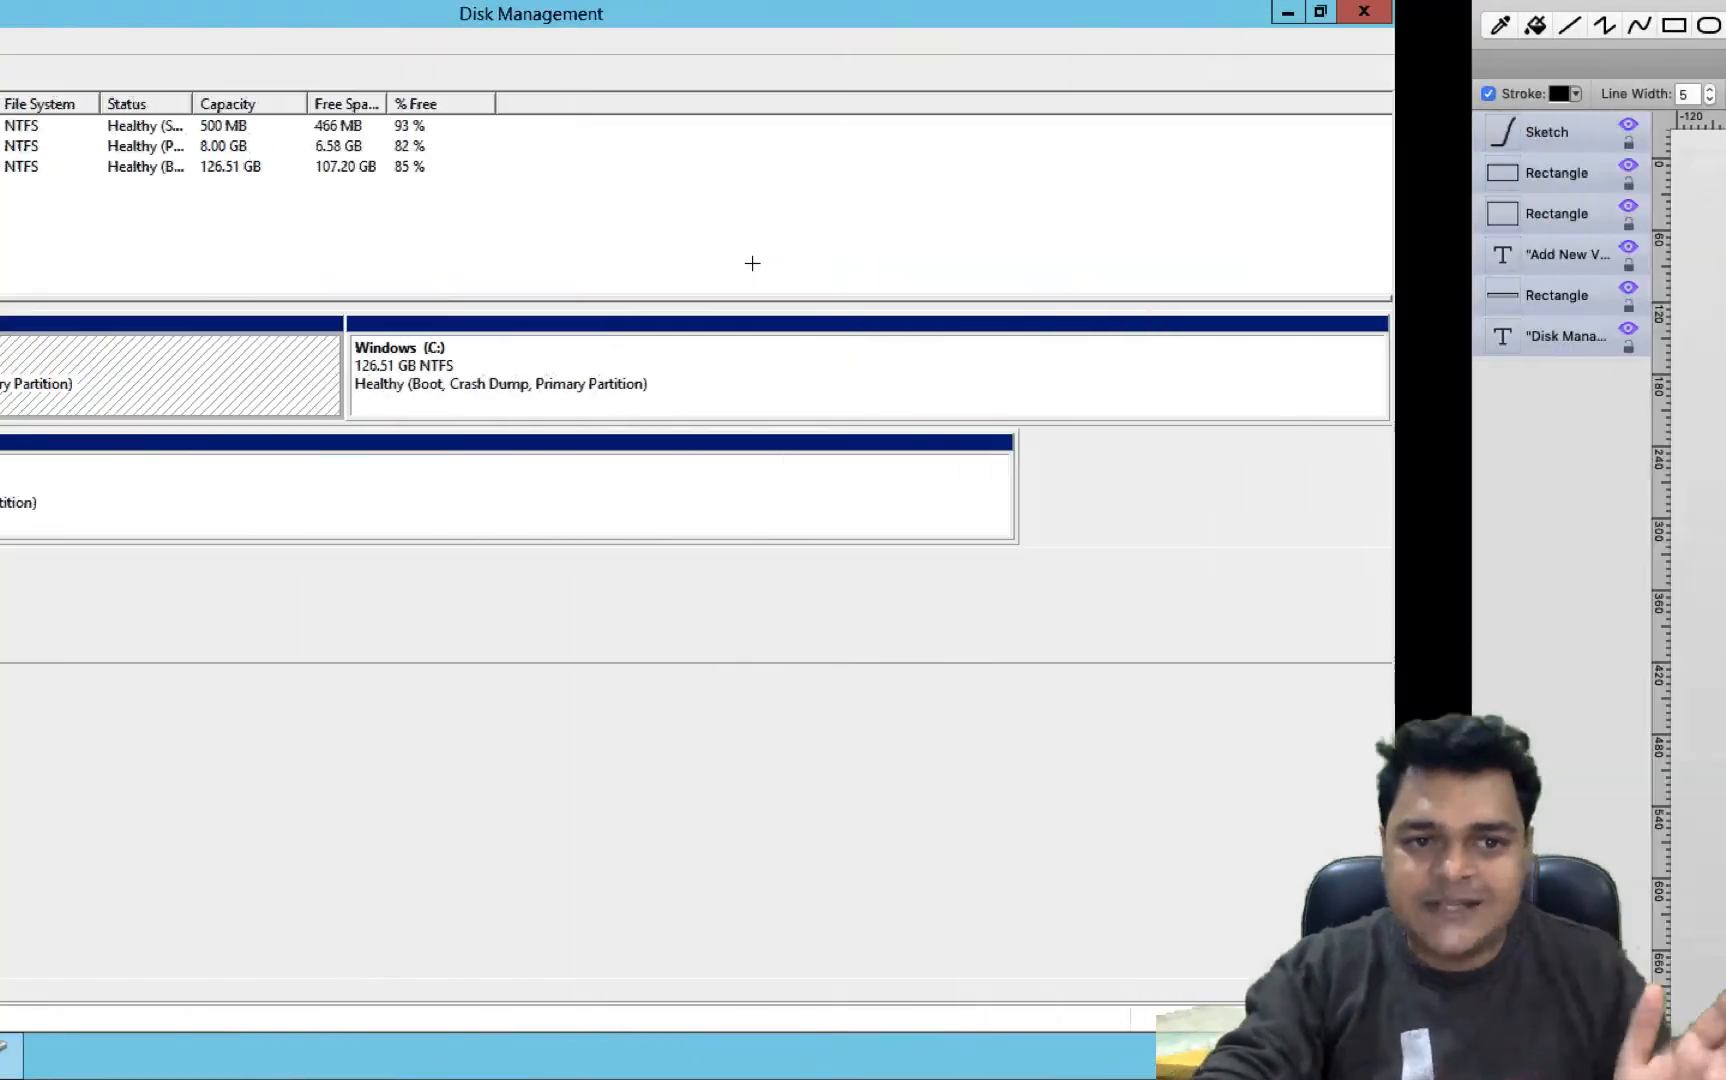
key("ctrl+Right")
key("ctrl+Right")
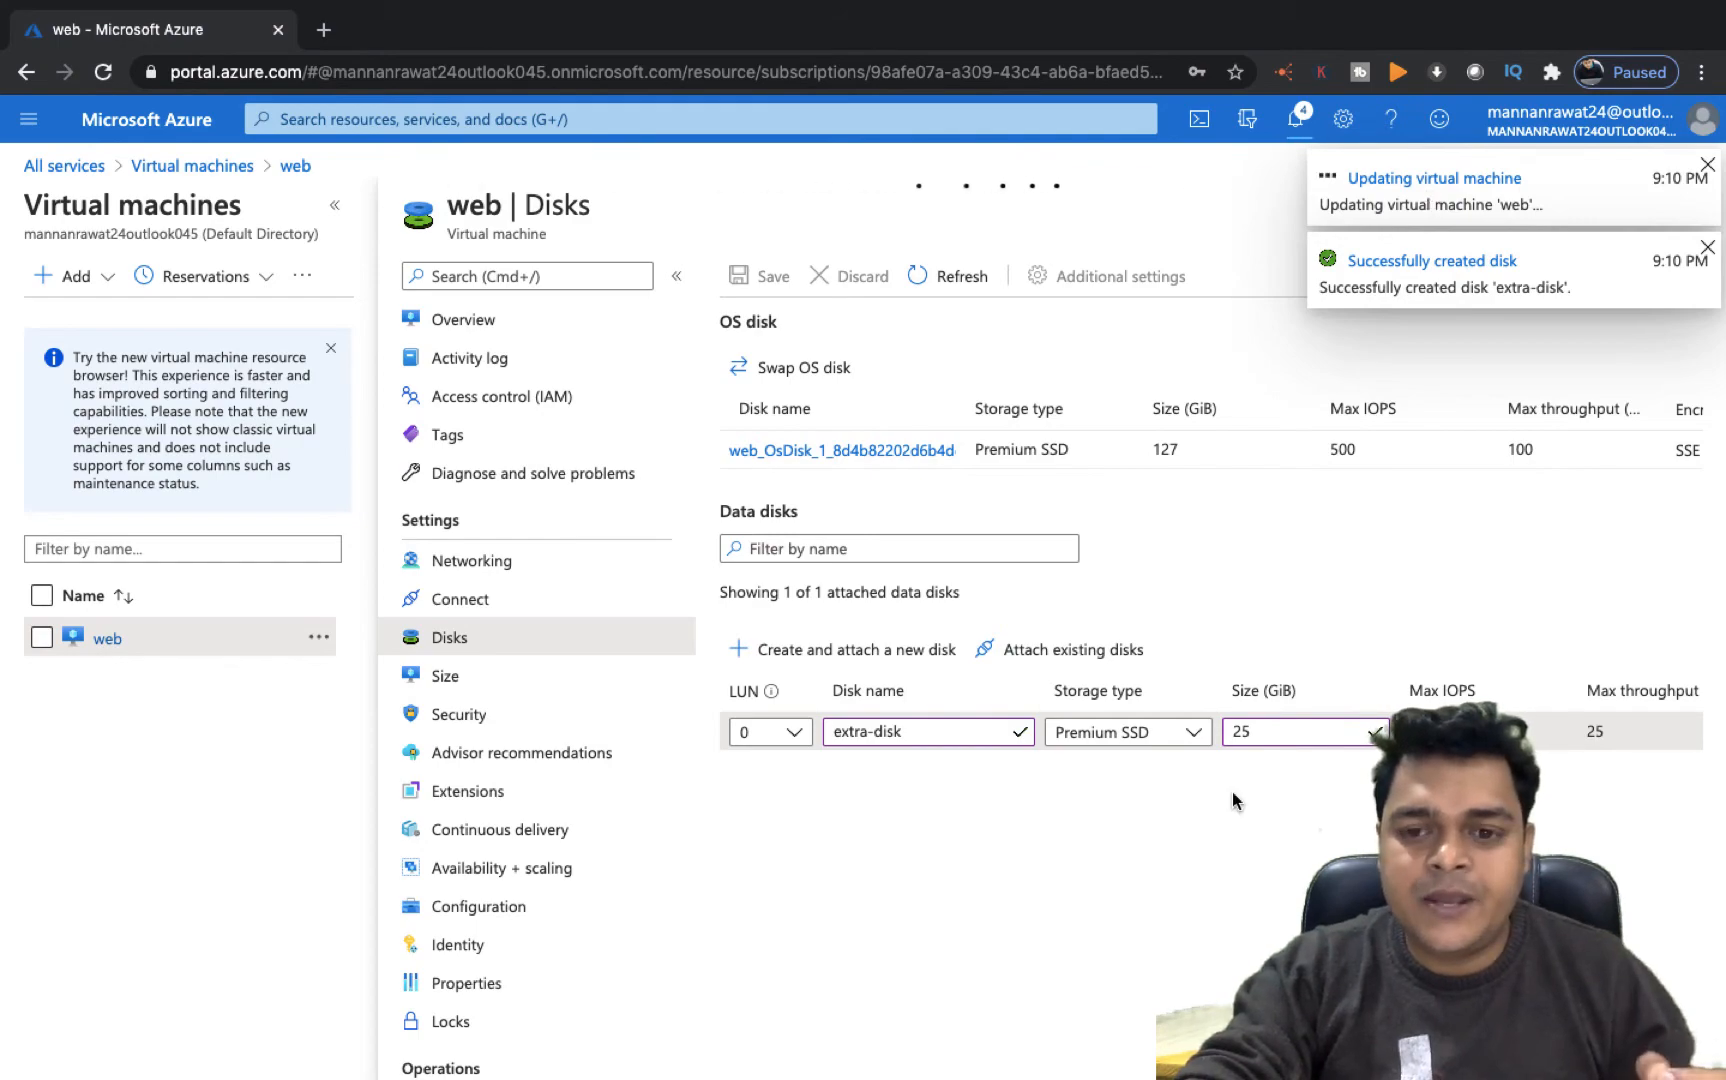
key("ctrl+Left")
key("ctrl+Right")
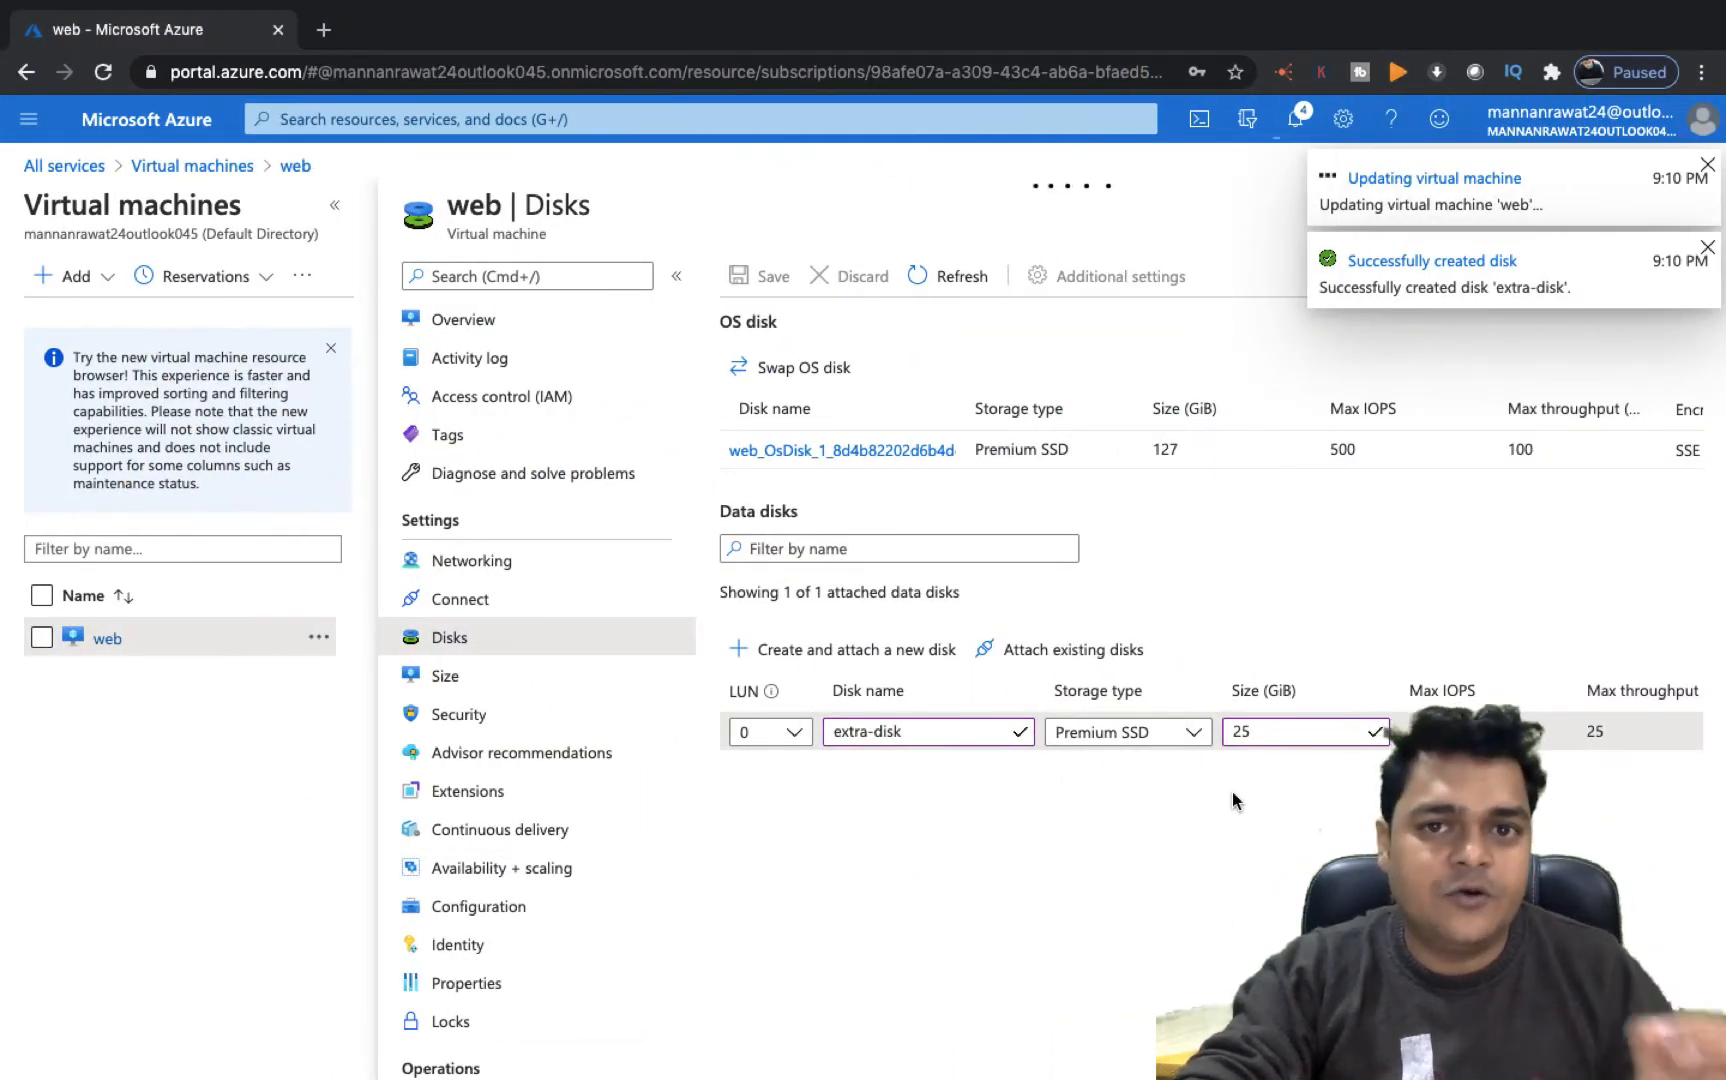
Initialize the new Disk 2 with the MBR partition style in Disk Management
key("ctrl+Left")
key("ctrl+Left")
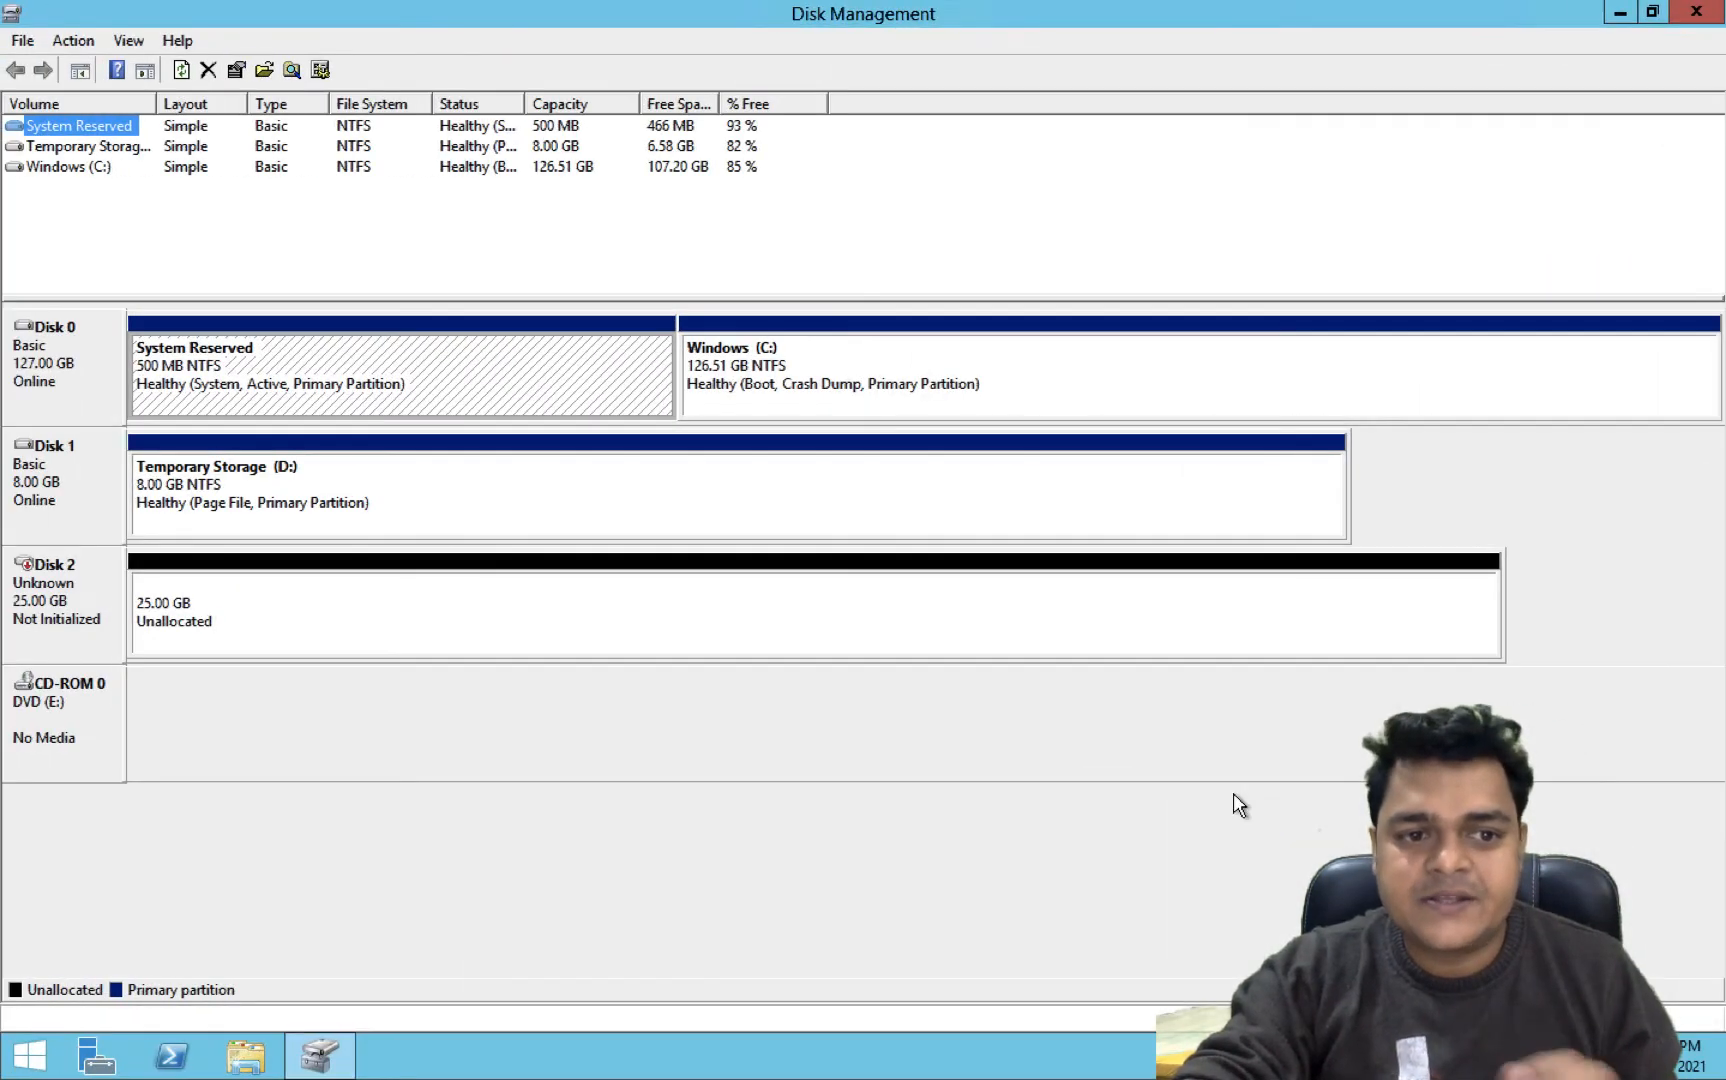
right_click(45, 609)
left_click(115, 626)
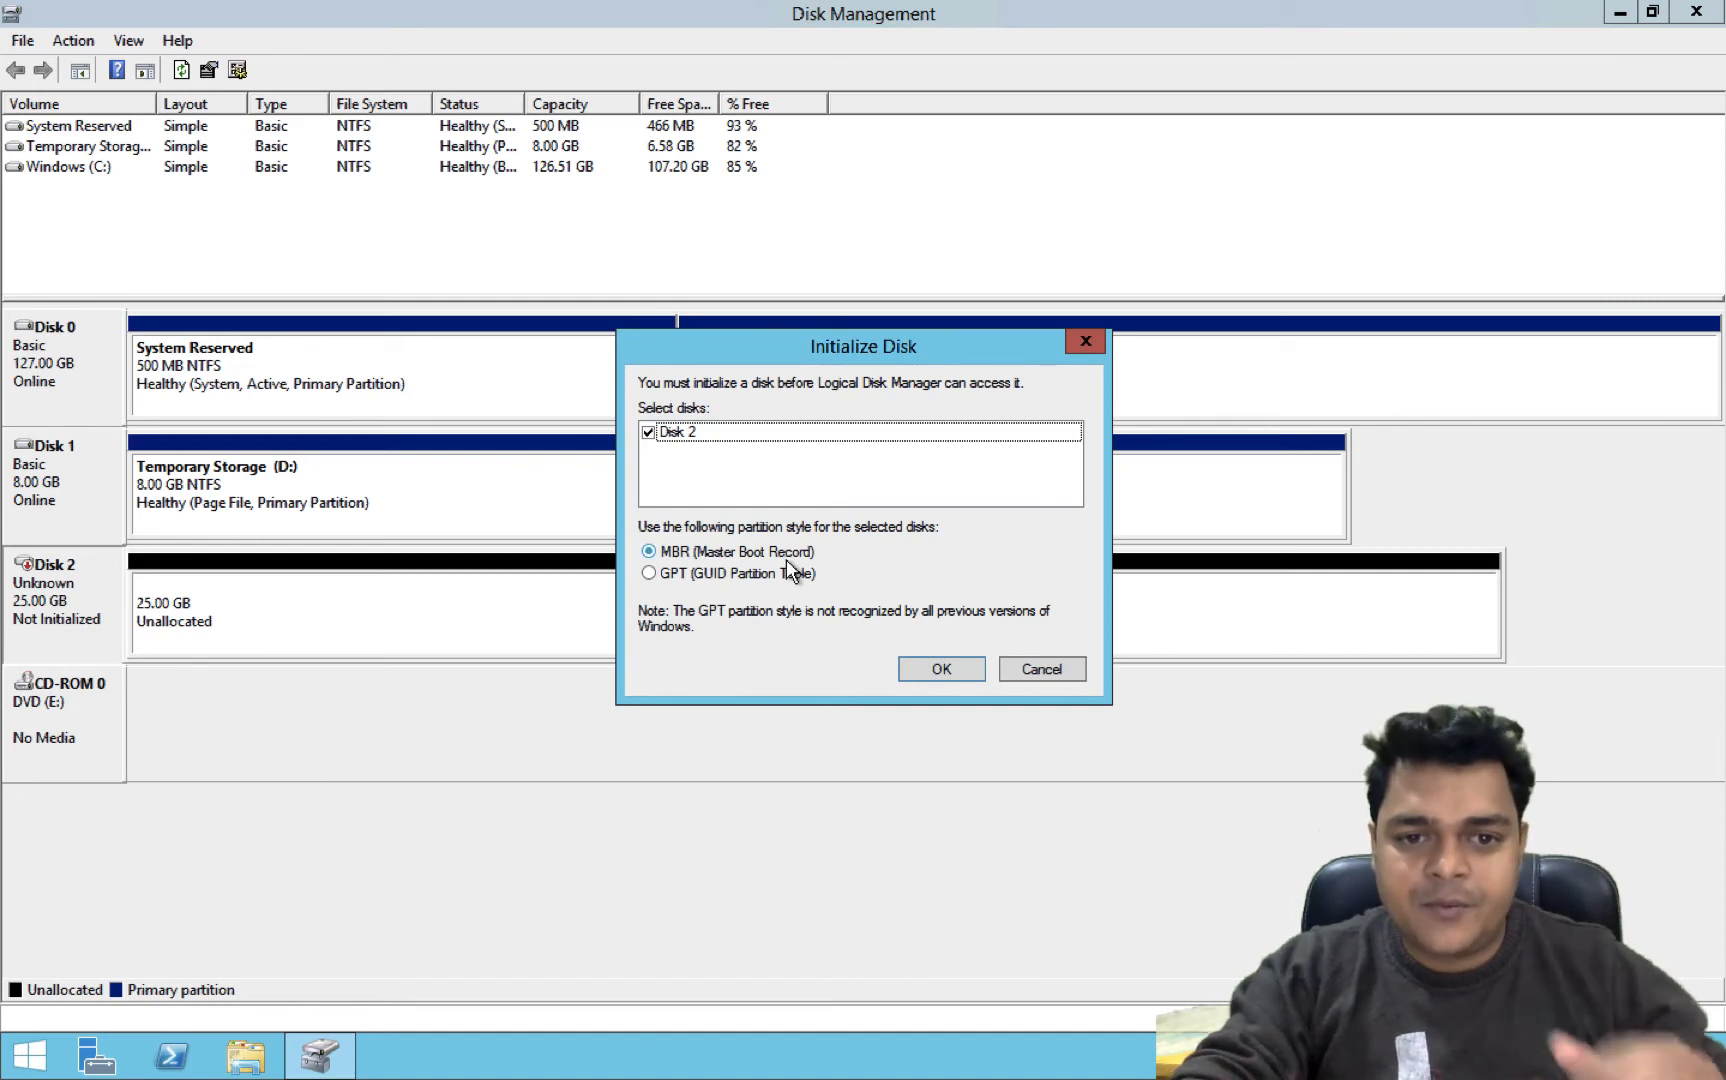
left_click(940, 669)
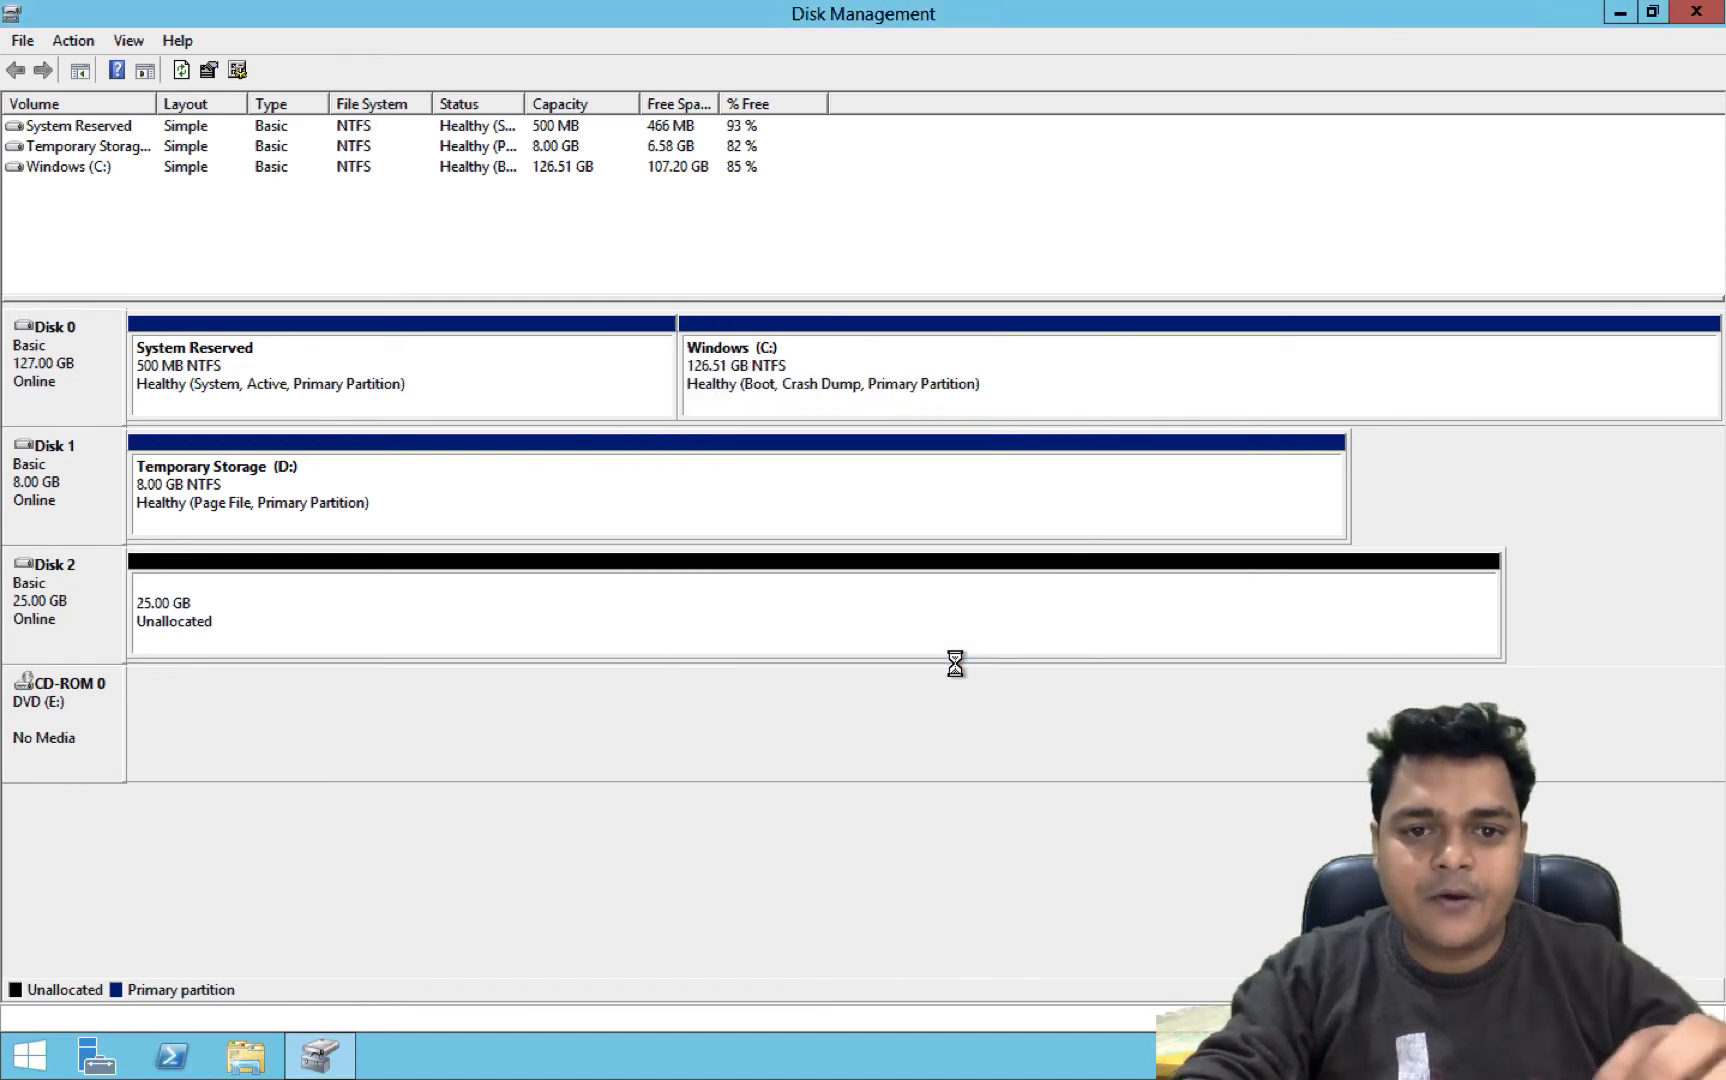
Create a simple volume on Disk 2 using the full size, drive letter F, NTFS quick format and label Extra-disk
right_click(413, 586)
left_click(500, 603)
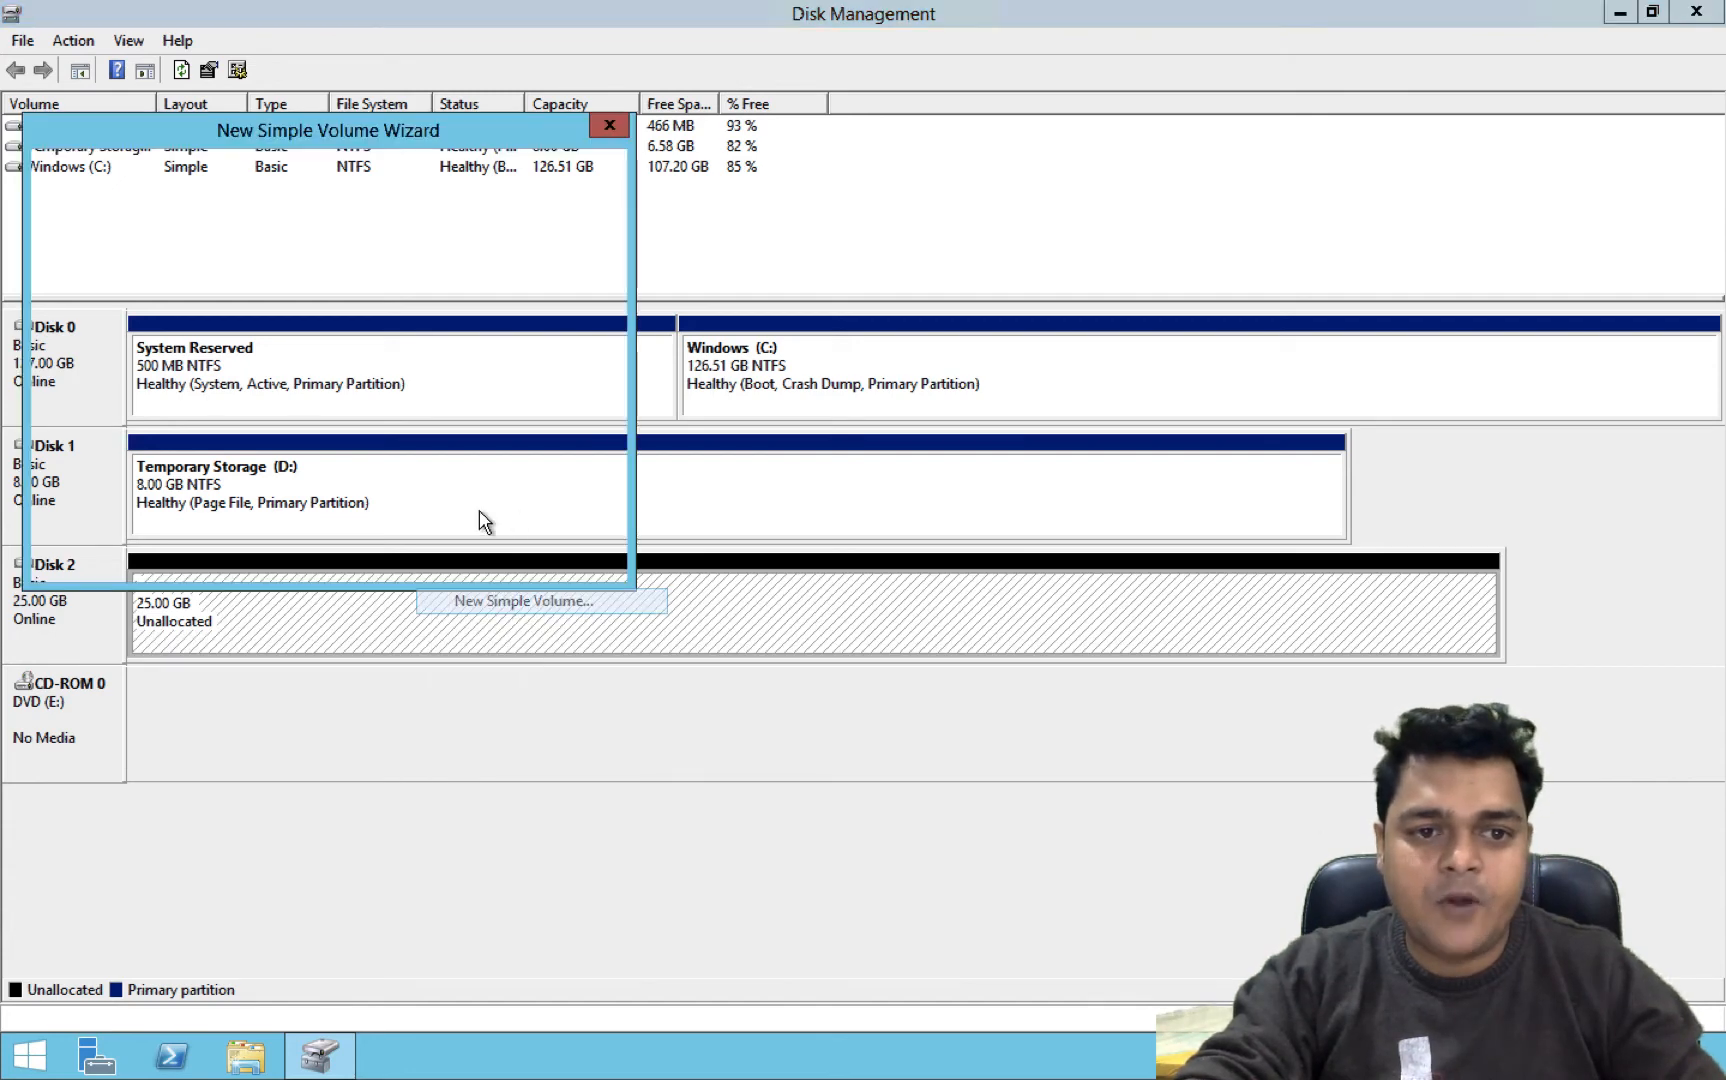
left_click(467, 556)
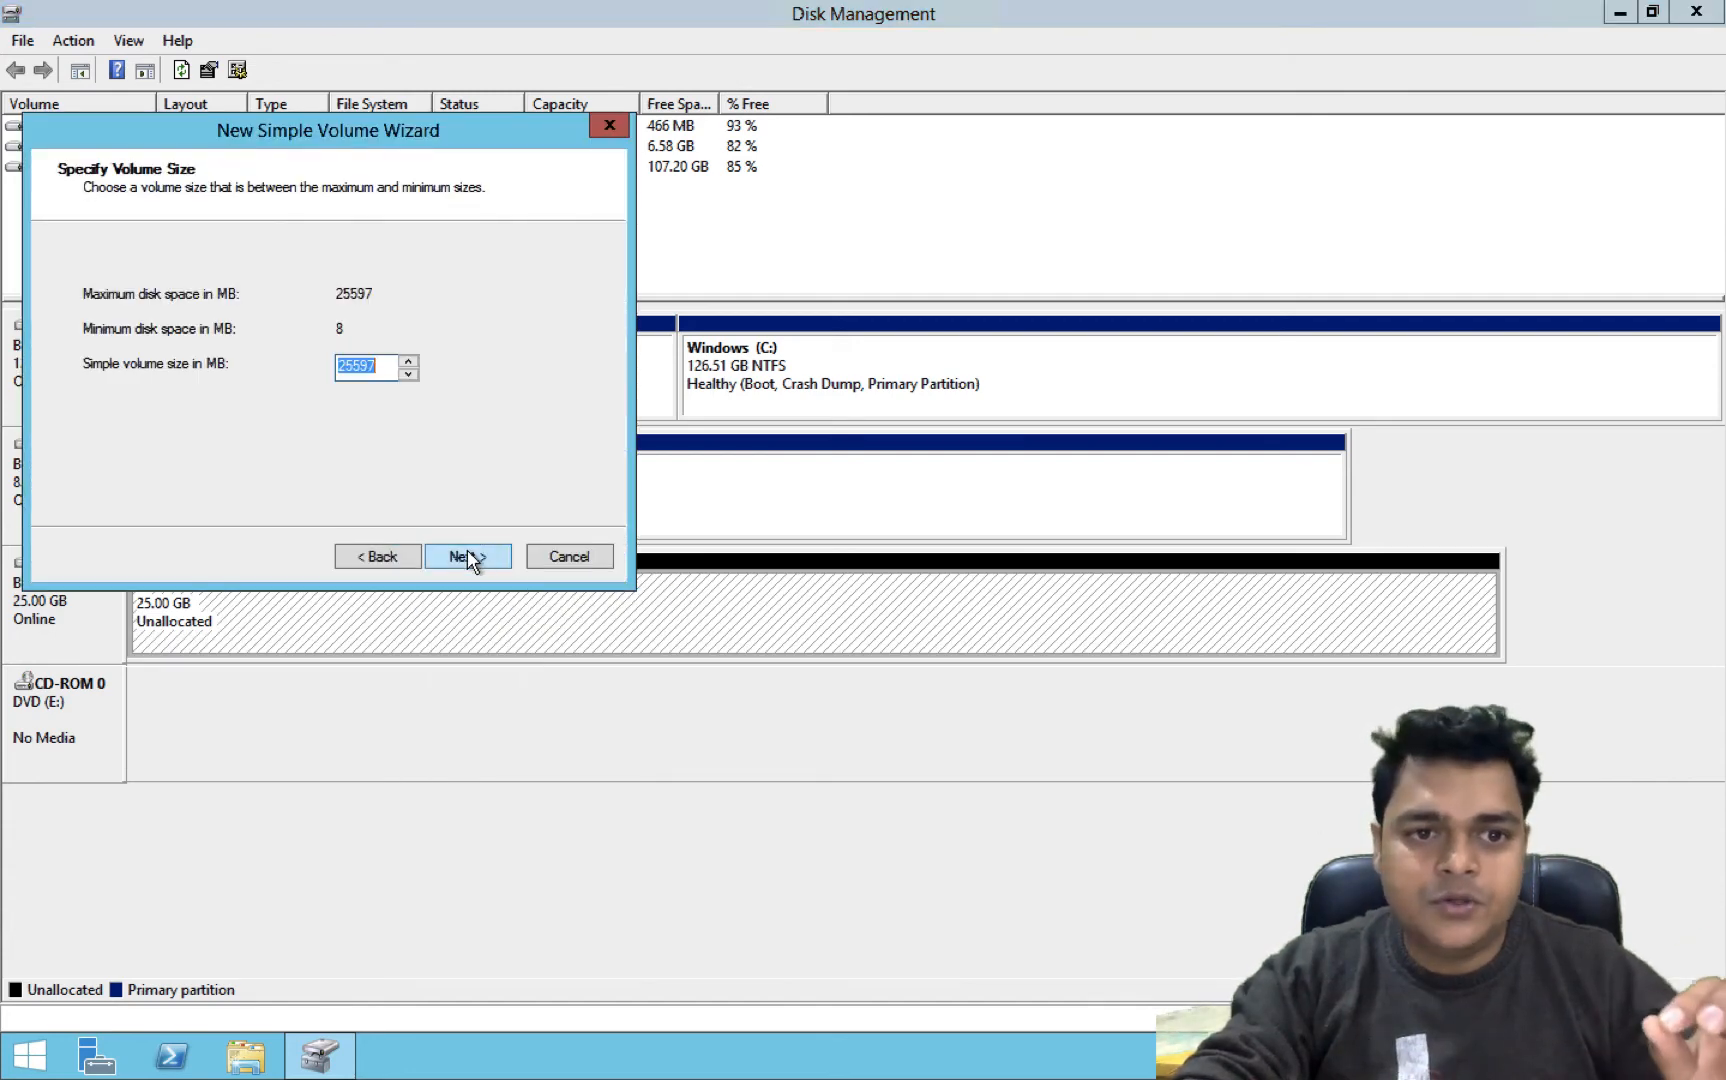
left_click(467, 553)
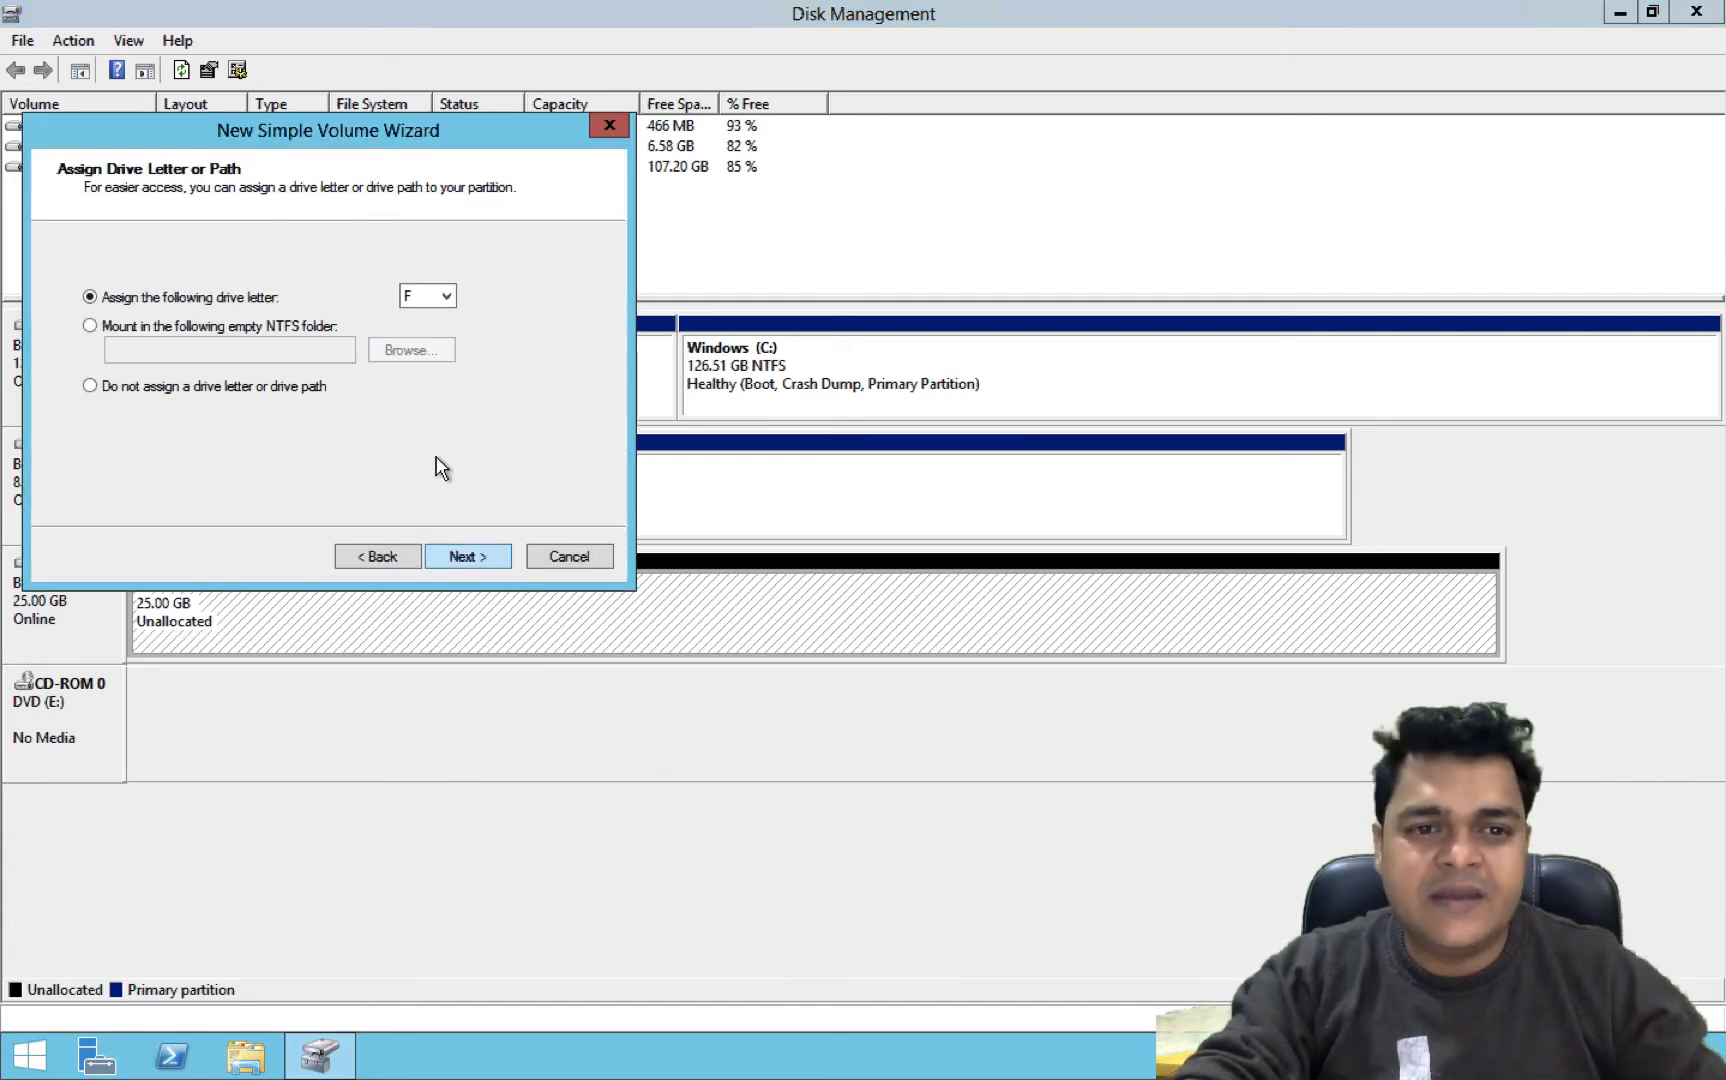
left_click(487, 556)
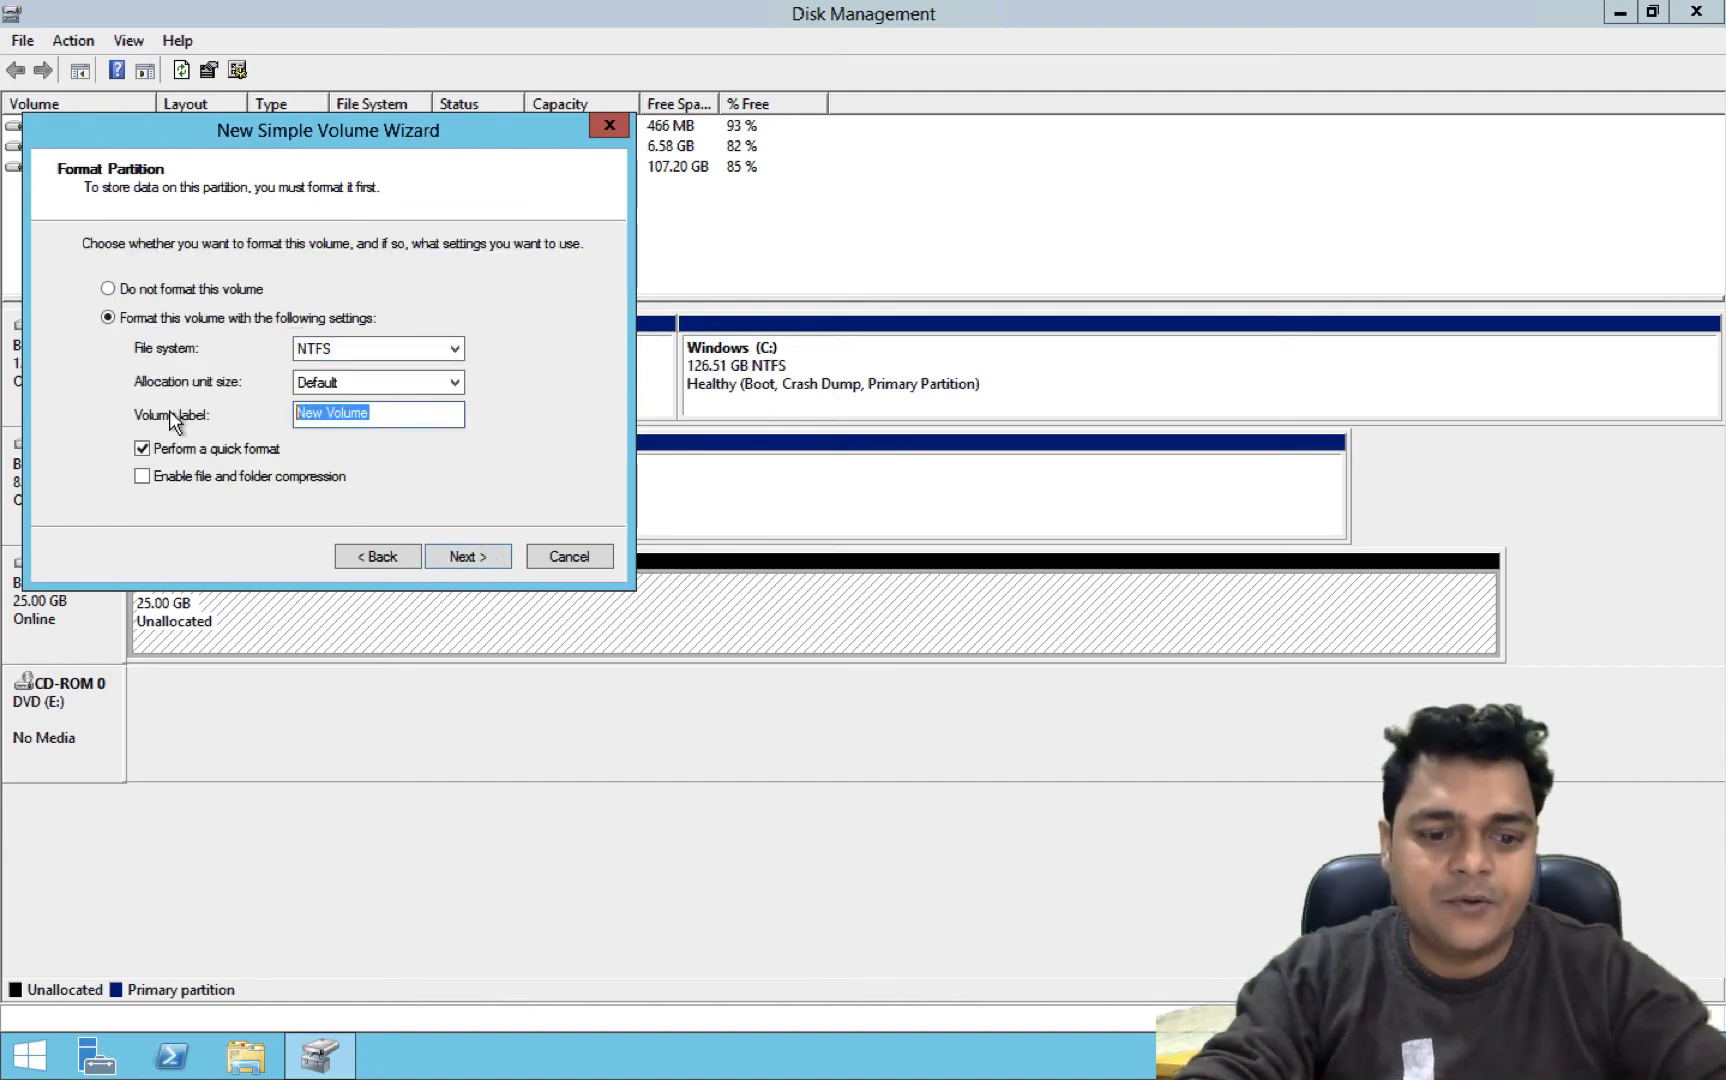
type("Extr")
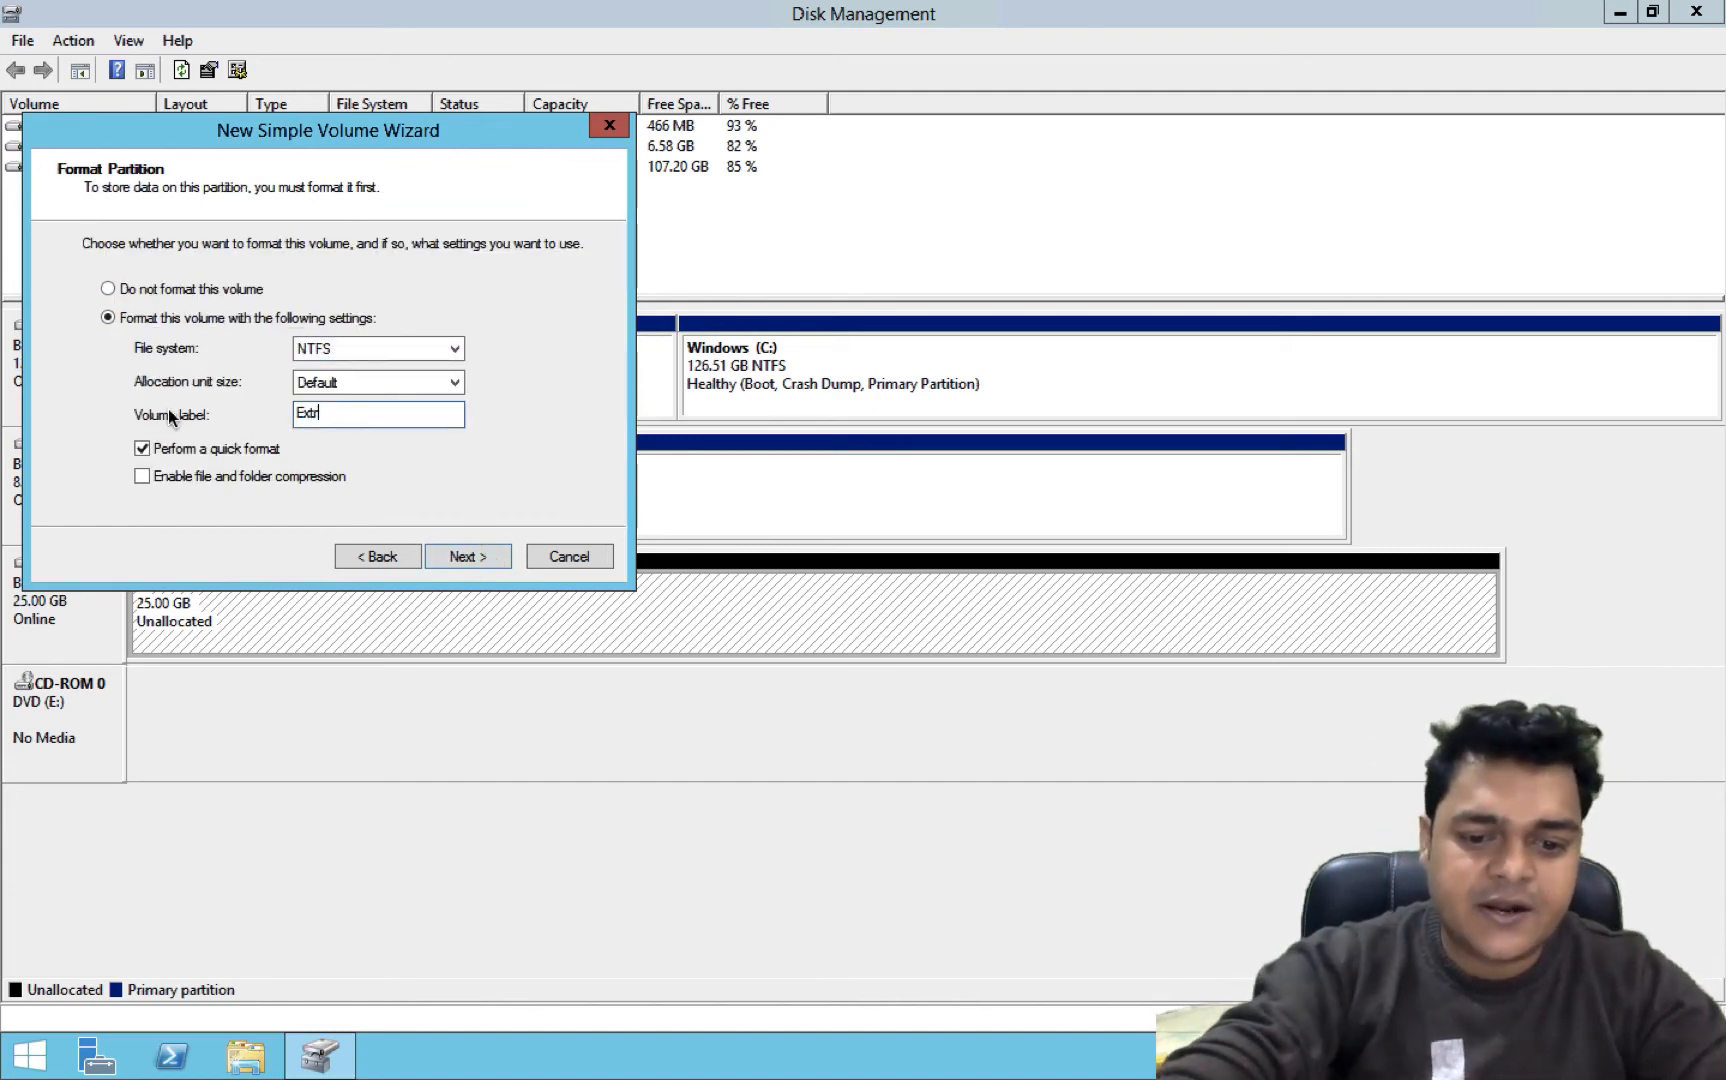
type("a-disk")
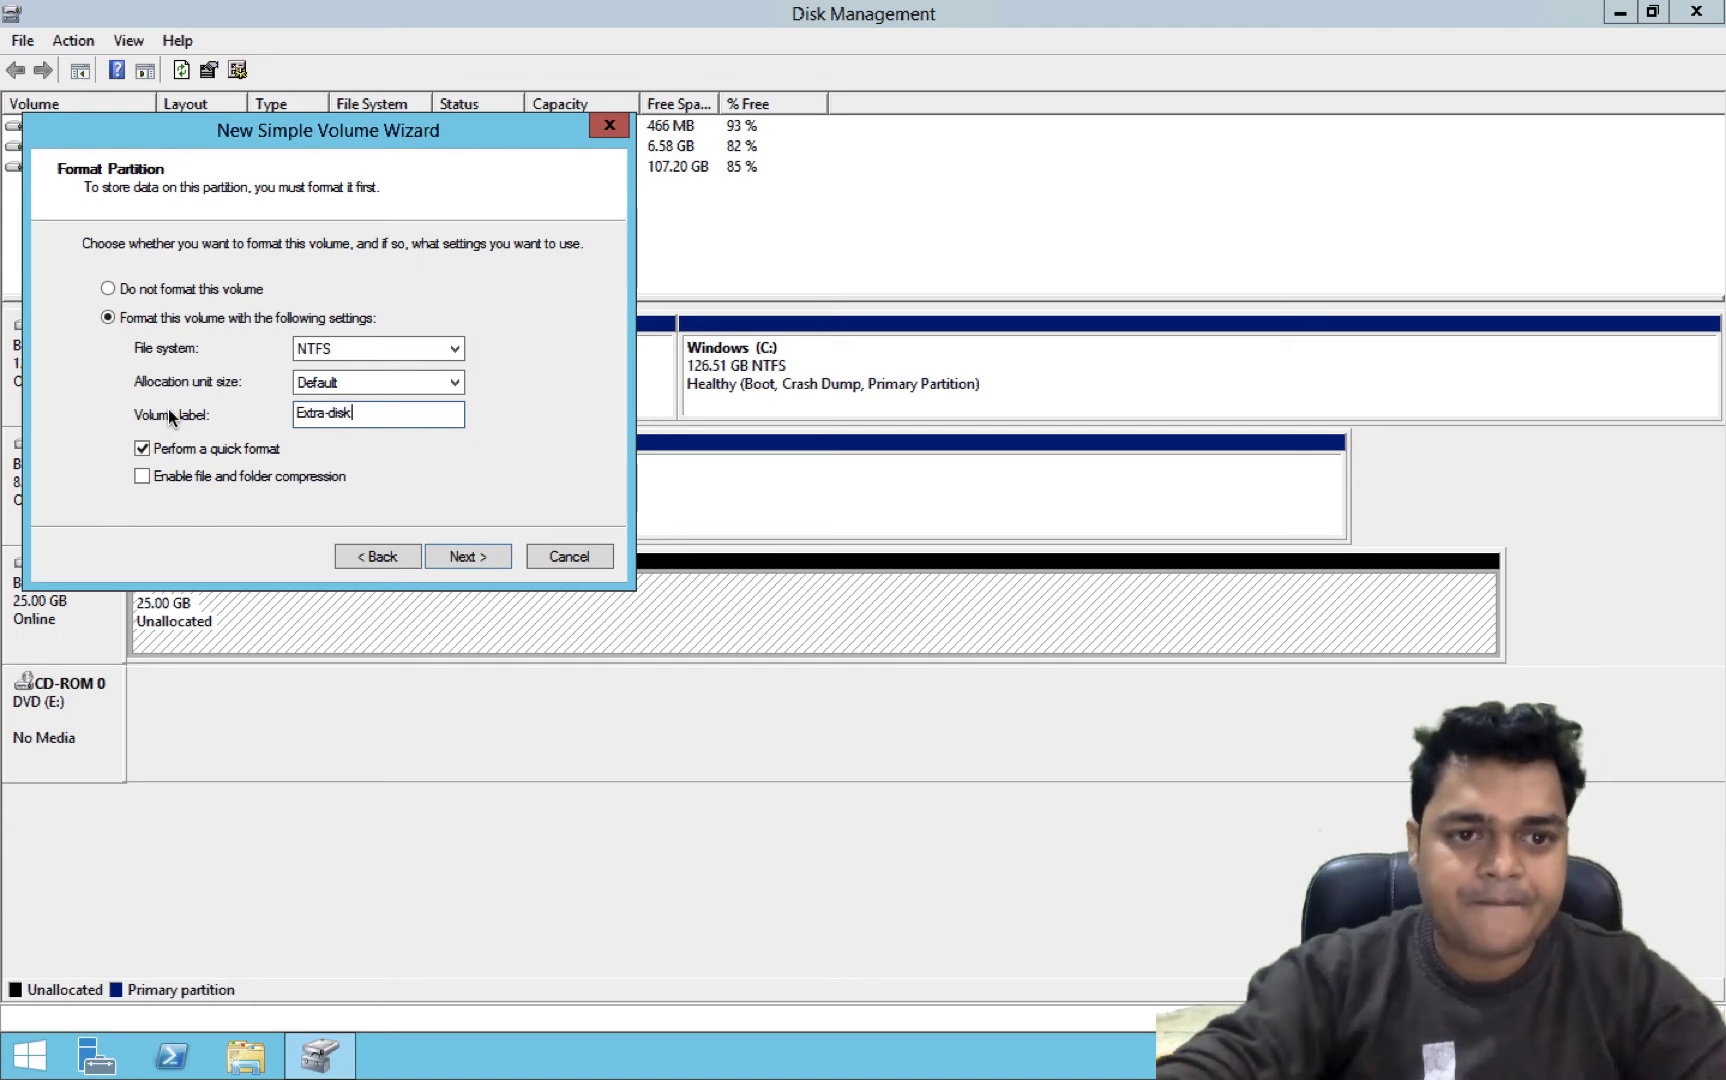
left_click(461, 556)
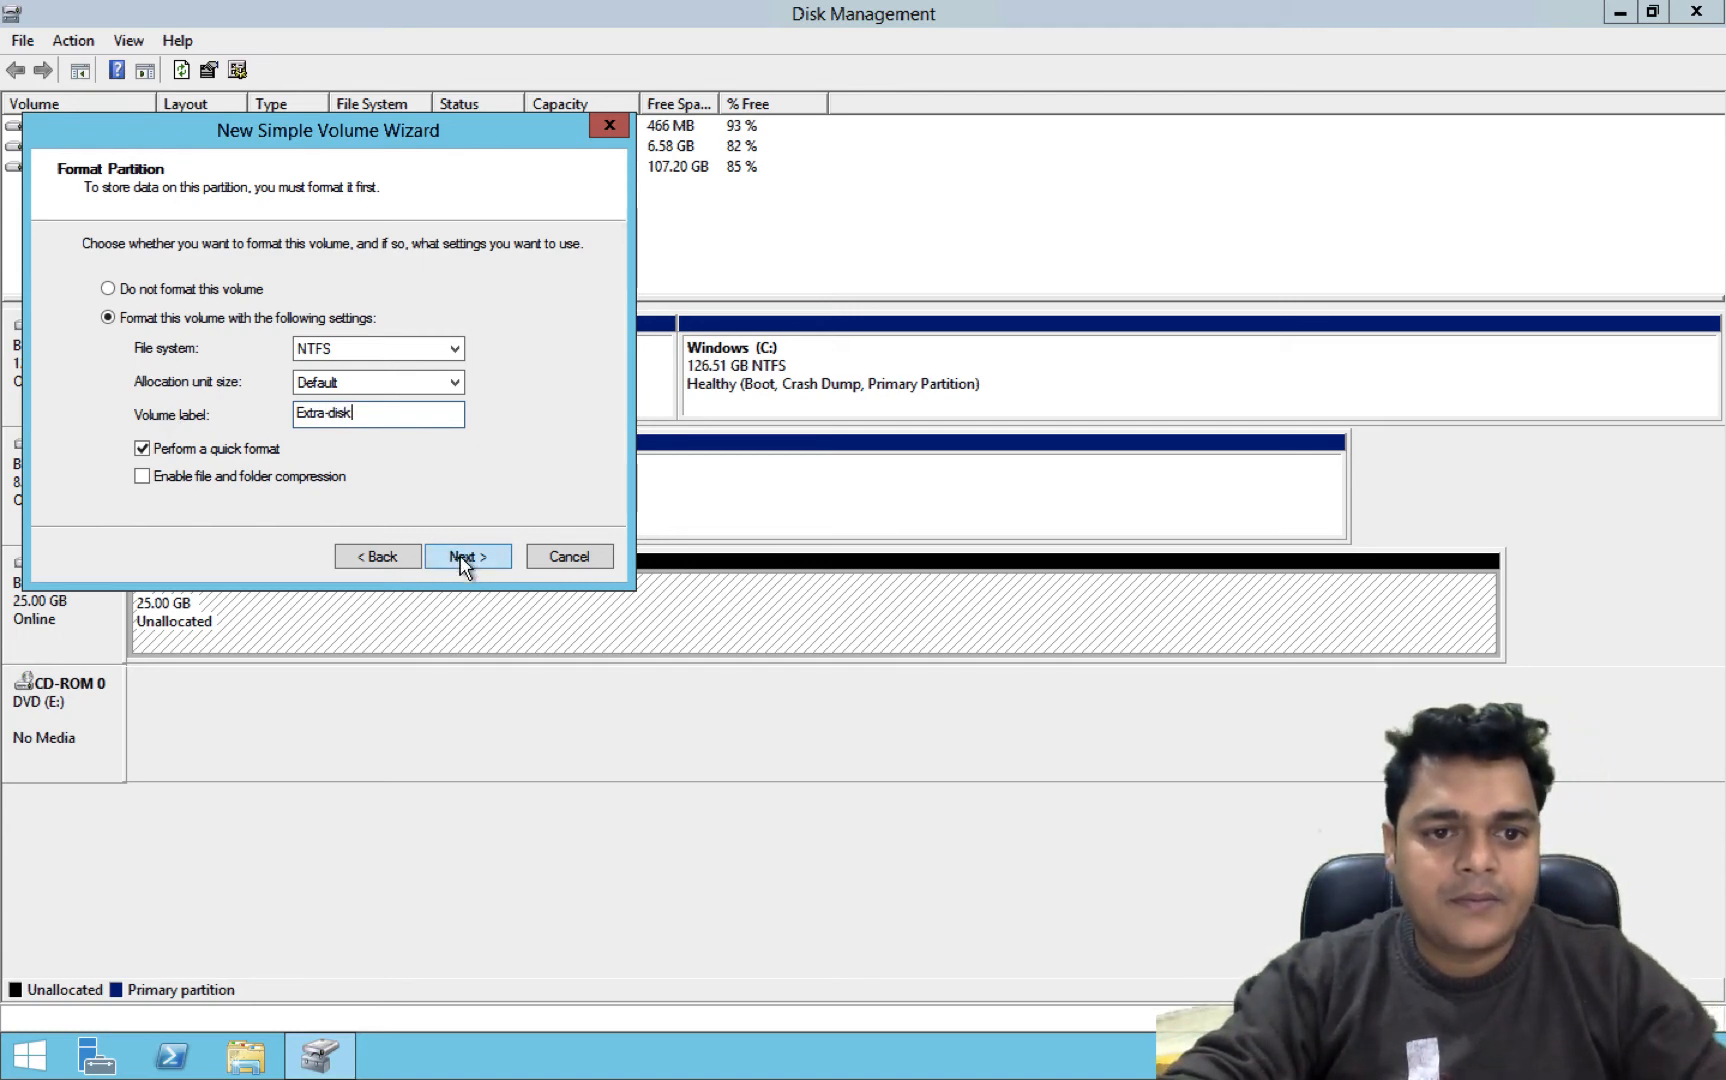
left_click(461, 556)
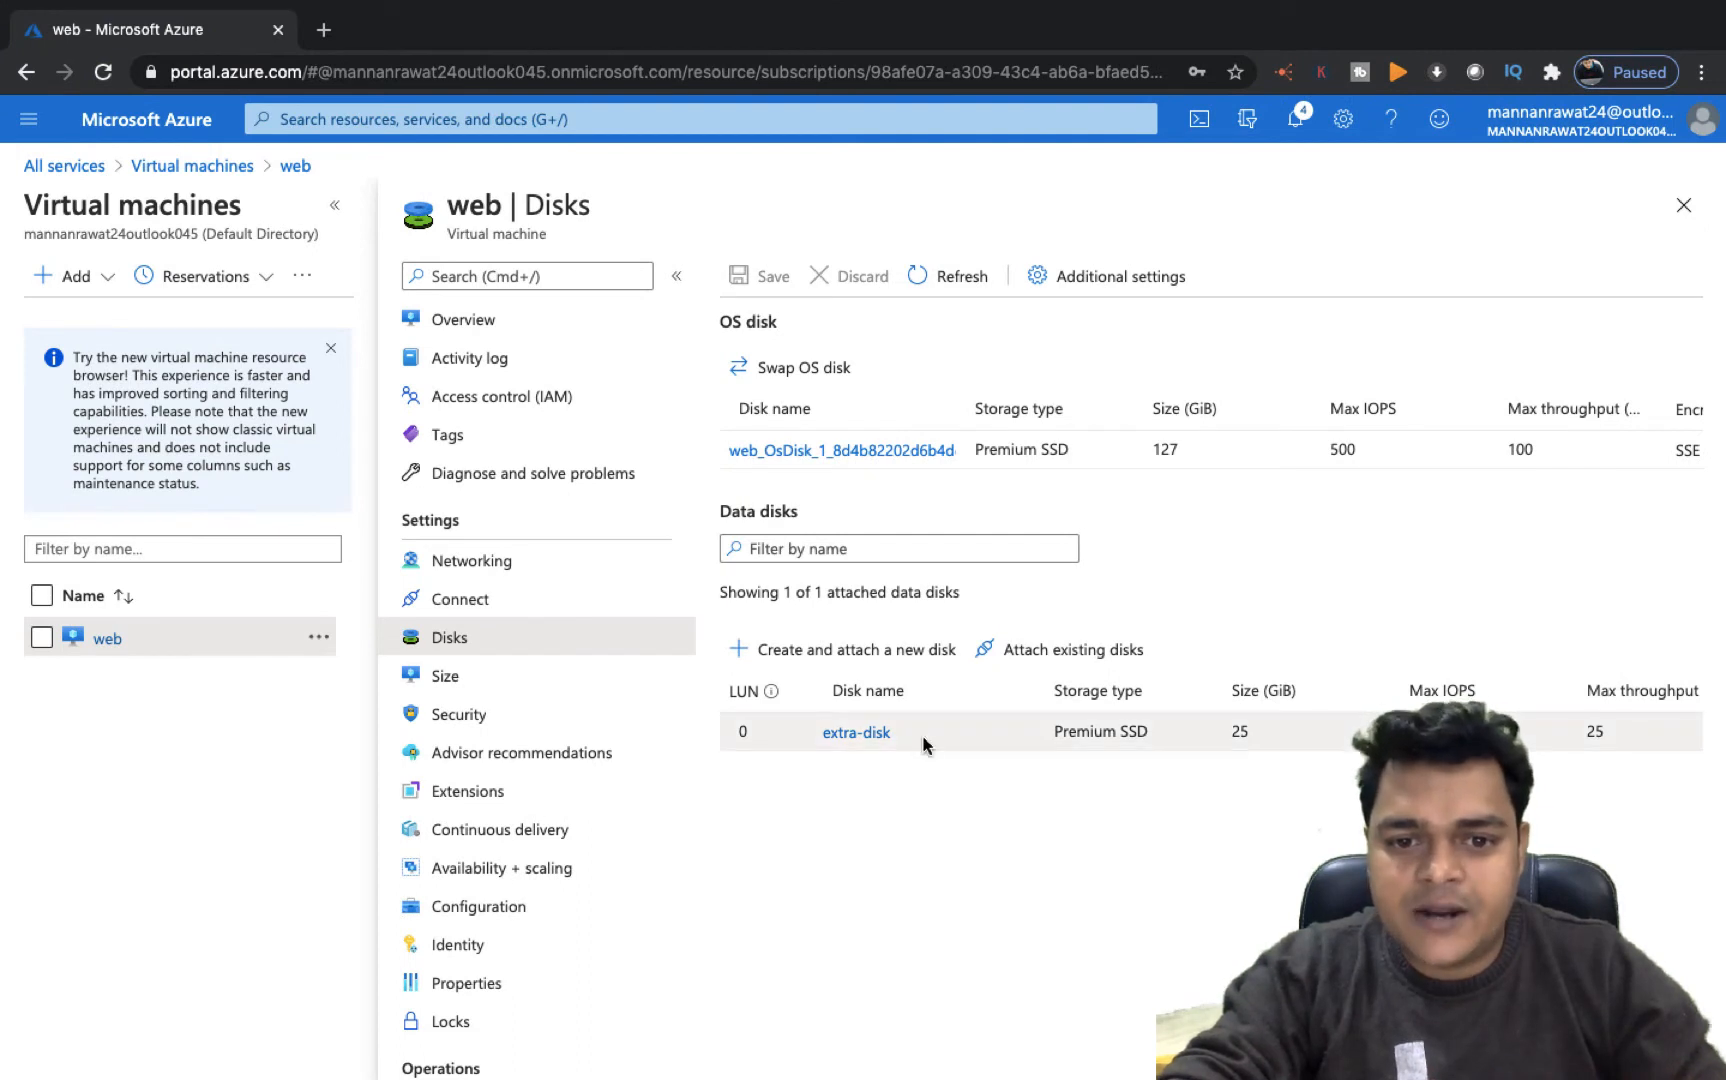
Open the extra-disk's overview, then return to the web VM's Disks page
left_click(864, 736)
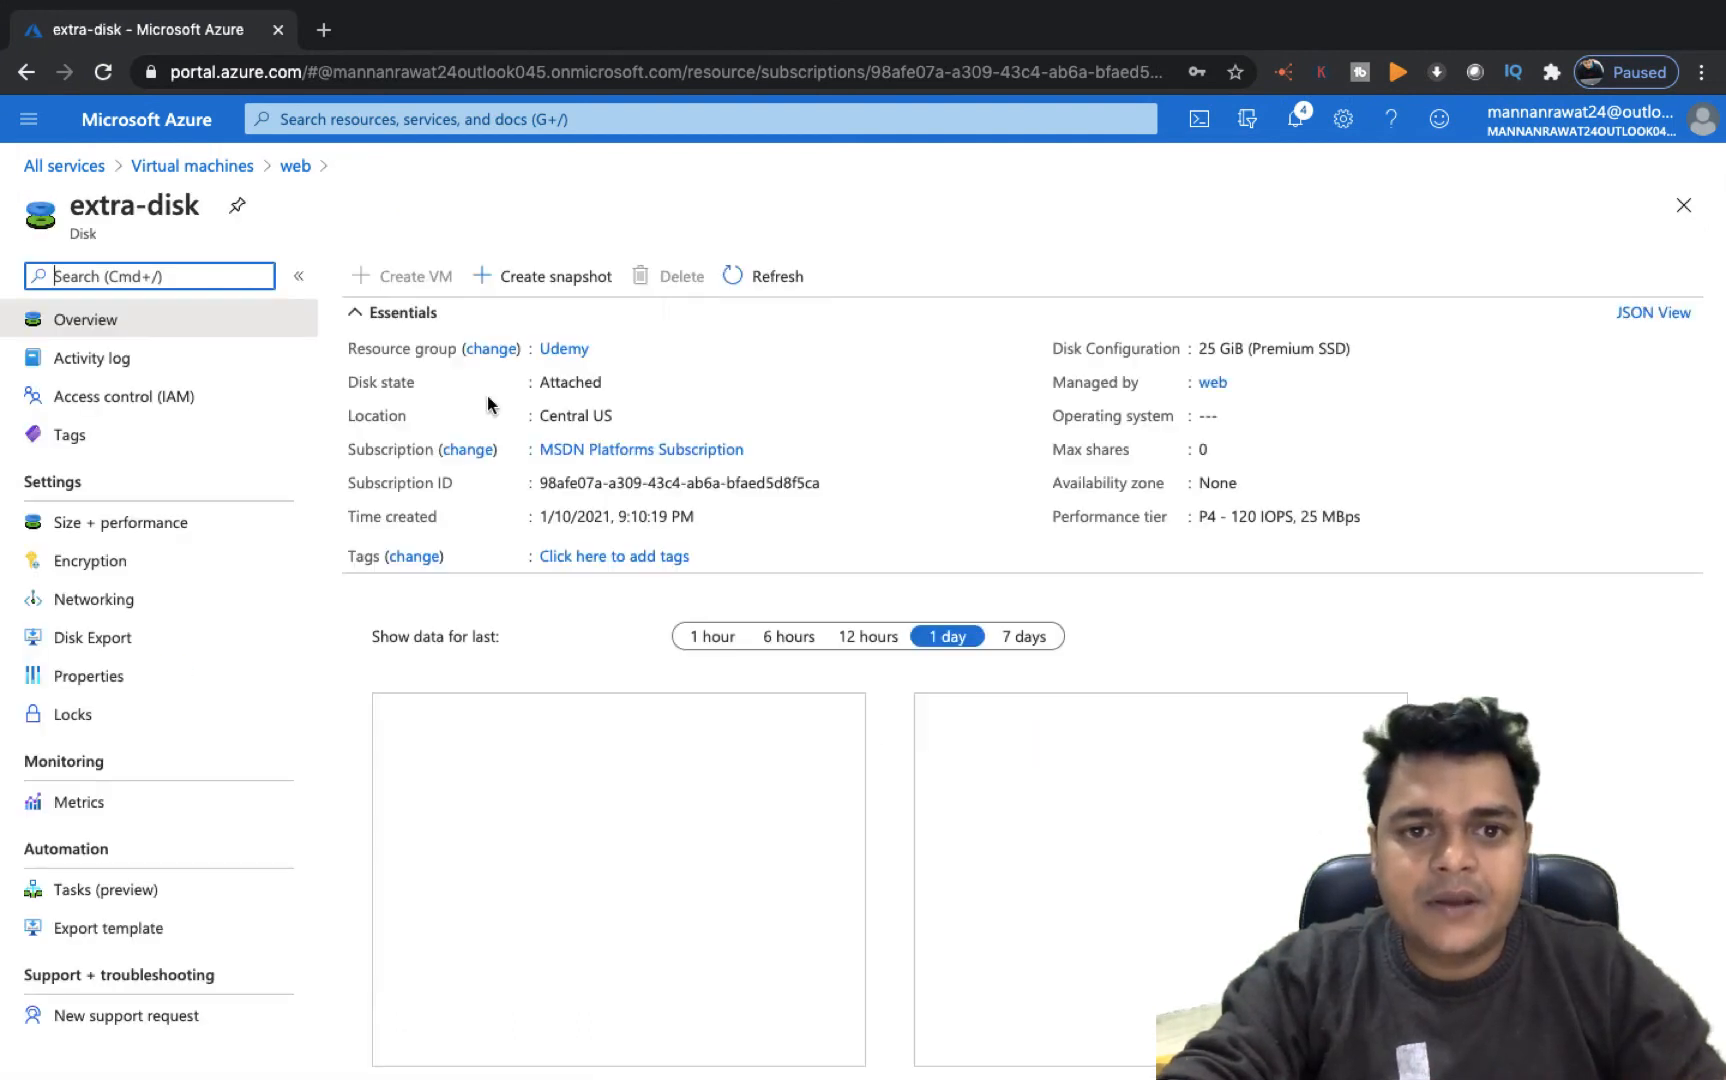
left_click(230, 168)
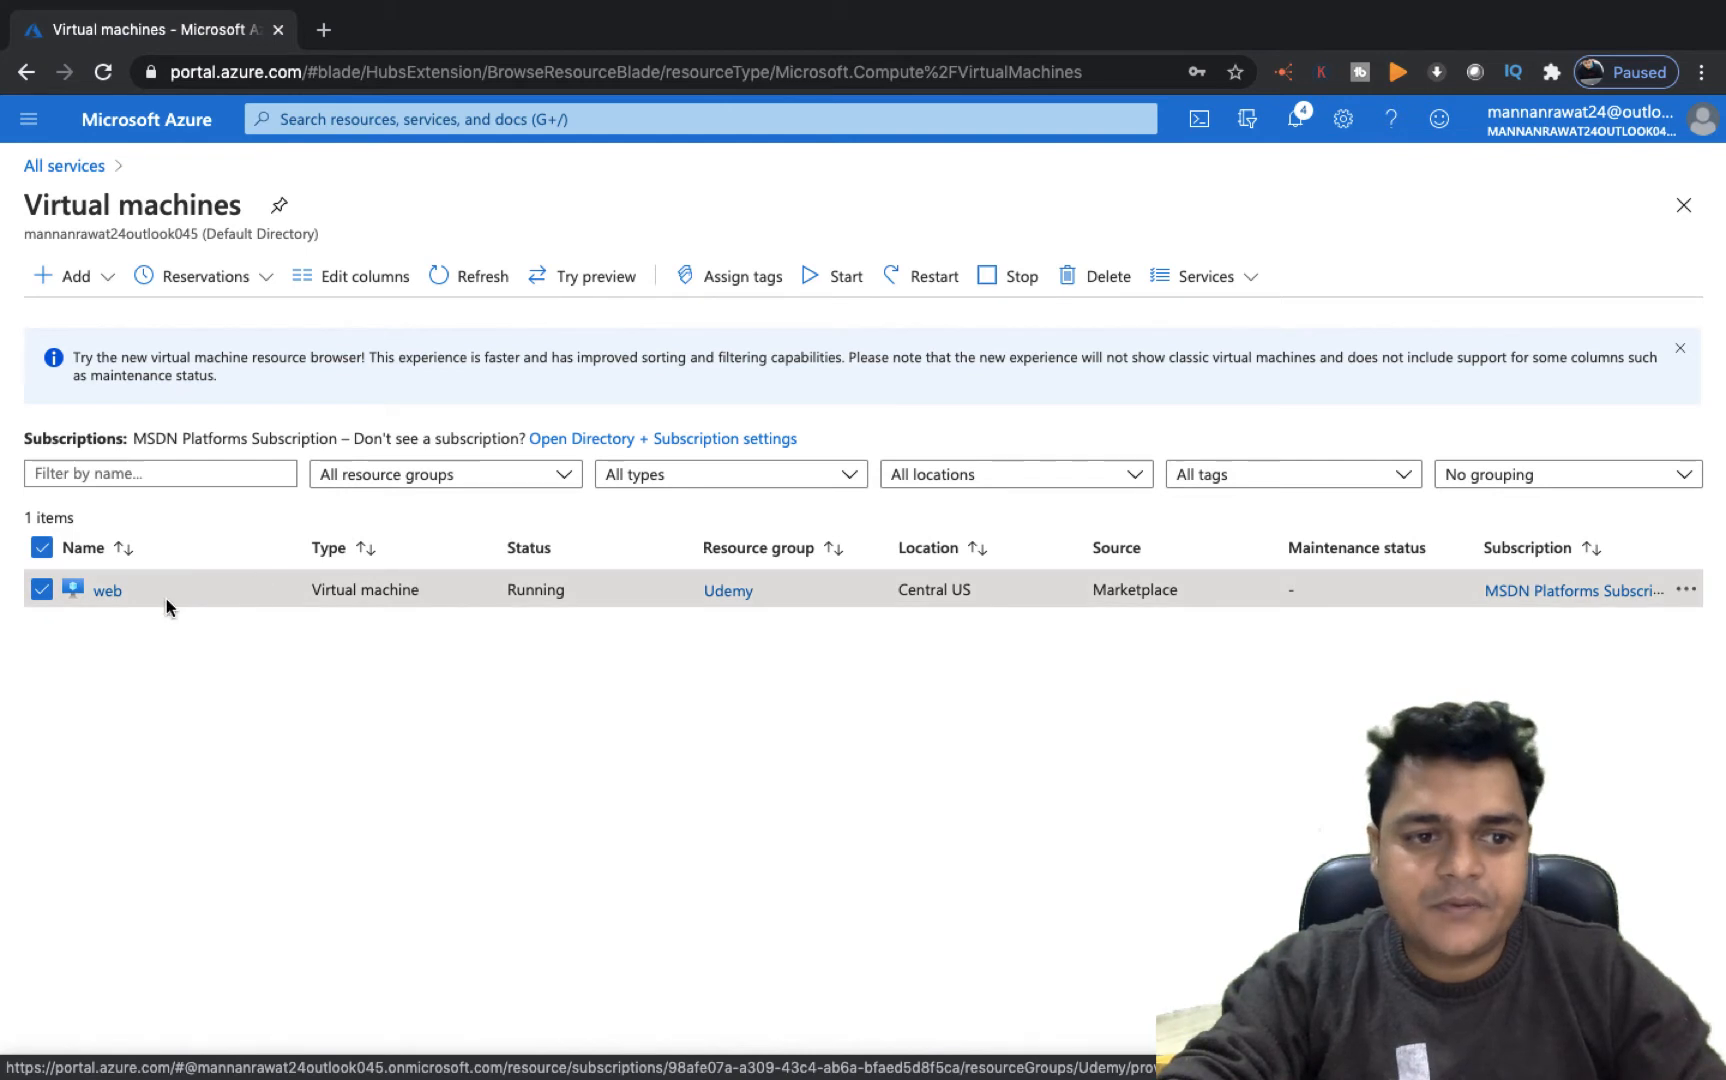
left_click(110, 590)
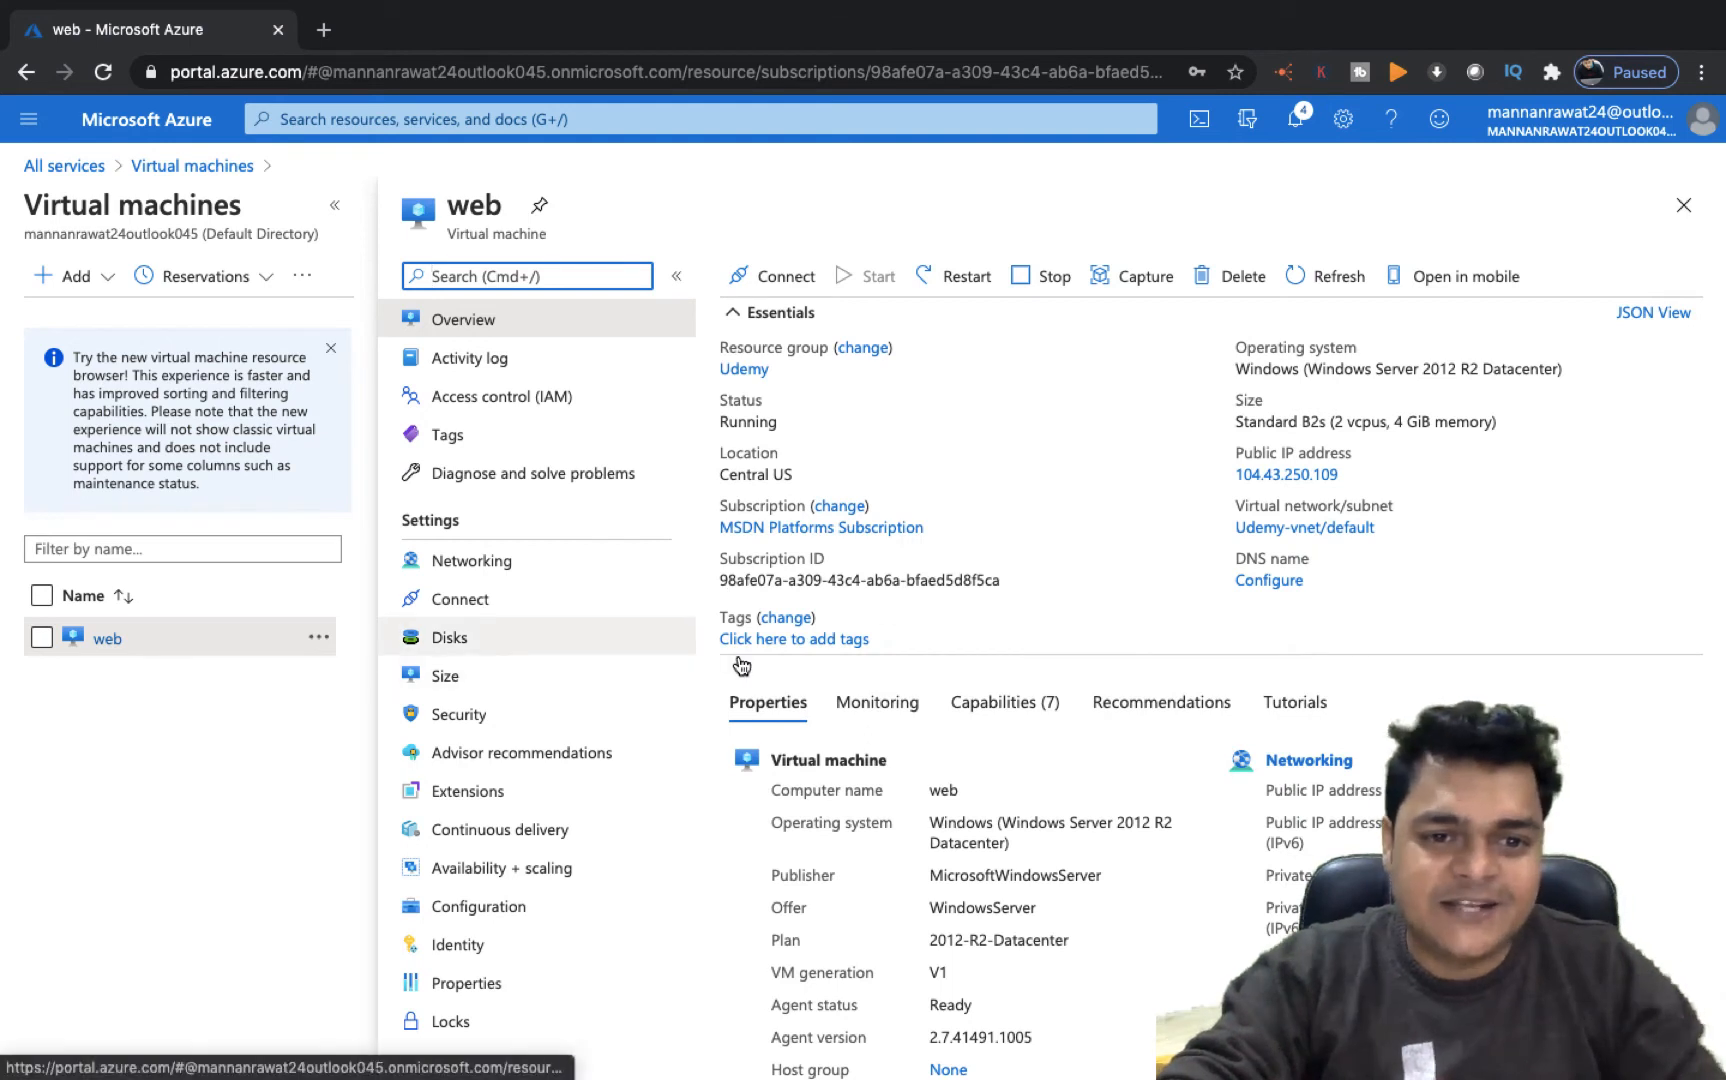
left_click(447, 640)
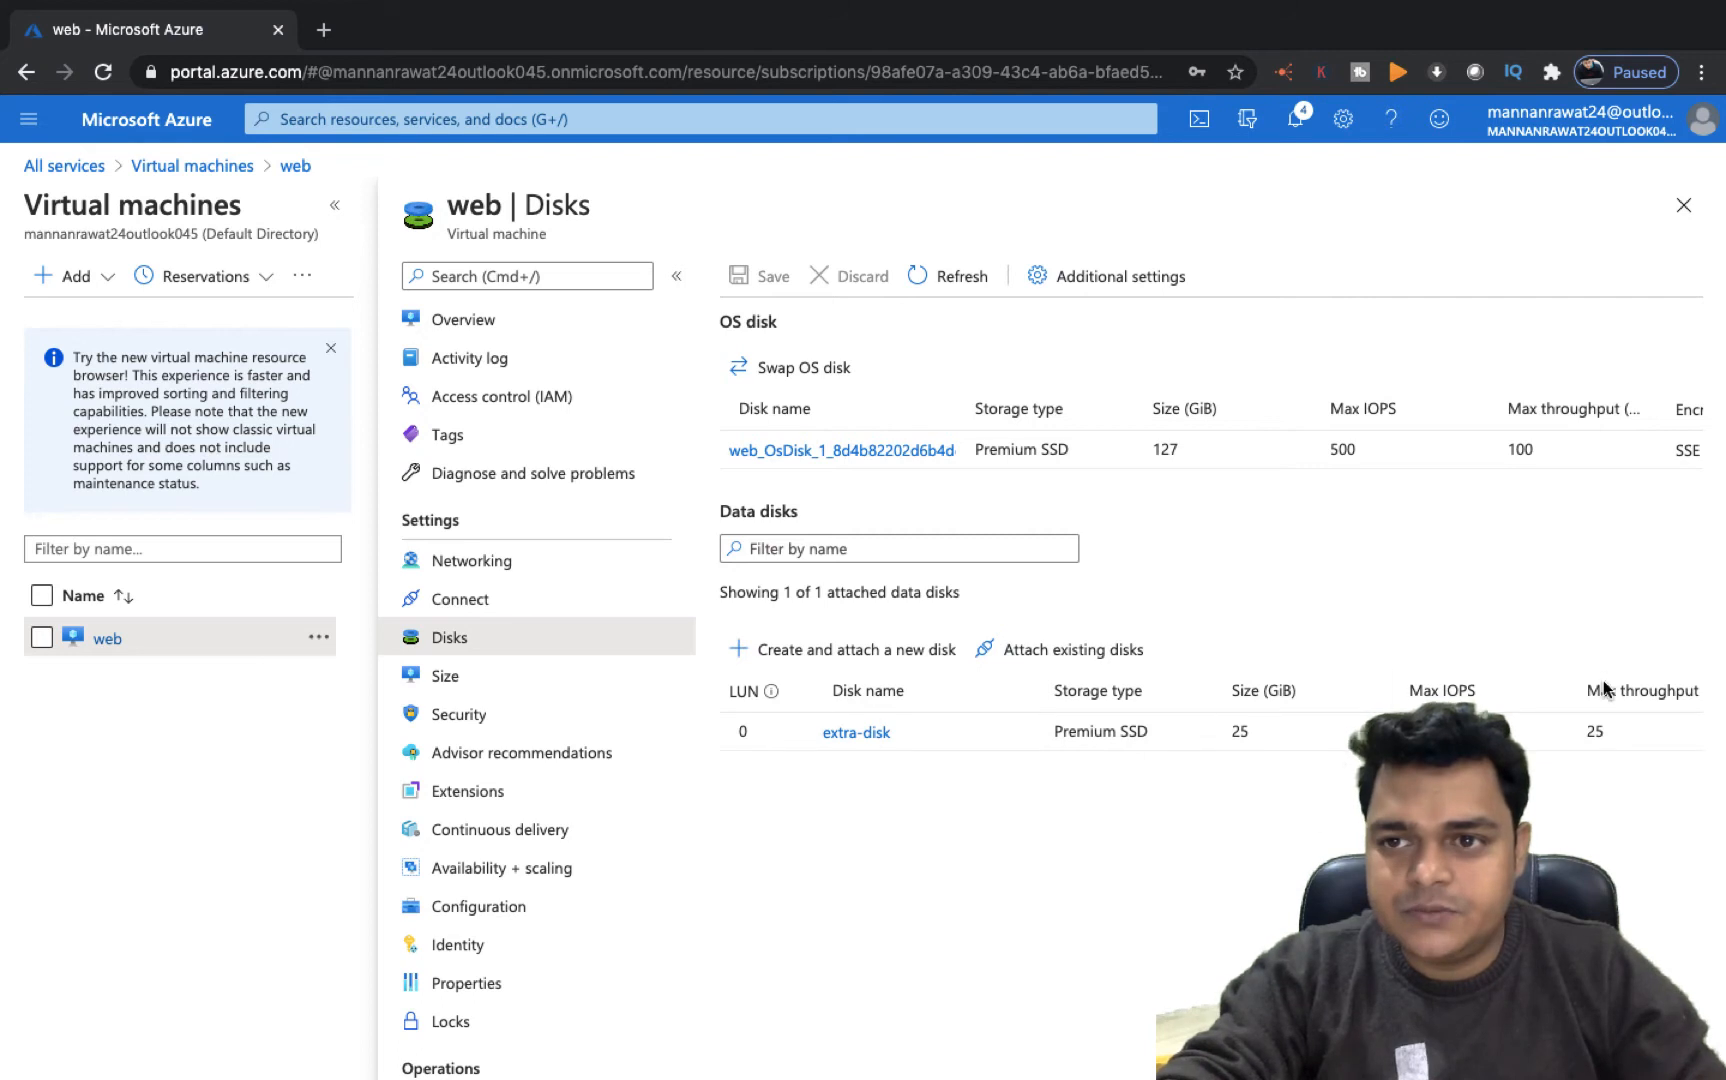
Detach the extra-disk data disk from the web VM and save the change
left_click(336, 204)
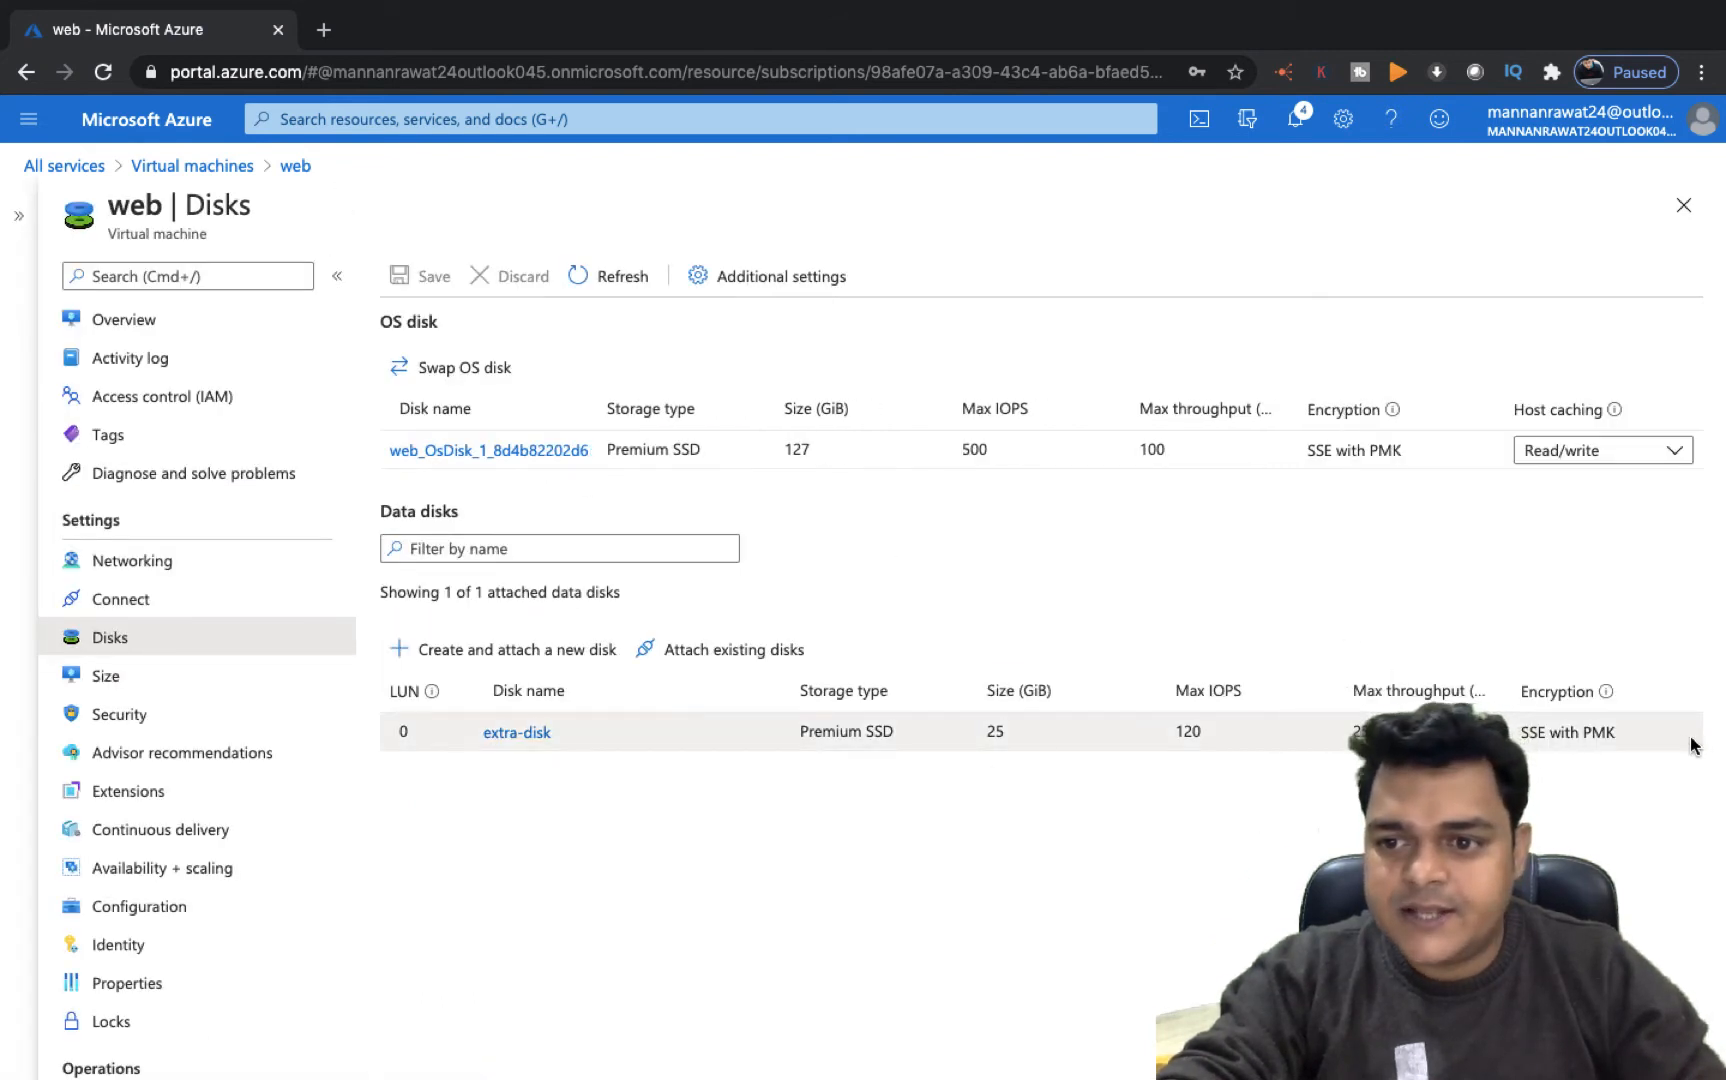
scroll(1688, 735, "right", 5)
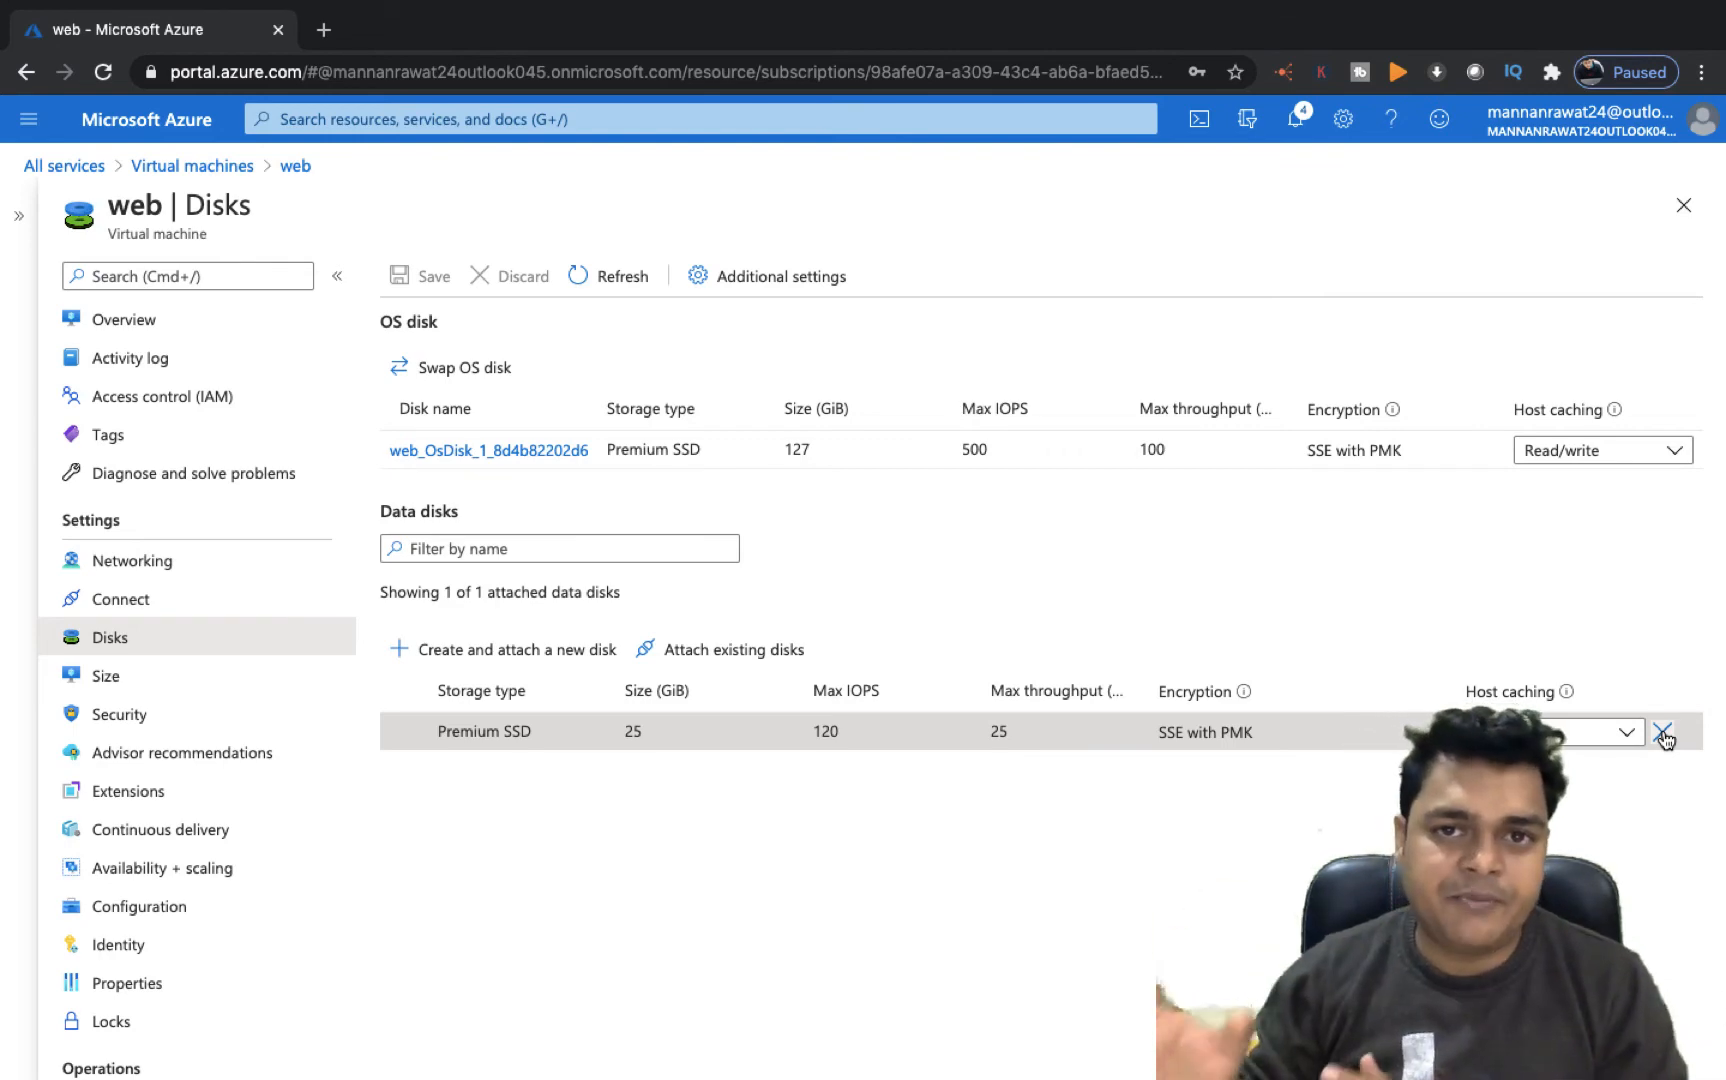
key("ctrl+Left")
key("ctrl+Left")
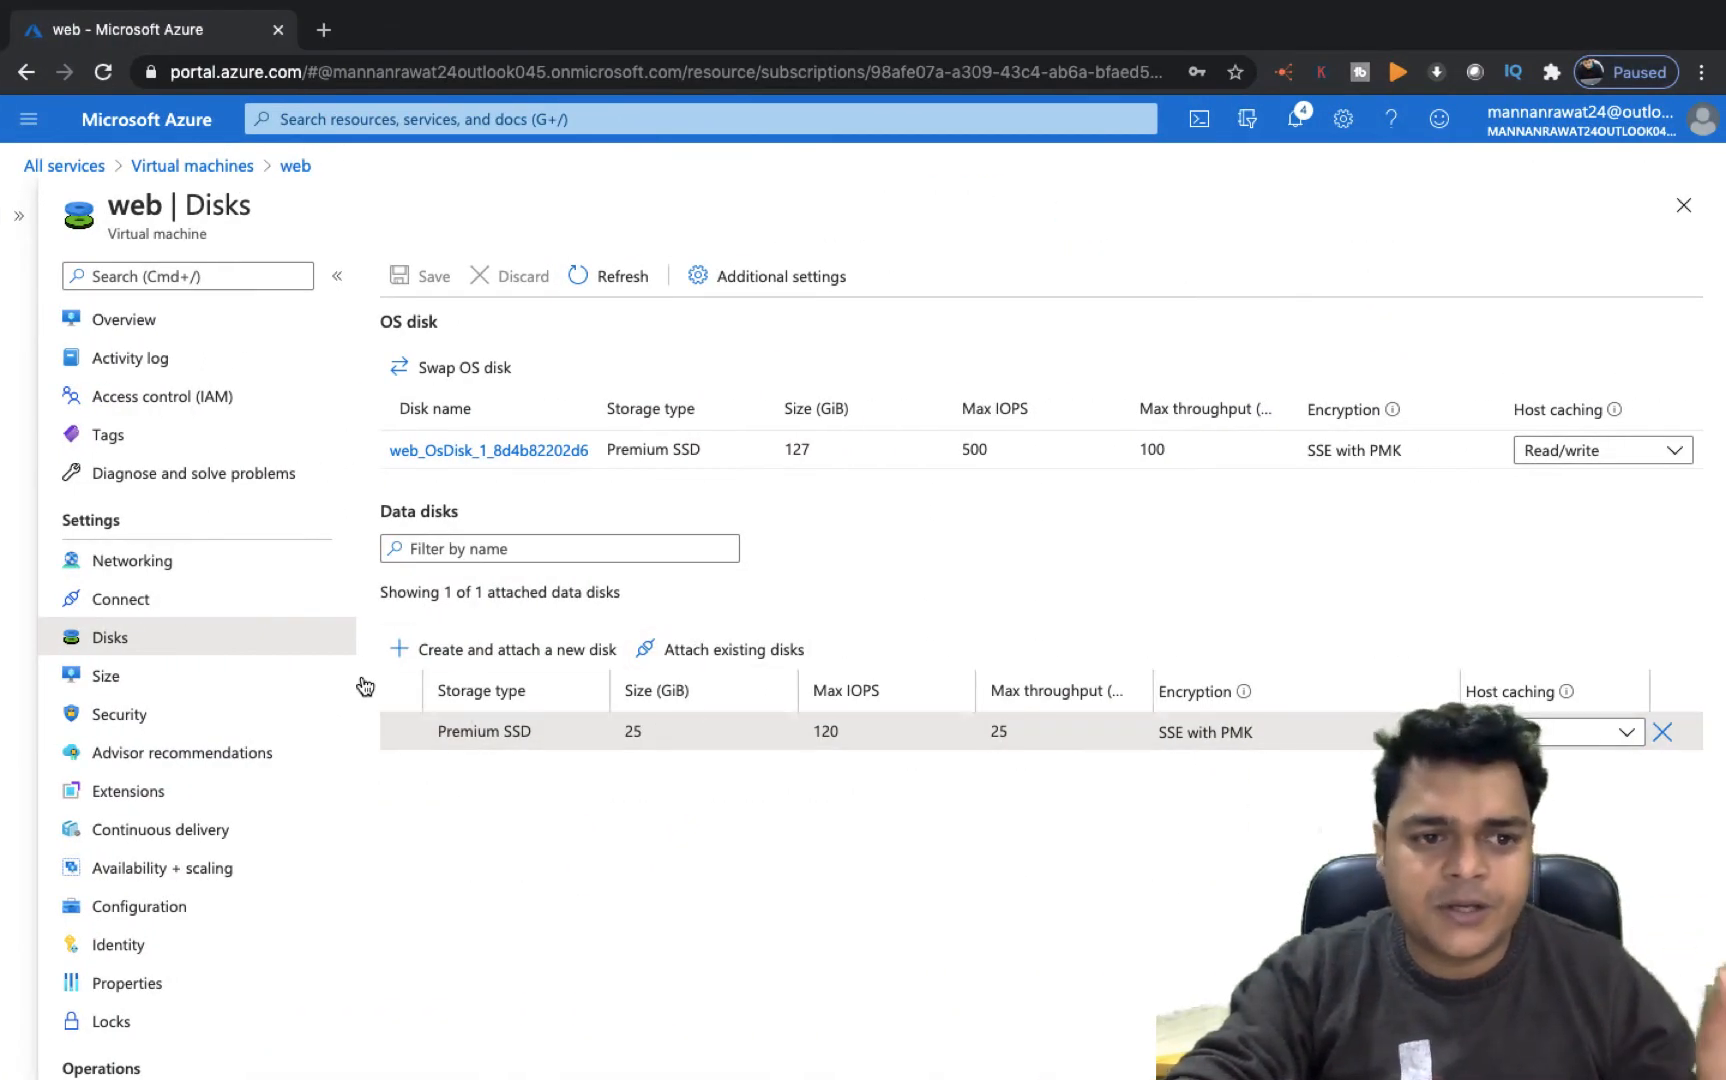
left_click(1663, 733)
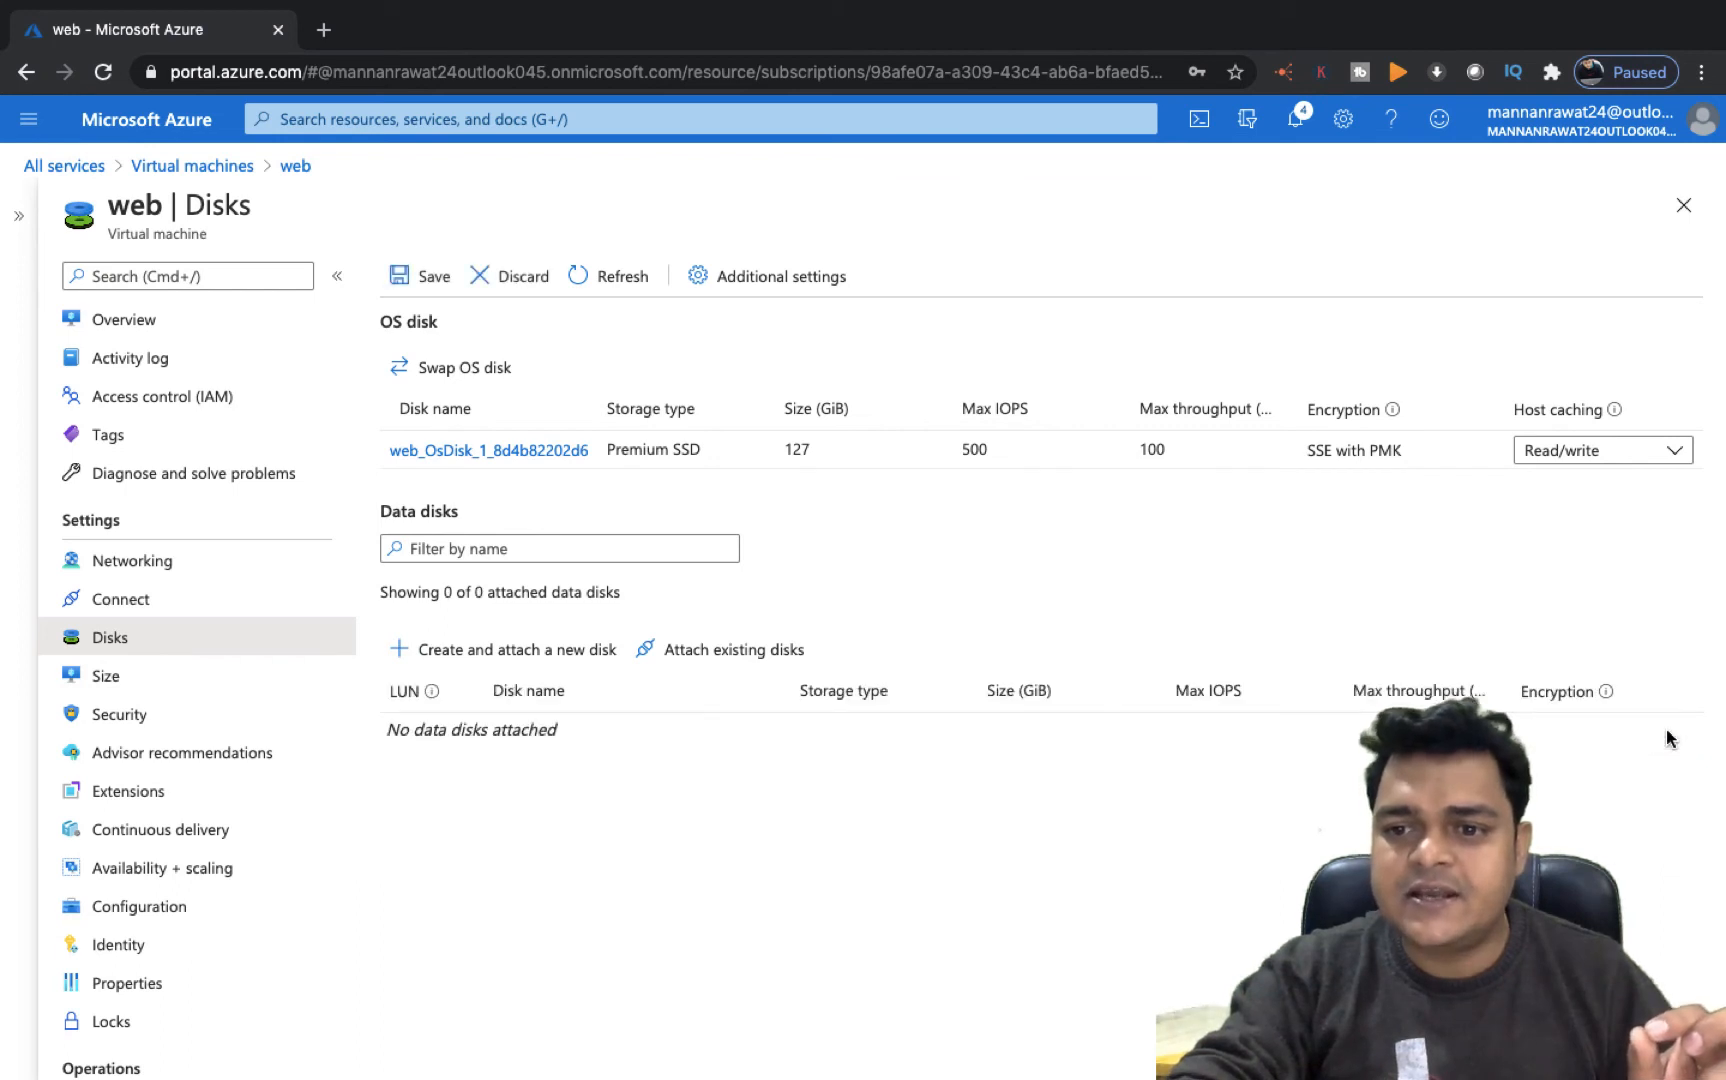
left_click(421, 277)
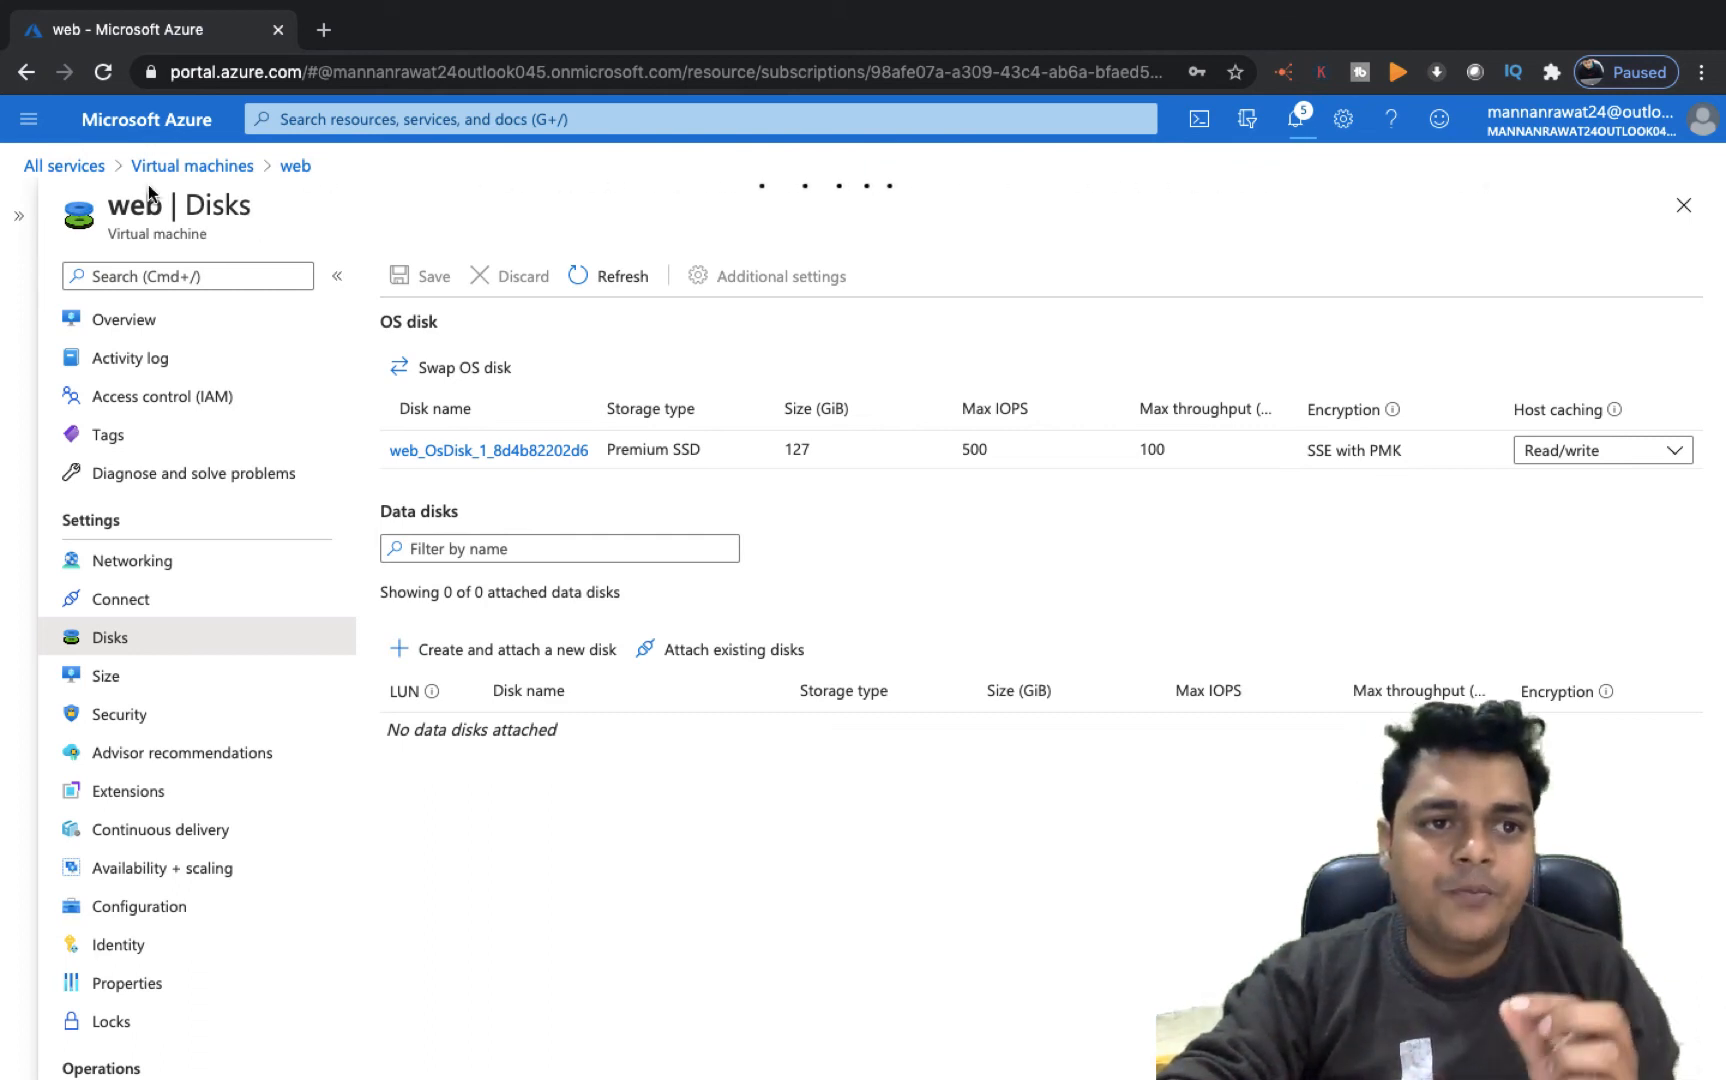
Open the Disks list from All services to review the storage disks
left_click(64, 170)
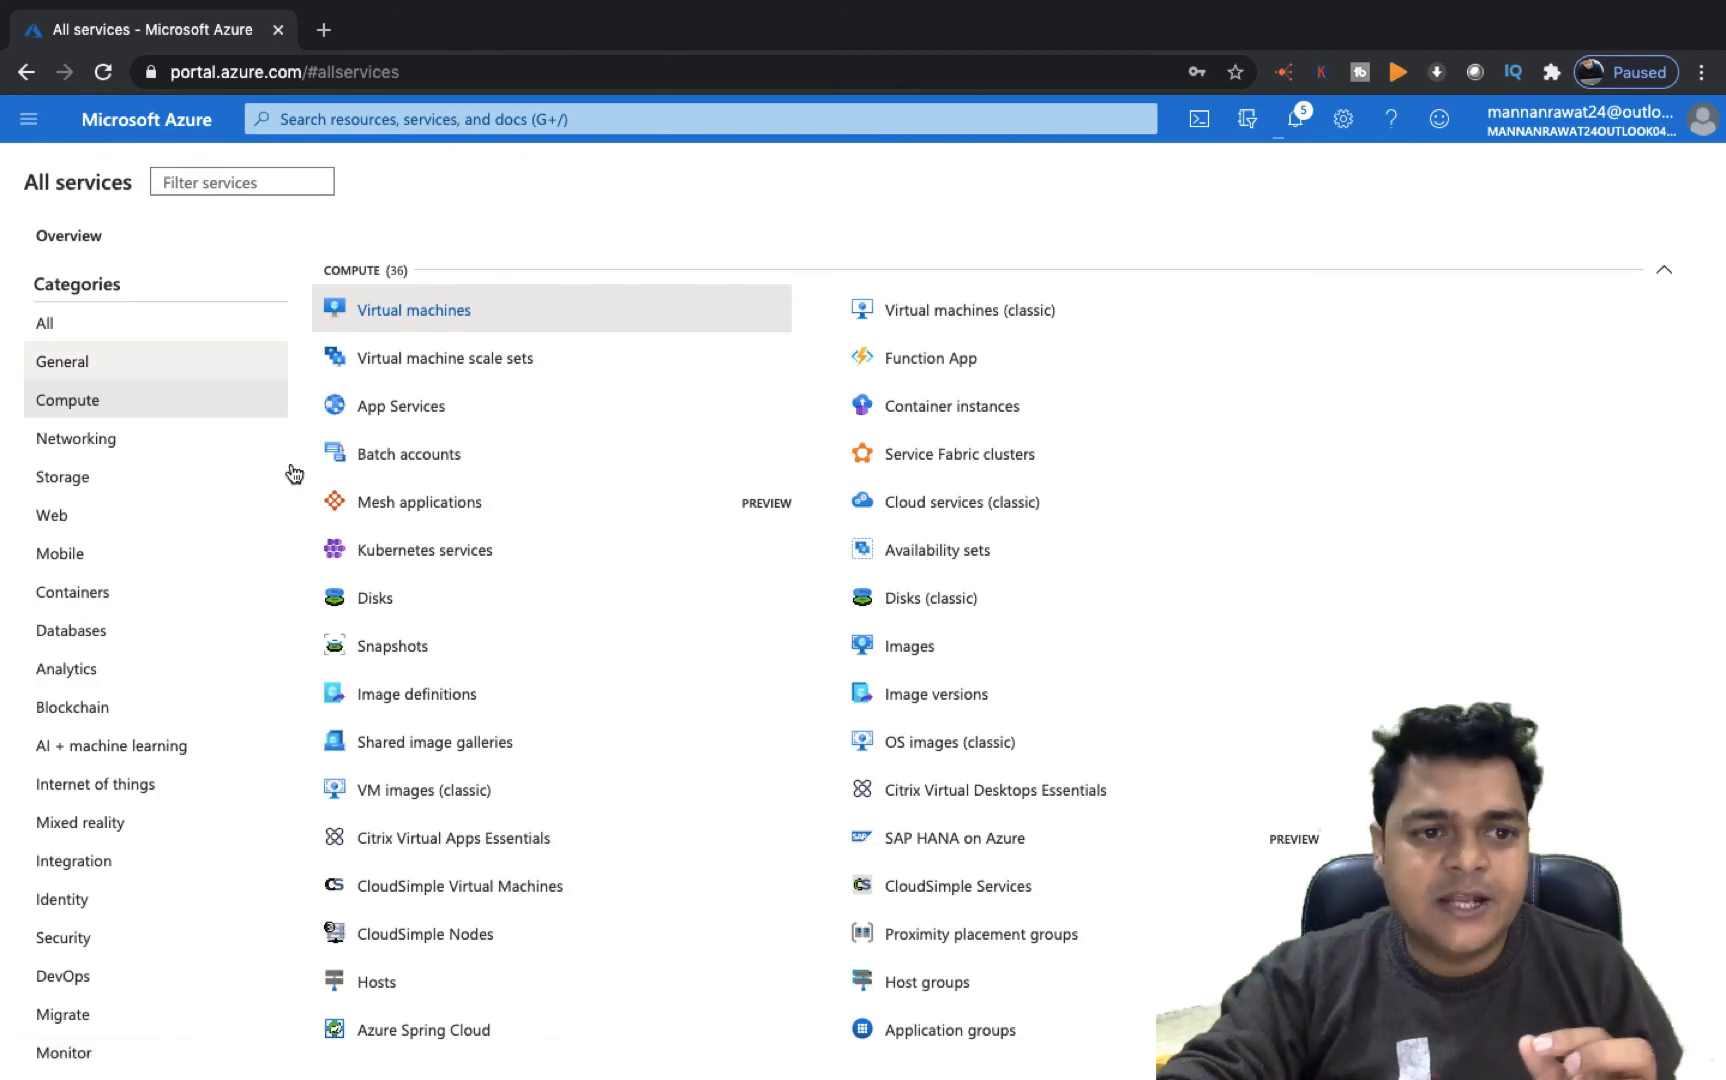
left_click(375, 600)
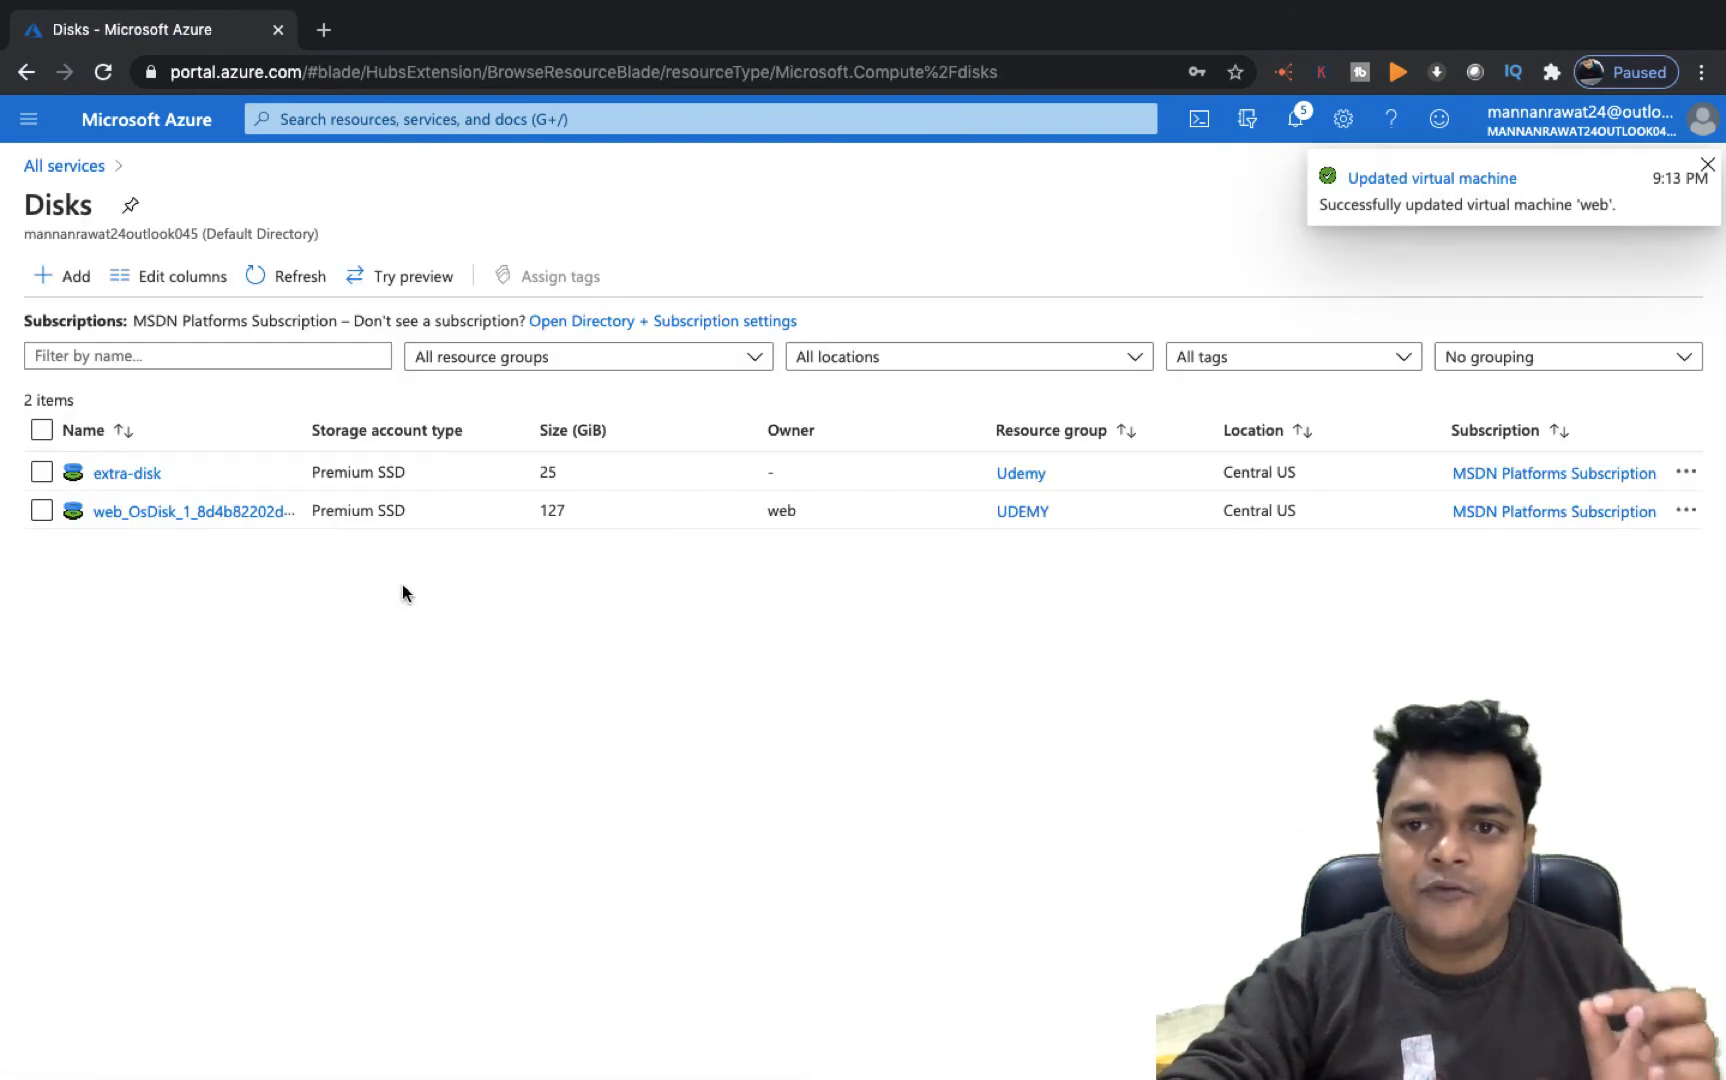
Resize the unattached extra-disk to a custom disk size of 35 GiB
left_click(1704, 167)
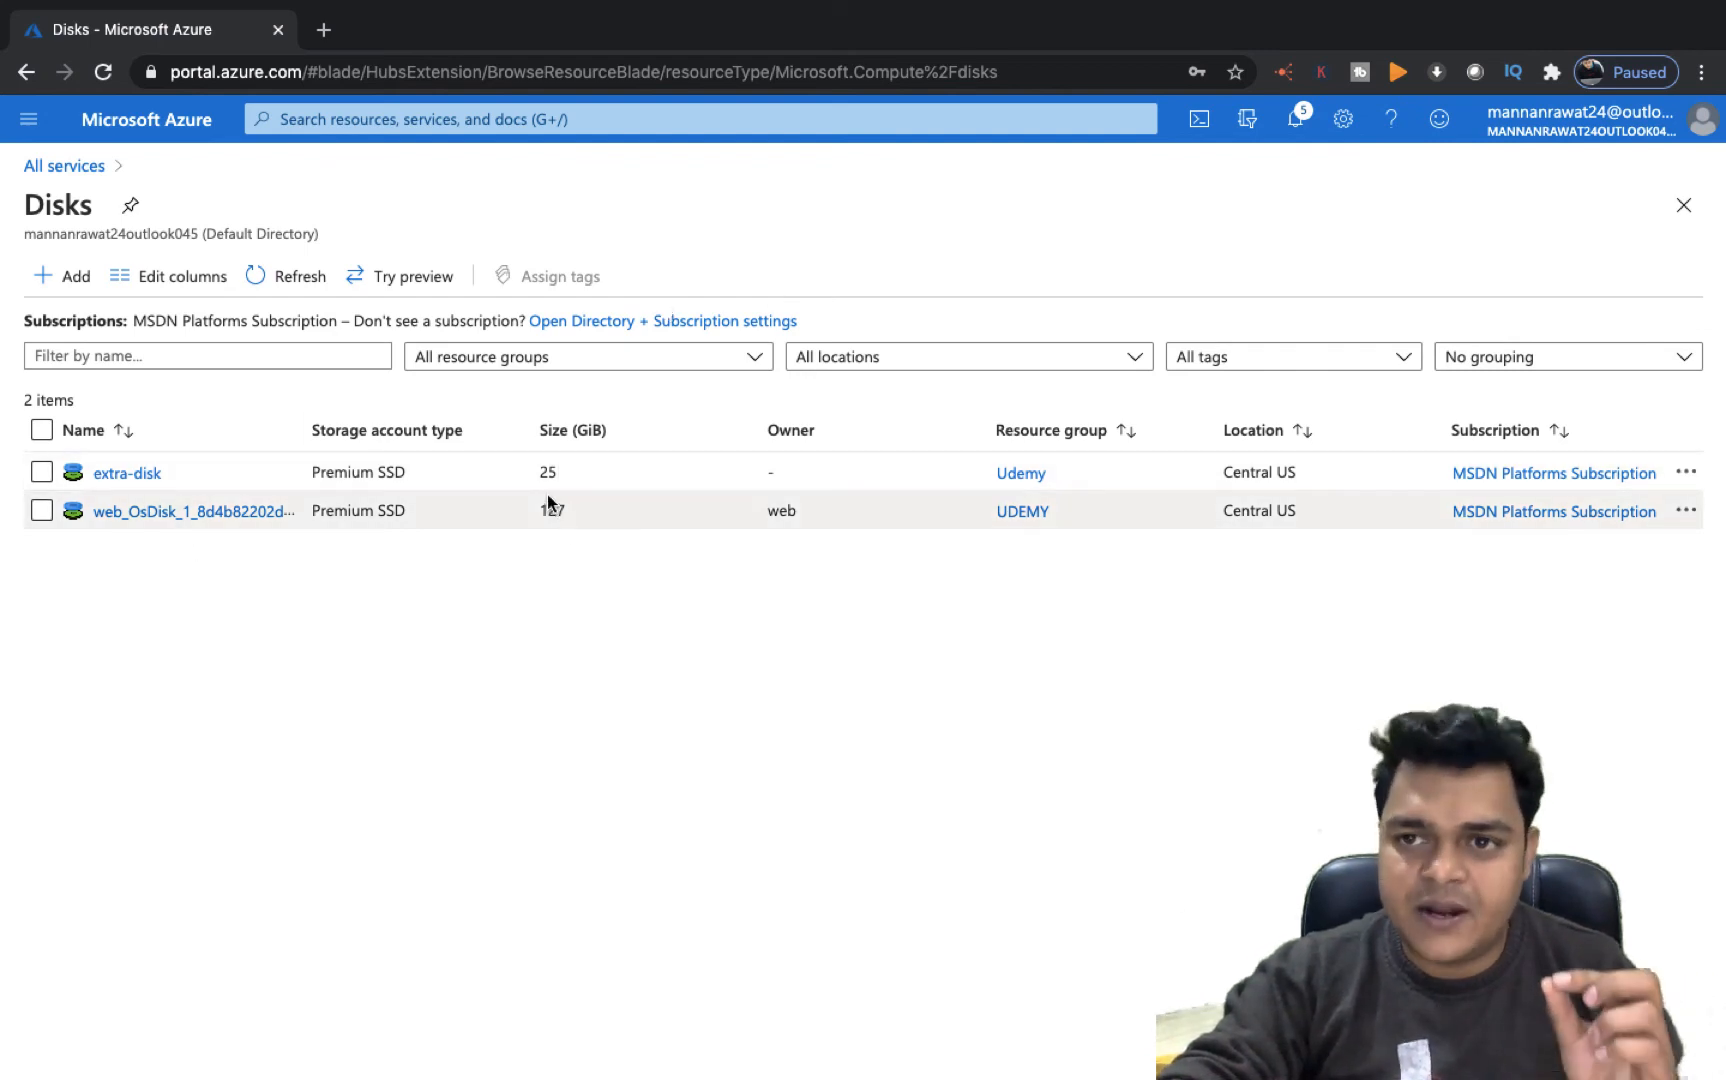
left_click(140, 474)
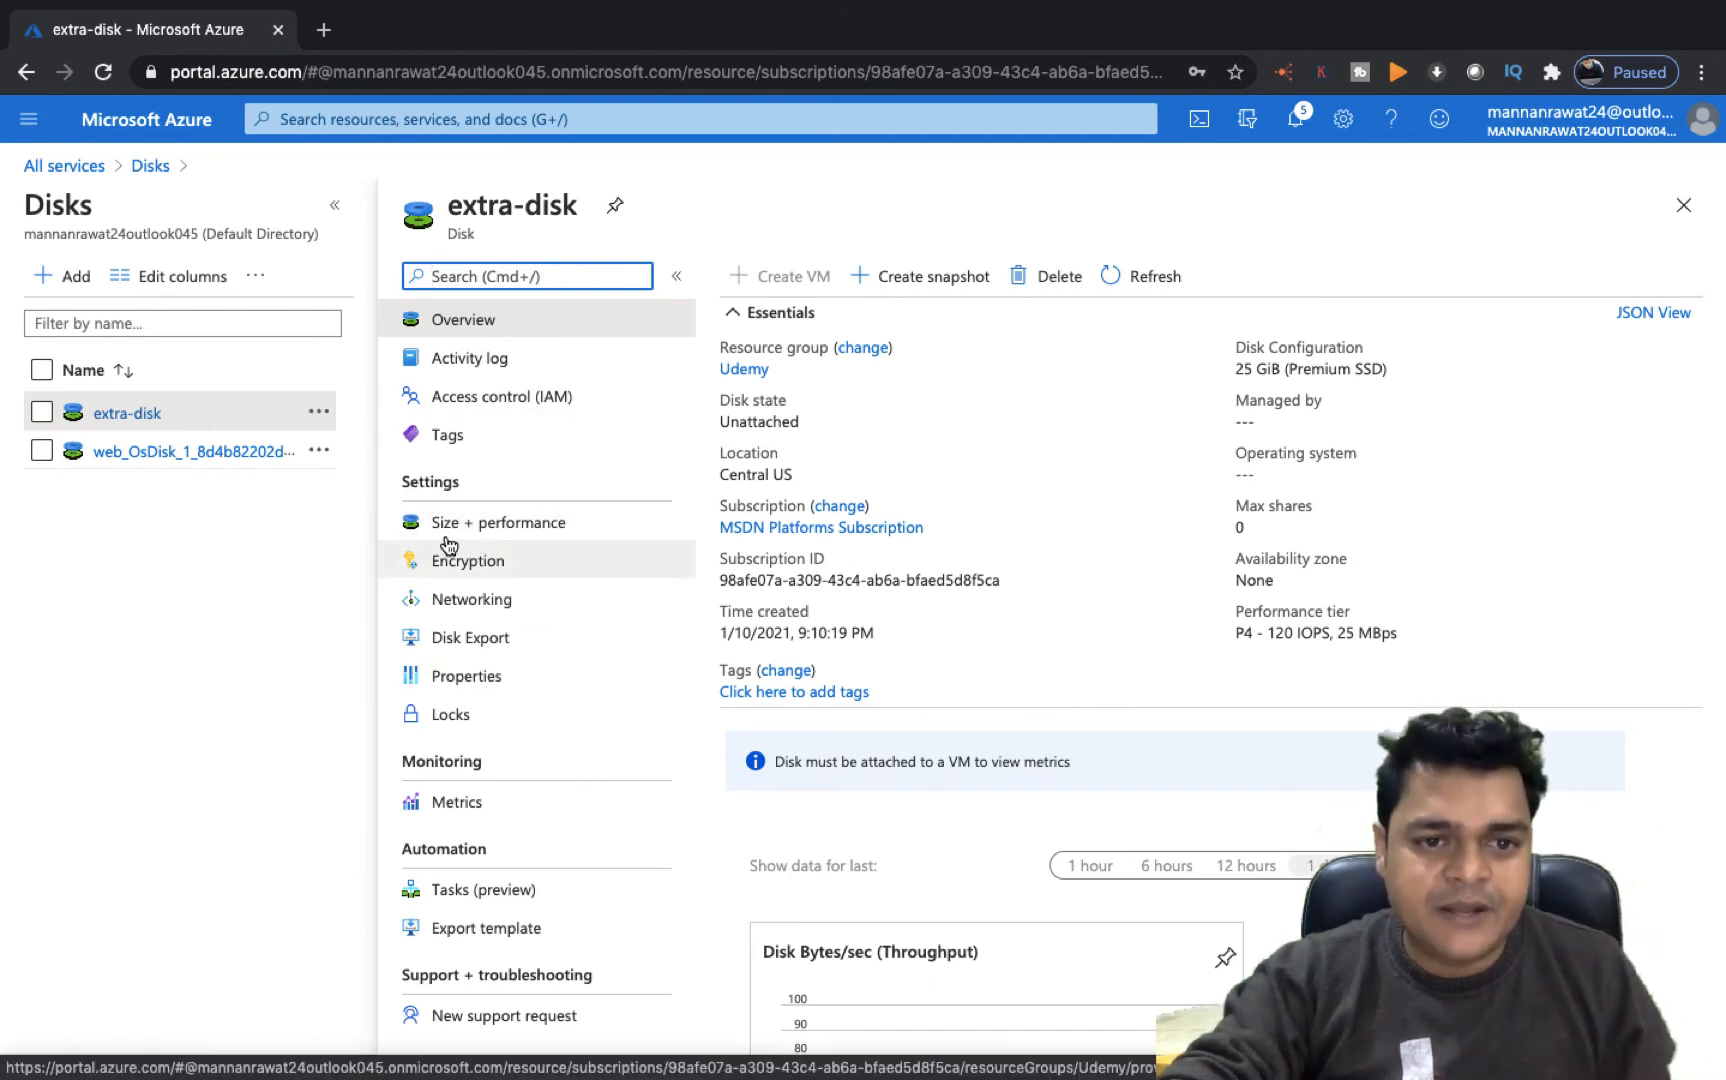
left_click(520, 532)
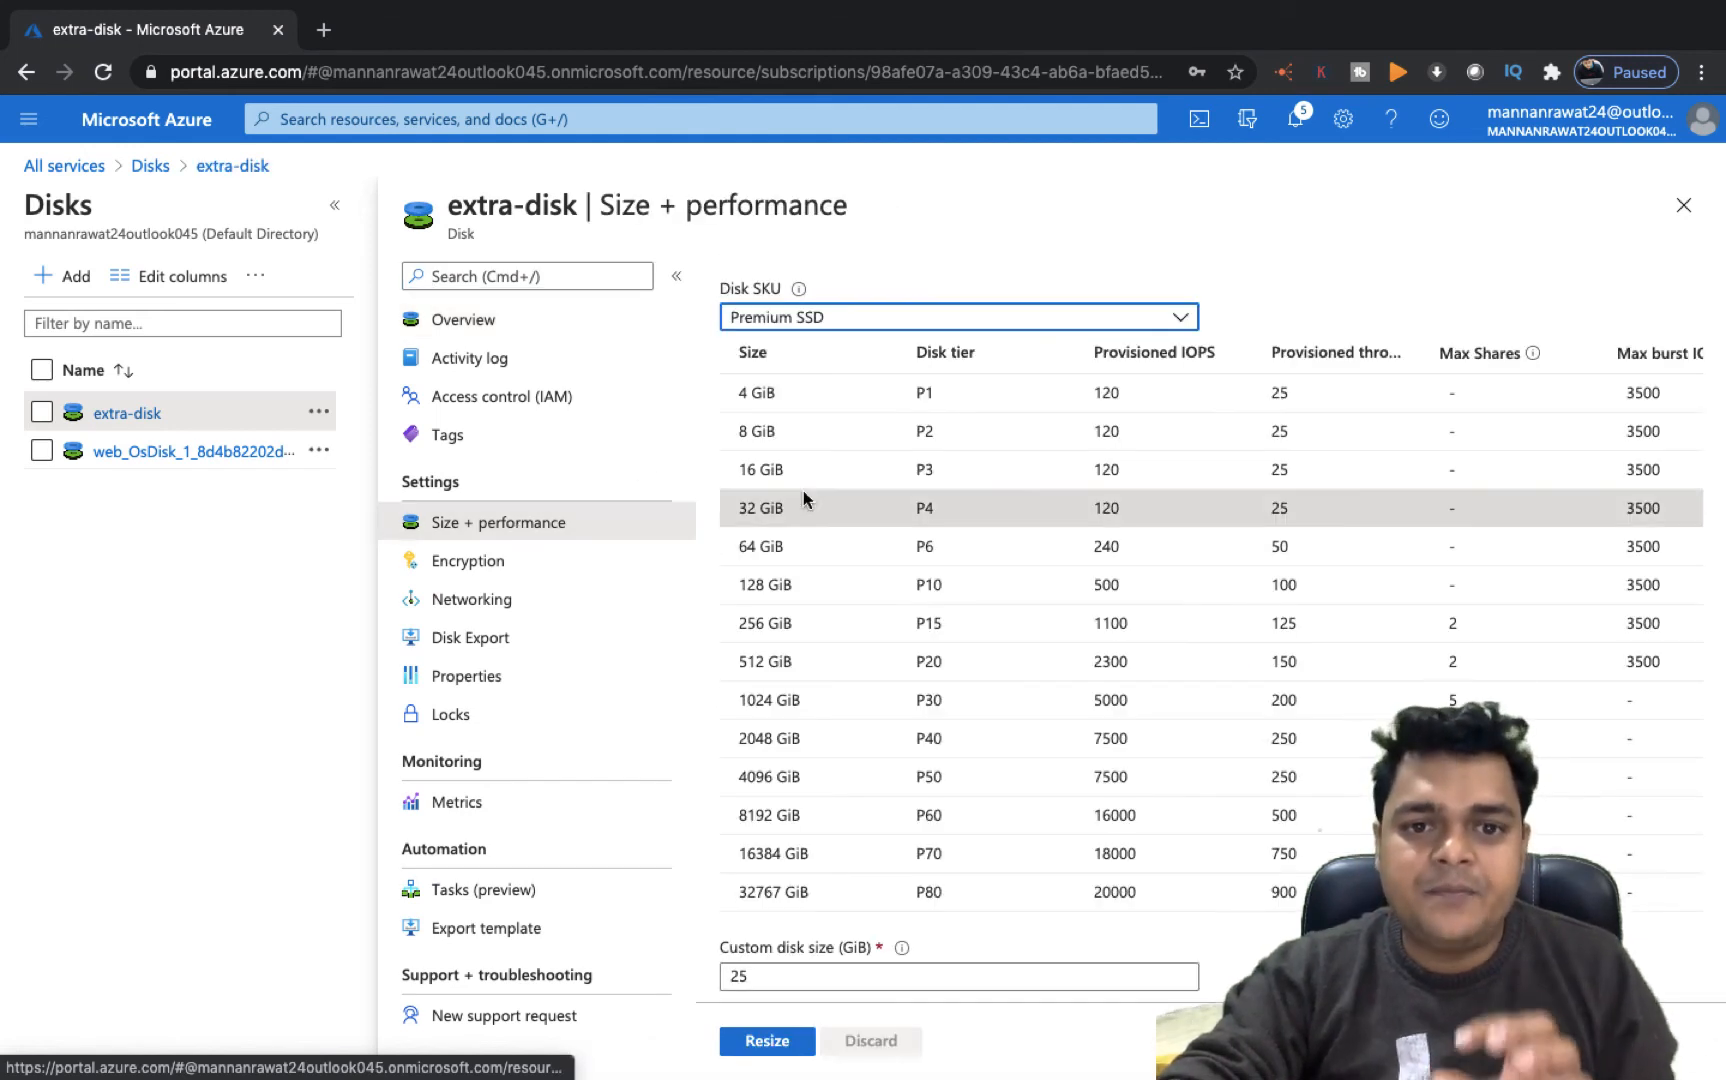
left_click(765, 980)
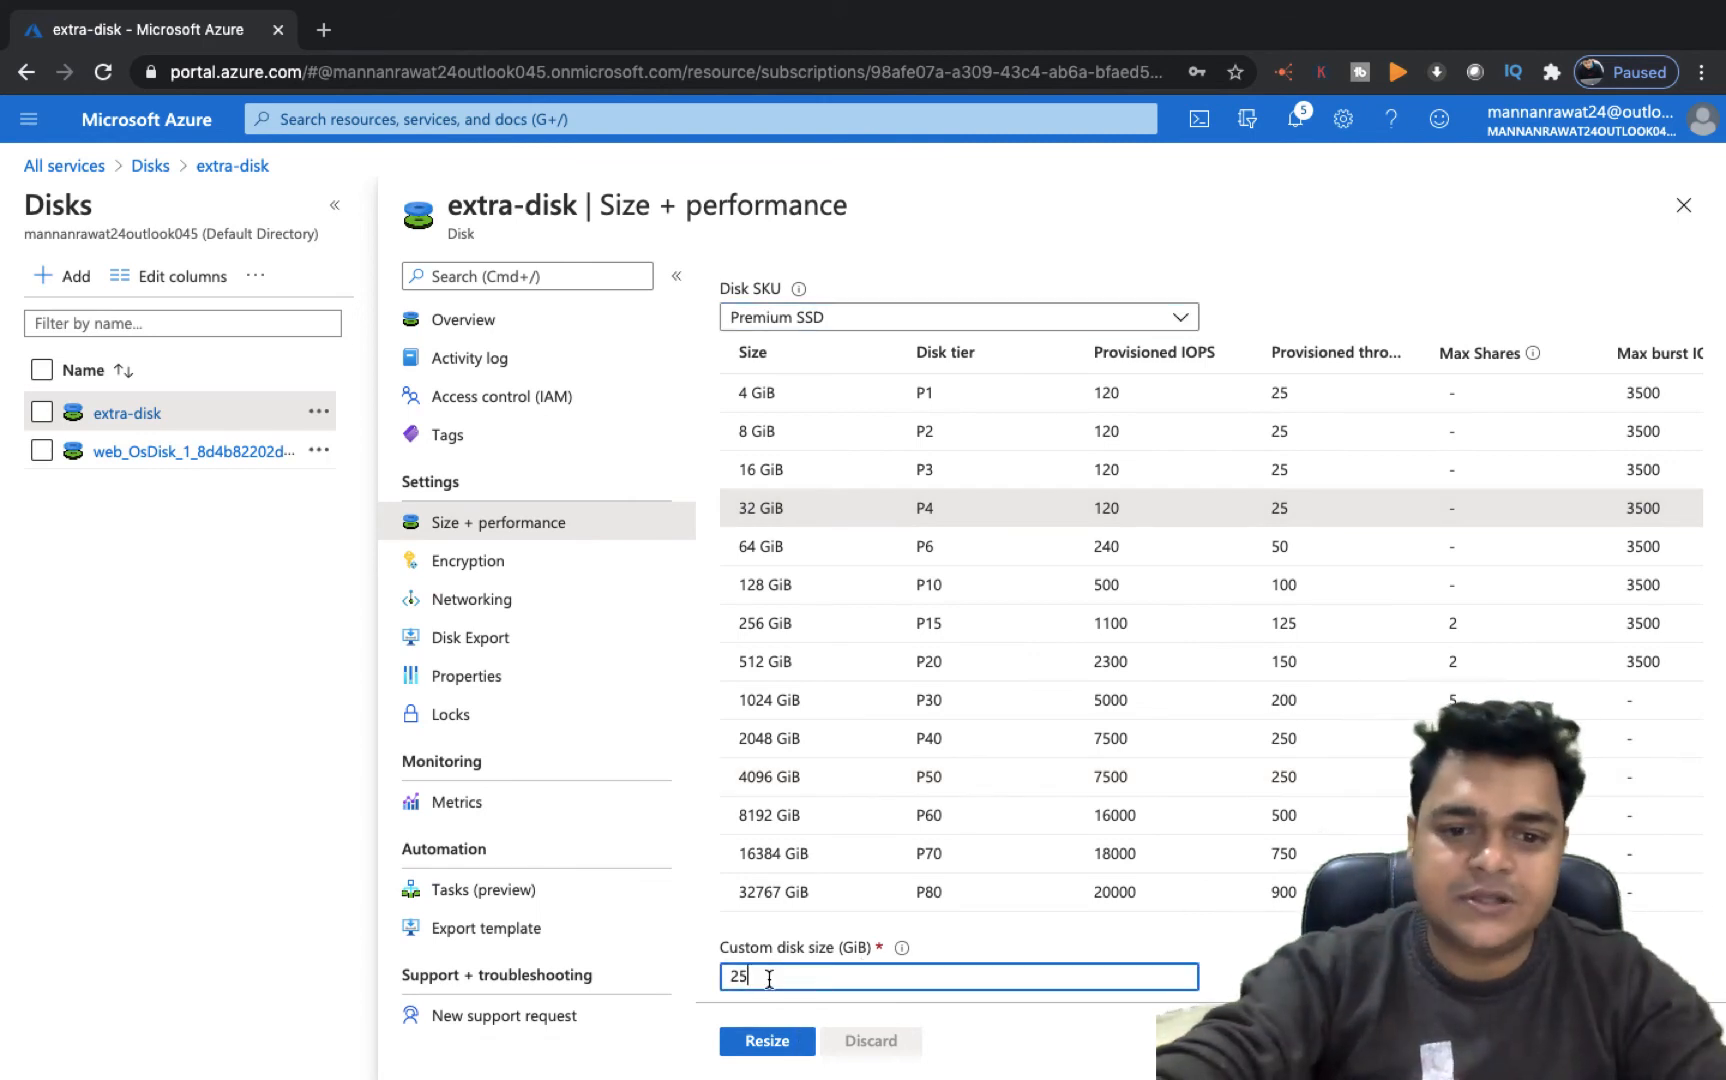
key("BackSpace")
key("BackSpace")
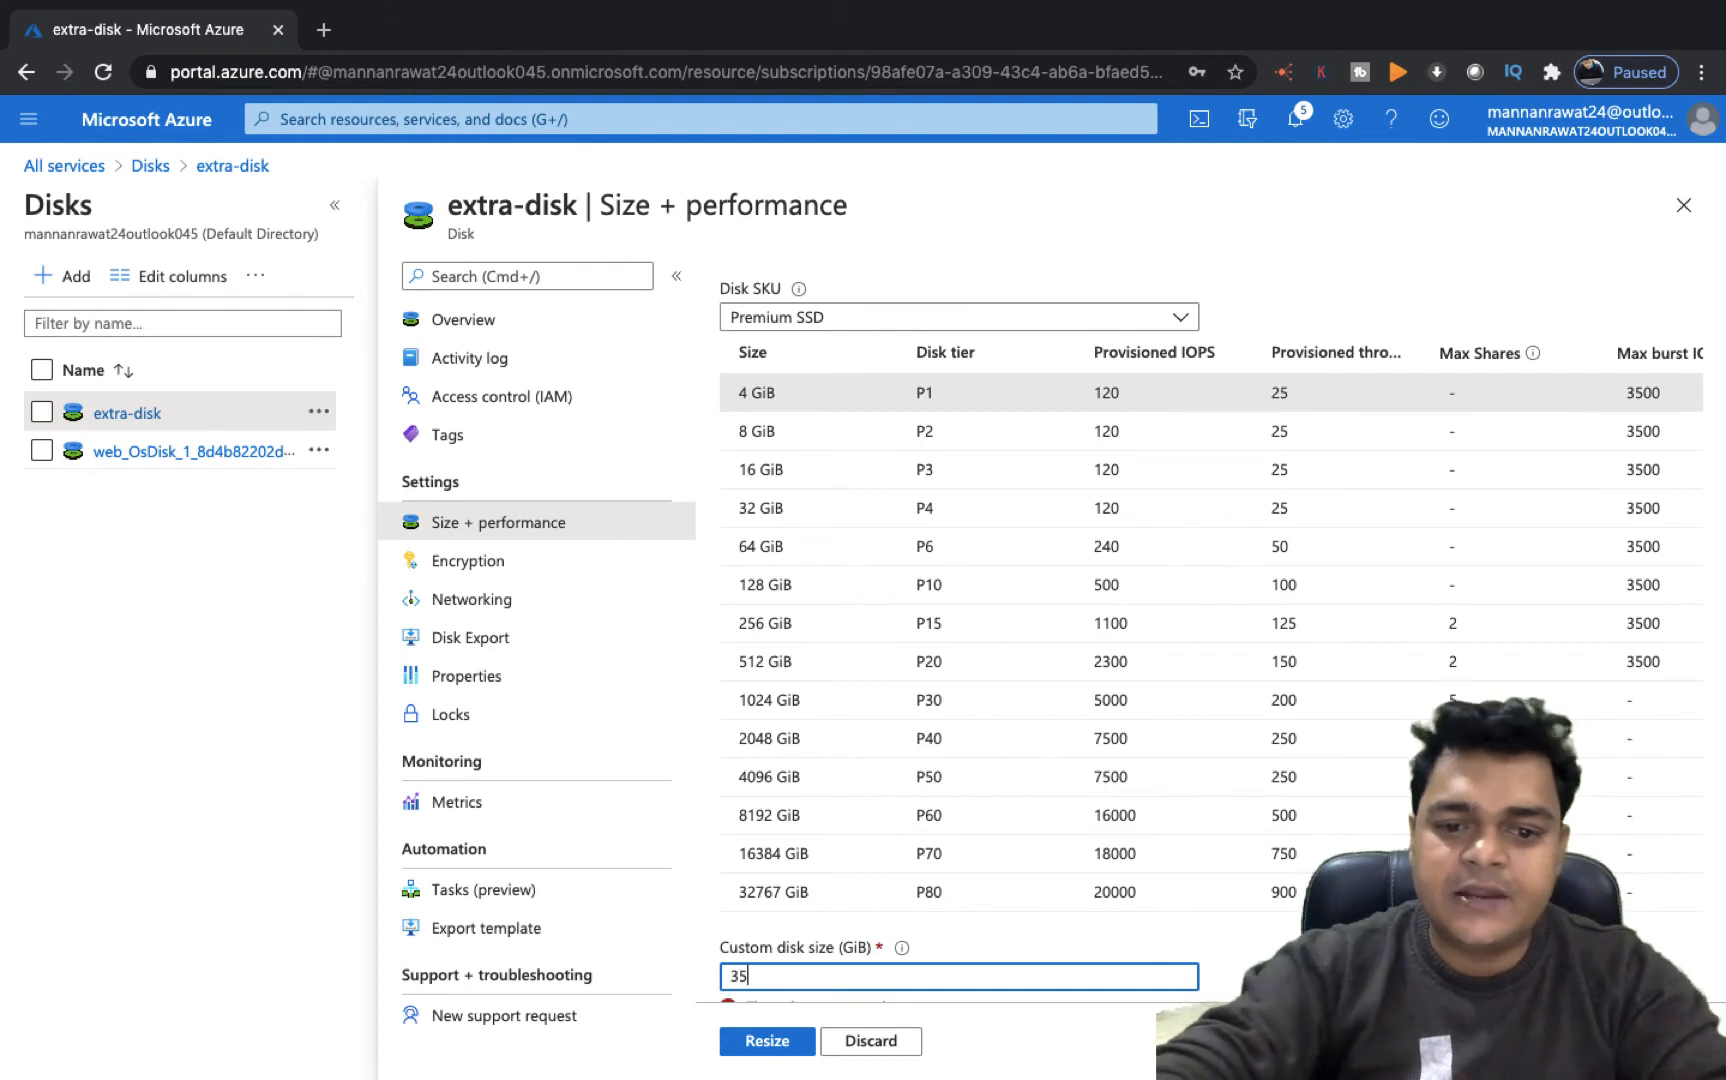
left_click(767, 1042)
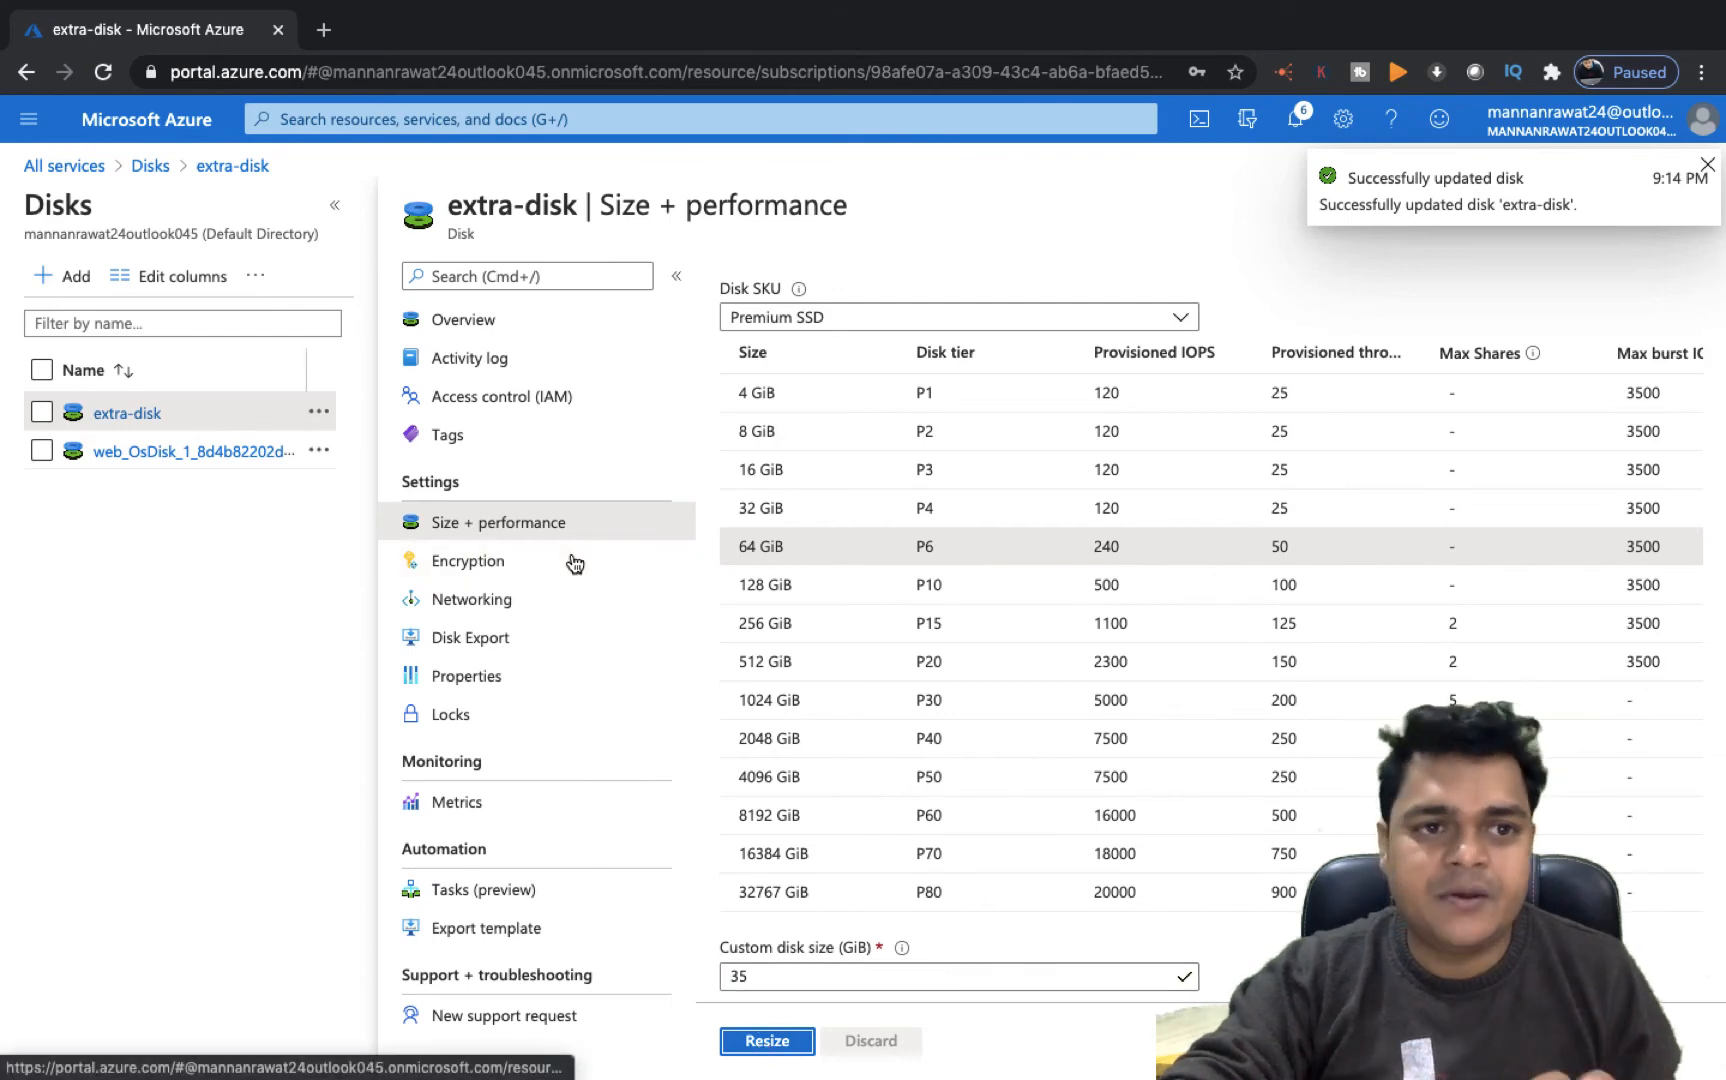
Try to attach the existing extra-disk to the web VM as a data disk
left_click(65, 168)
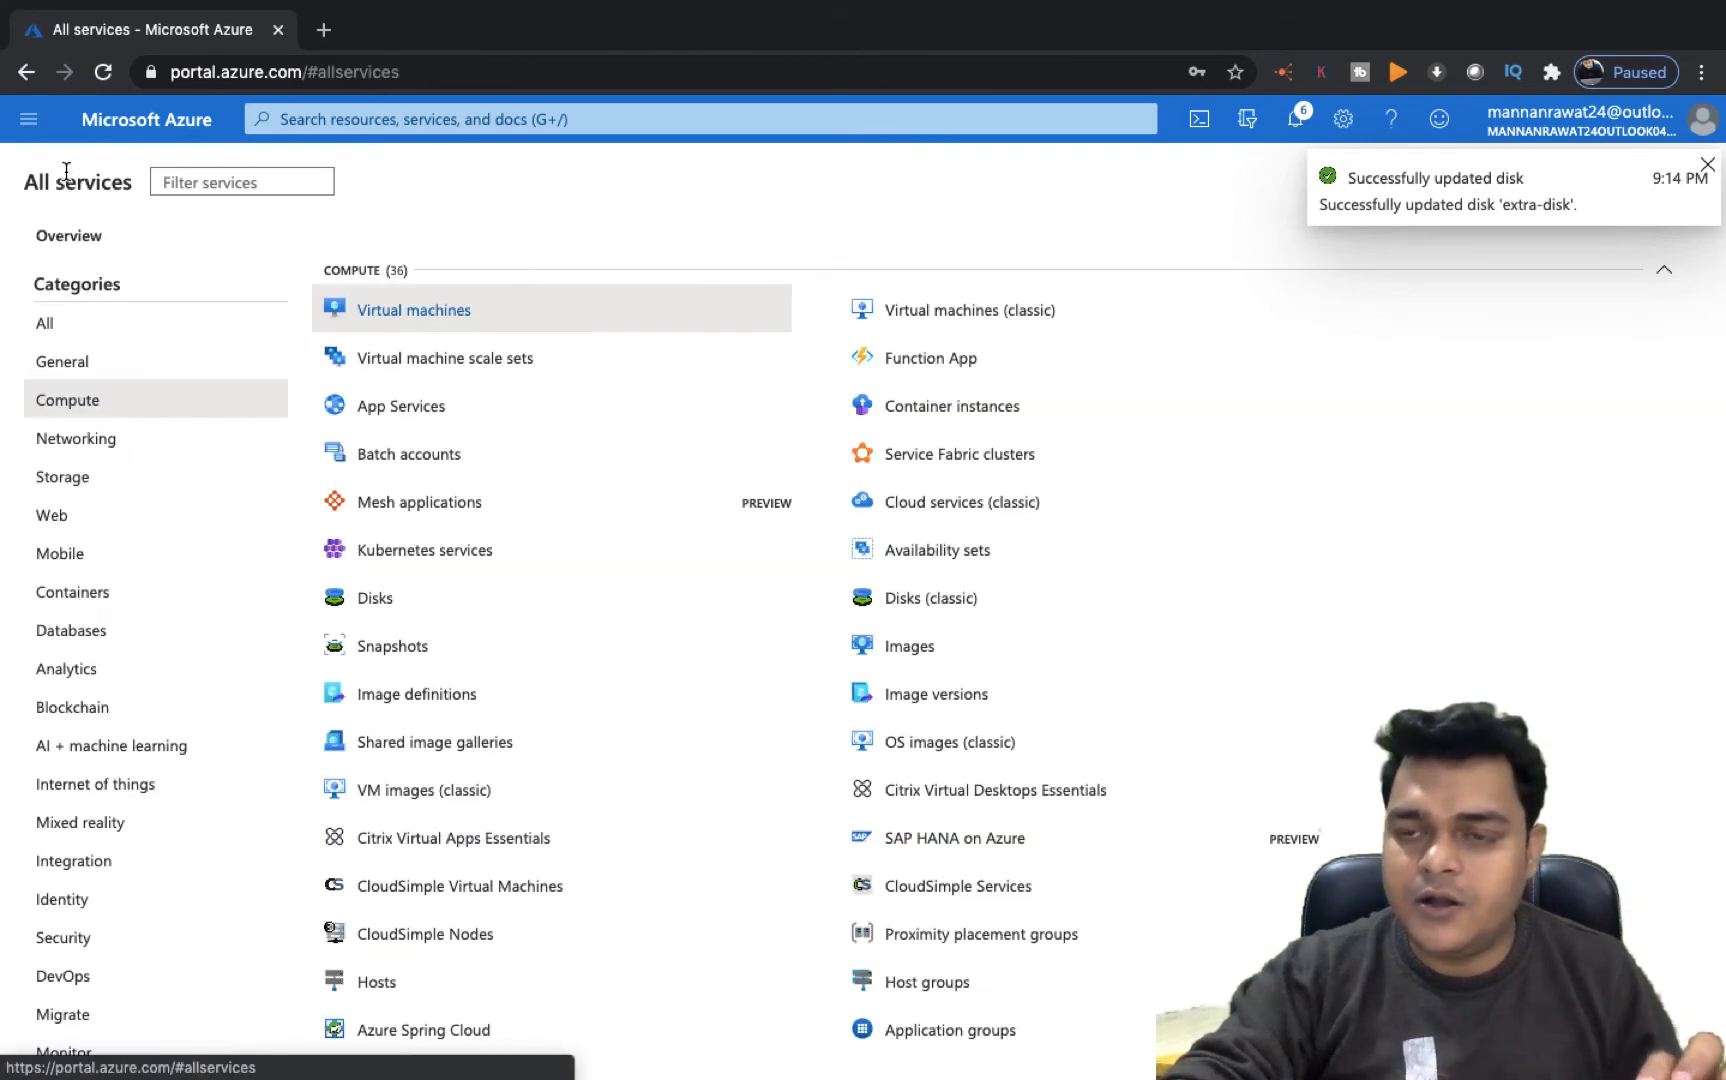
left_click(428, 320)
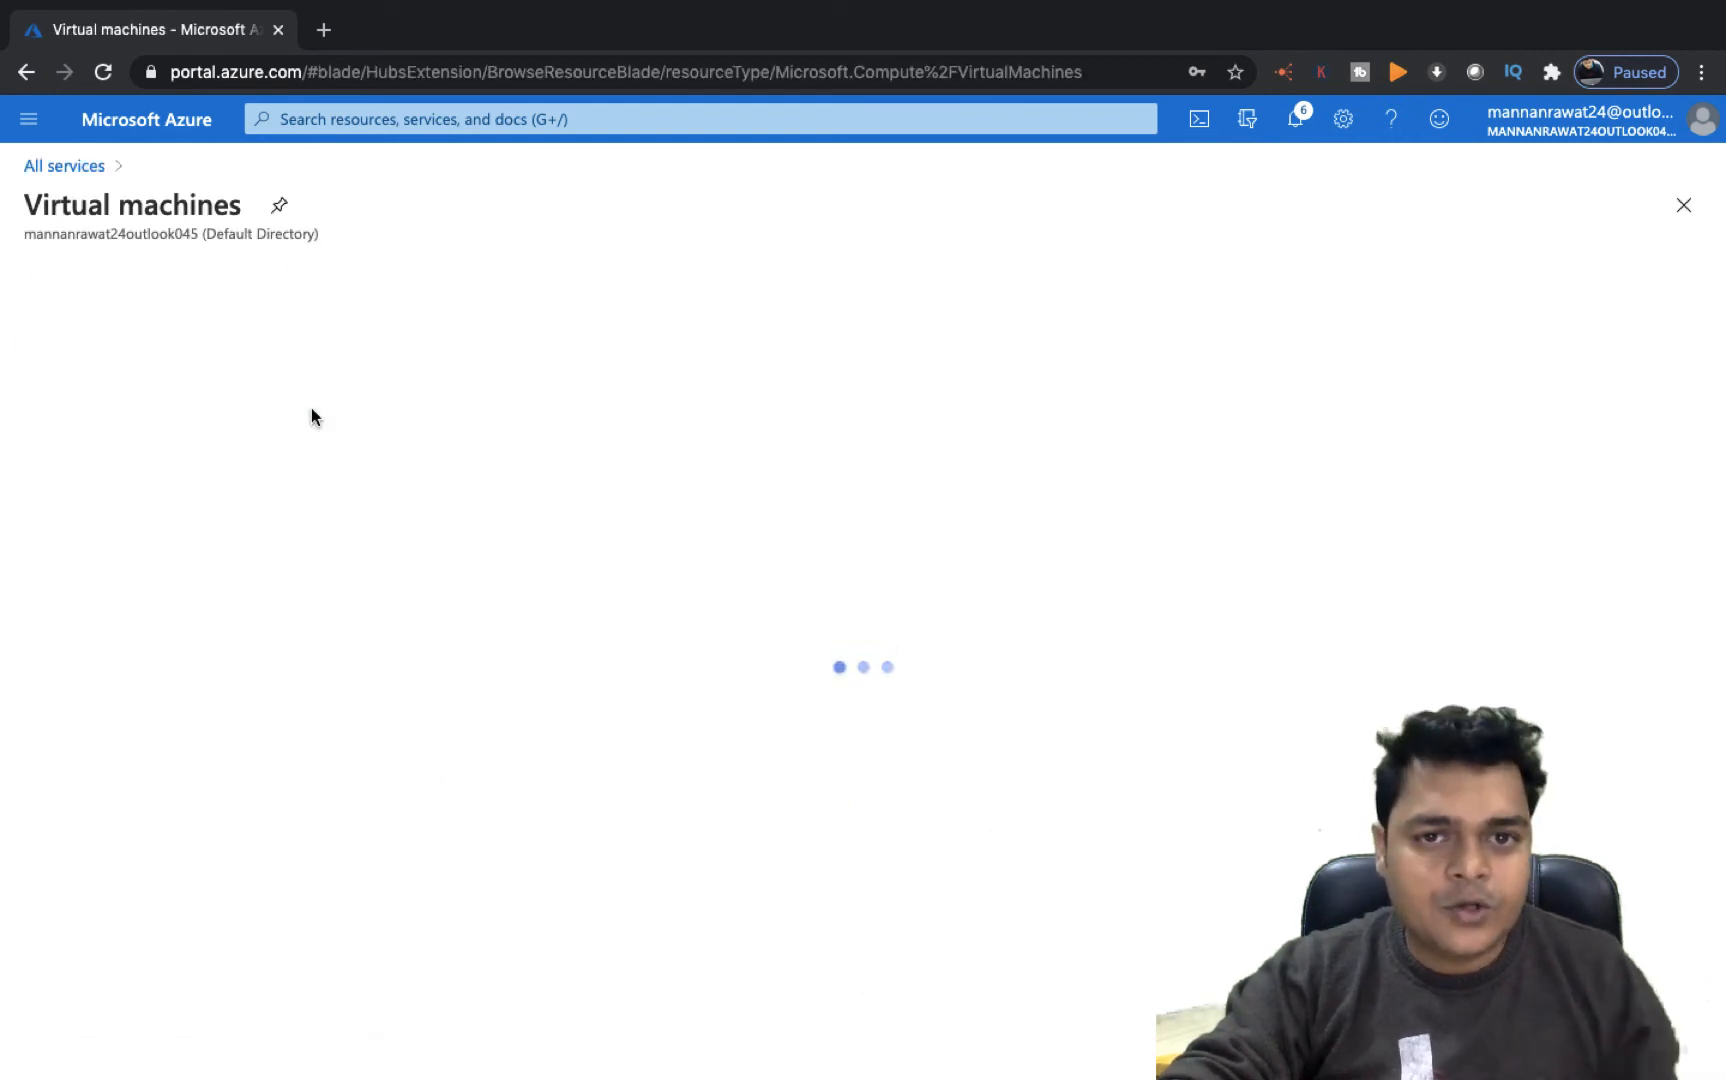
left_click(105, 593)
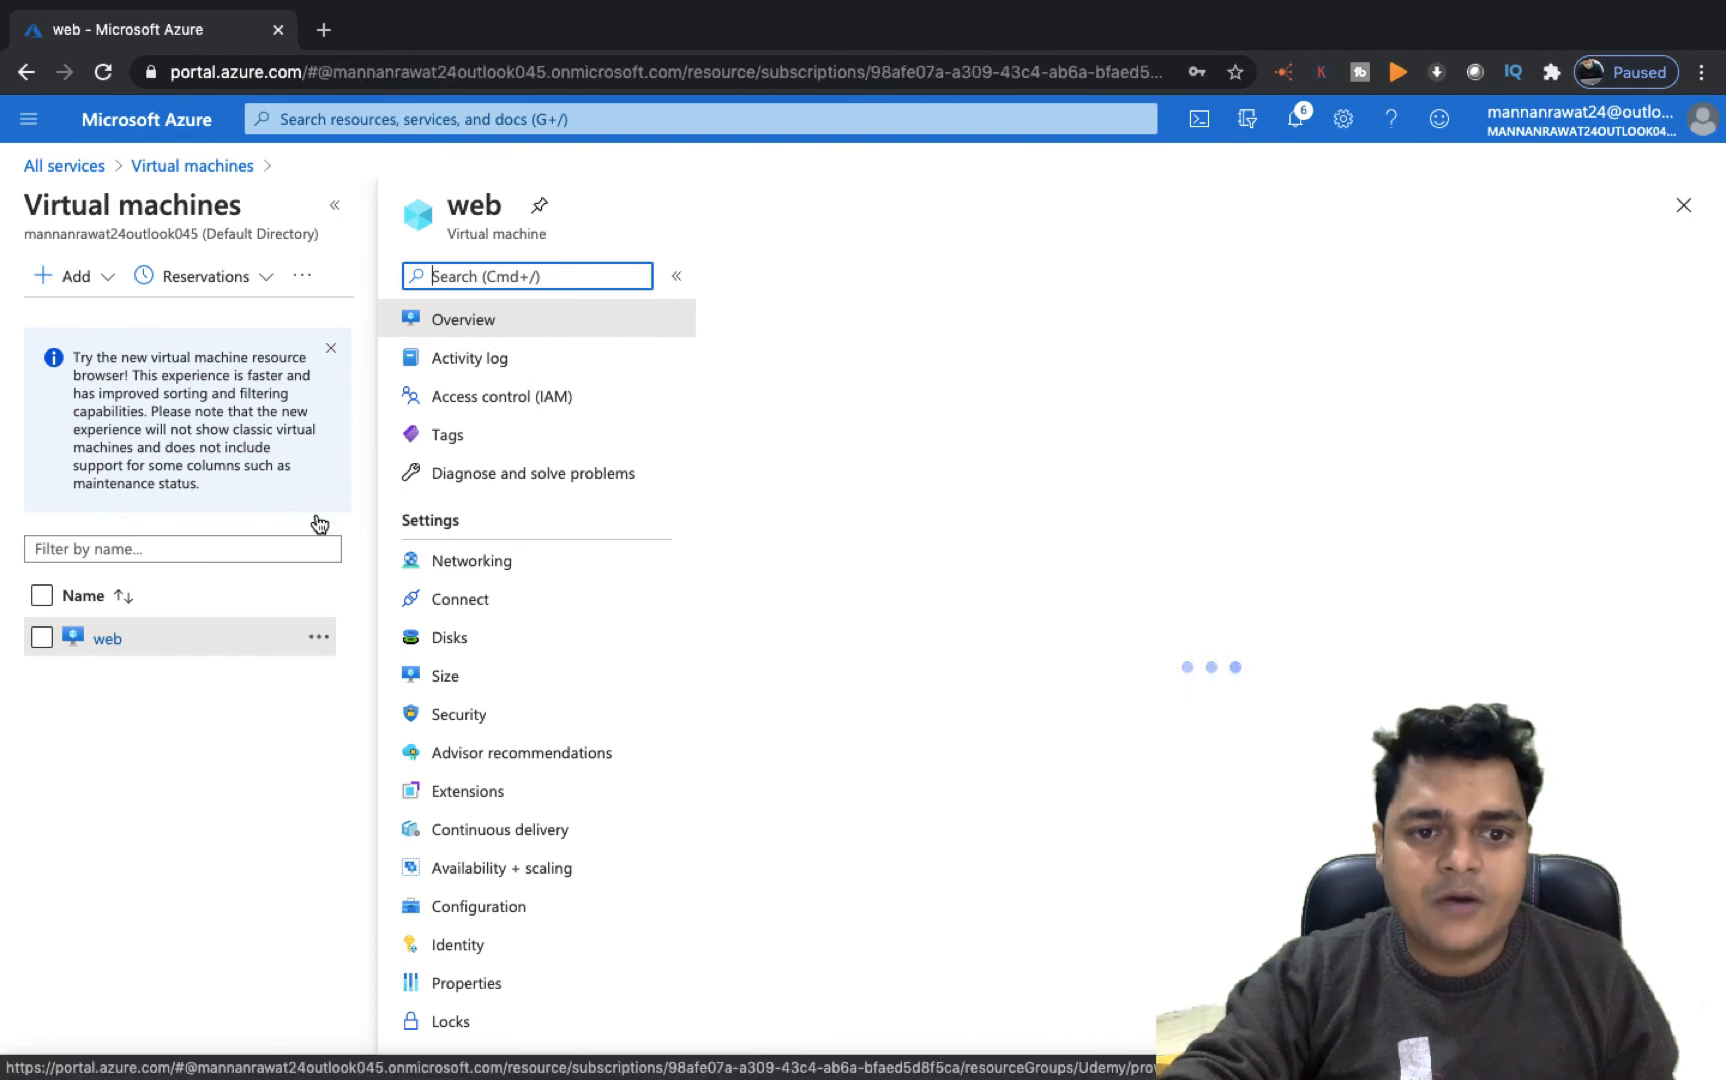
left_click(463, 645)
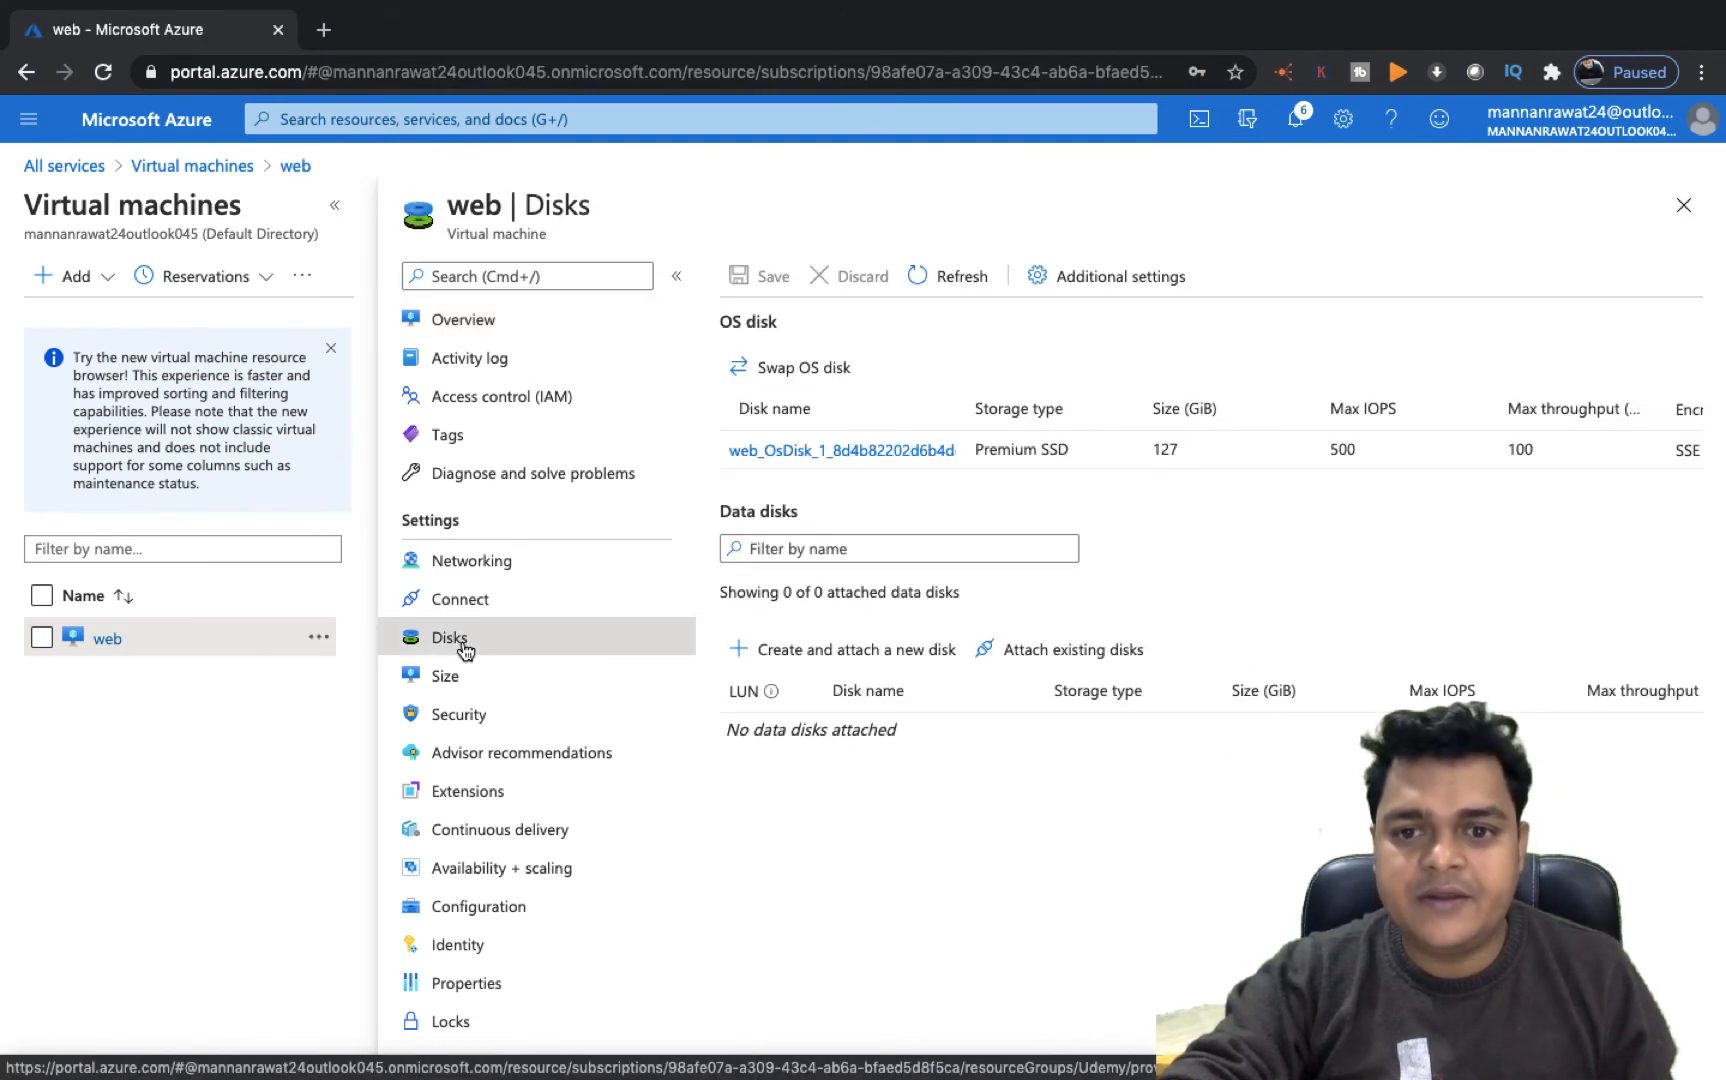
left_click(1083, 668)
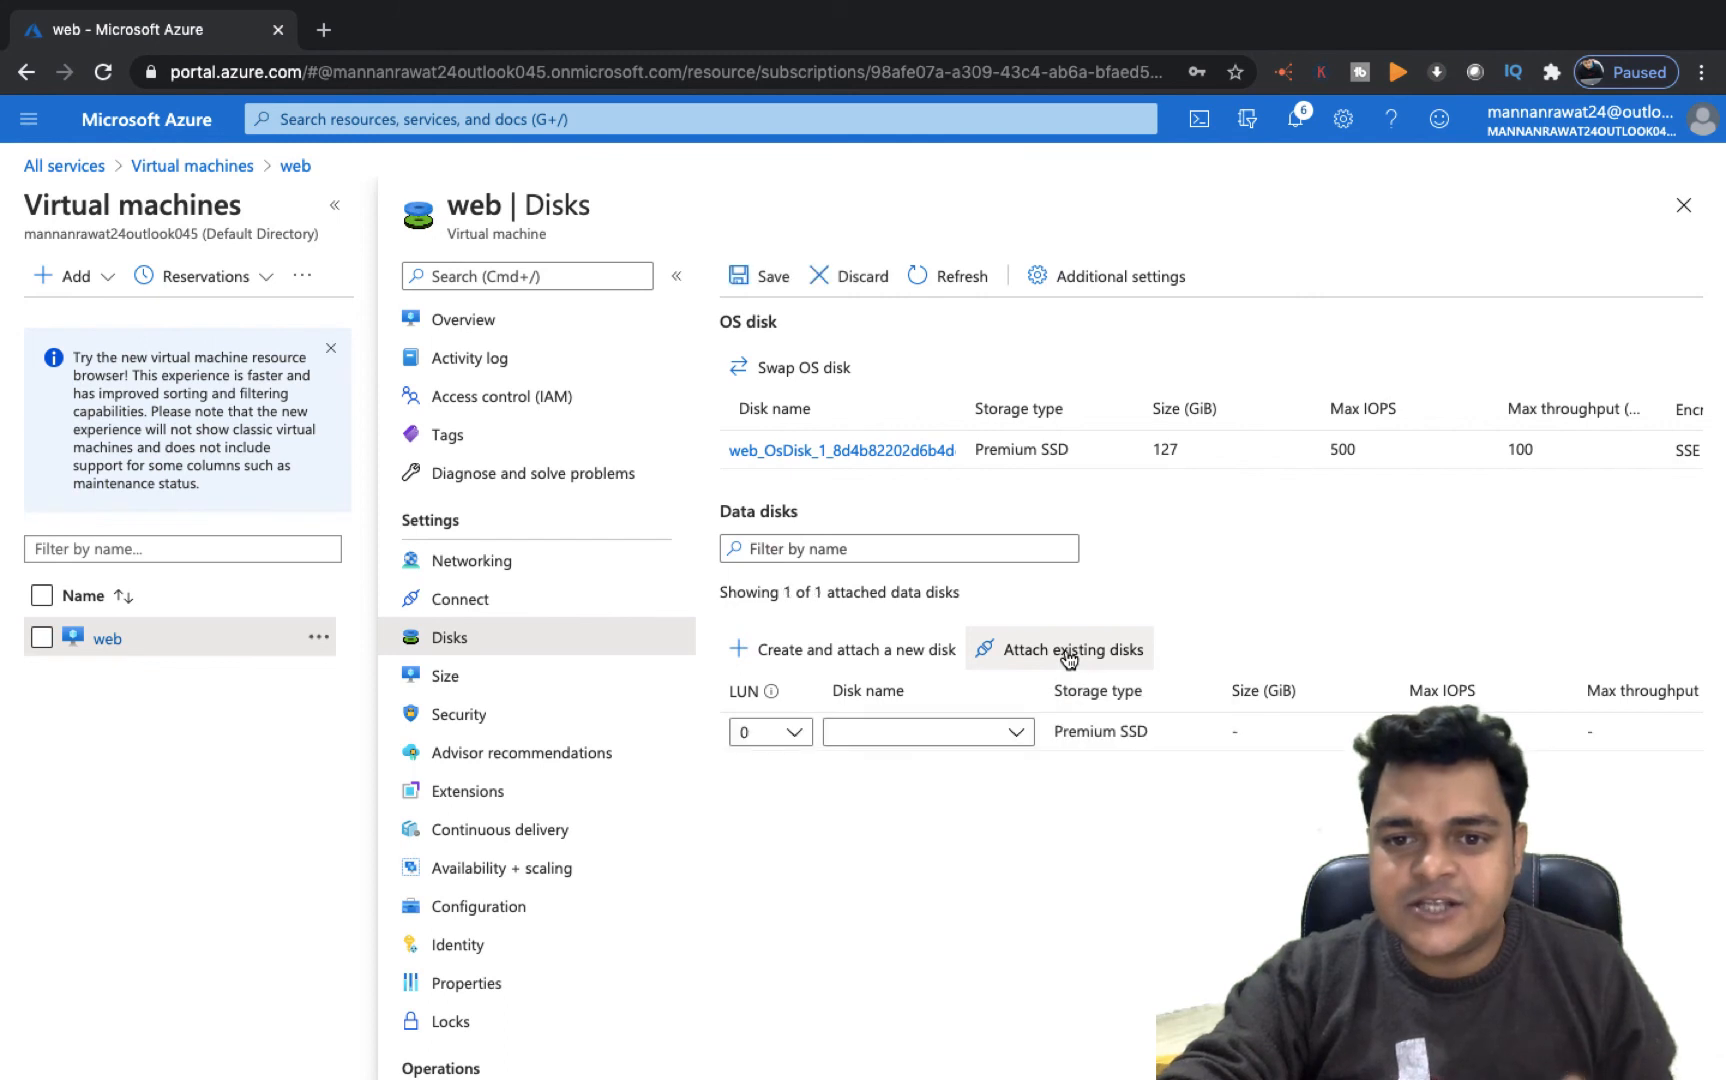
left_click(1013, 738)
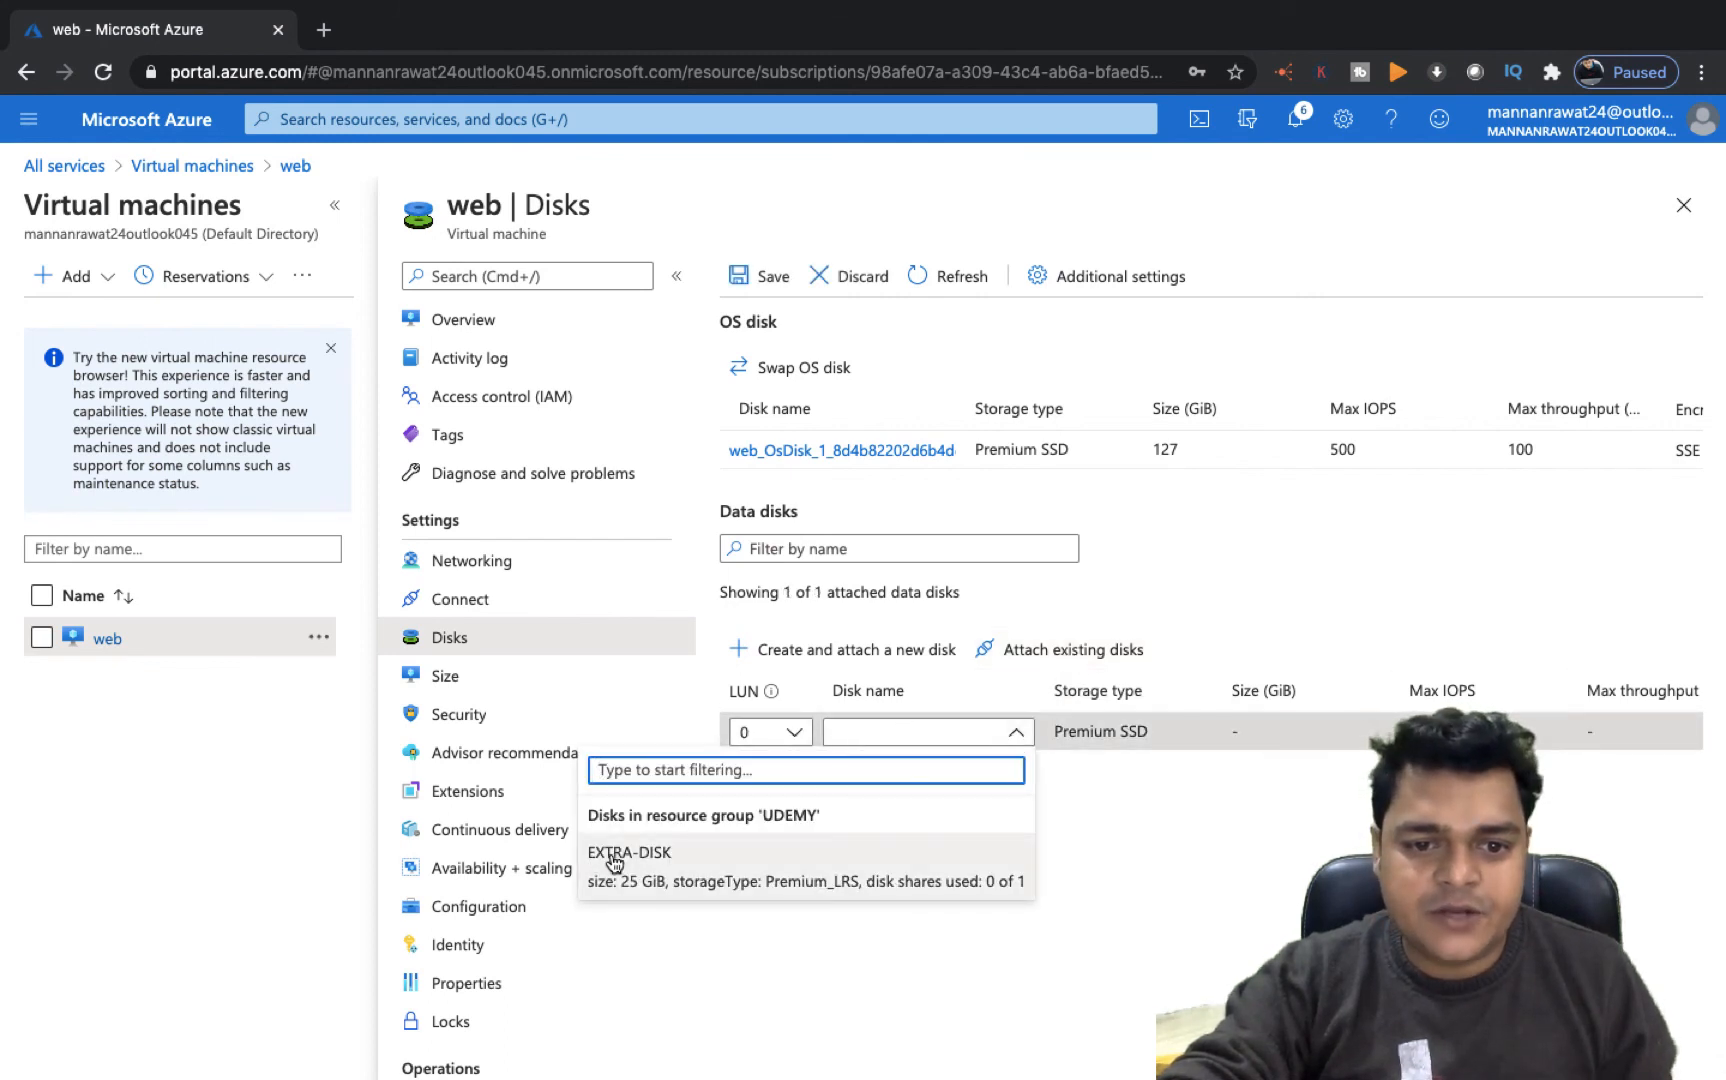
left_click(651, 862)
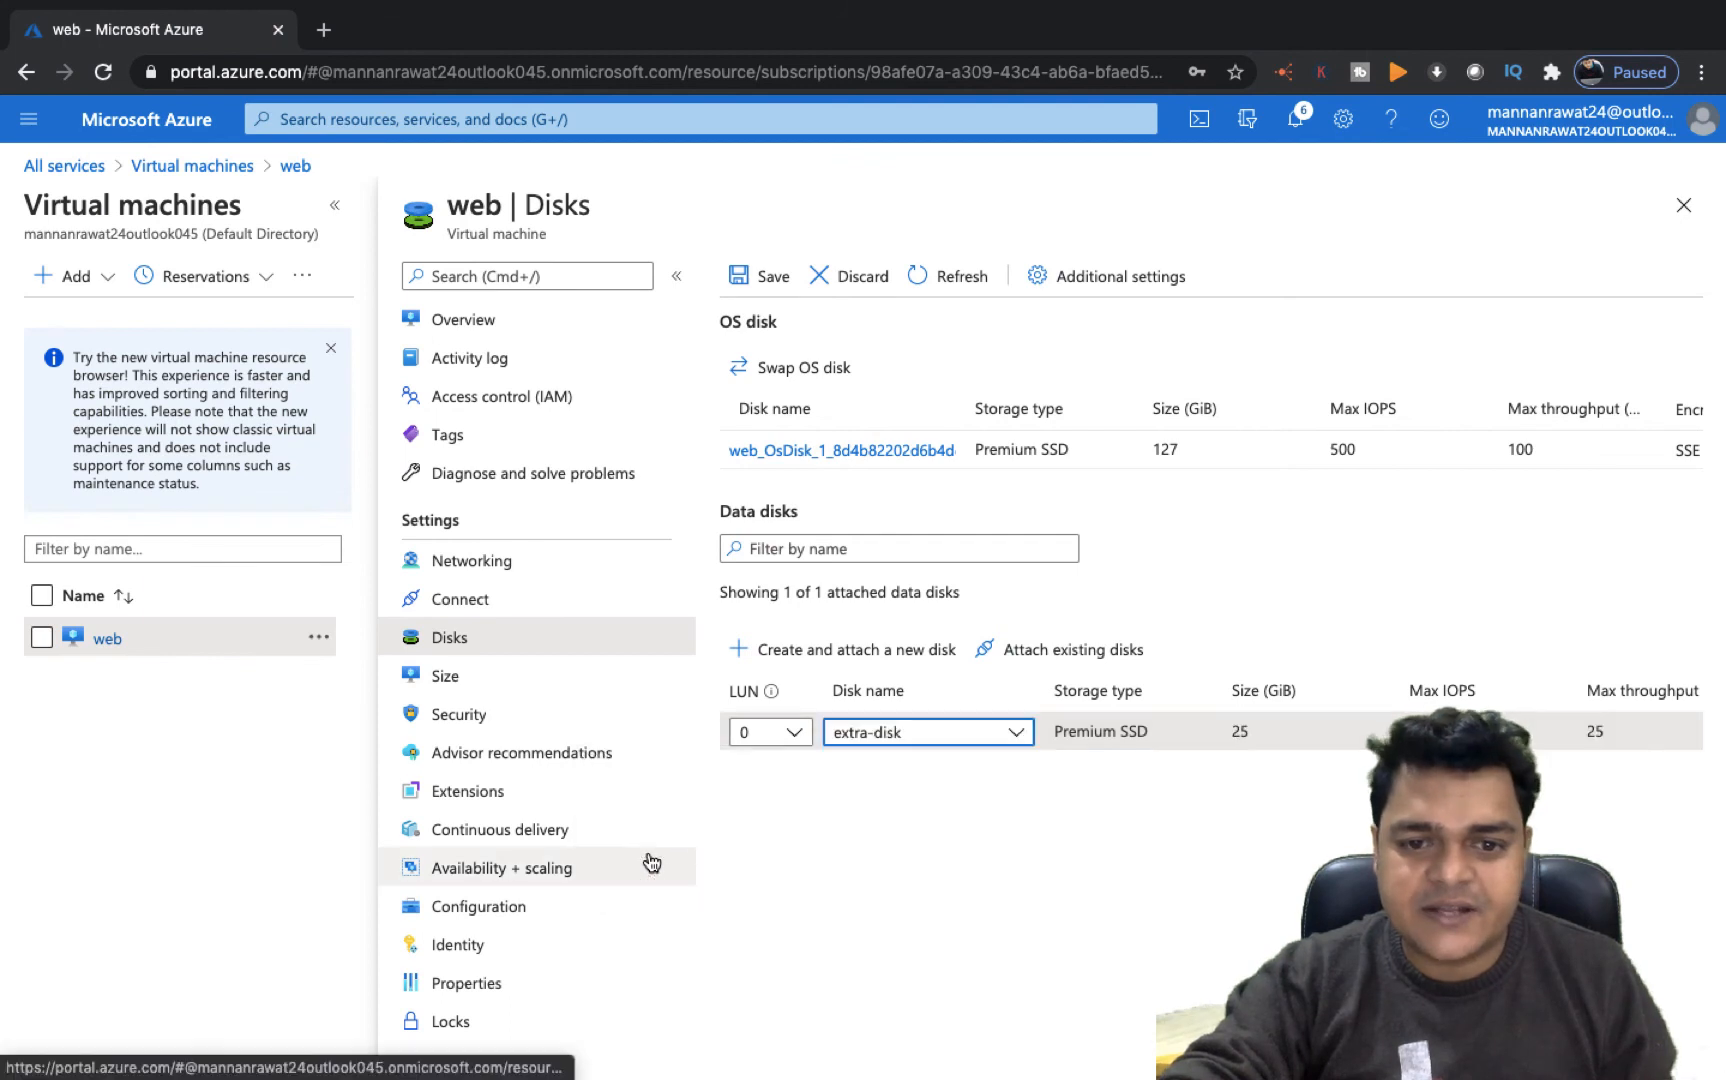
scroll(1100, 731, "right", 5)
scroll(1211, 731, "right", 1)
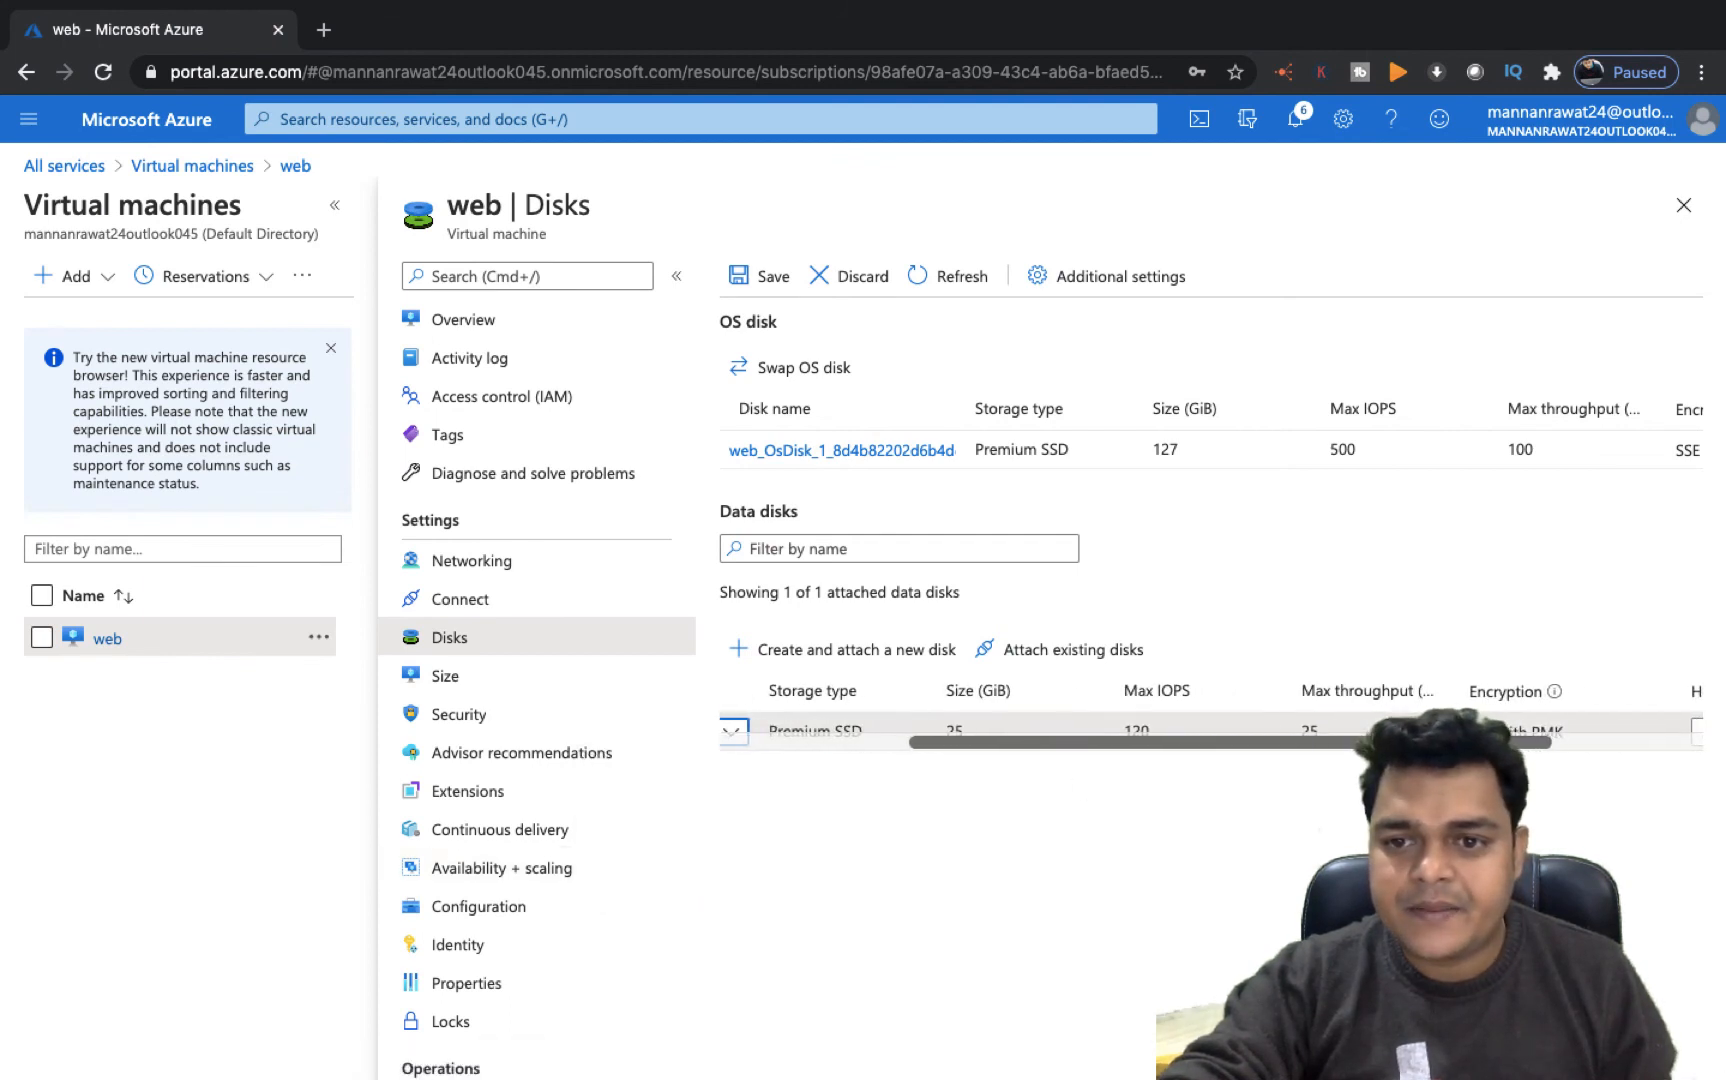
scroll(1370, 514, "left", 5)
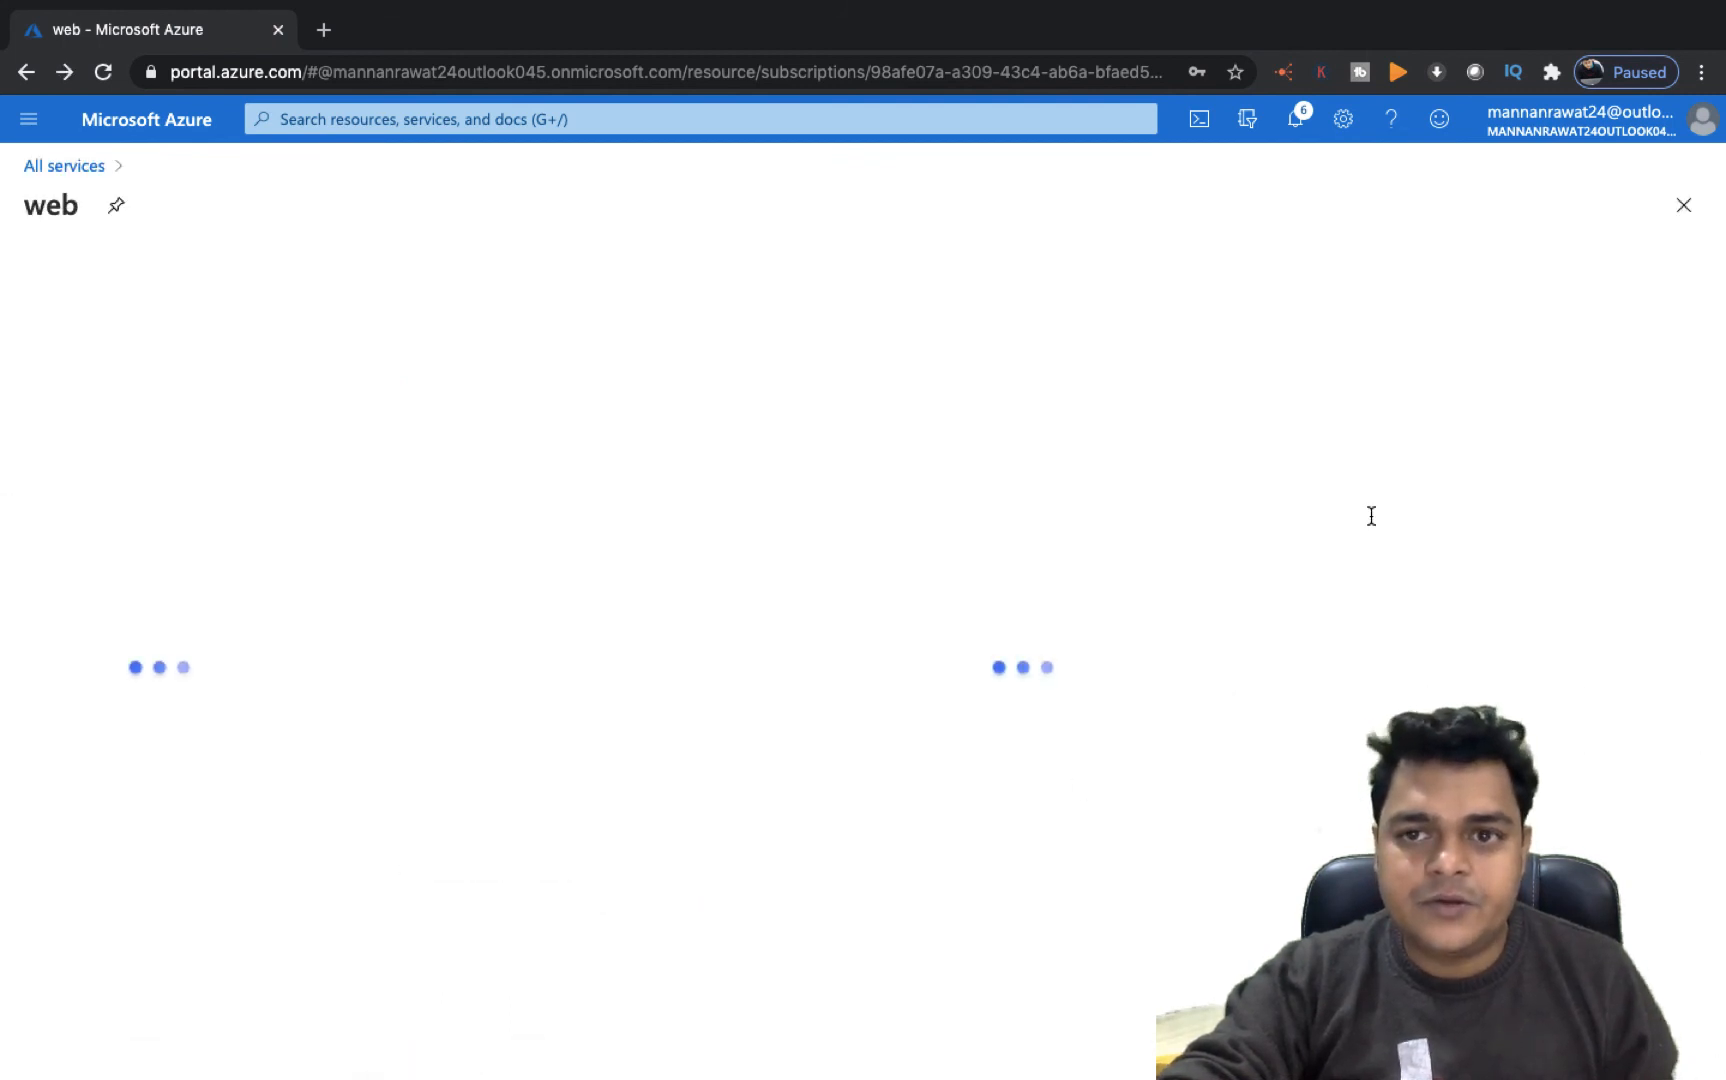
left_click(1305, 120)
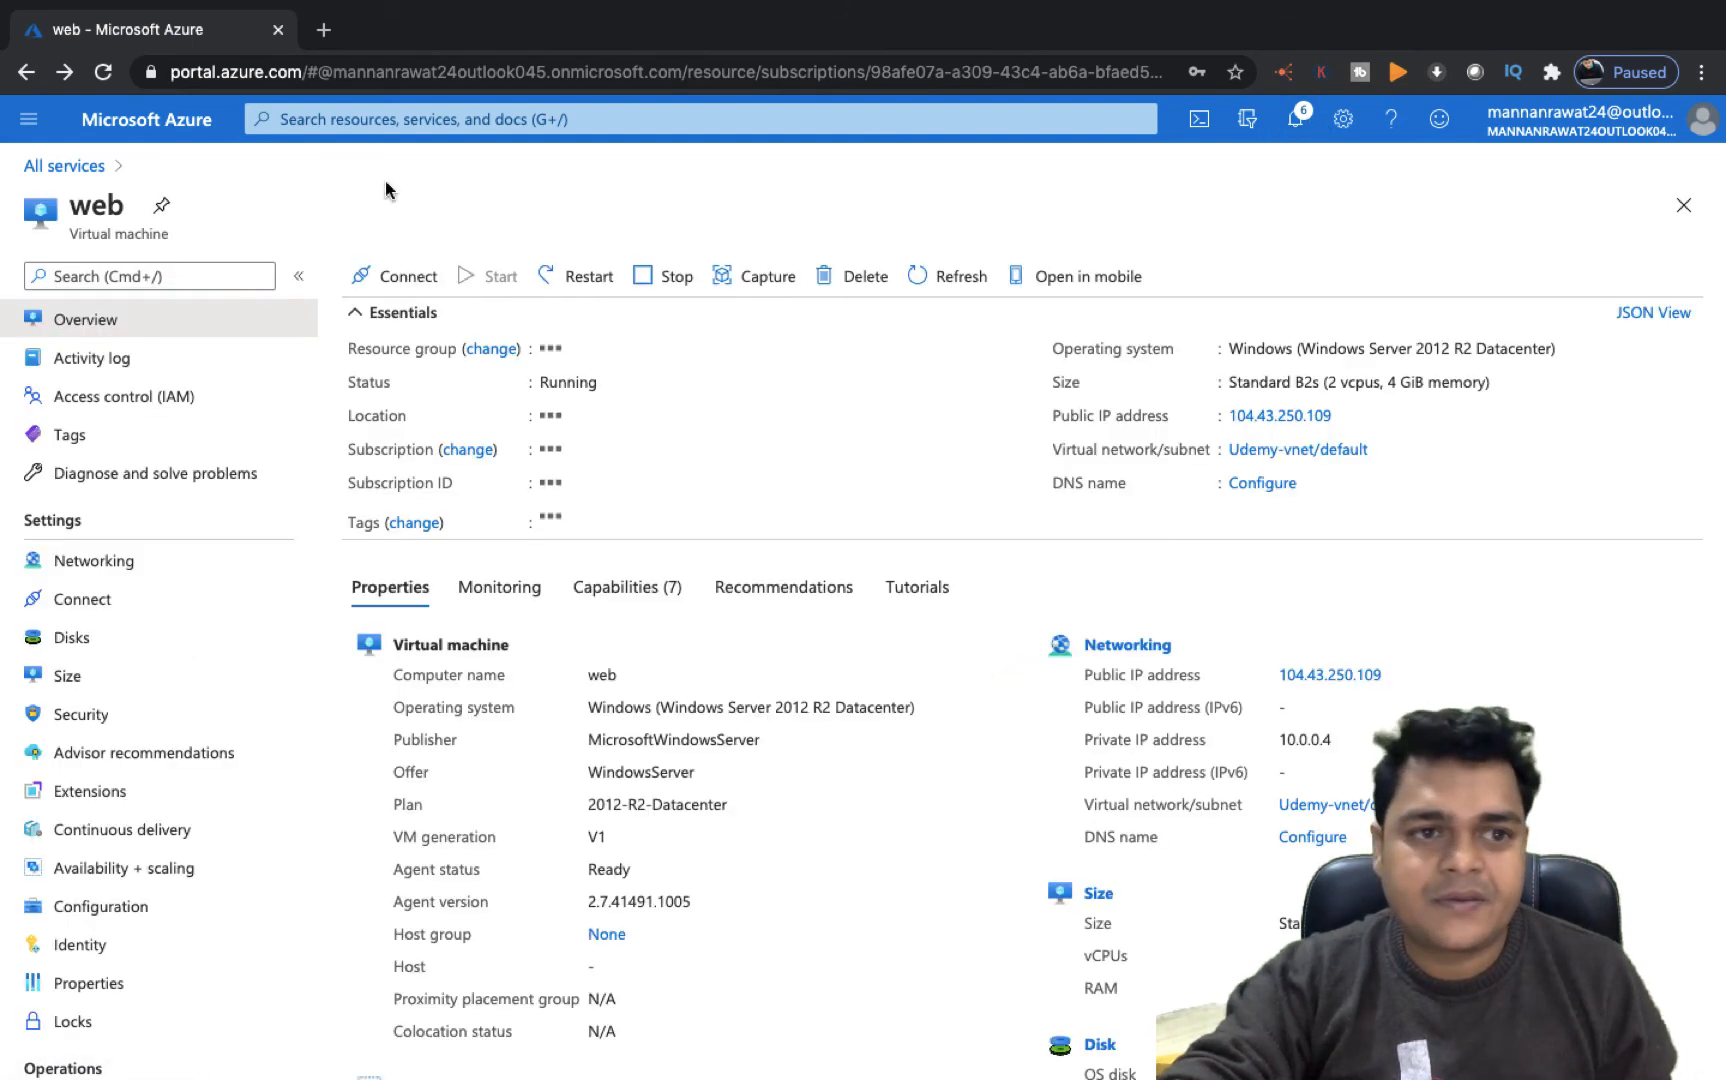
Open the Disks list from All services to check the extra-disk
left_click(73, 169)
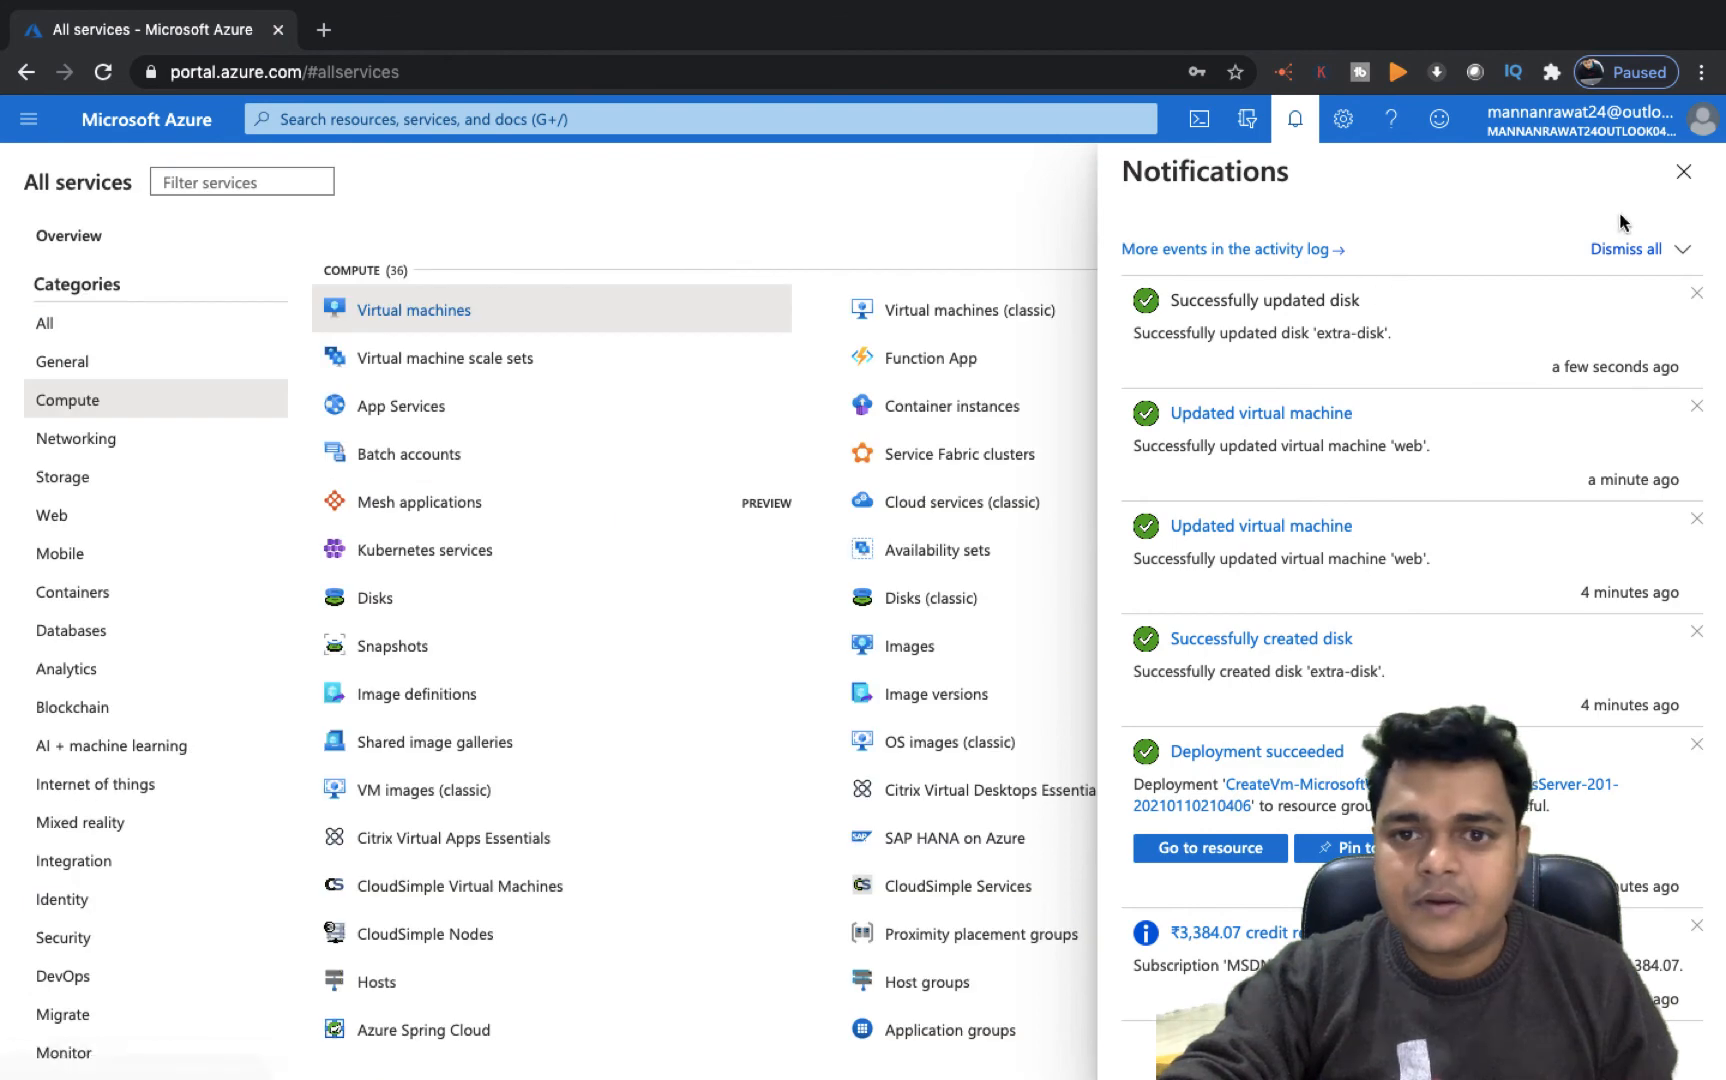
left_click(1688, 173)
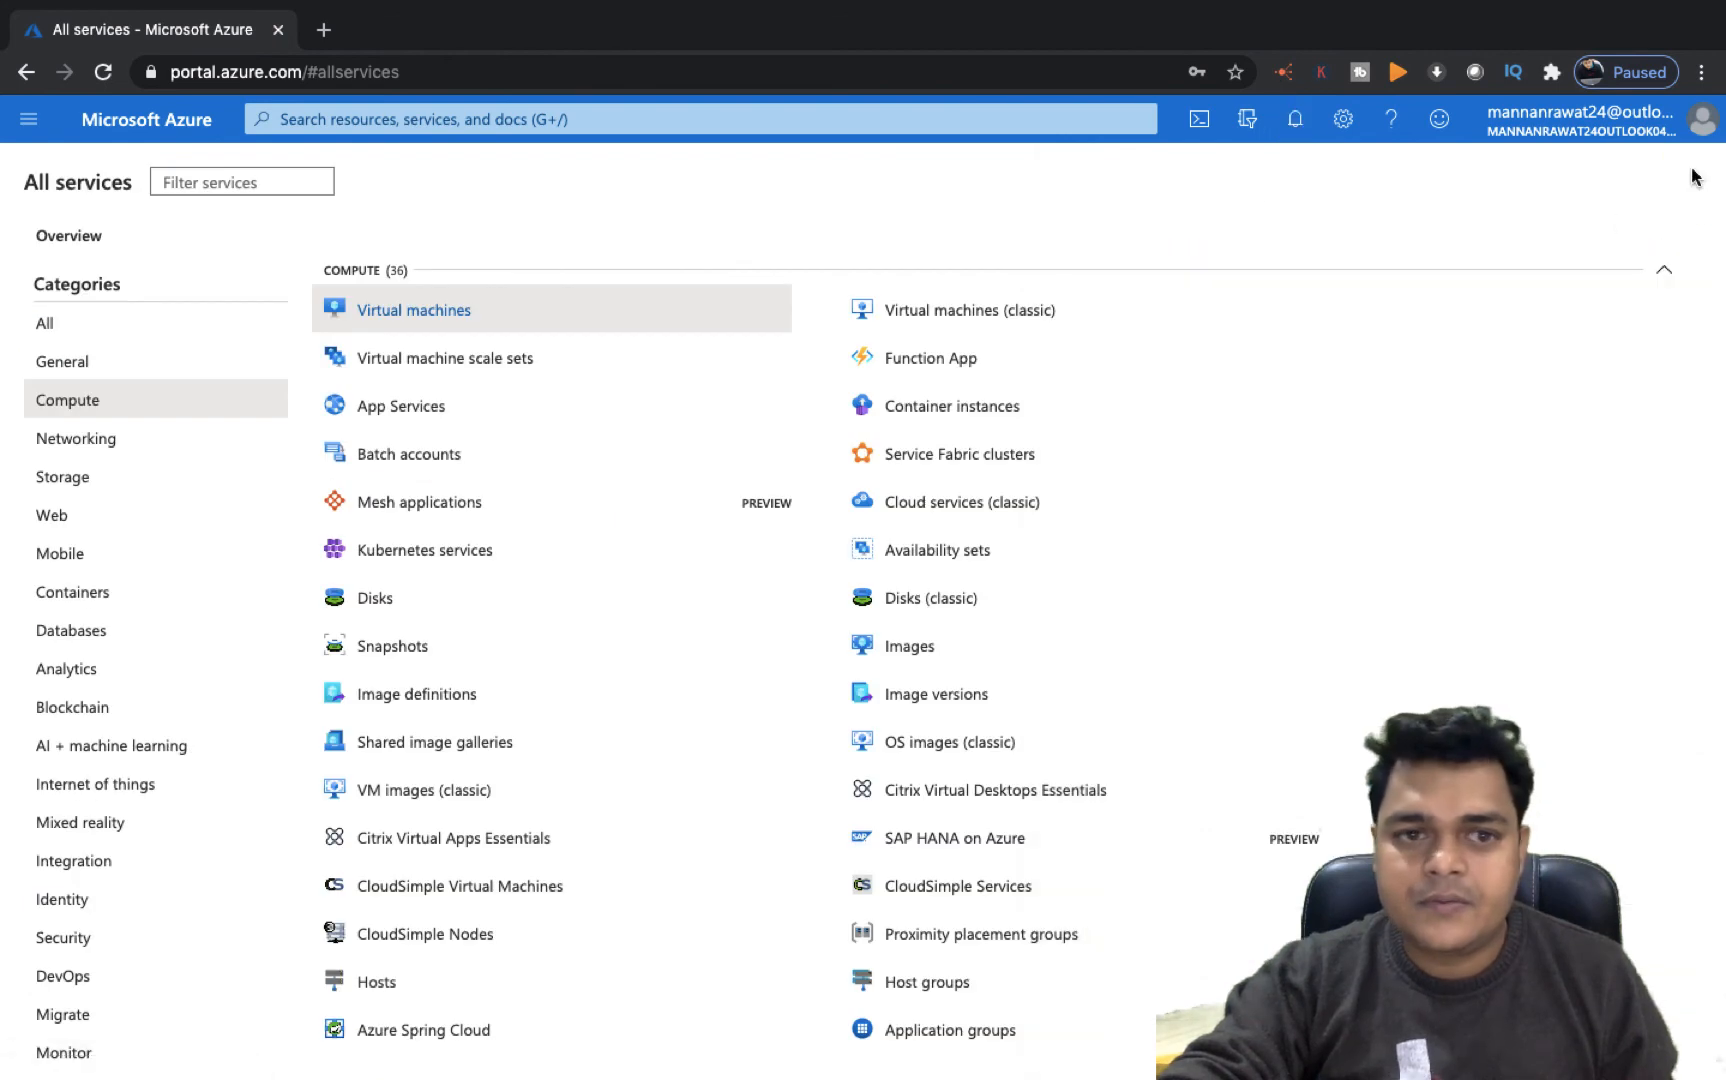
left_click(388, 598)
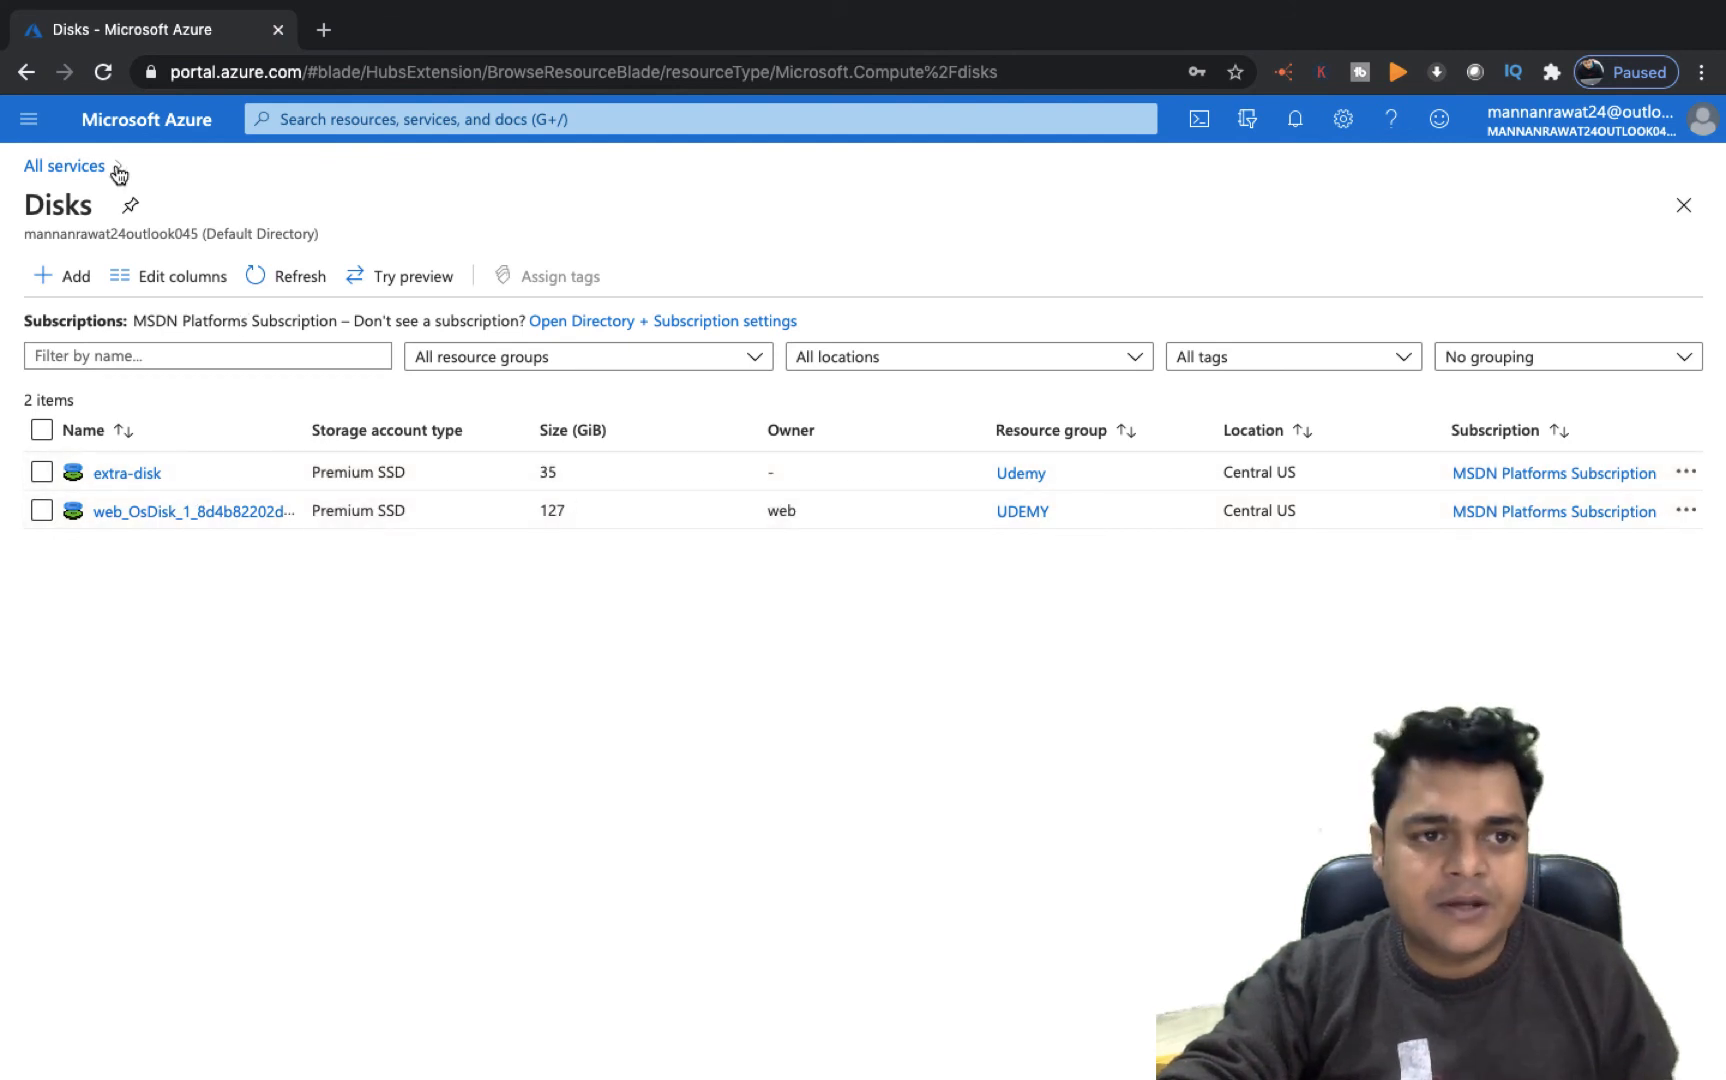
Attach the existing extra-disk to the web VM as a data disk at LUN 0 and save
left_click(70, 167)
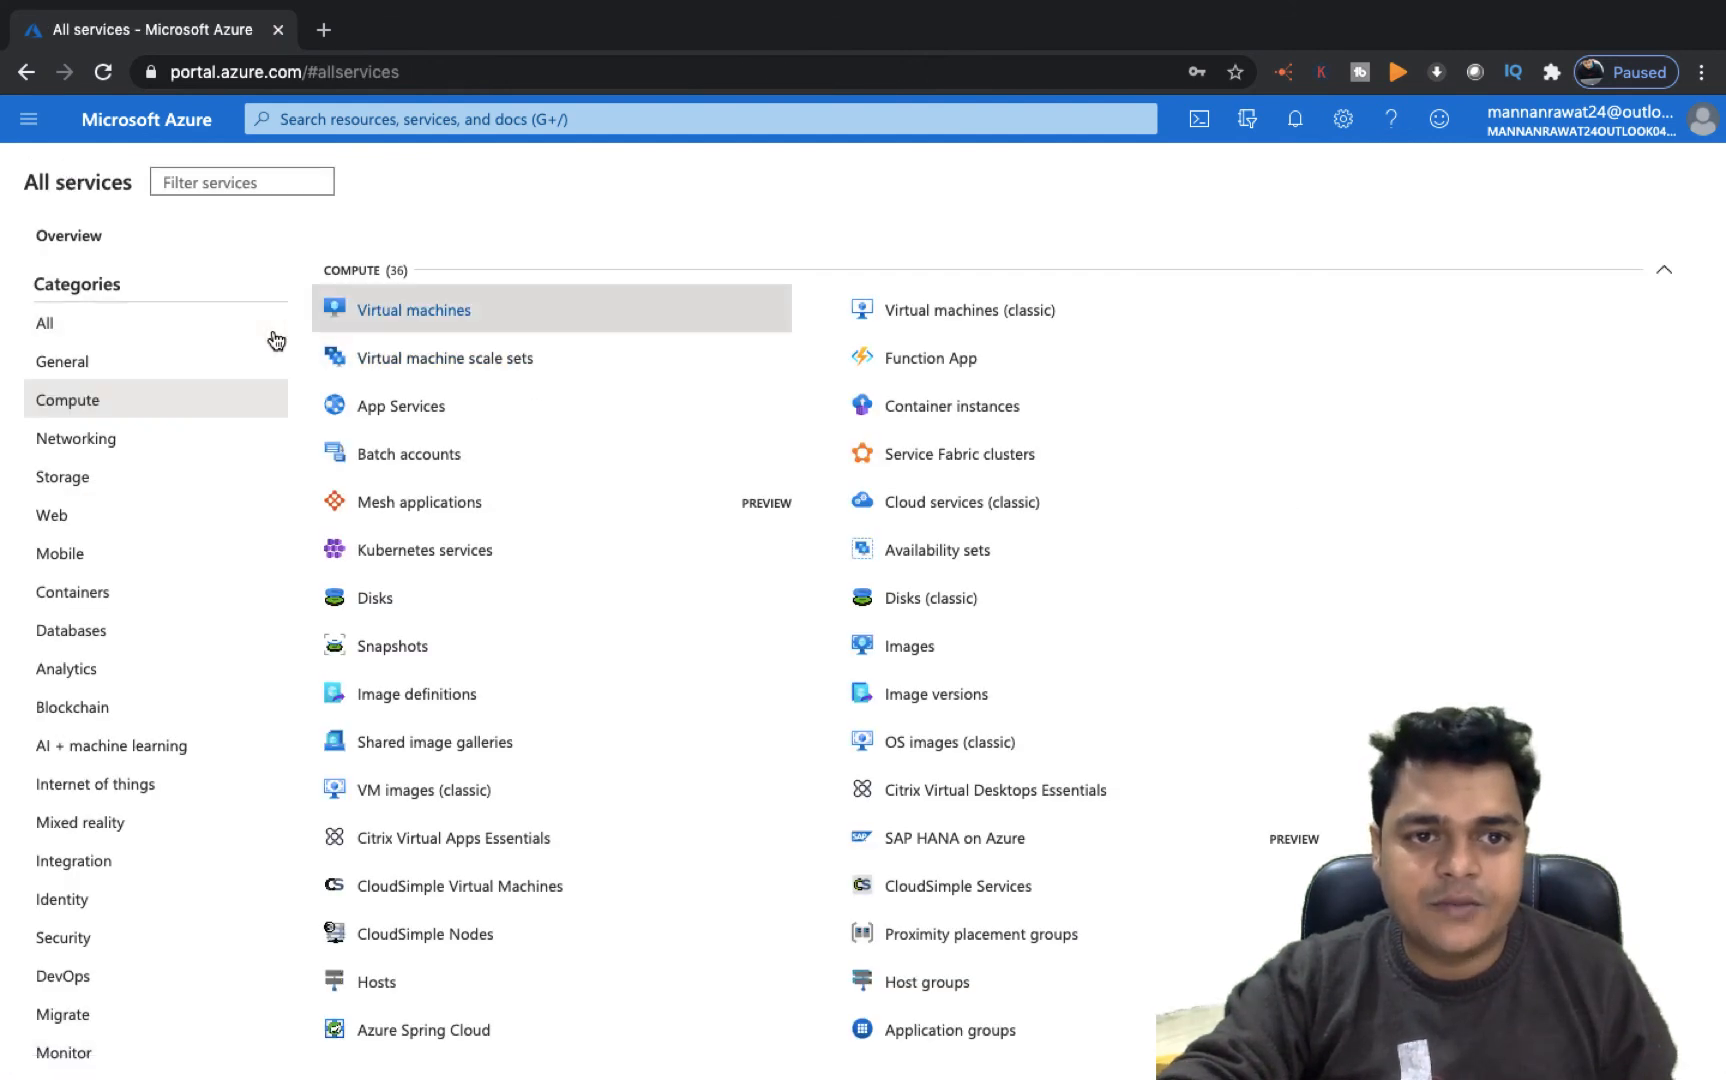
left_click(405, 314)
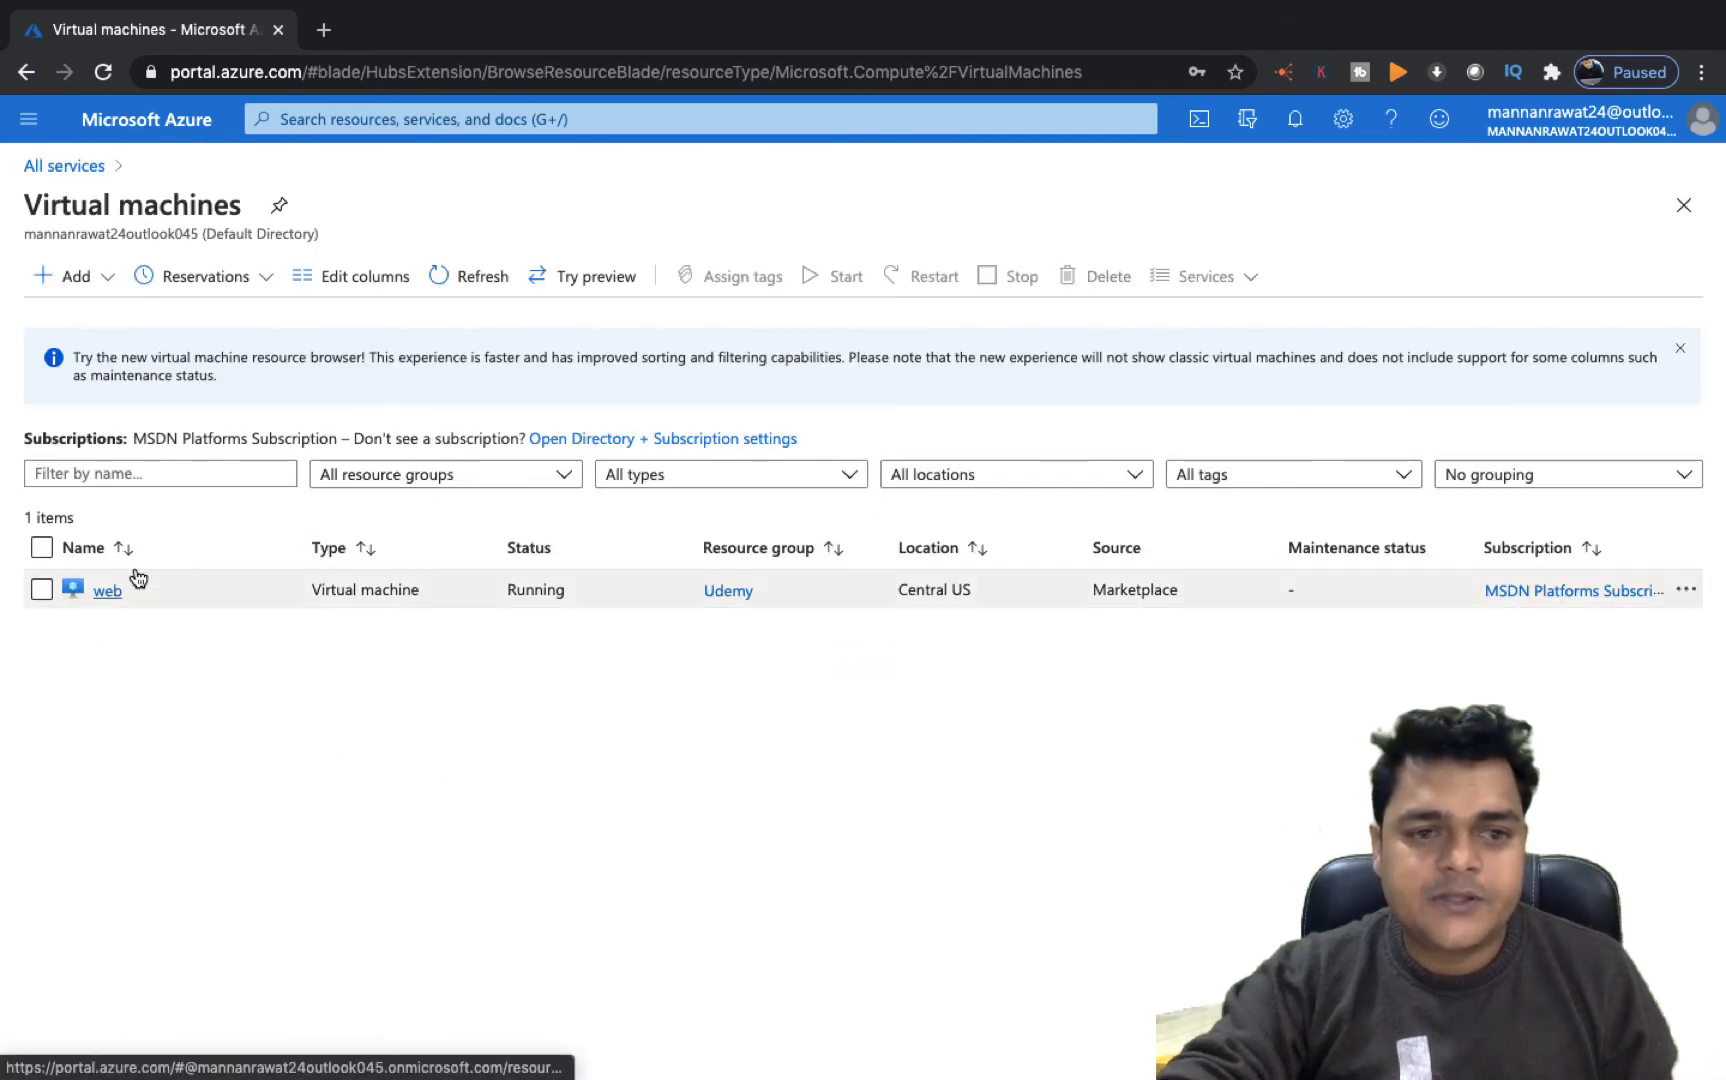
left_click(108, 590)
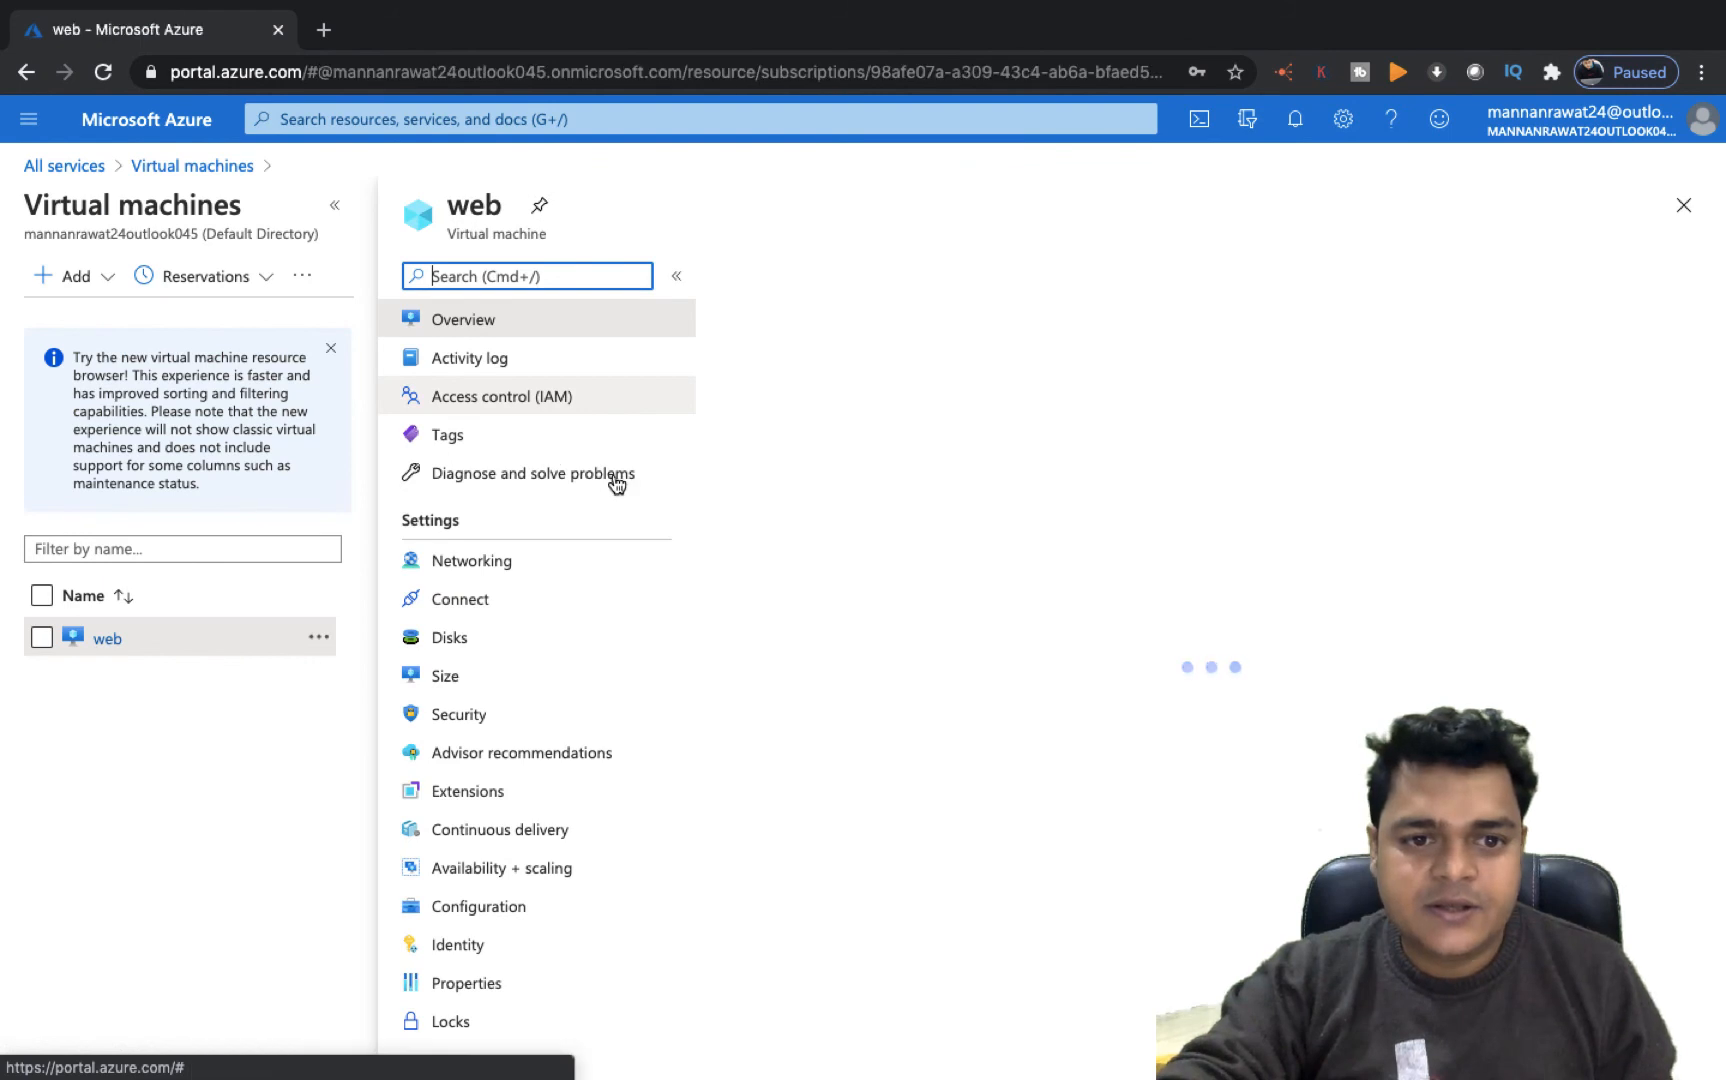
left_click(457, 644)
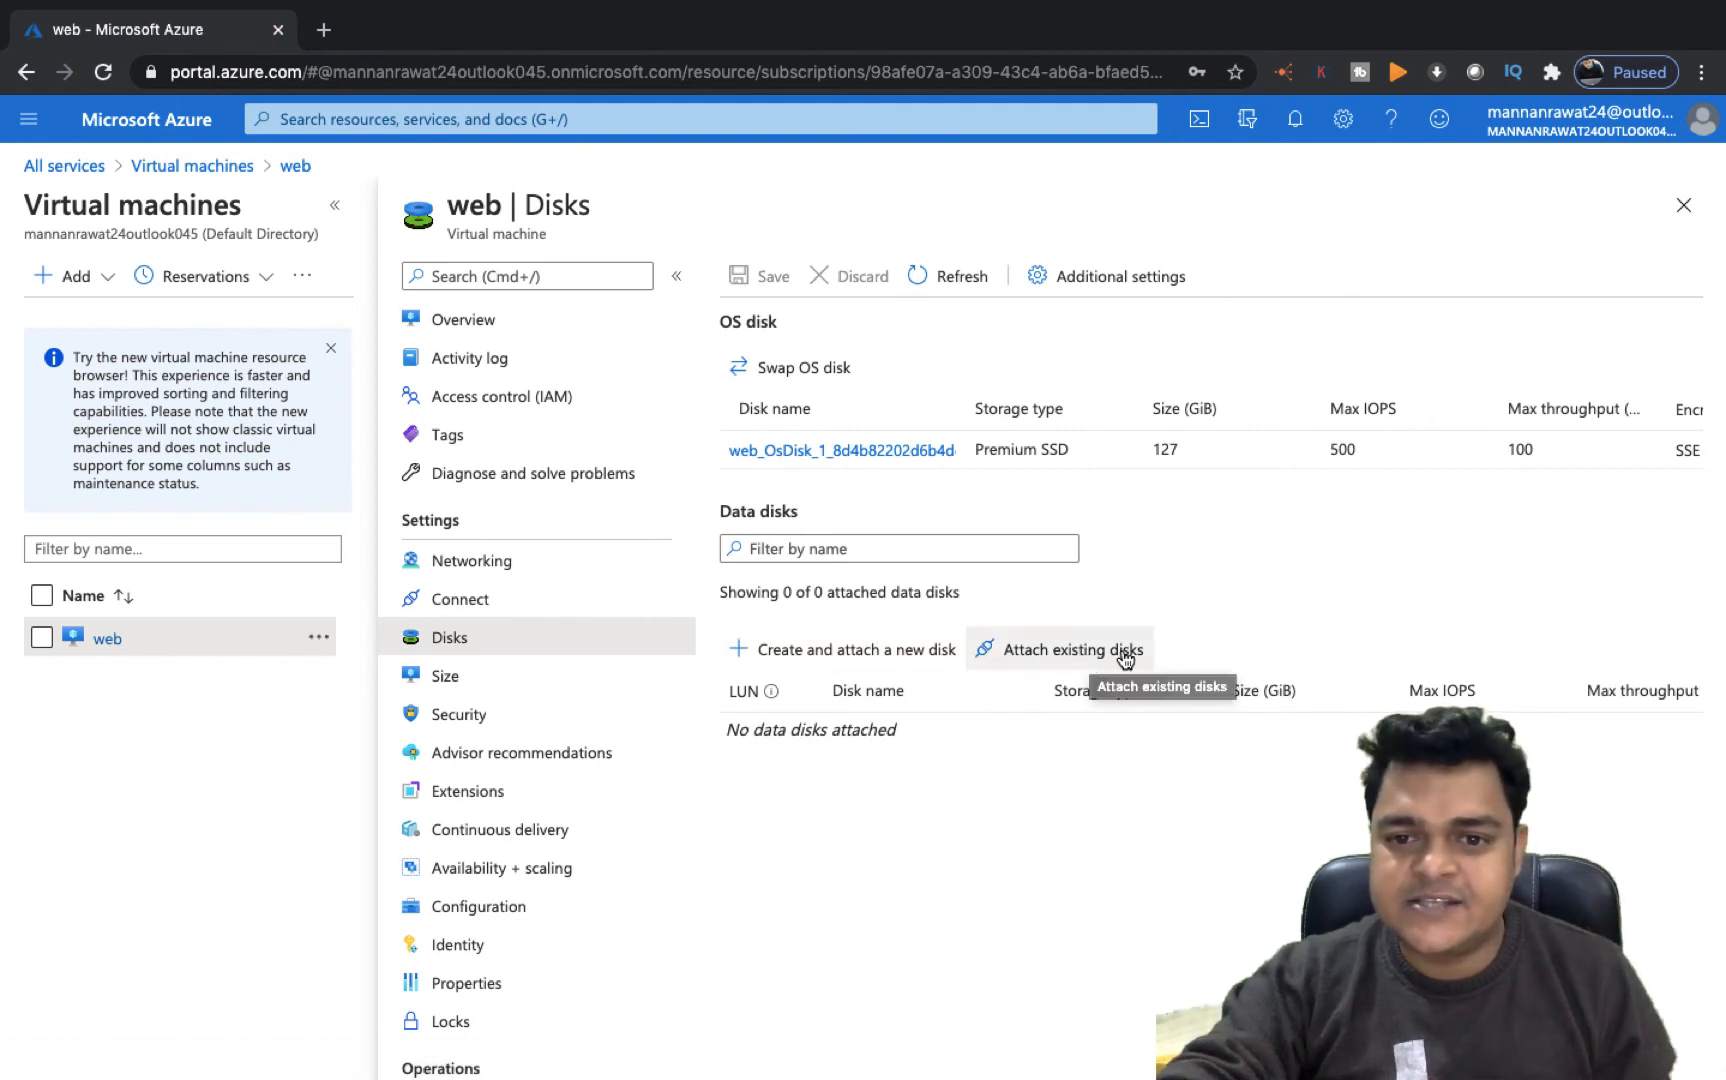
left_click(1093, 660)
left_click(943, 740)
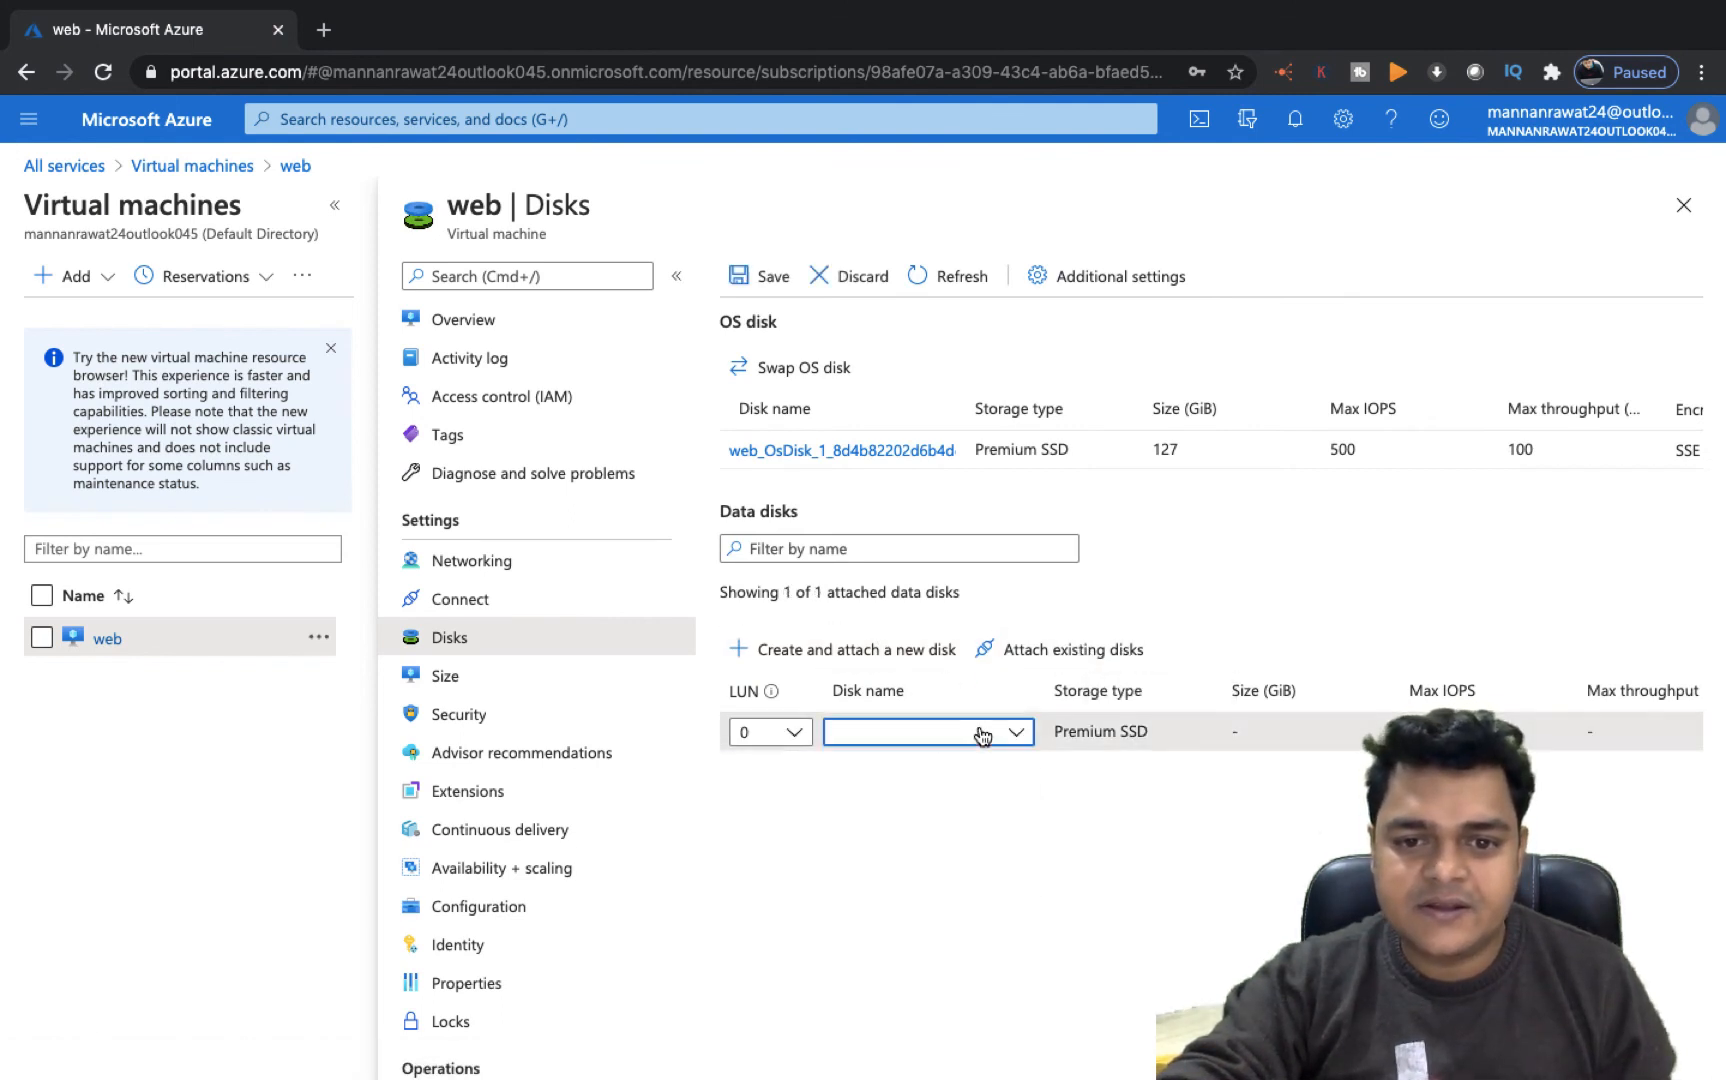
left_click(672, 856)
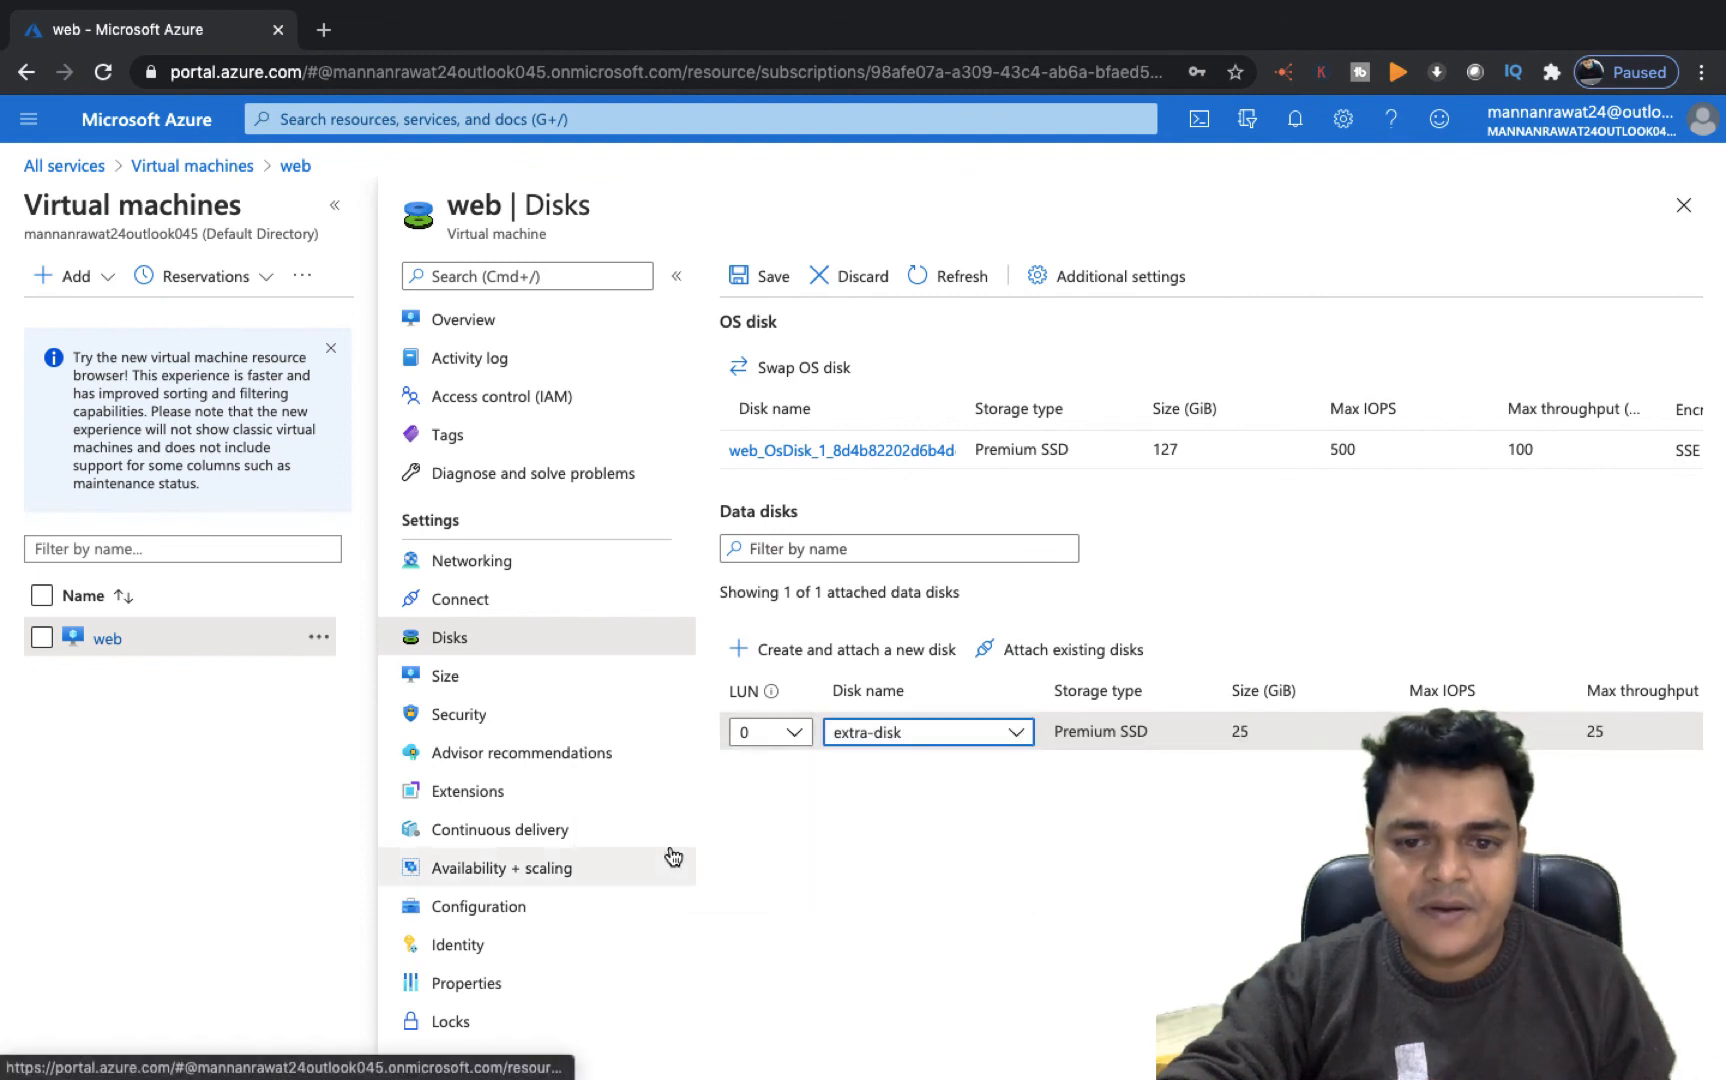
scroll(1214, 728, "right", 5)
scroll(1214, 728, "right", 3)
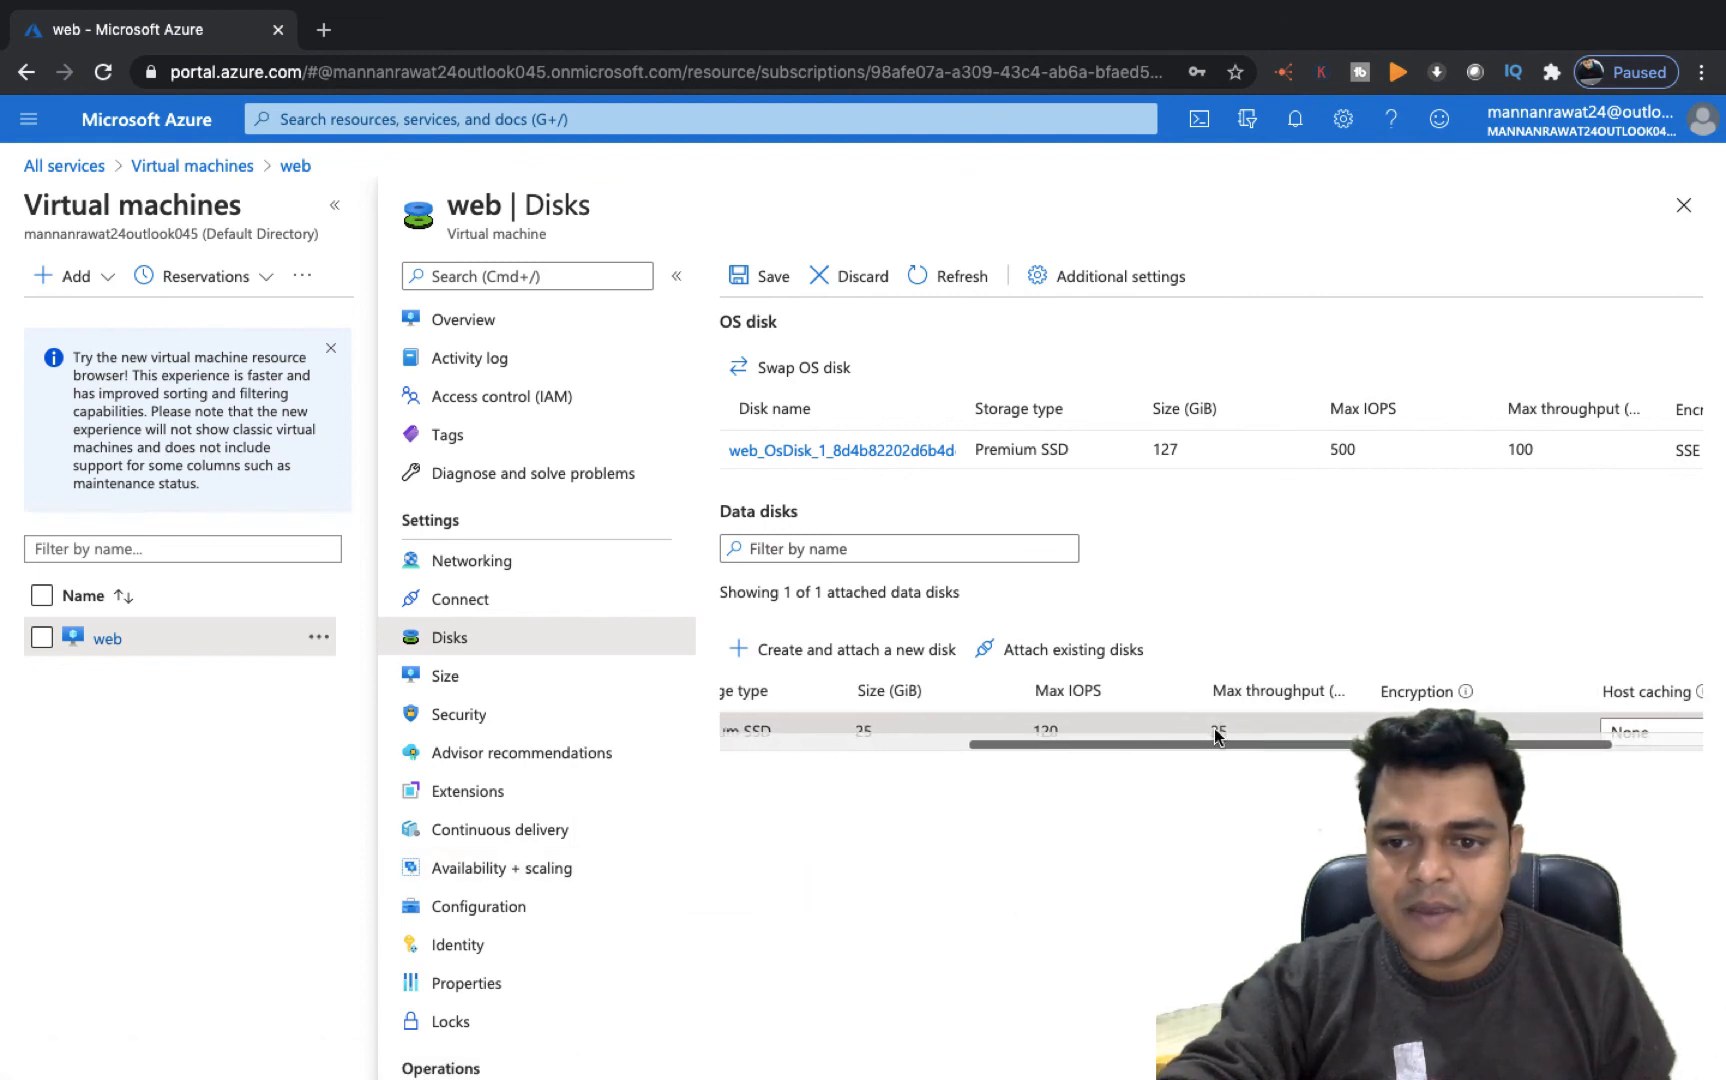
left_click(768, 287)
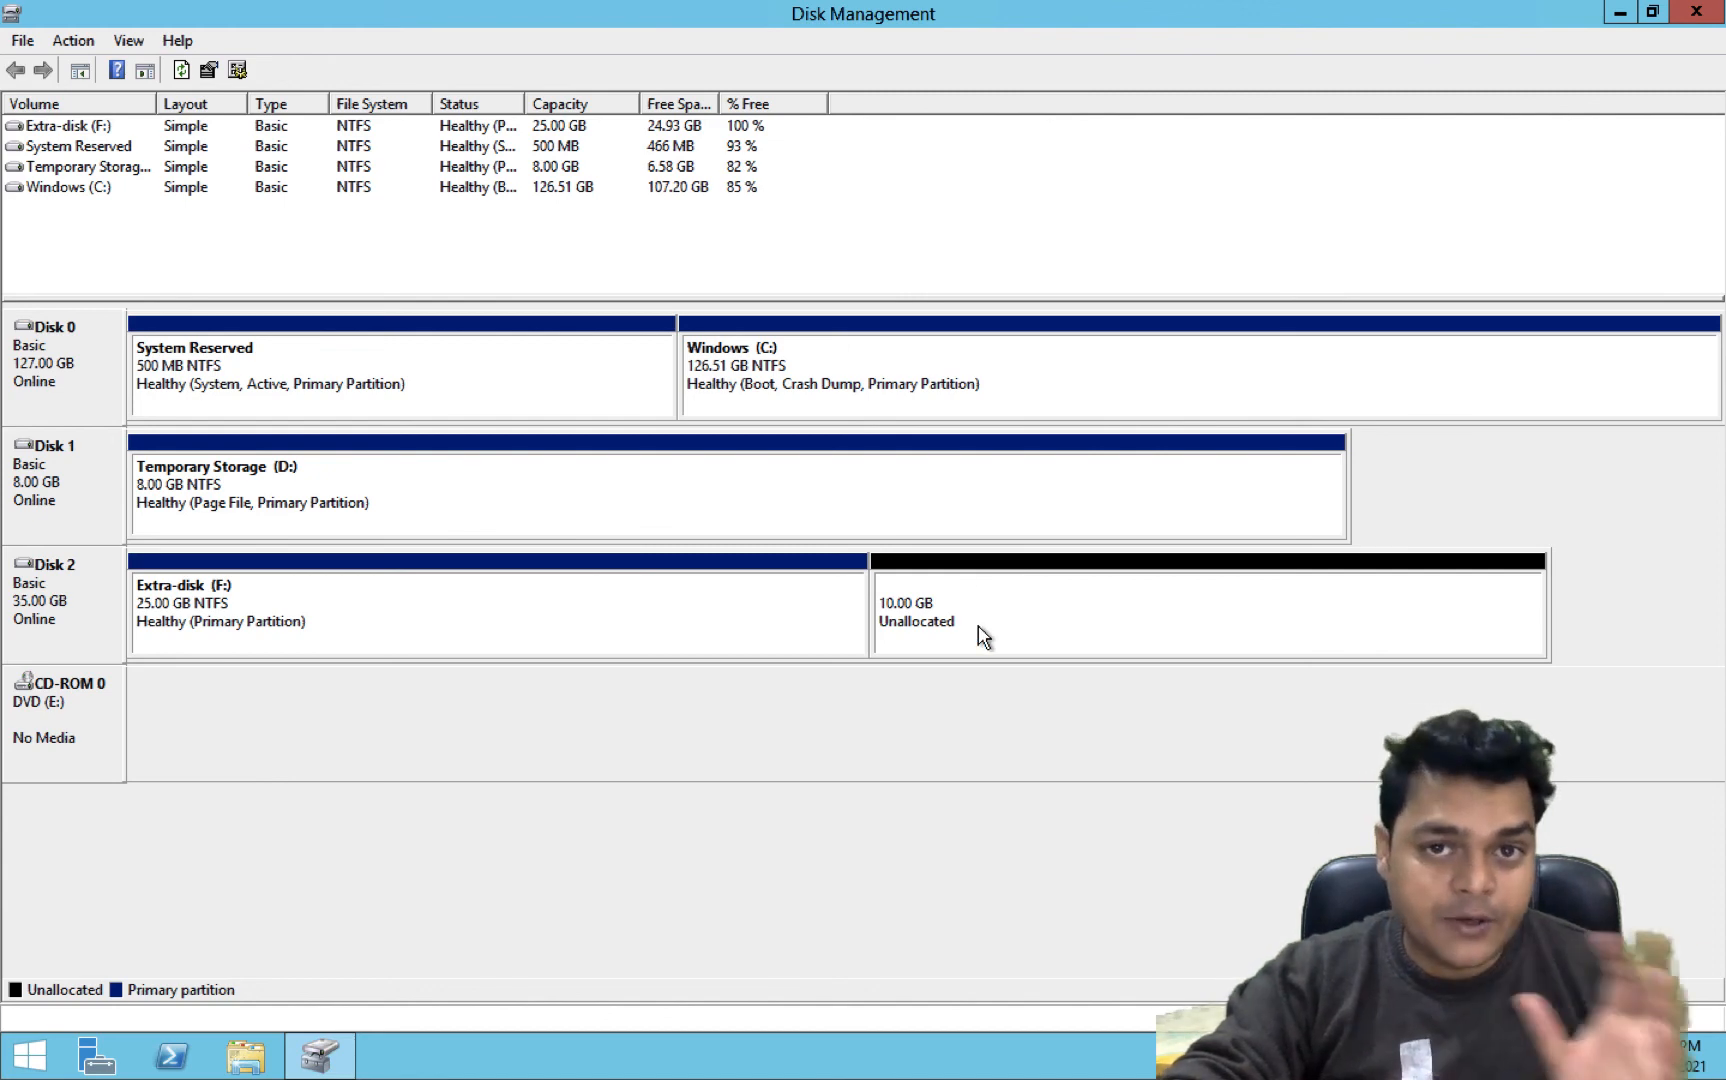
Extend the Extra-disk (F:) volume into the unallocated space on Disk 2 with the Extend Volume wizard
right_click(639, 610)
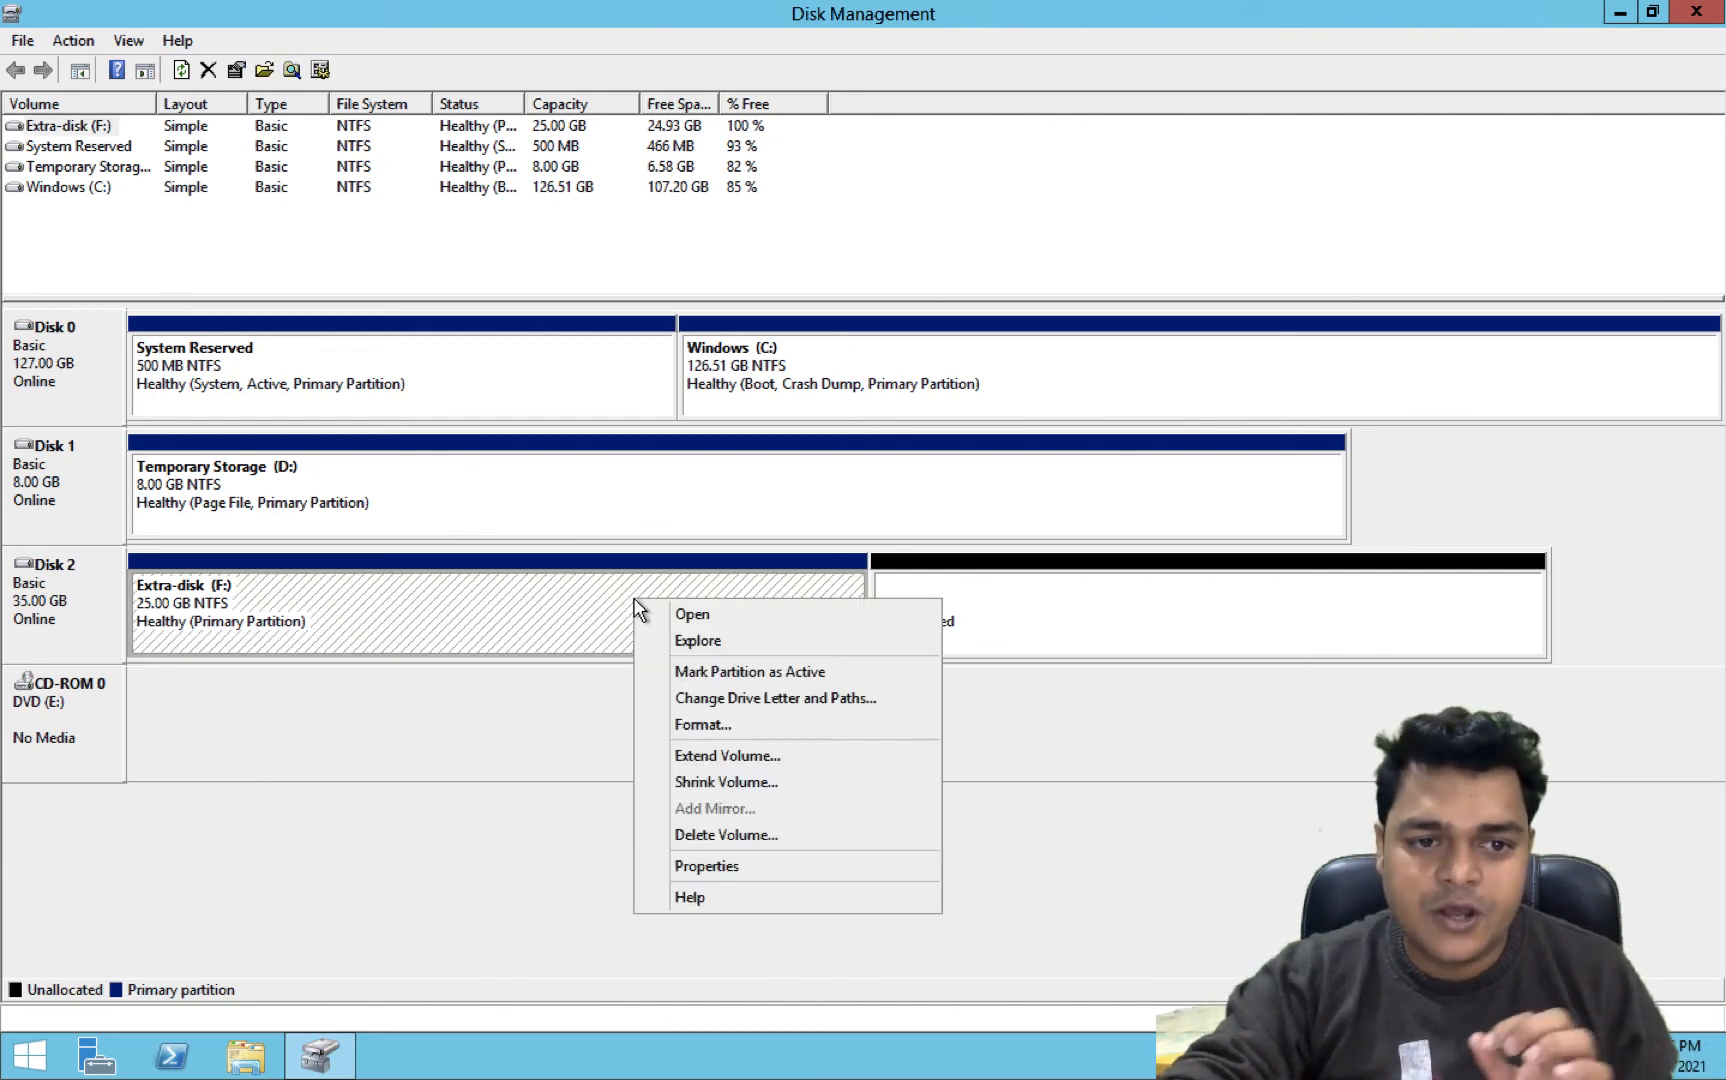
left_click(711, 759)
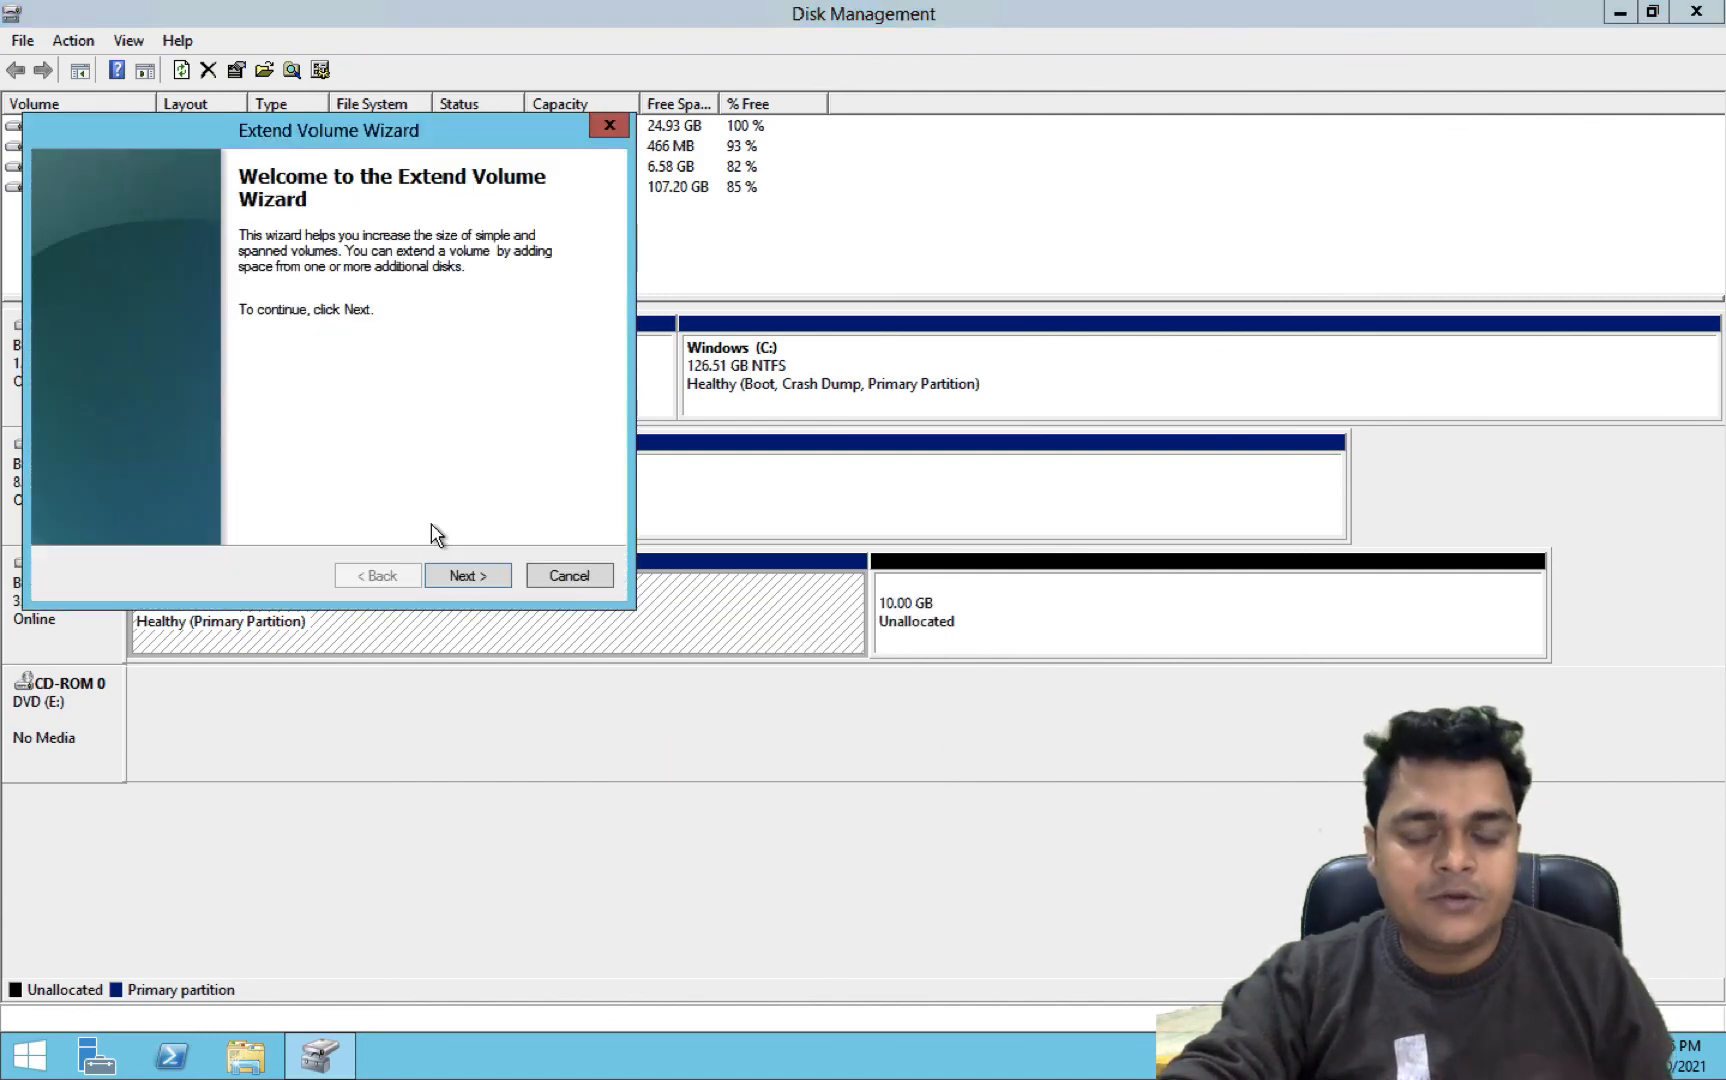
left_click(474, 569)
left_click(474, 576)
left_click(475, 576)
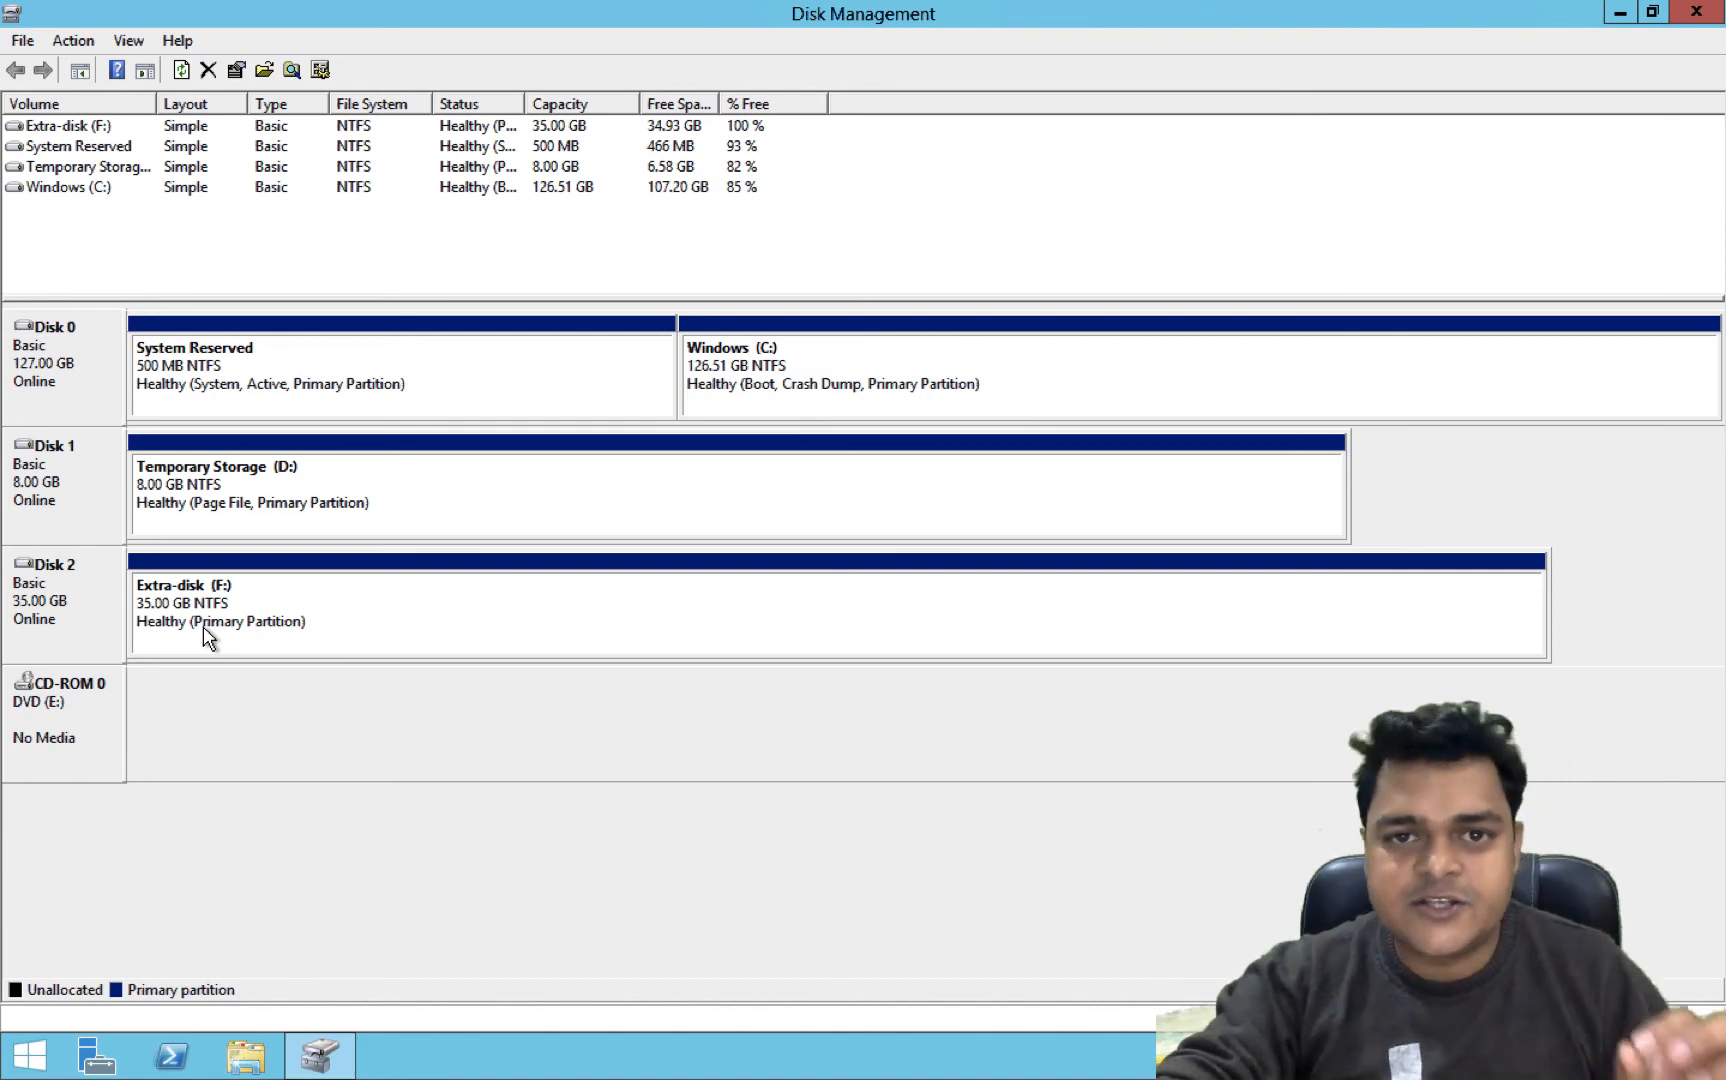
key("ctrl+Left")
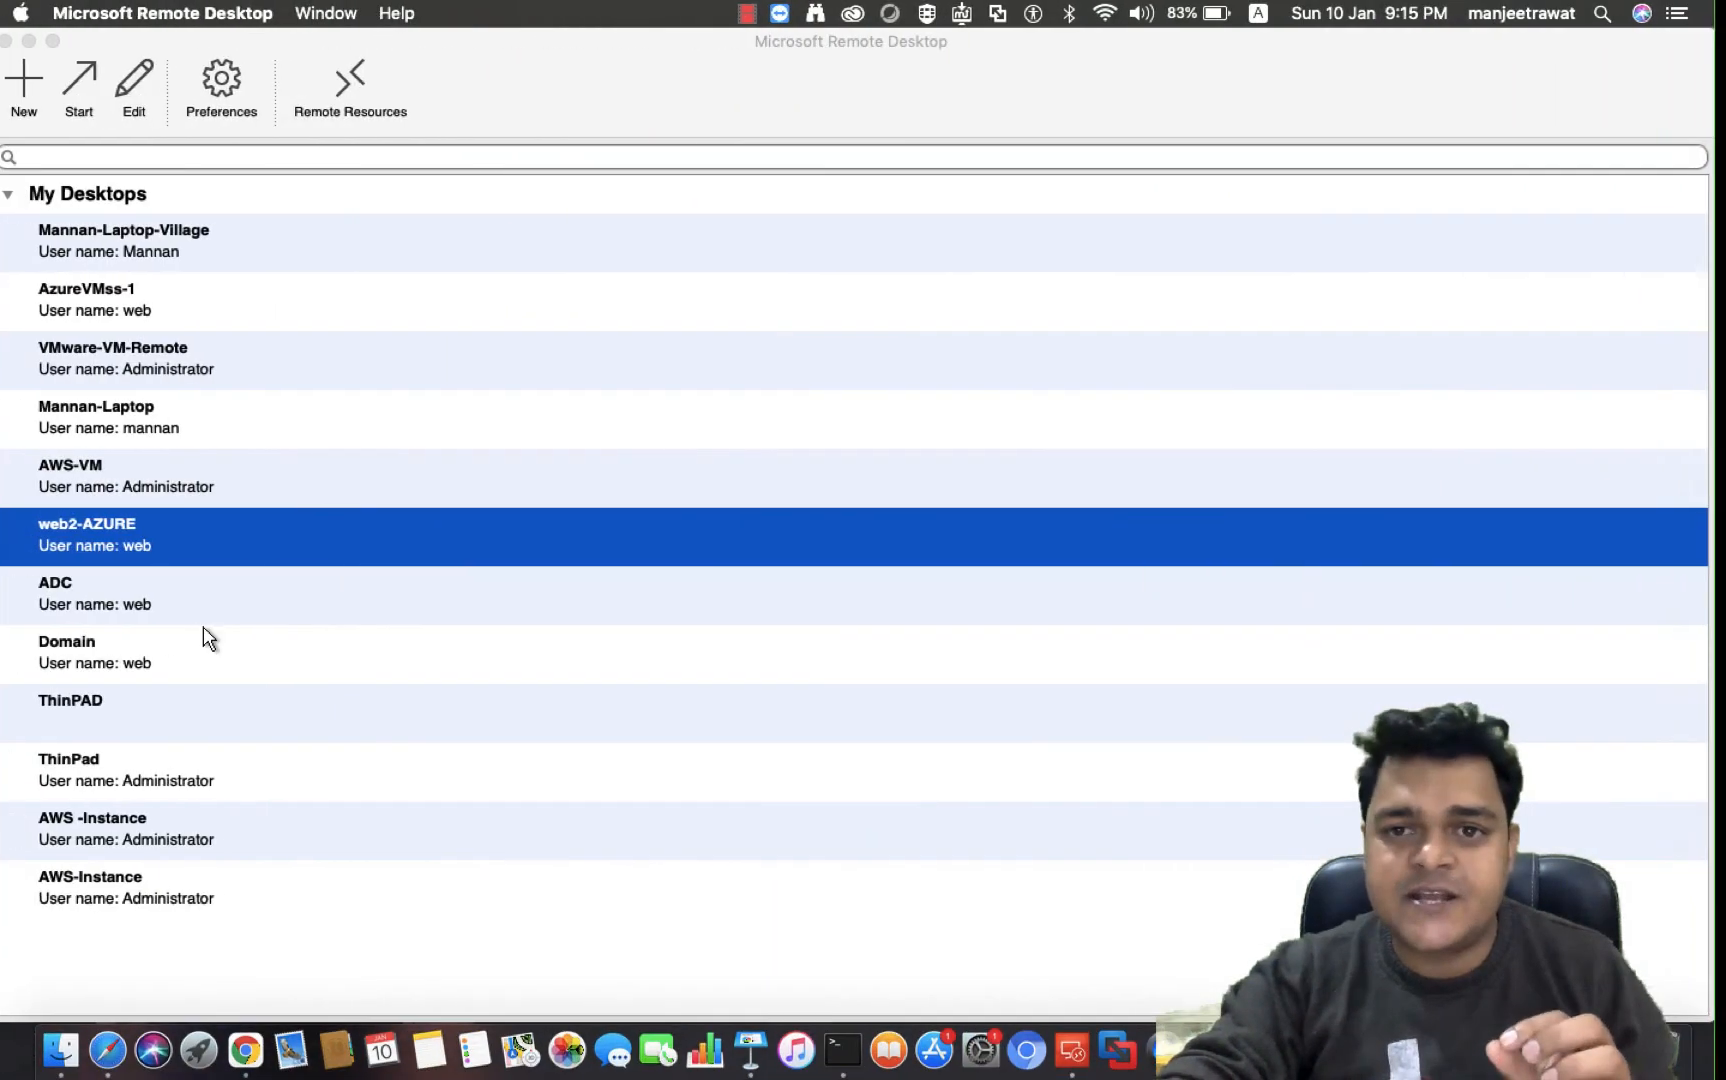
left_click(38, 39)
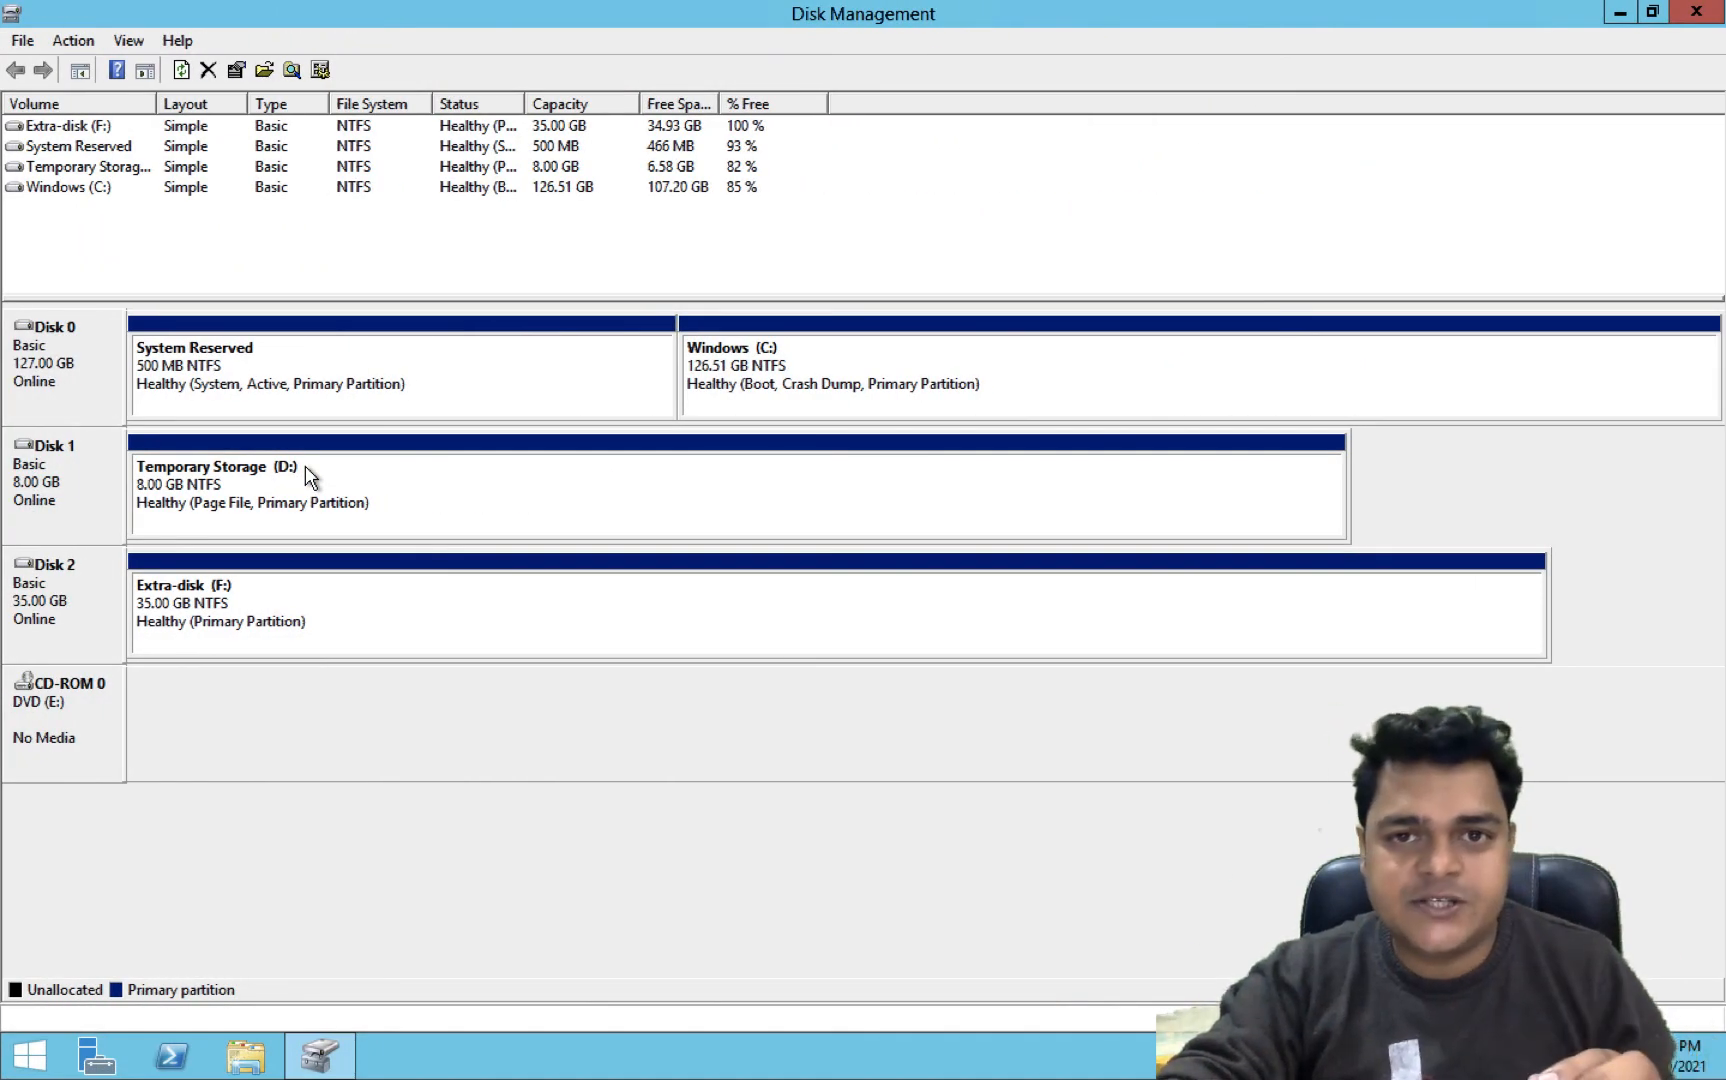
key("ctrl+Right")
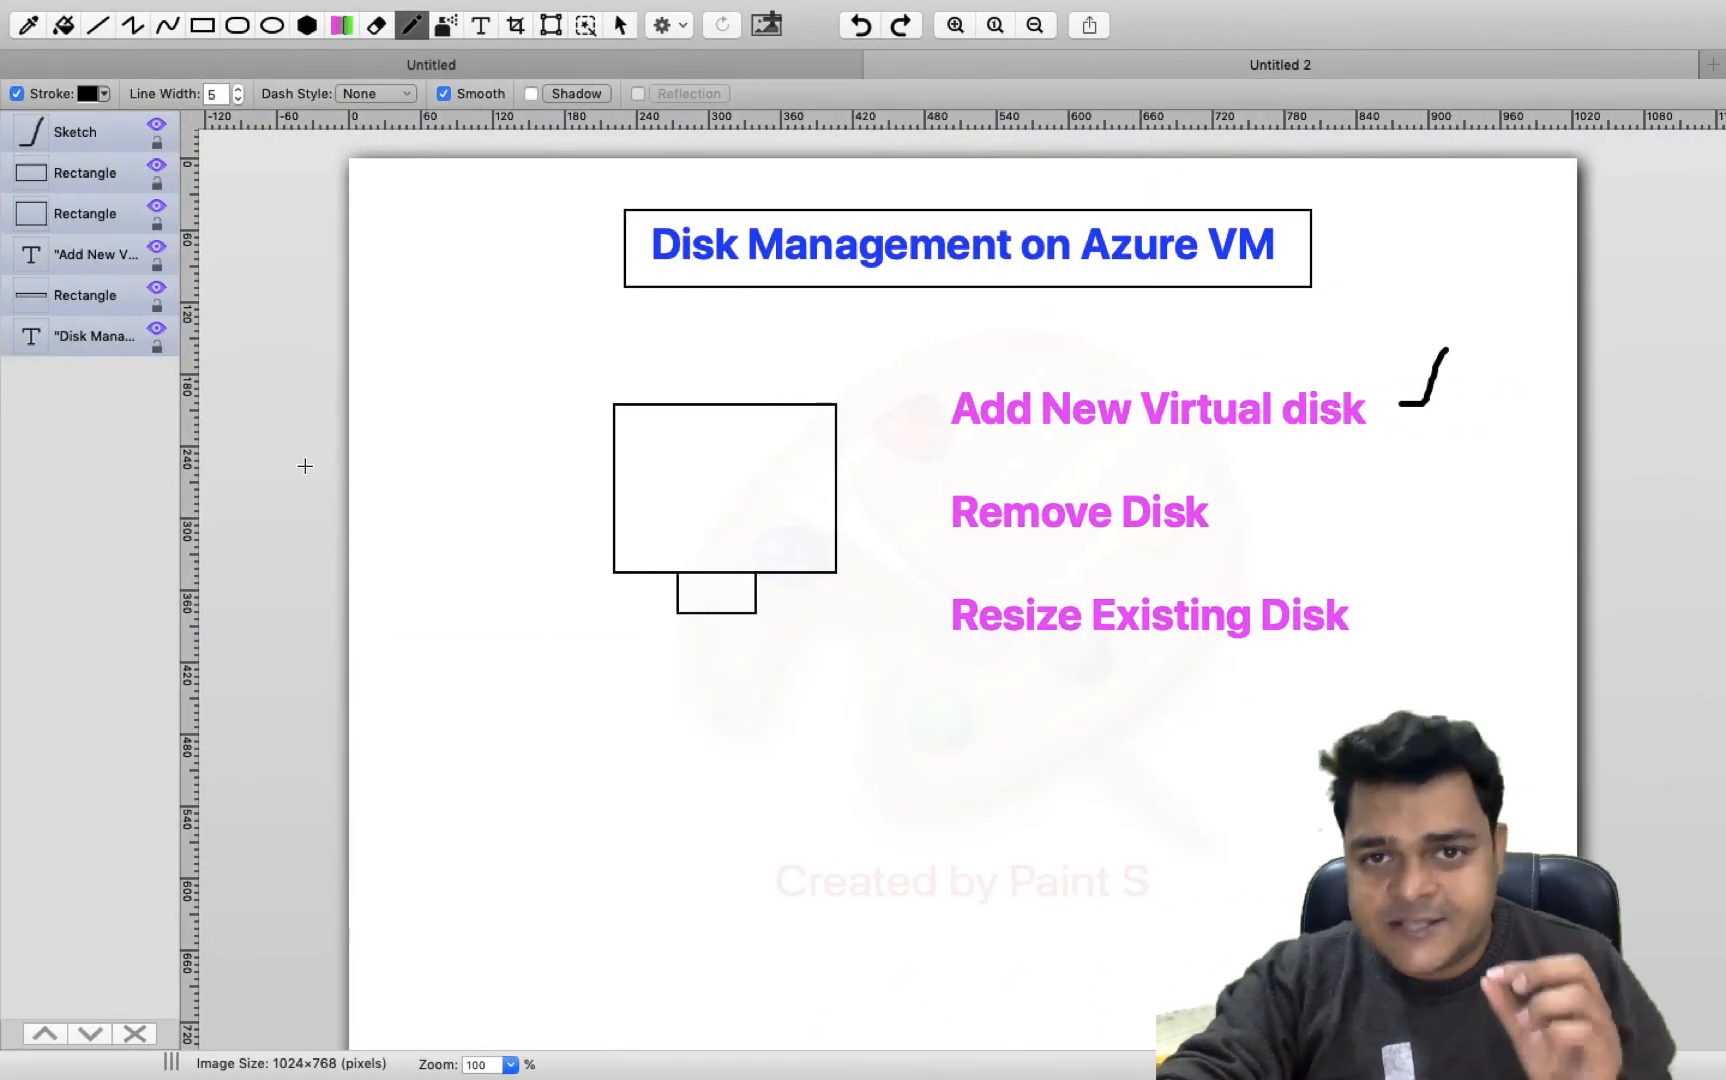
key("ctrl+Left")
key("ctrl+Left")
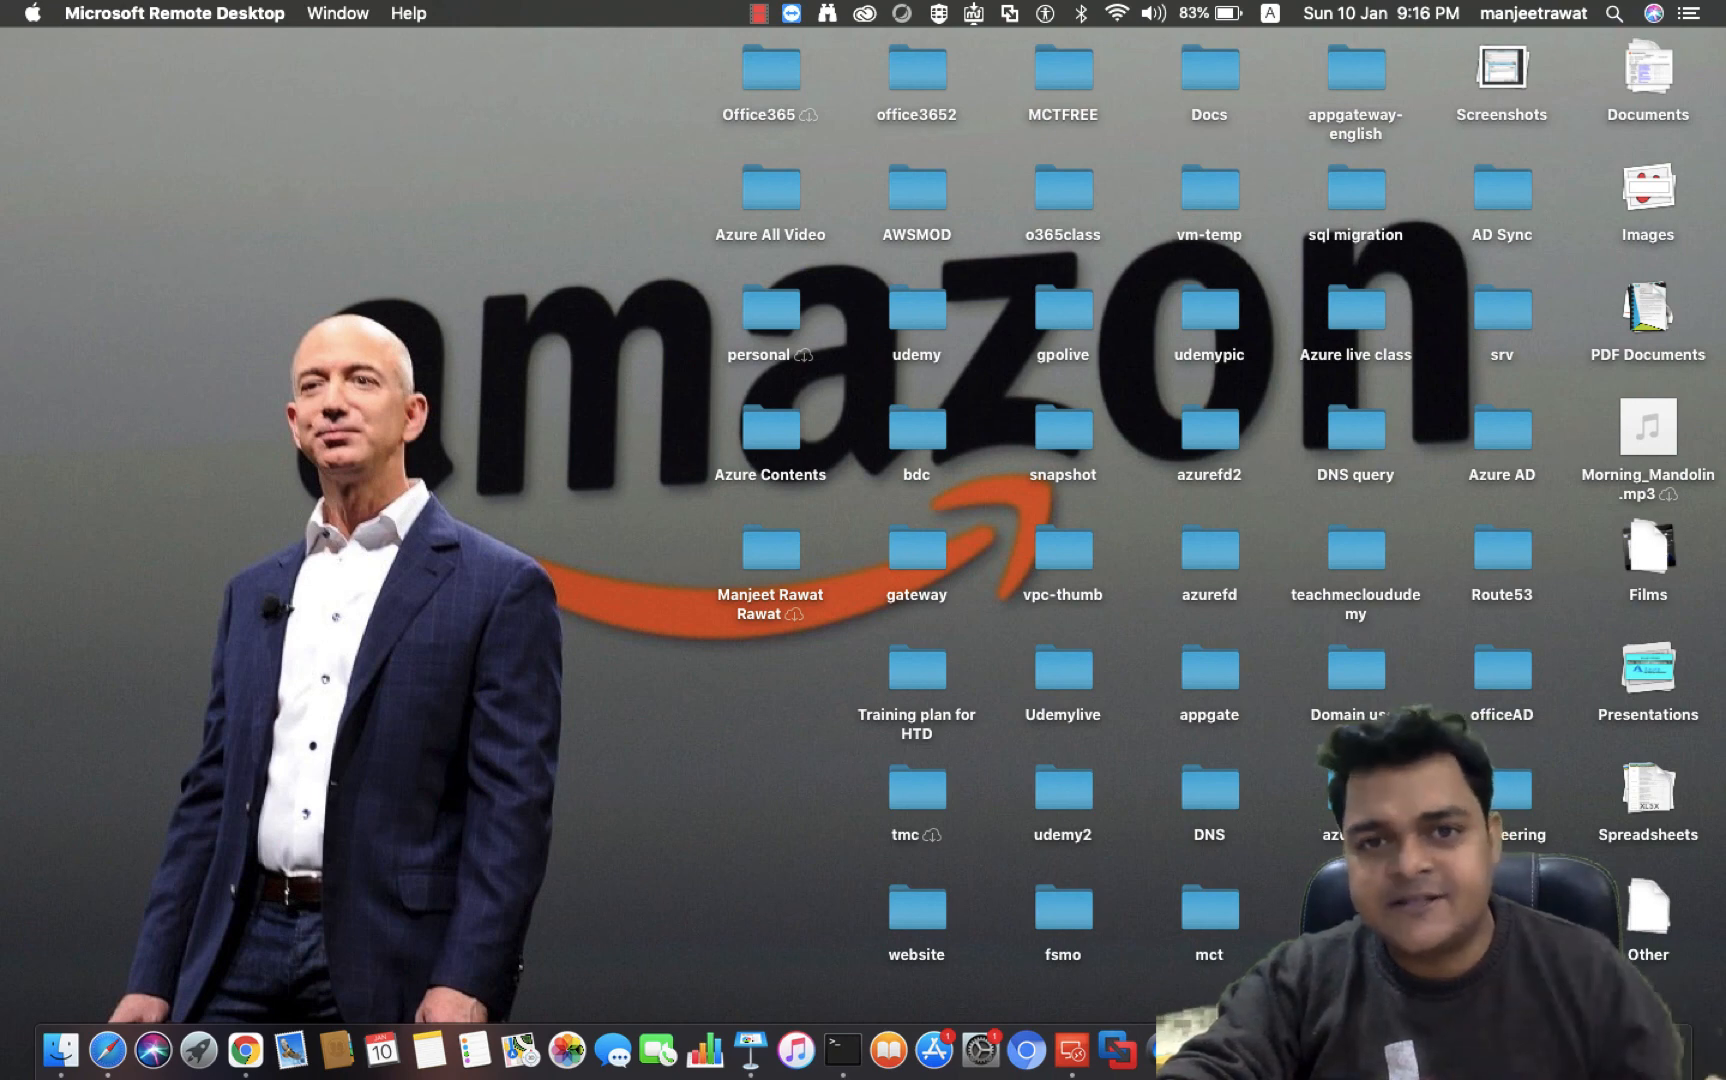
right_click(1537, 1050)
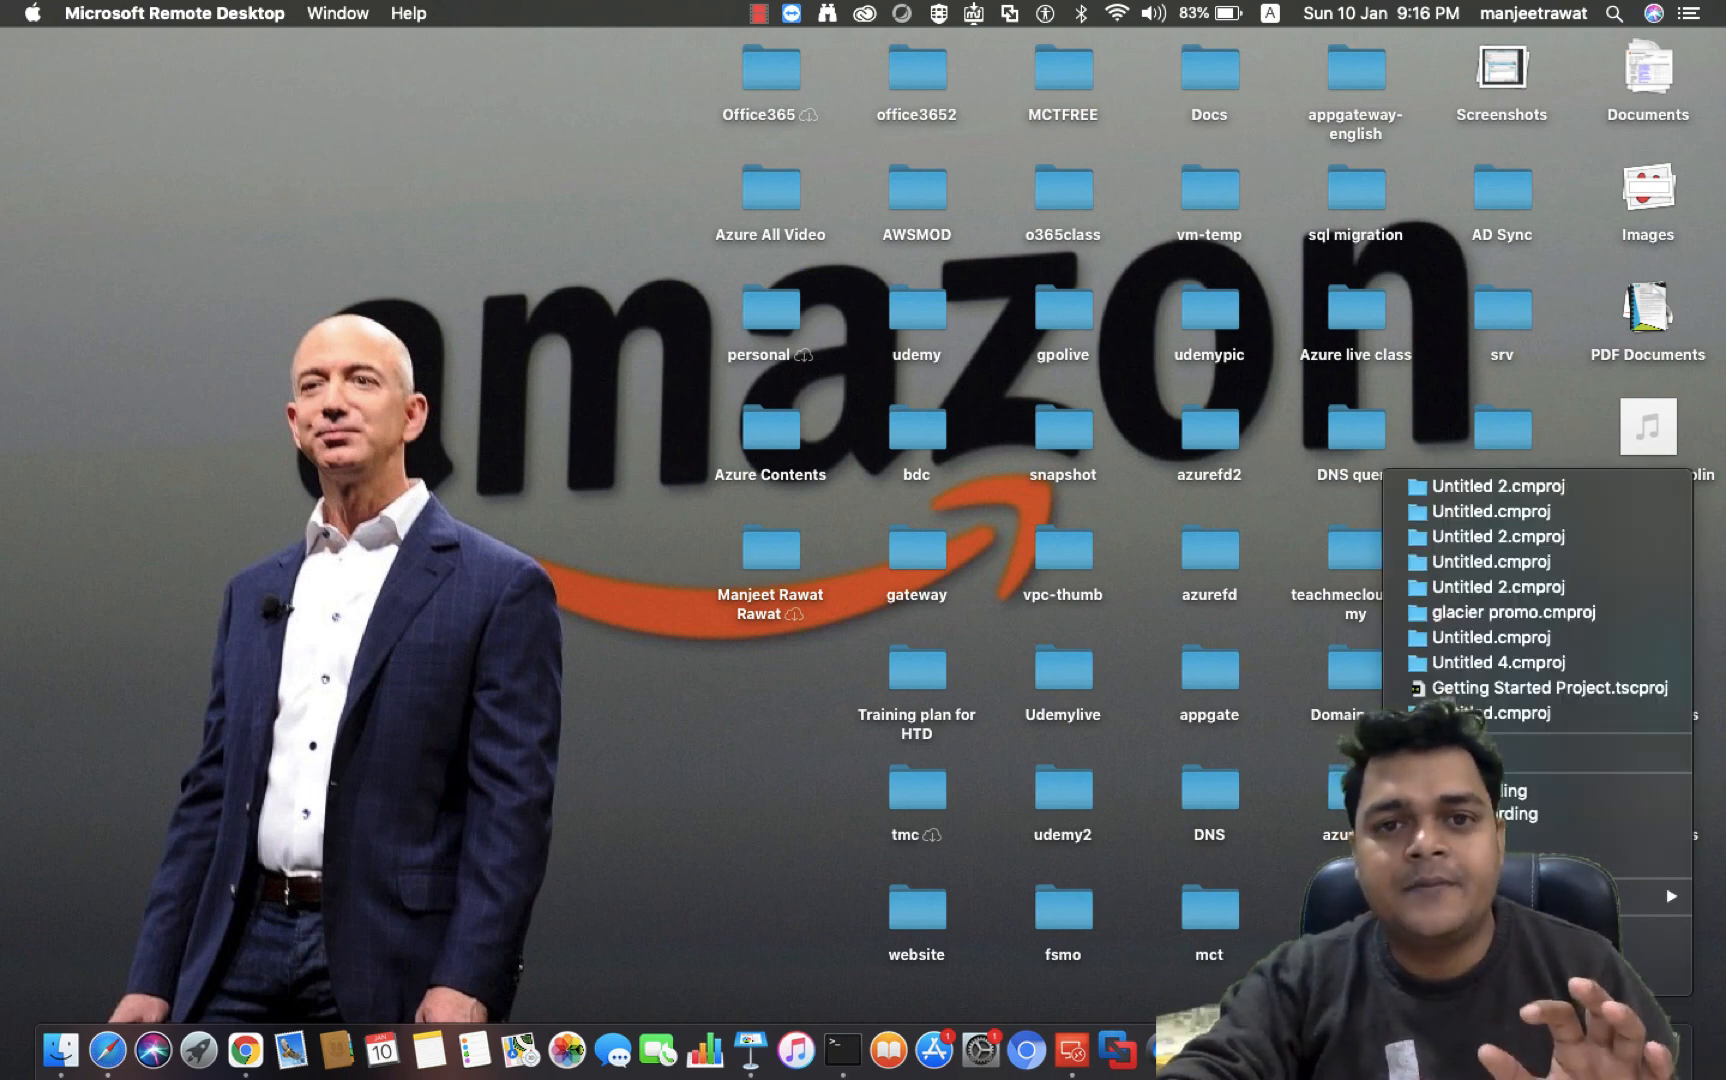